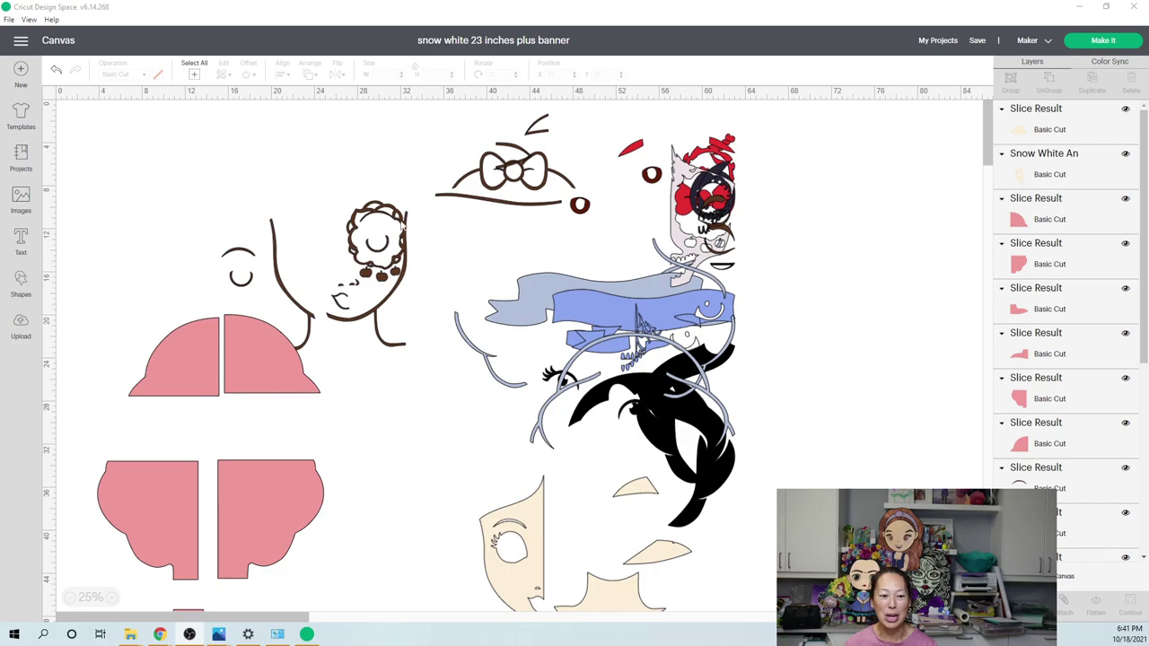
- View the CutsCraftsAndMore Etsy shop page in Chrome and return to Cricut Design Space
{"action": "mouse_move", "coordinate": [161, 635]}
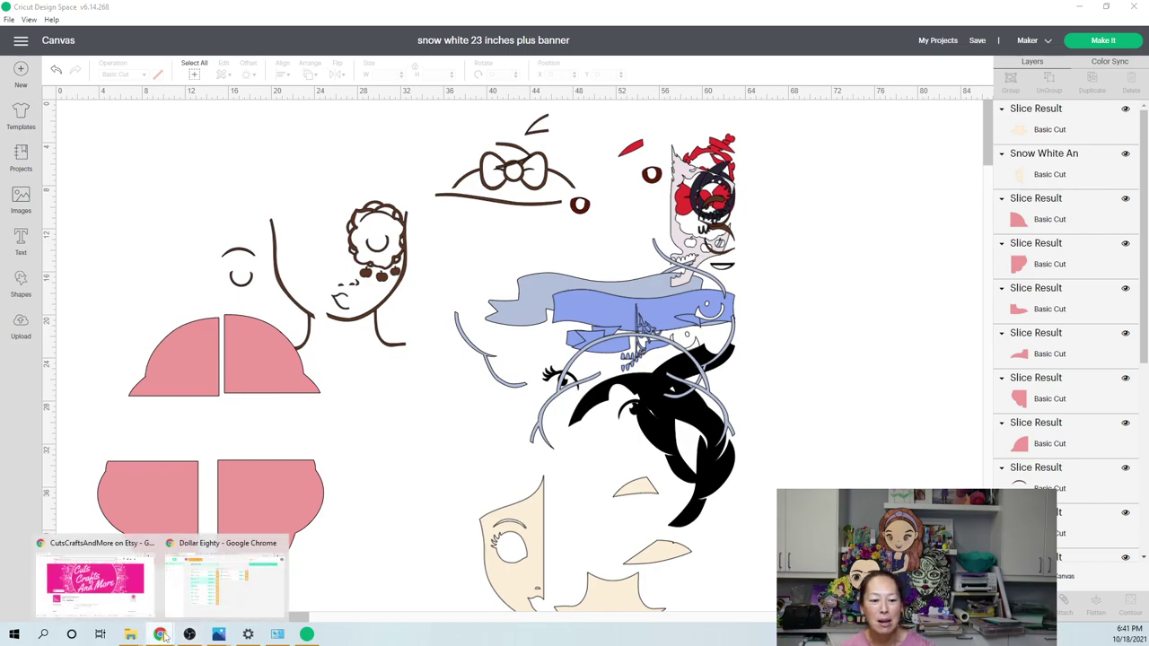
{"action": "left_click", "coordinate": [108, 574]}
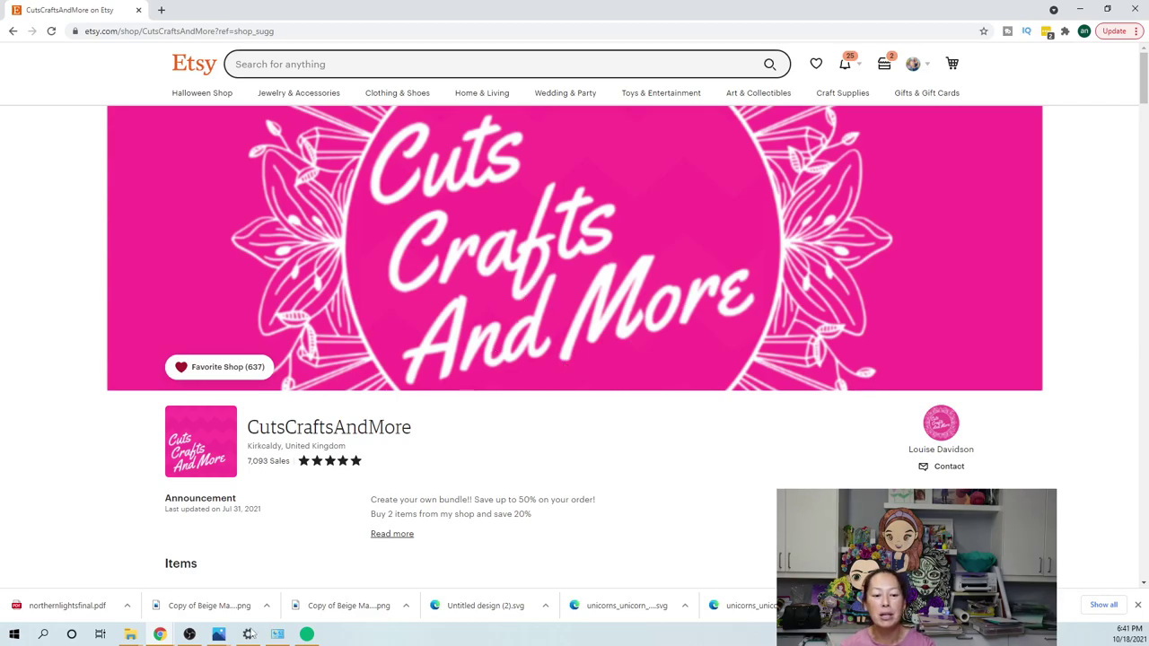
{"action": "left_click", "coordinate": [306, 635]}
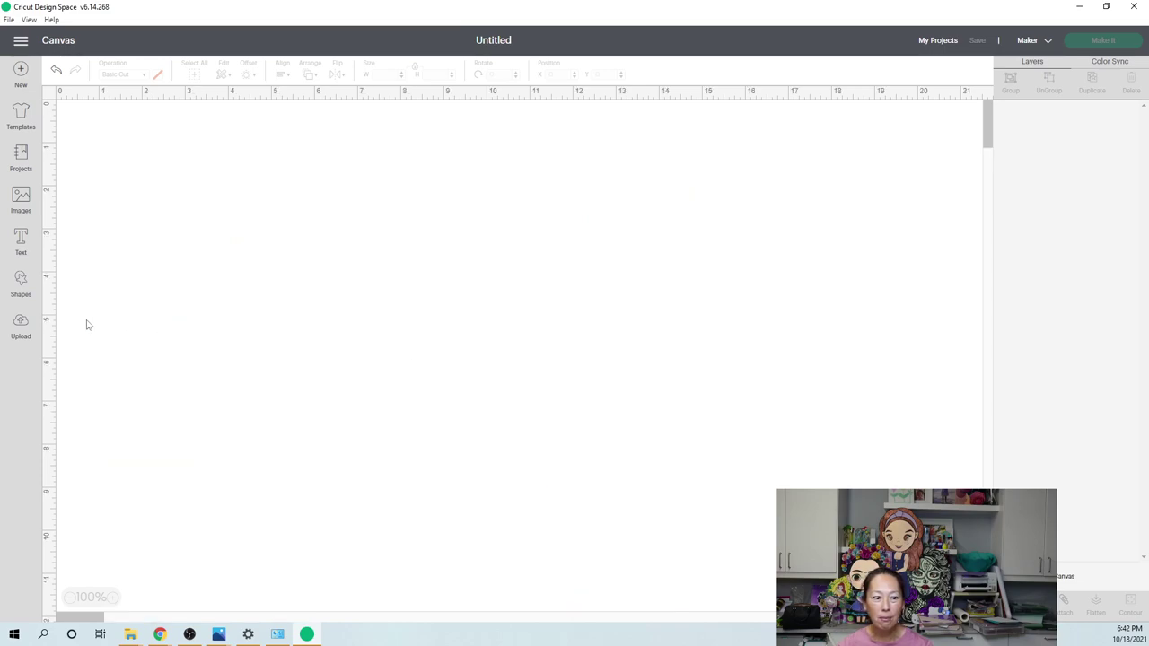
- Insert the uploaded half sugar-skull Snow White image onto the blank canvas
{"action": "left_click", "coordinate": [24, 327]}
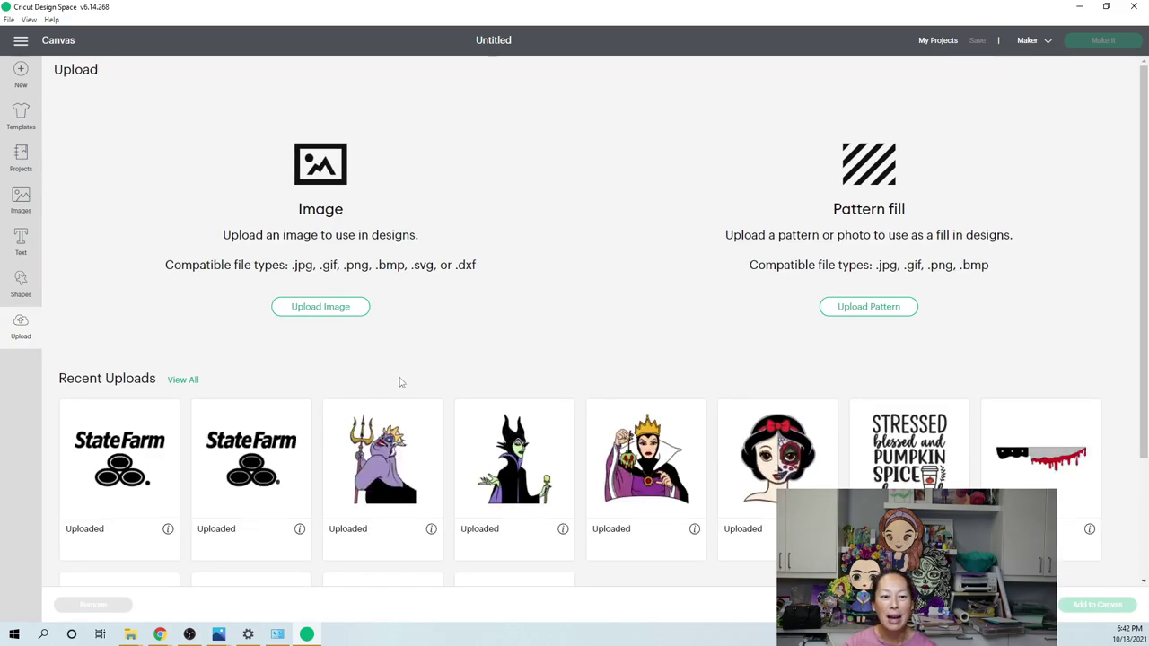
{"action": "left_click", "coordinate": [778, 471]}
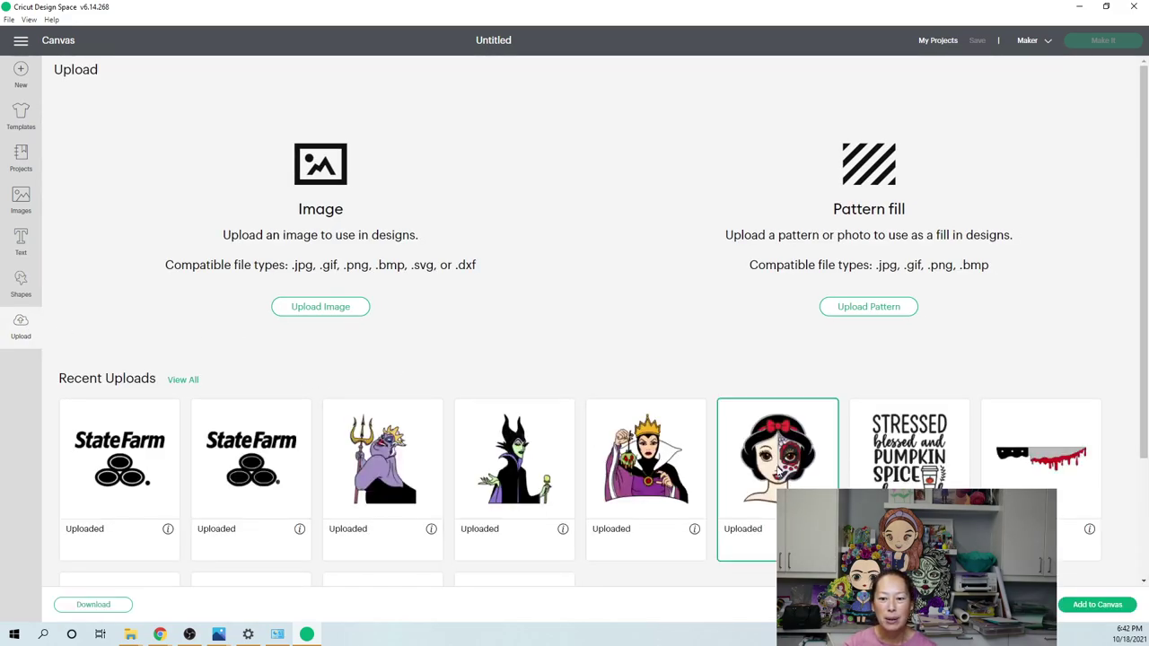
{"action": "scroll", "coordinate": [624, 471], "scroll_direction": "down", "scroll_amount": 2}
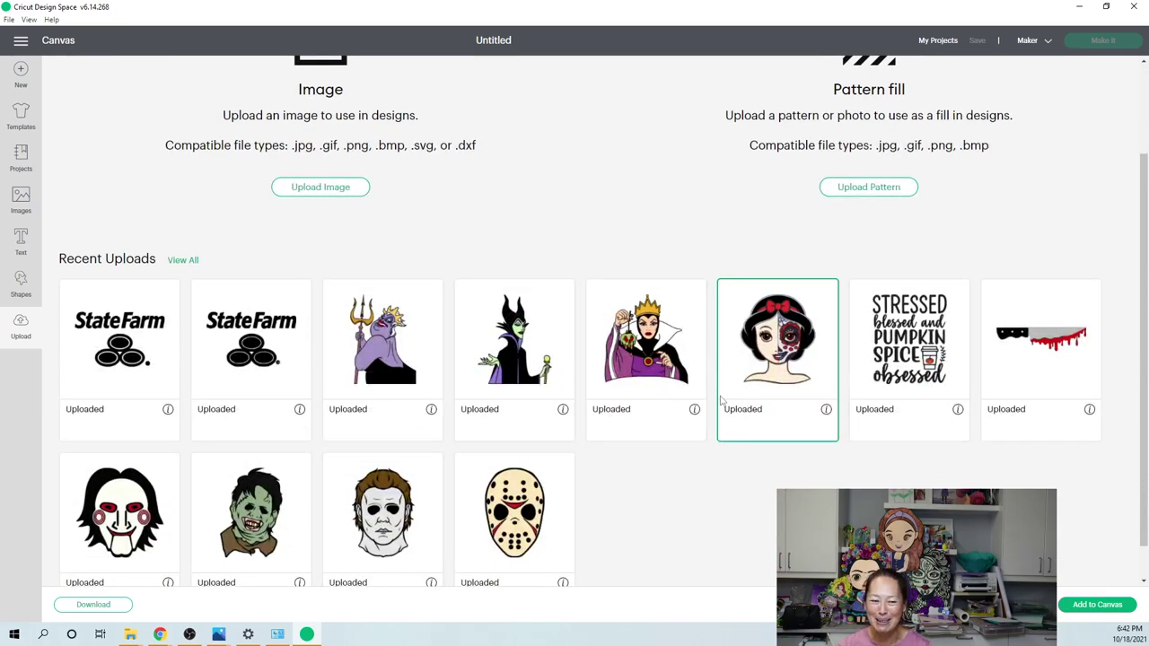
{"action": "double_click", "coordinate": [308, 304]}
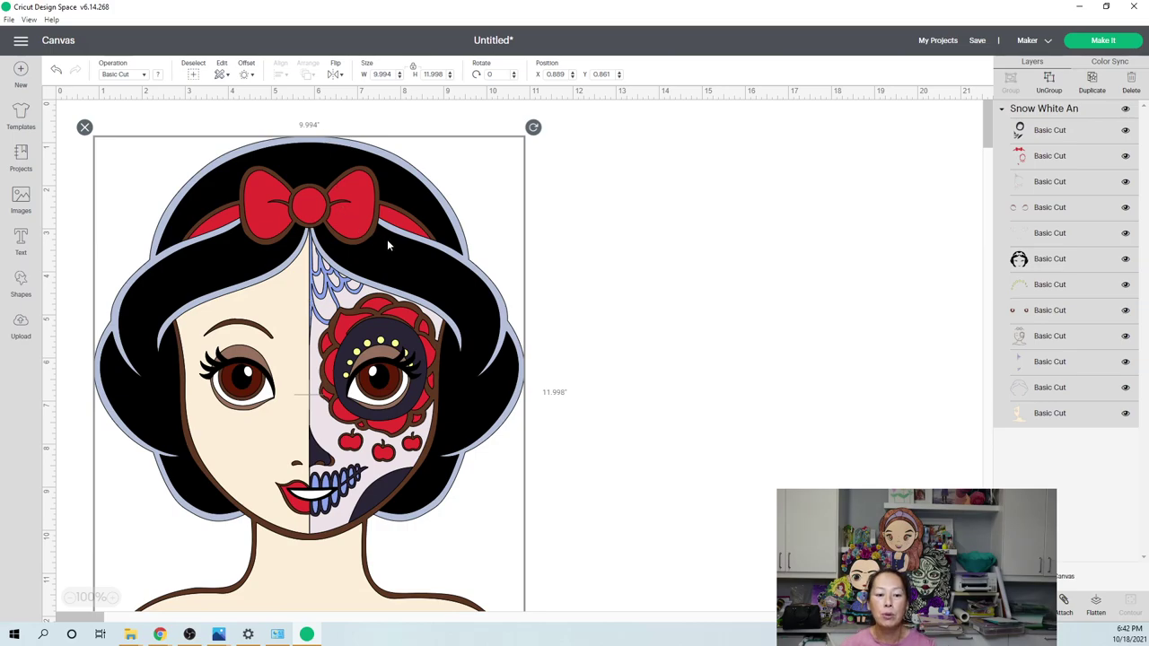
{"action": "scroll", "coordinate": [390, 241], "scroll_direction": "down", "scroll_amount": 3}
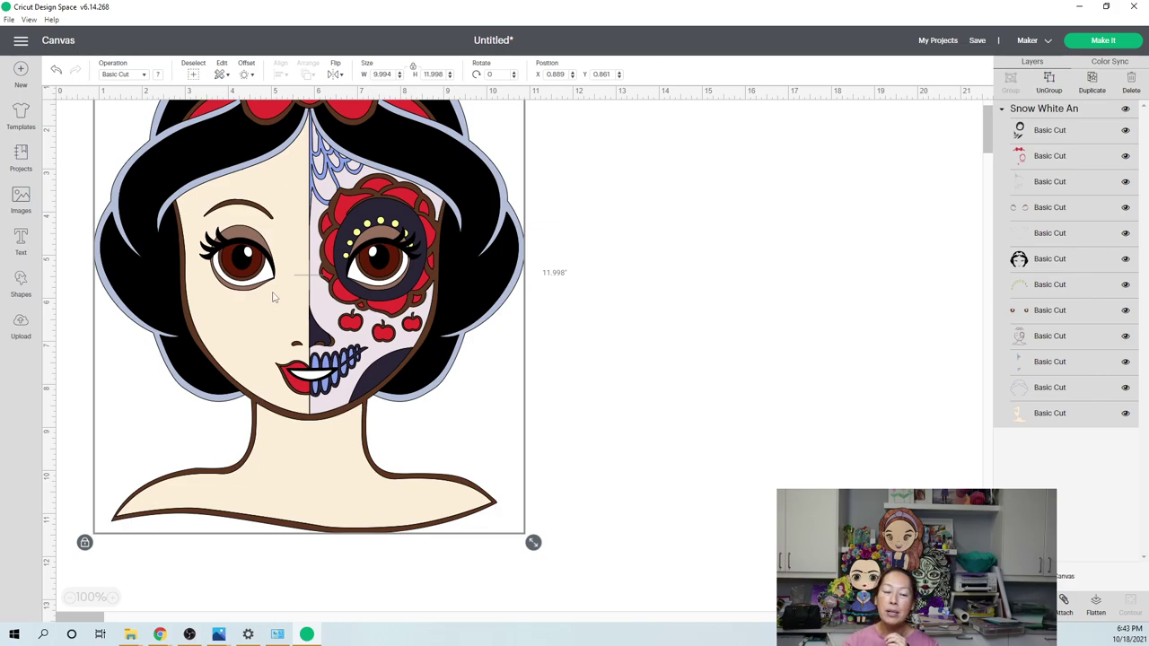
{"action": "scroll", "coordinate": [359, 372], "scroll_direction": "up", "scroll_amount": 3}
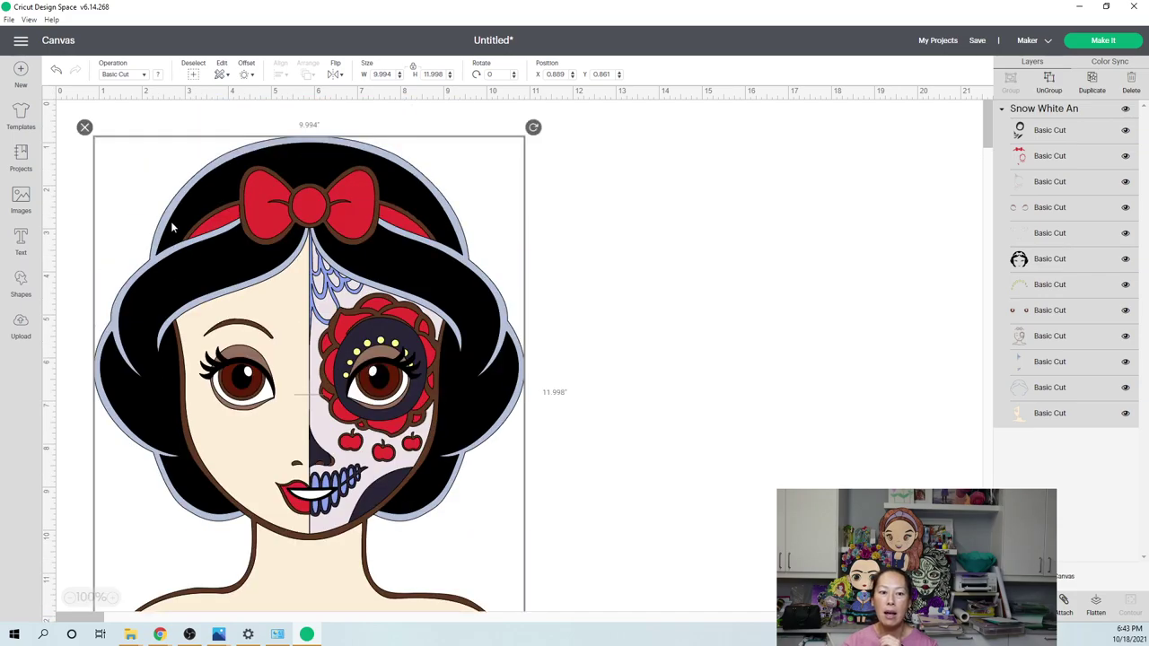
{"action": "left_click", "coordinate": [489, 458]}
{"action": "left_click", "coordinate": [386, 424]}
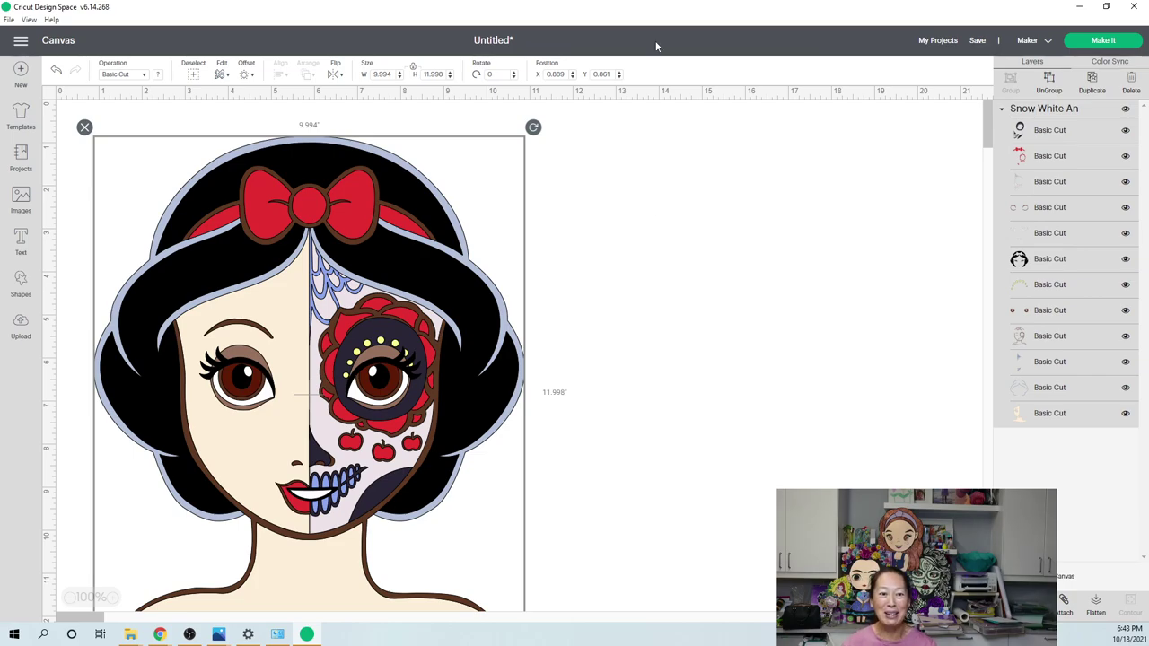
- Resize the Snow White image proportionally to a height of 23 inches and deselect it
{"action": "left_click", "coordinate": [434, 74]}
{"action": "type", "text": "23"}
{"action": "key", "text": "Tab"}
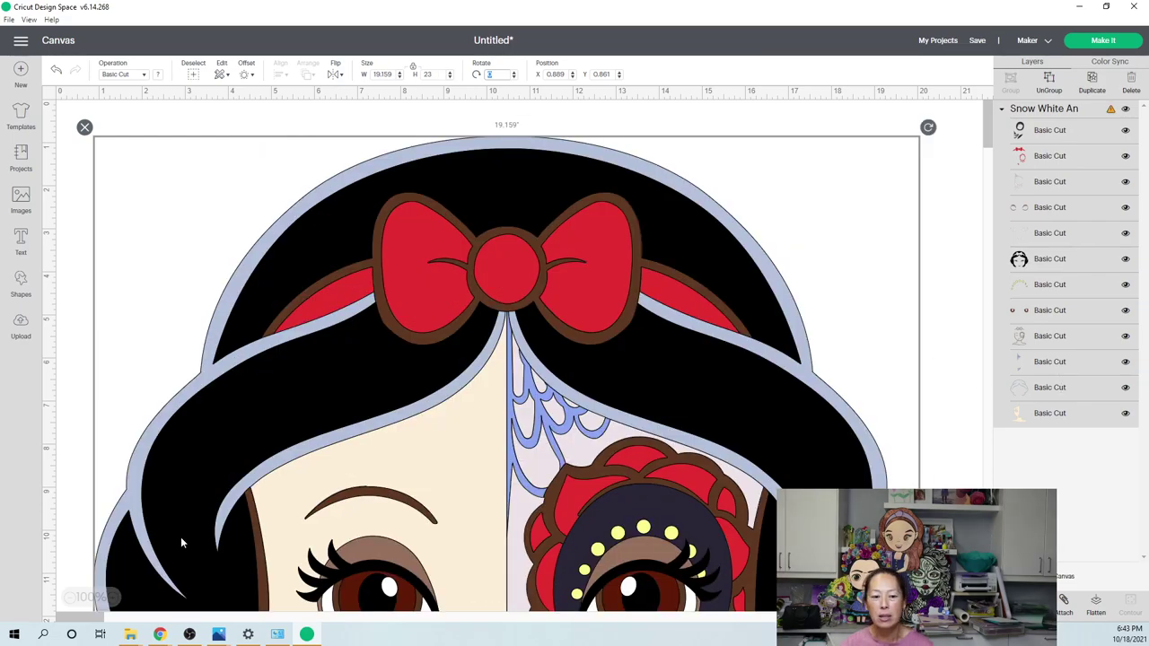
{"action": "left_click", "coordinate": [70, 598]}
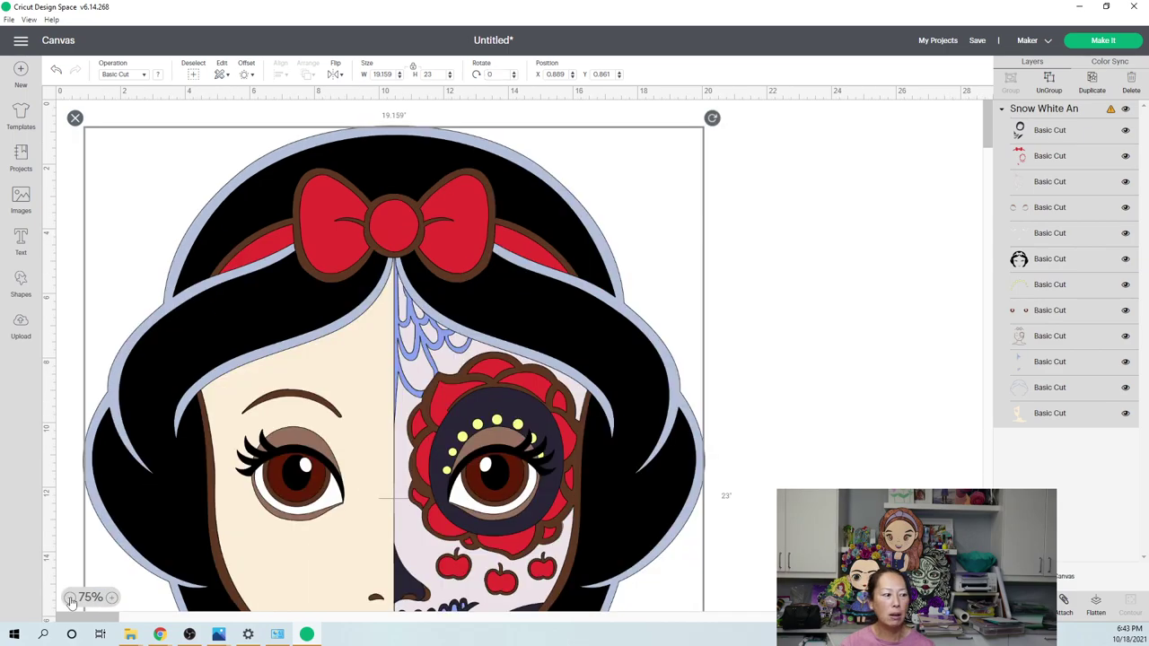
{"action": "left_click", "coordinate": [70, 598]}
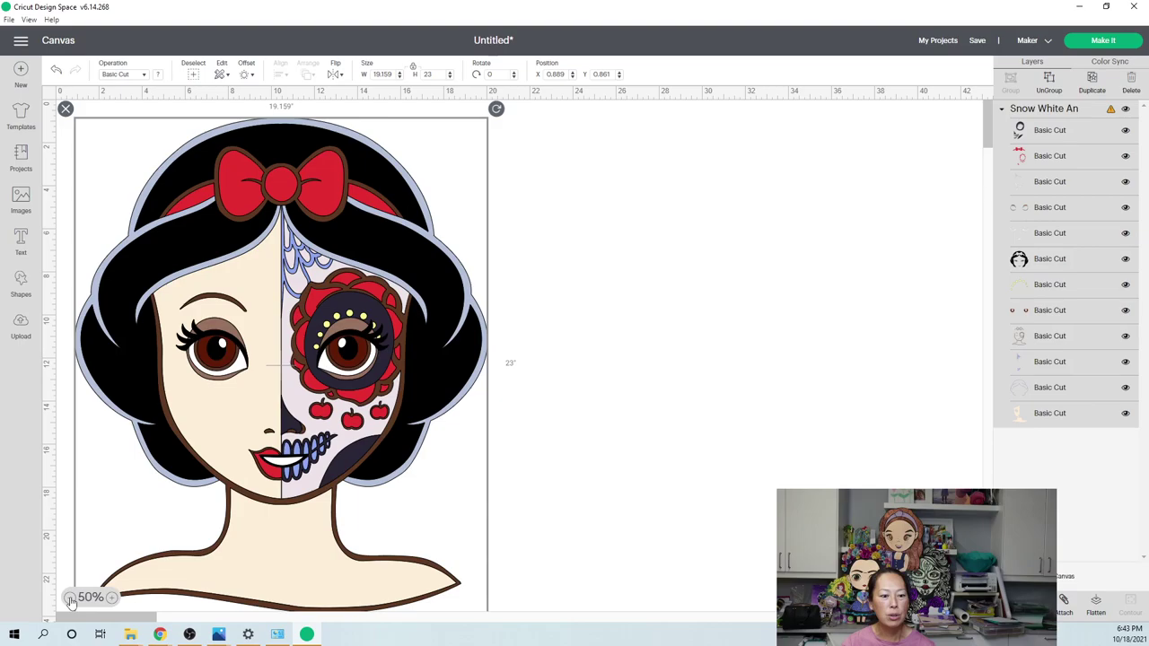
{"action": "left_click", "coordinate": [859, 358]}
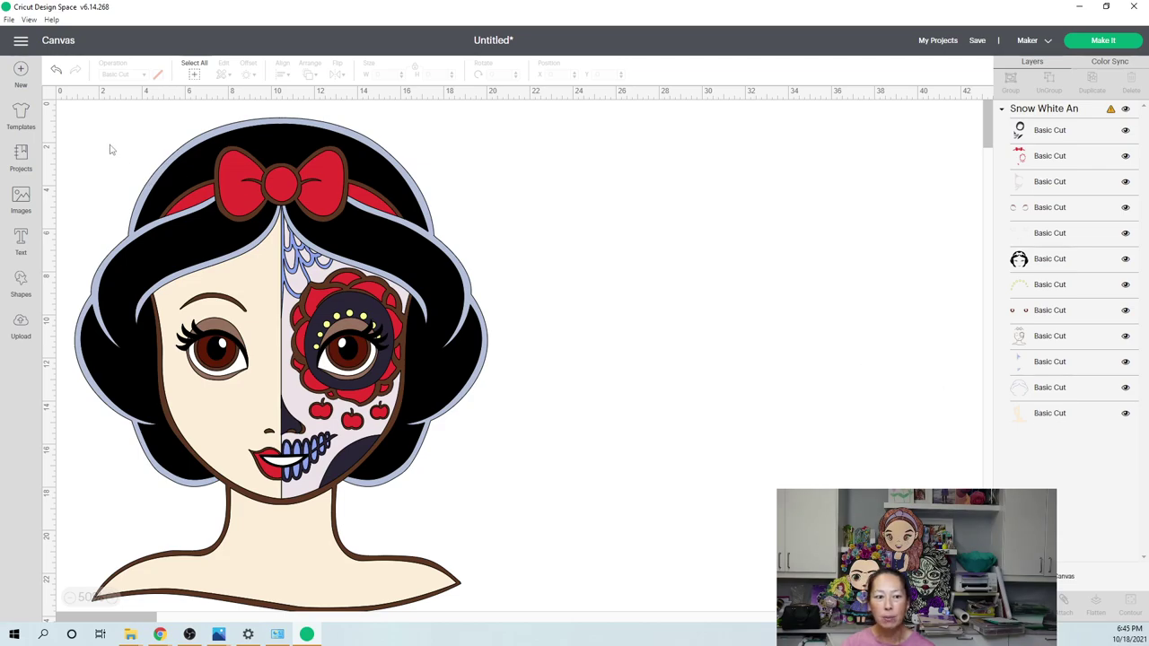
- Shift the Snow White image slightly to the right, and place a copy of it directly beside the original
{"action": "left_click_drag", "start_coordinate": [125, 159], "coordinate": [398, 228]}
{"action": "left_click_drag", "start_coordinate": [731, 540], "coordinate": [473, 307]}
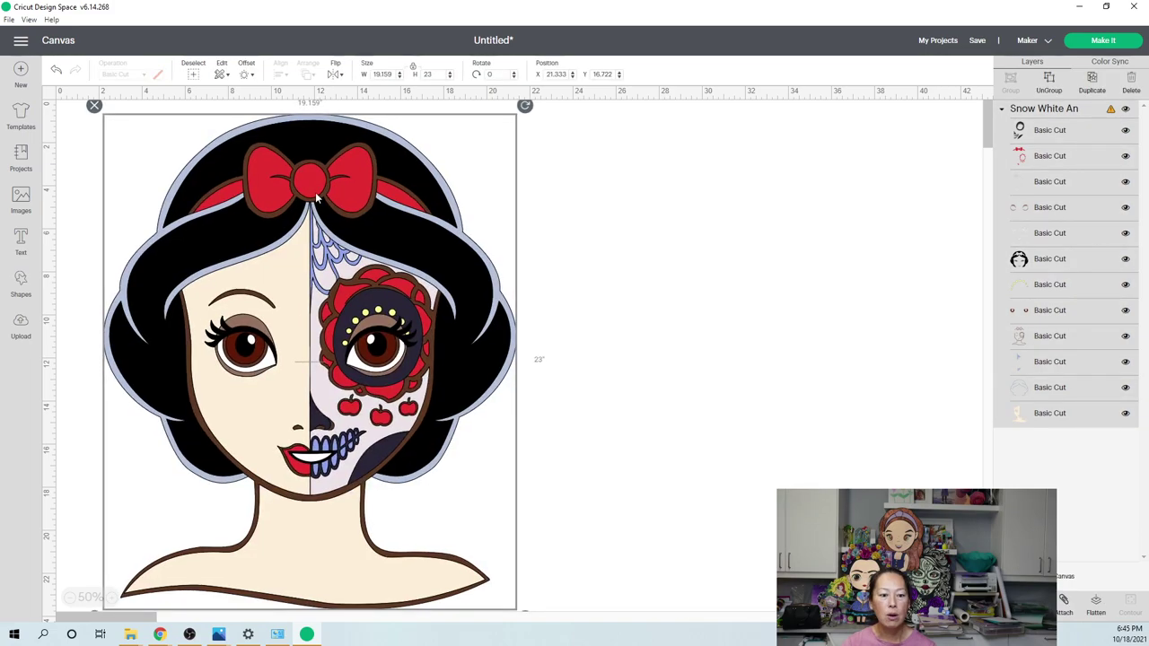
{"action": "left_click", "coordinate": [569, 377]}
{"action": "key", "text": "ctrl+a"}
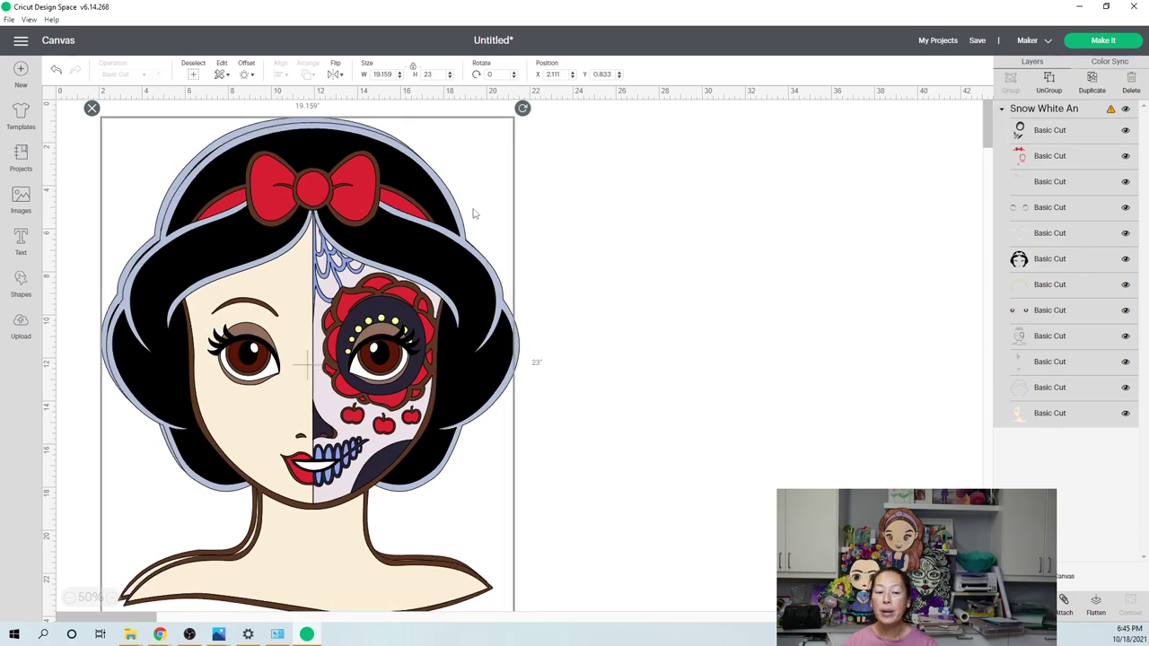
{"action": "key", "text": "ctrl+v"}
{"action": "left_click_drag", "start_coordinate": [475, 214], "coordinate": [890, 210]}
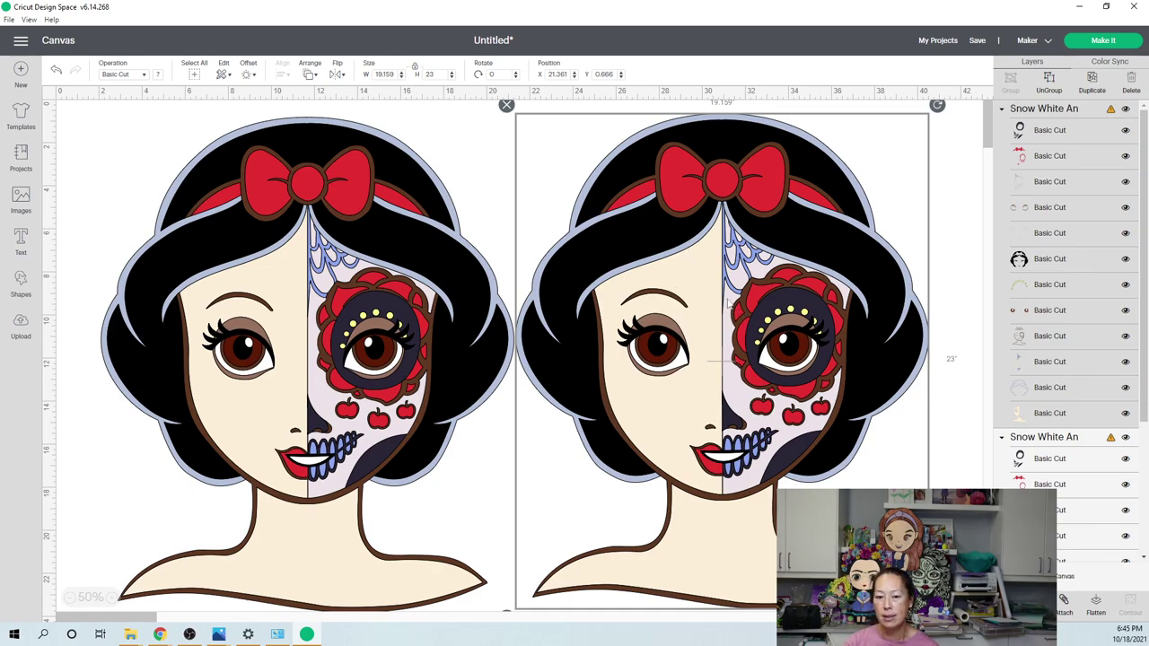
- Weld the copied Snow White image into one shape and hide all its inner contours to form a solid silhouette
{"action": "key", "text": "Escape"}
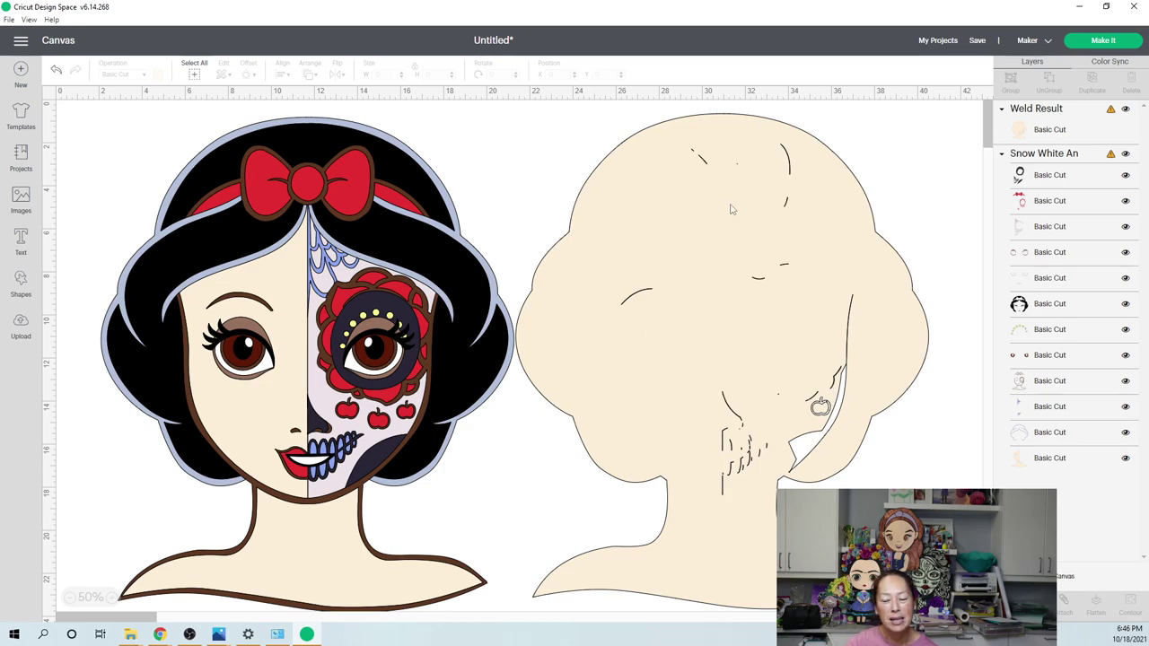
{"action": "left_click", "coordinate": [736, 254]}
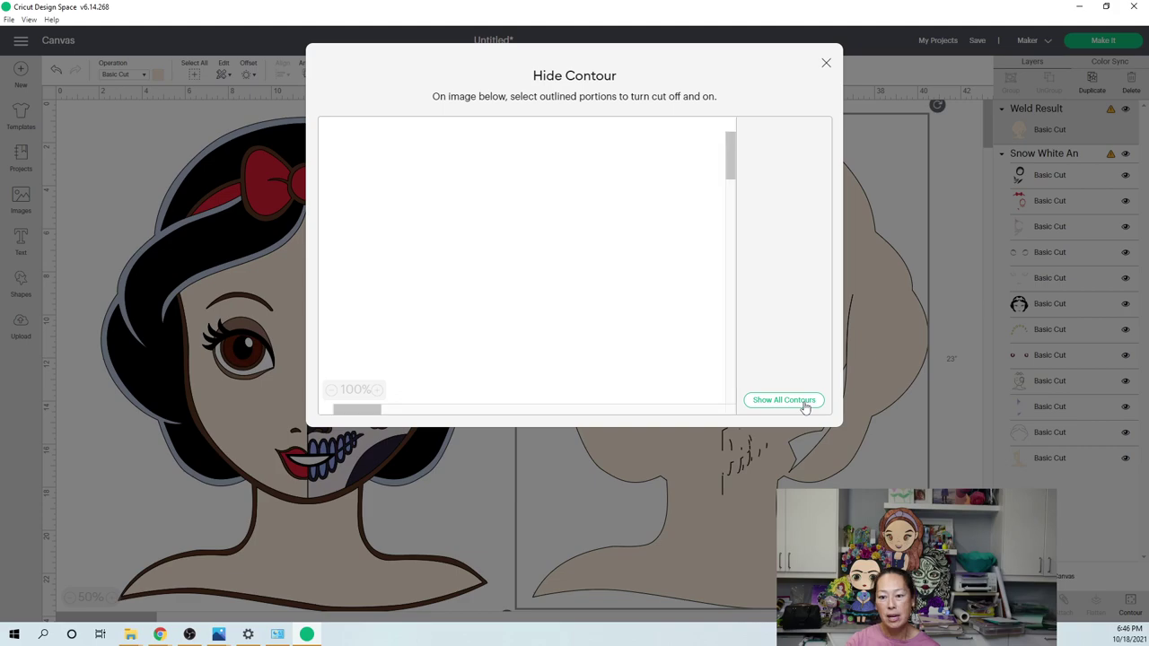
{"action": "left_click", "coordinate": [784, 400]}
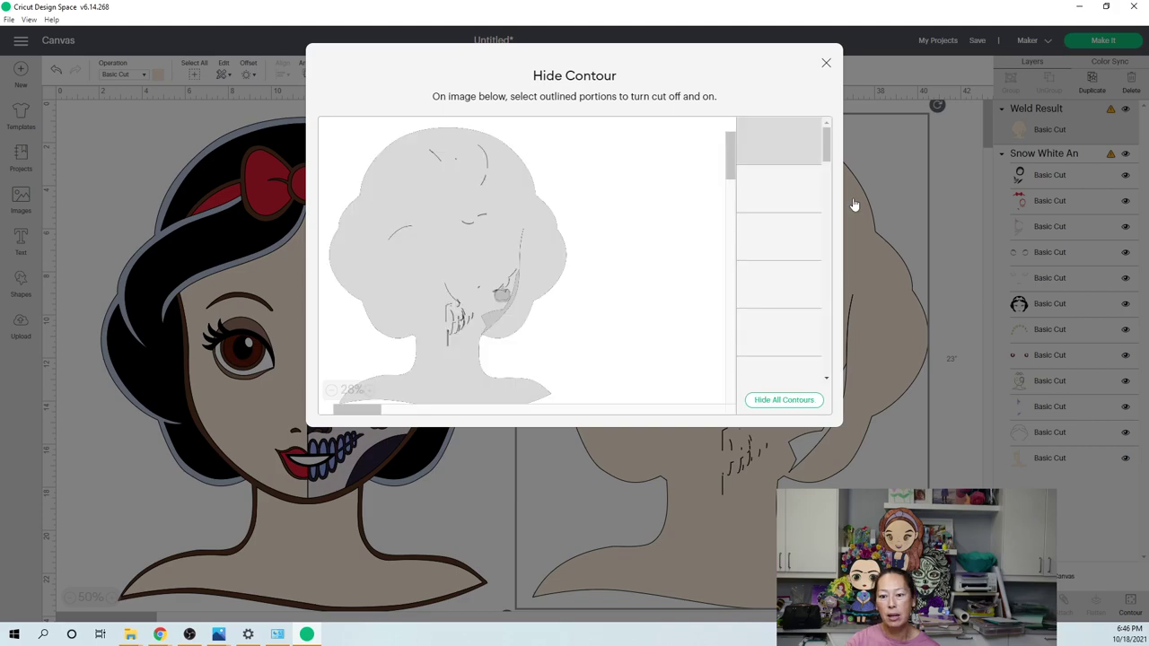
{"action": "left_click", "coordinate": [855, 206]}
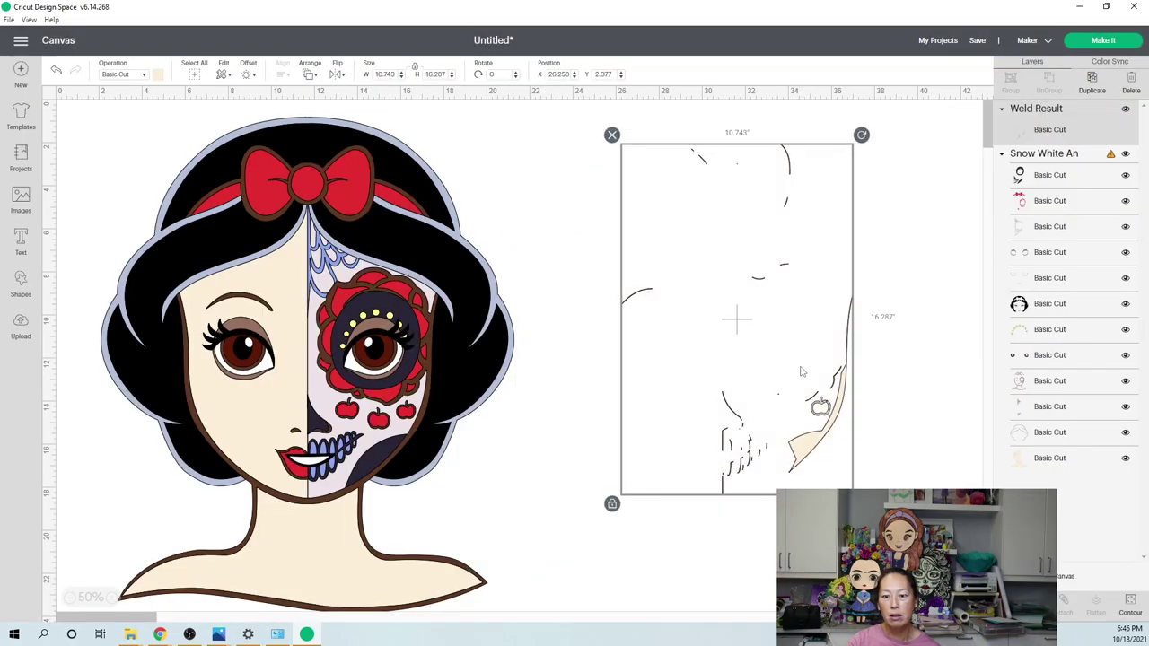
{"action": "left_click", "coordinate": [1130, 607]}
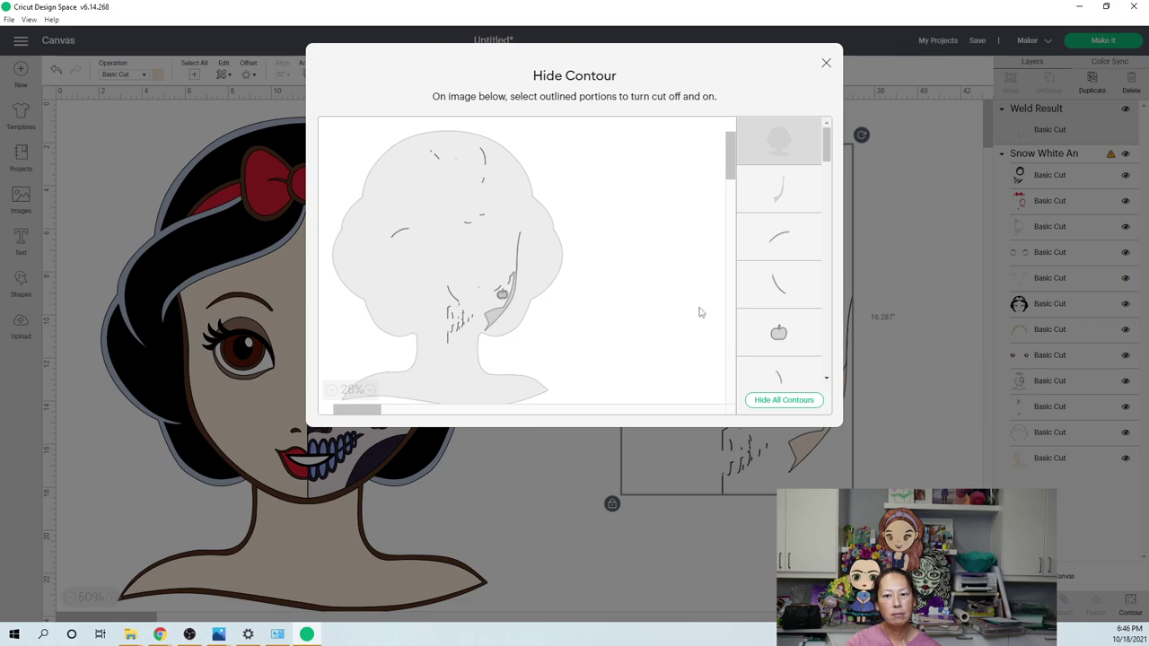
{"action": "left_click", "coordinate": [784, 400]}
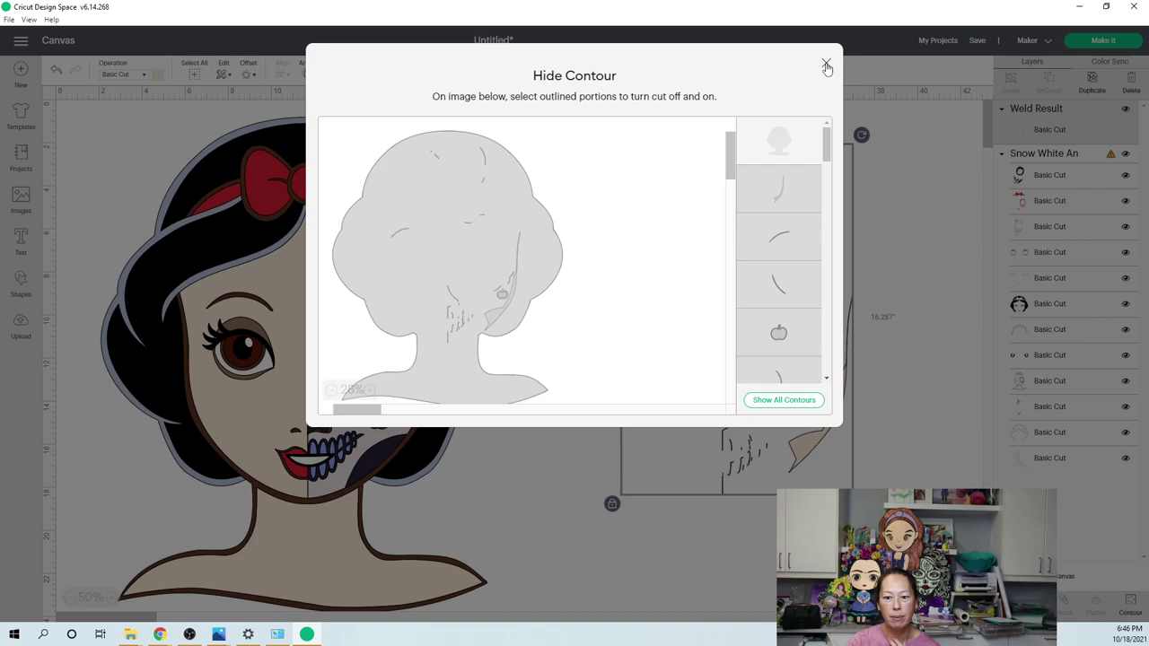
{"action": "left_click", "coordinate": [826, 67]}
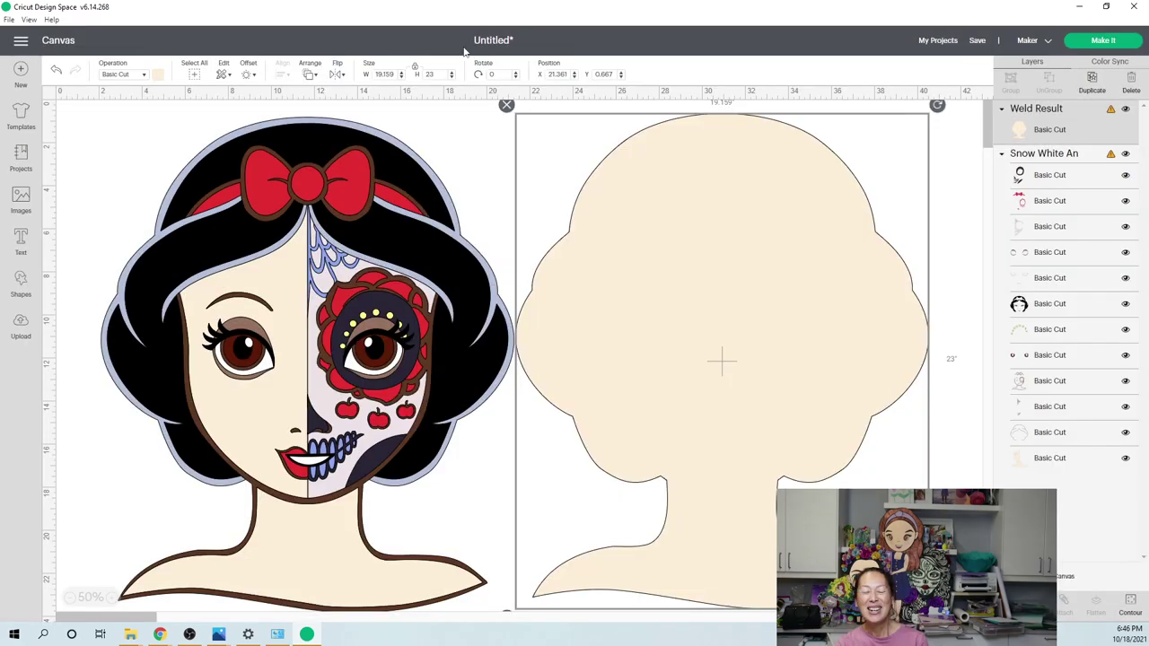
- Recolour the welded silhouette black and move it down to the lower part of the Snow White image
{"action": "left_click", "coordinate": [158, 75]}
{"action": "left_click", "coordinate": [262, 125]}
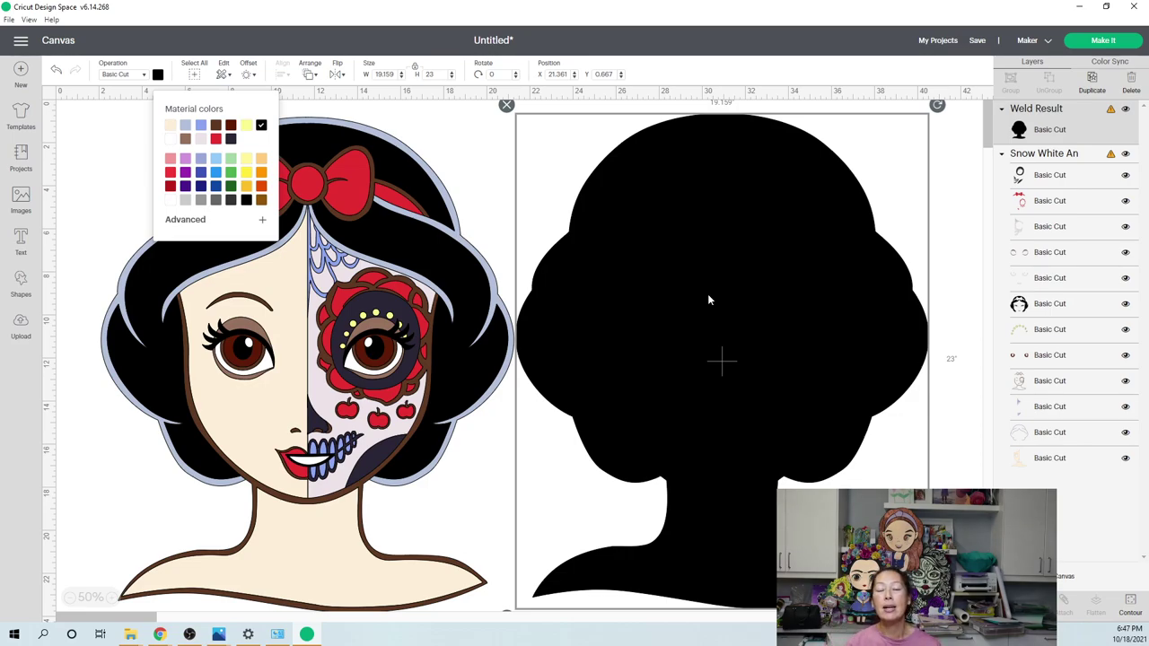
{"action": "left_click_drag", "start_coordinate": [728, 196], "coordinate": [466, 539]}
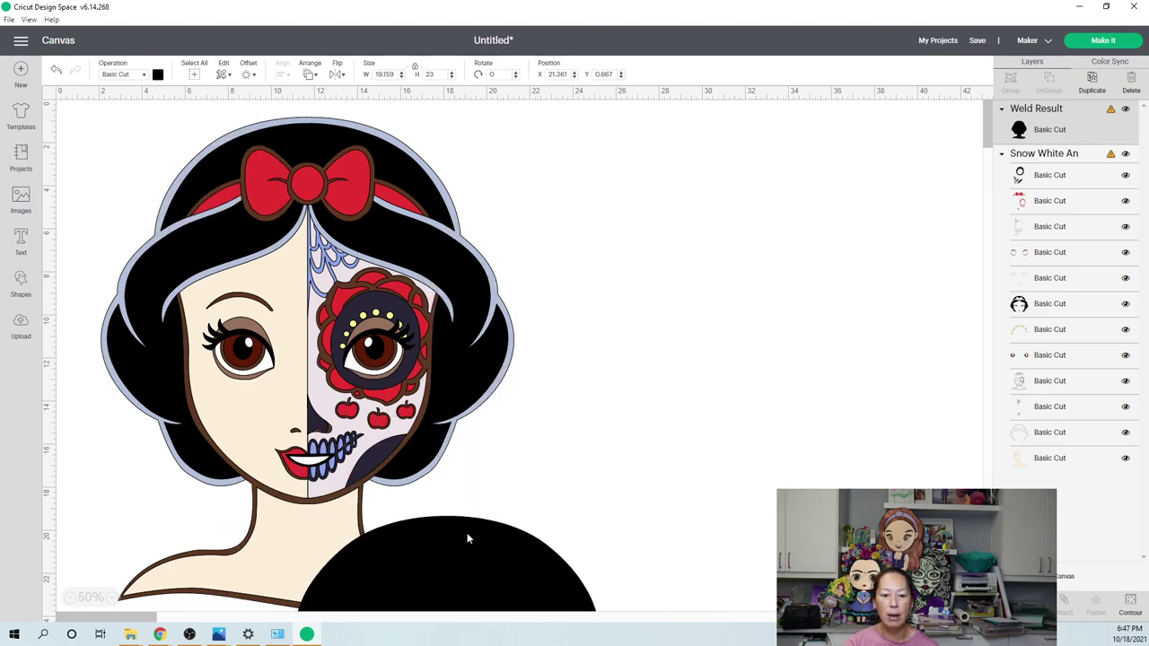
- Separate the two designs by moving the black silhouette further down and the Snow White image to the right
{"action": "left_click", "coordinate": [431, 381]}
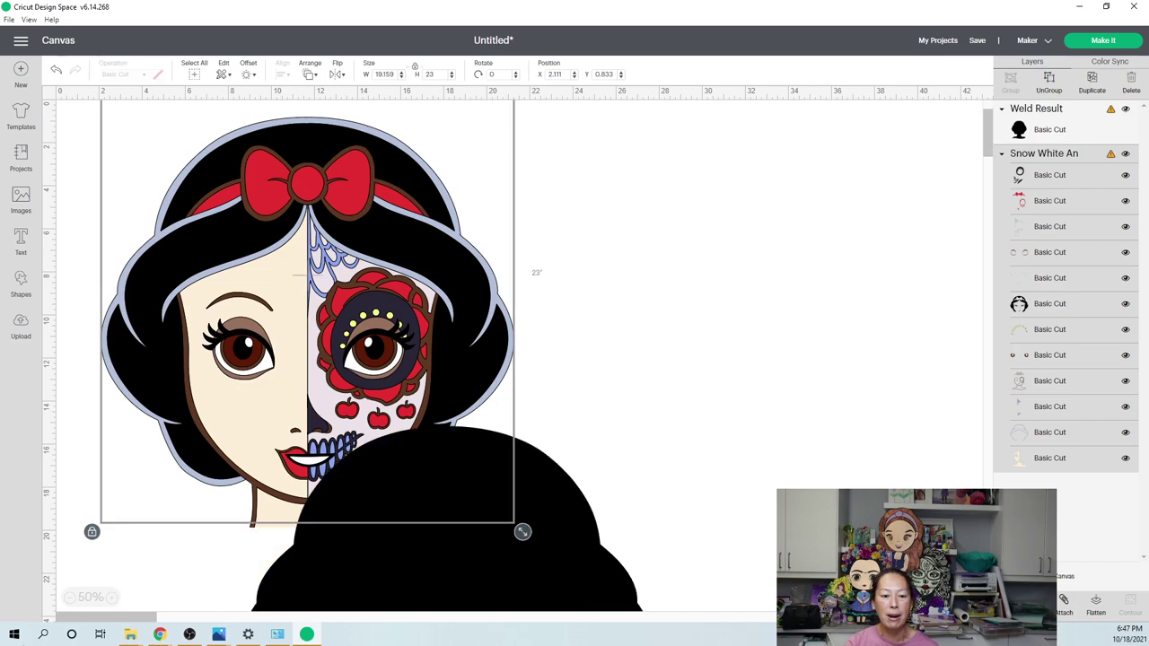
{"action": "left_click", "coordinate": [68, 597]}
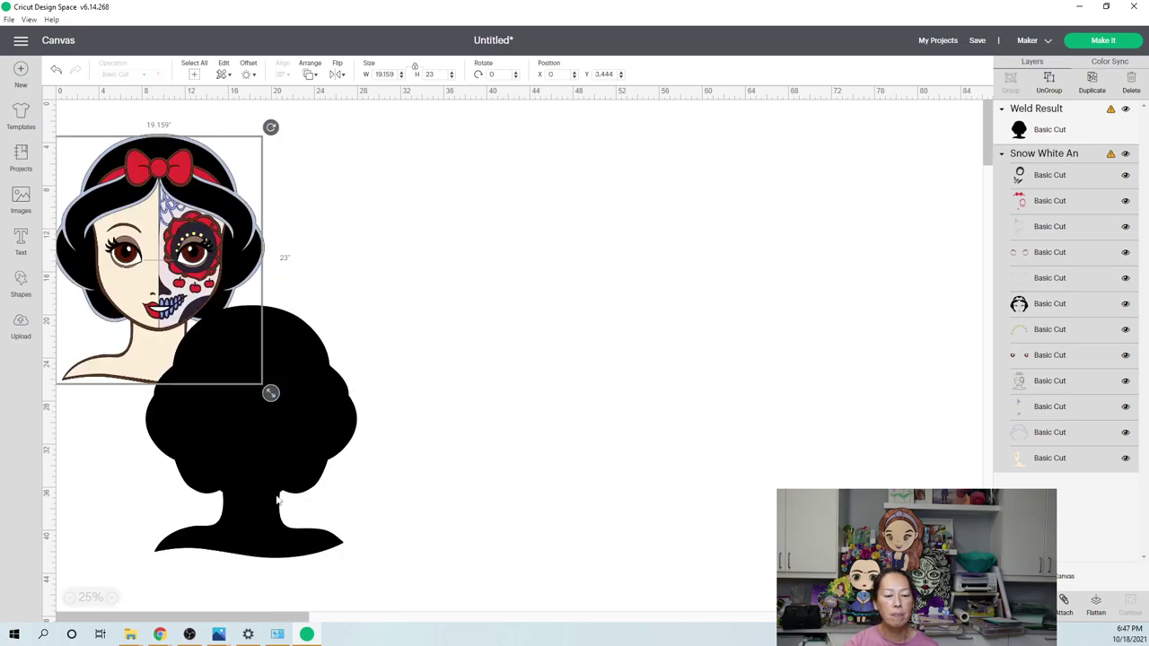
{"action": "left_click", "coordinate": [261, 557]}
{"action": "key", "text": "ctrl+z"}
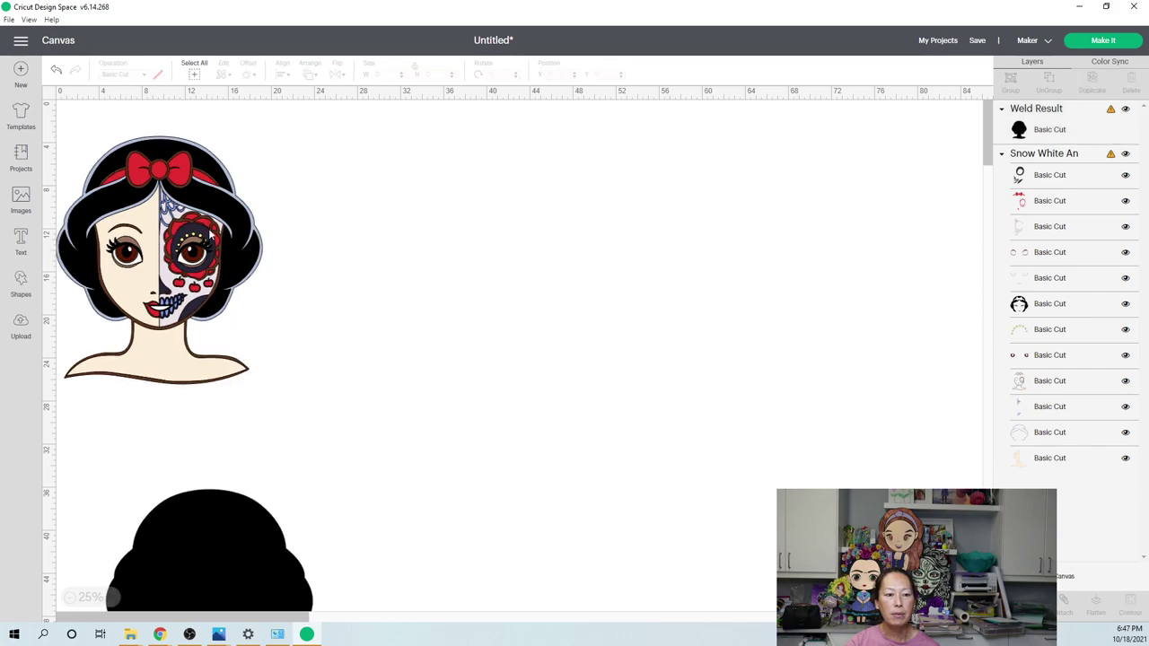
{"action": "left_click_drag", "start_coordinate": [212, 235], "coordinate": [575, 221]}
{"action": "left_click", "coordinate": [450, 367]}
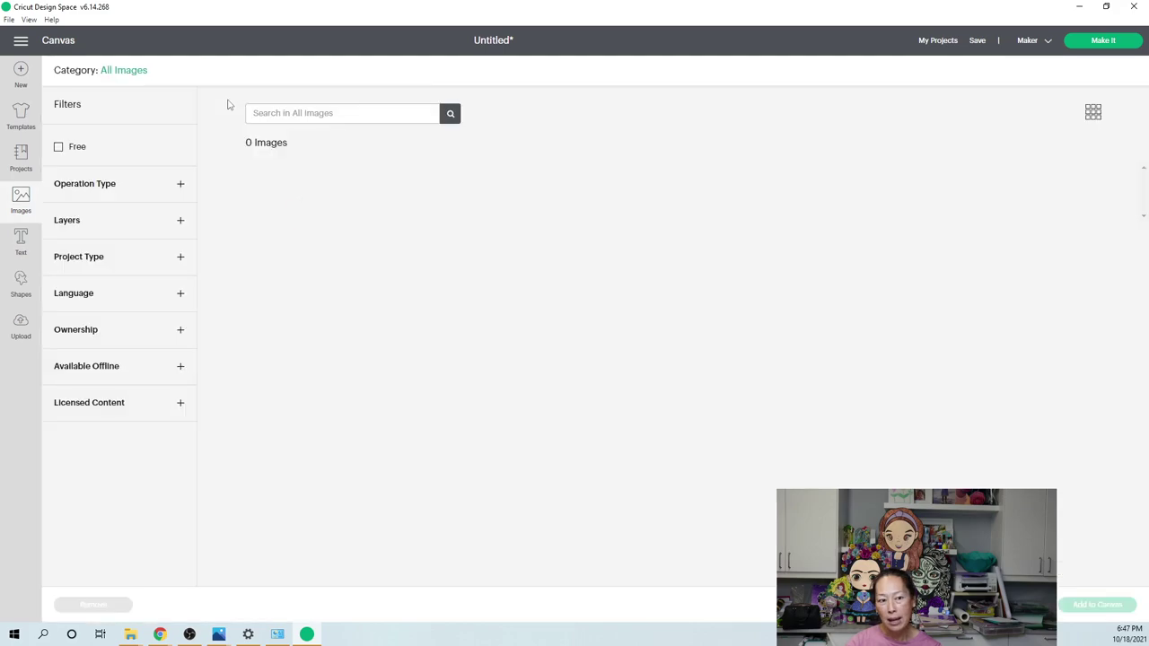
- Search the image library for "banner" and add the pink ribbon banner with the yellow outline to the canvas
{"action": "left_click", "coordinate": [310, 113]}
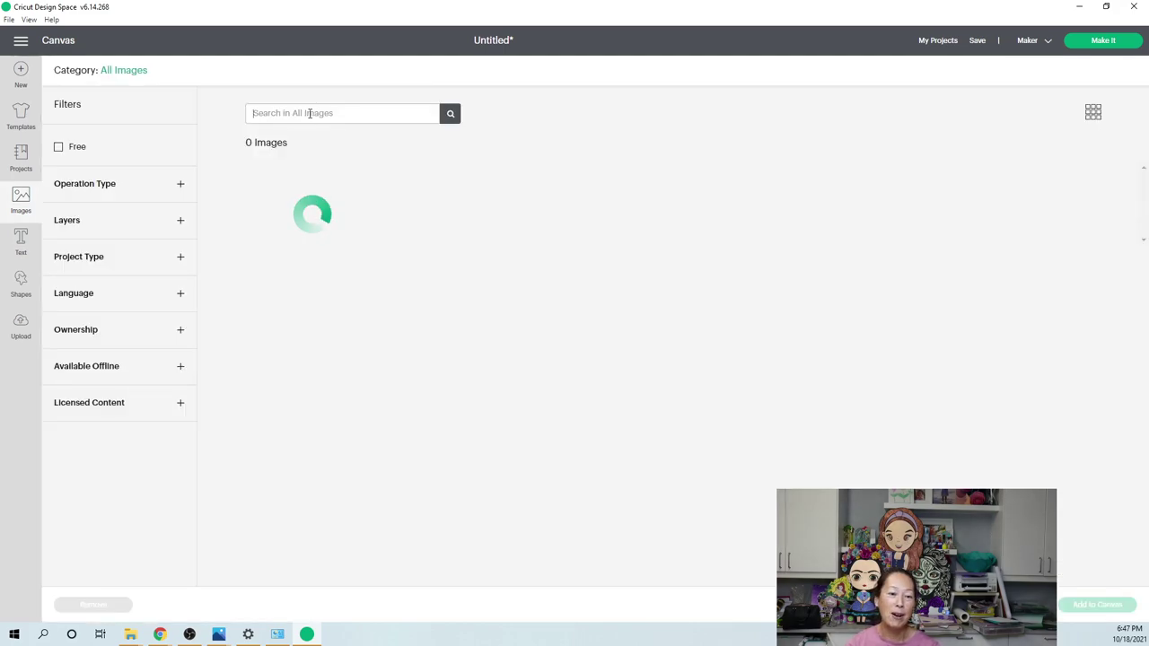
{"action": "type", "text": "banner"}
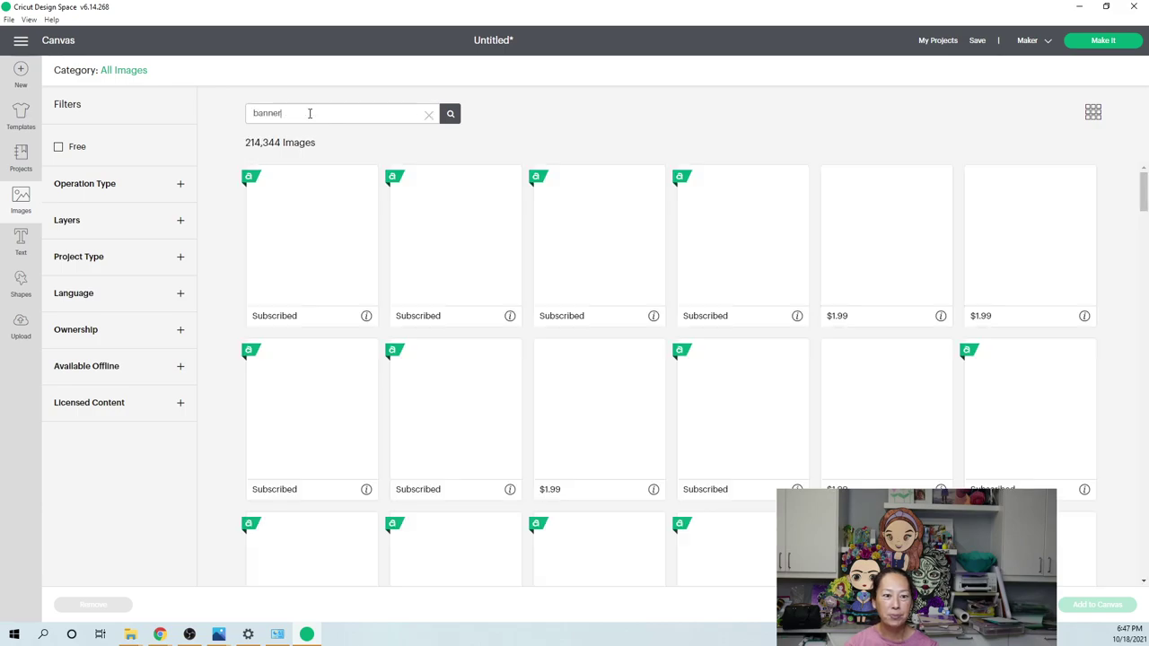
{"action": "key", "text": "Return"}
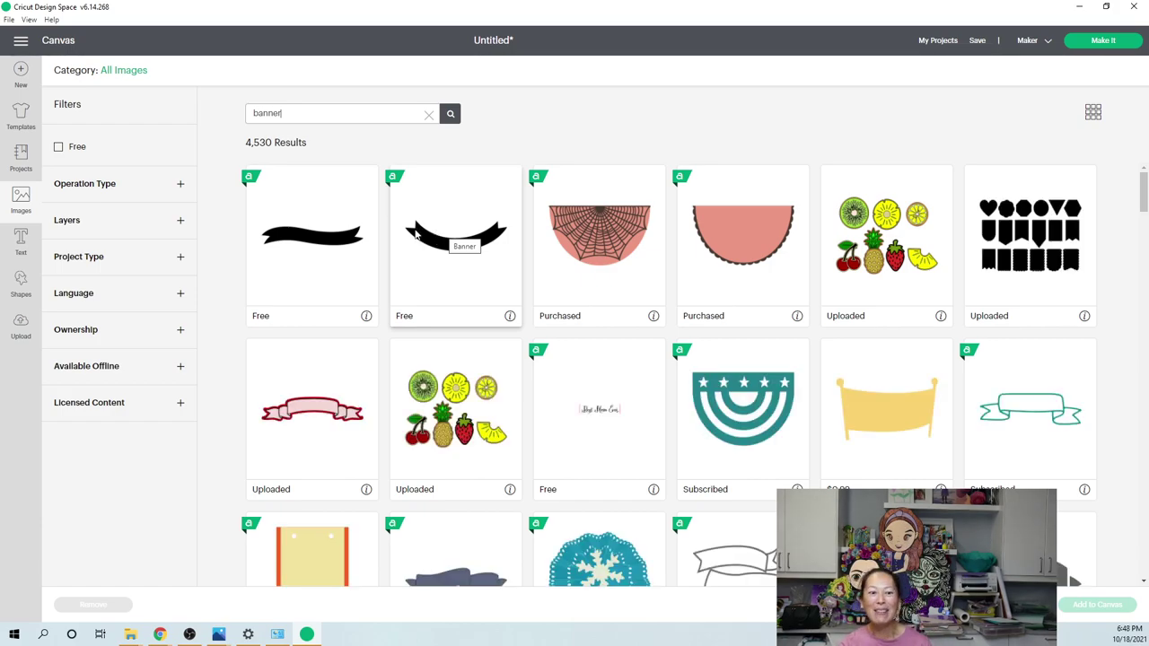
{"action": "scroll", "coordinate": [413, 244], "scroll_direction": "down", "scroll_amount": 1}
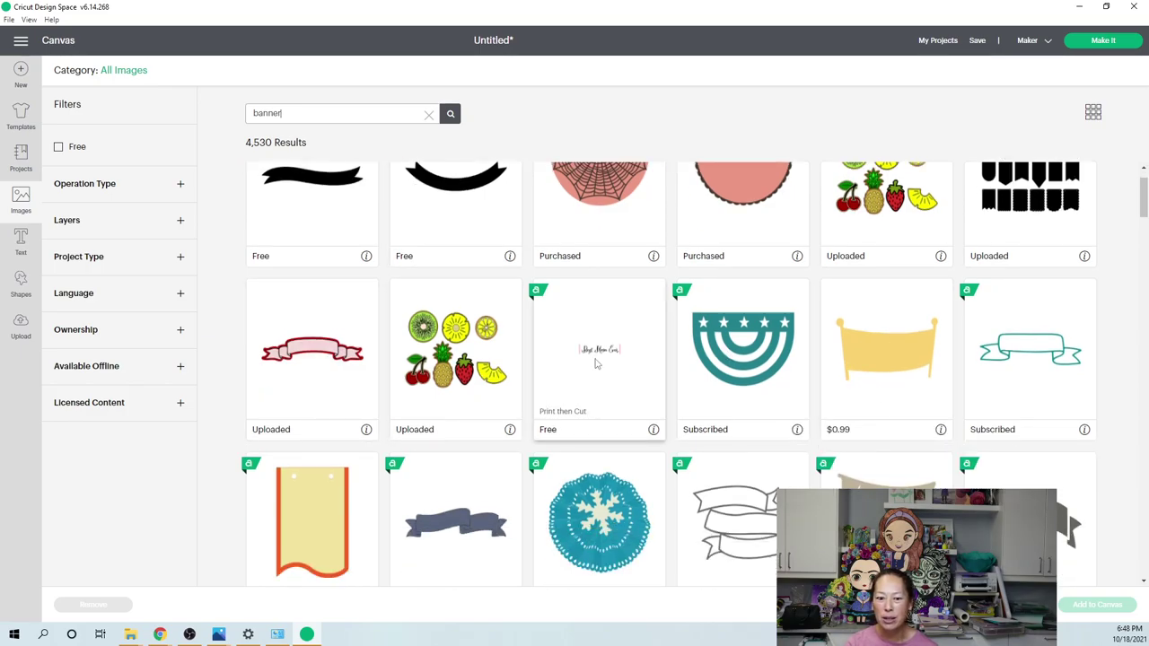
{"action": "scroll", "coordinate": [597, 359], "scroll_direction": "down", "scroll_amount": 3}
{"action": "scroll", "coordinate": [597, 359], "scroll_direction": "down", "scroll_amount": 6}
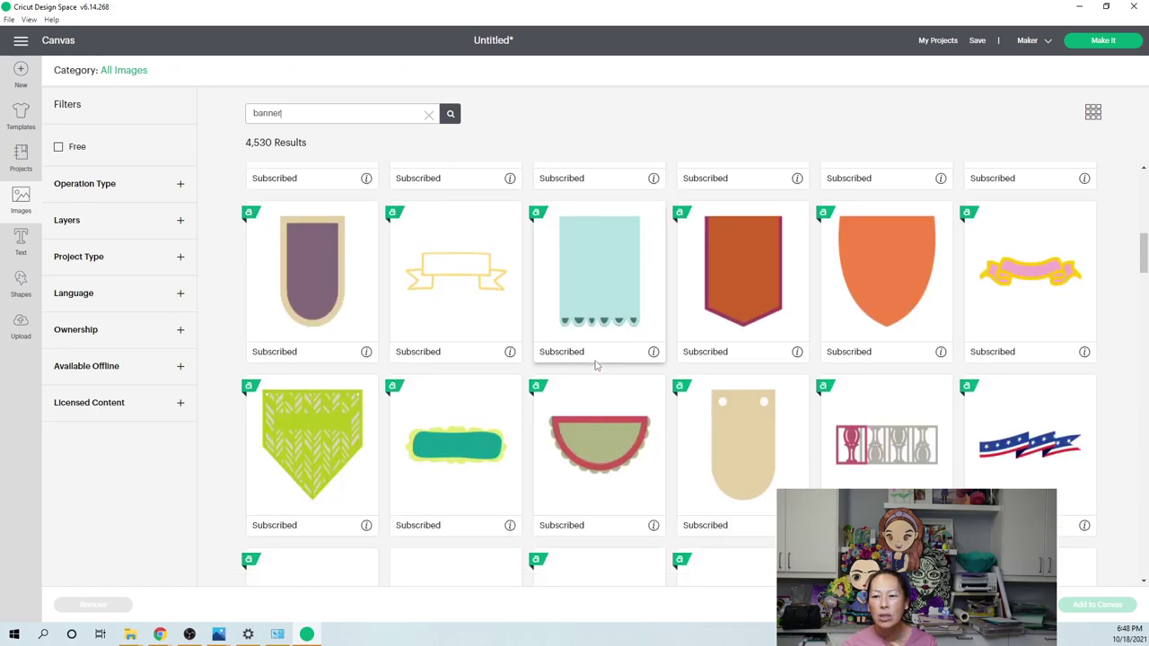
{"action": "left_click", "coordinate": [1029, 284]}
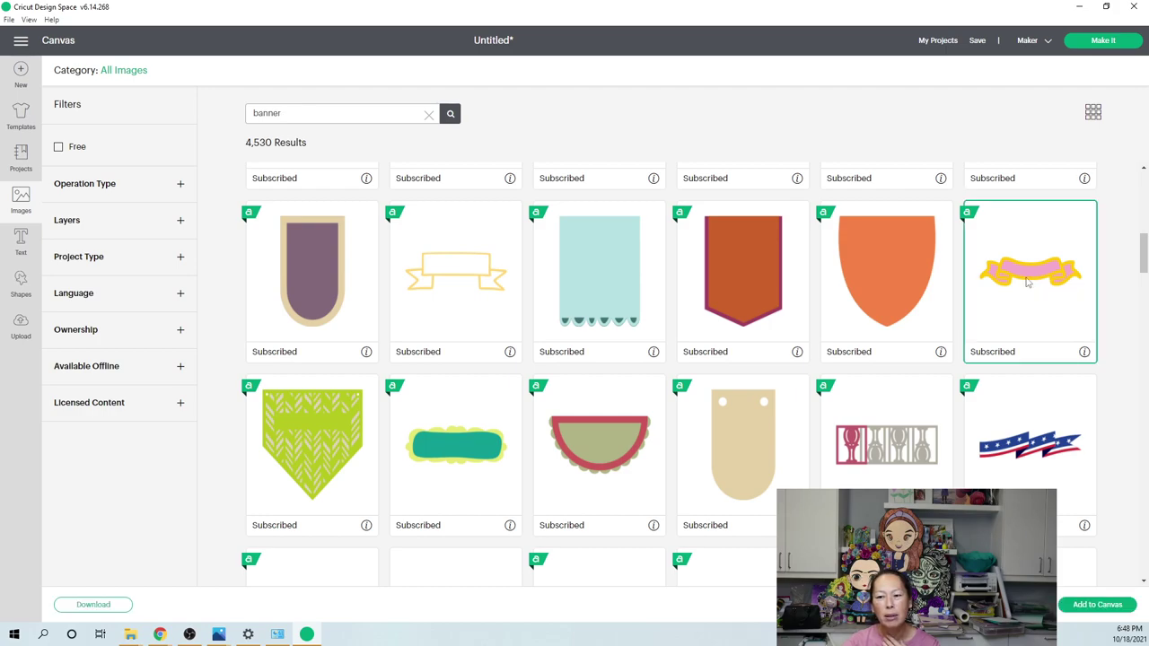
{"action": "left_click", "coordinate": [1097, 605]}
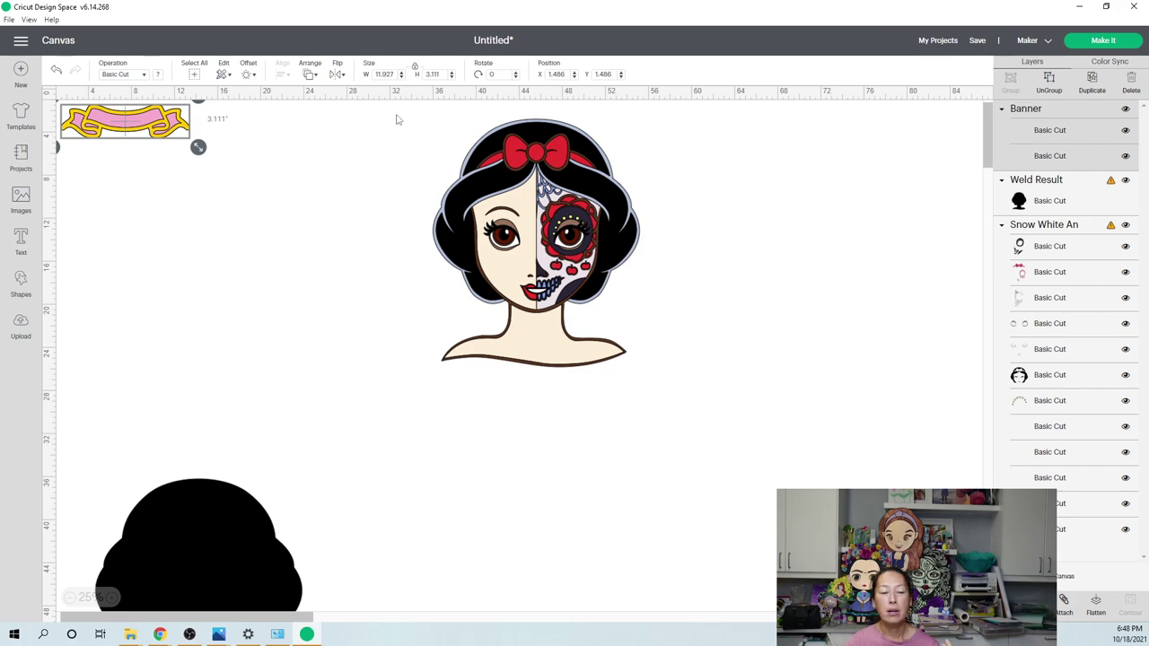
- Enlarge the banner to about 23 inches wide and place it across Snow White's shoulders
{"action": "left_click_drag", "start_coordinate": [148, 133], "coordinate": [217, 178]}
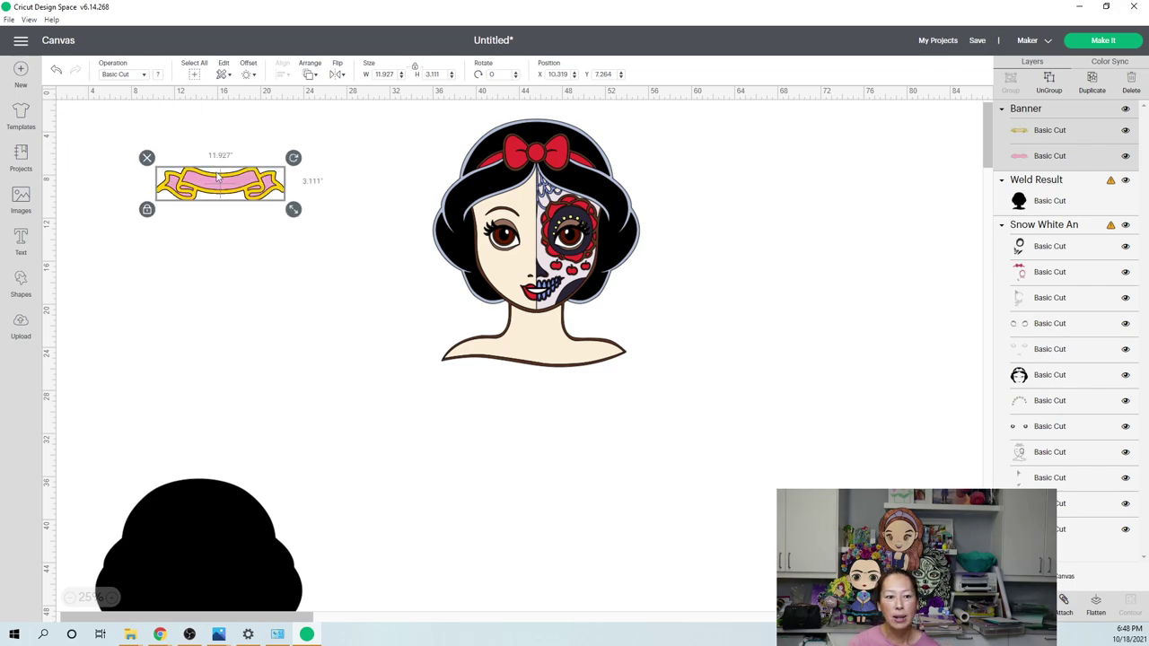
{"action": "left_click_drag", "start_coordinate": [294, 209], "coordinate": [579, 413]}
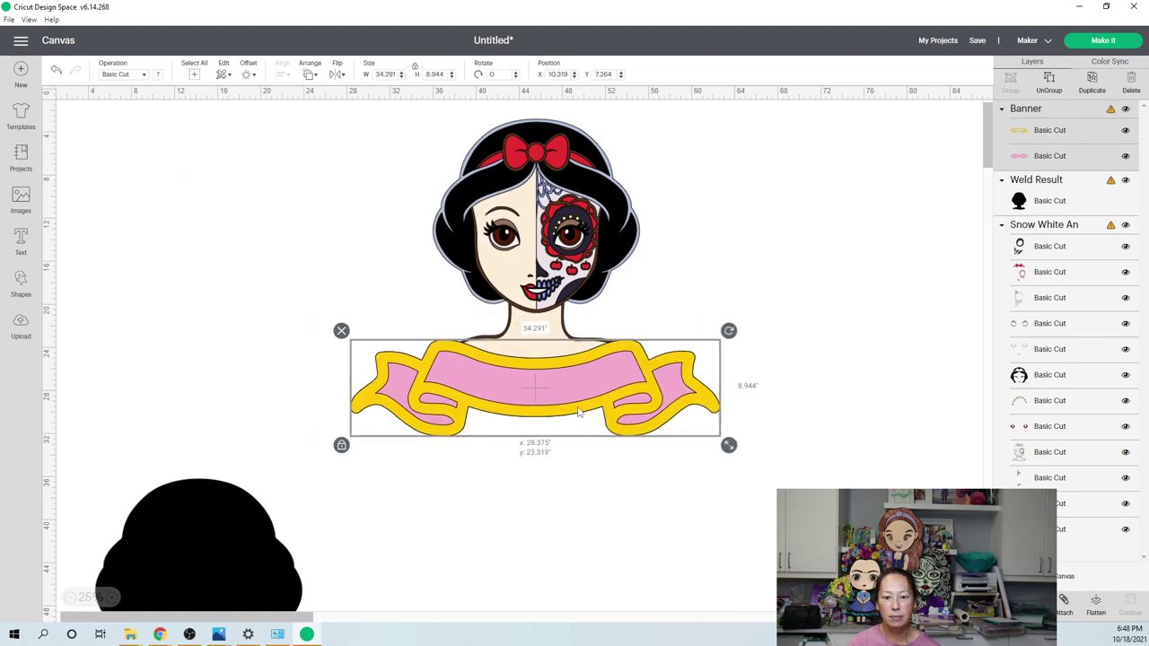
{"action": "left_click_drag", "start_coordinate": [729, 445], "coordinate": [602, 386]}
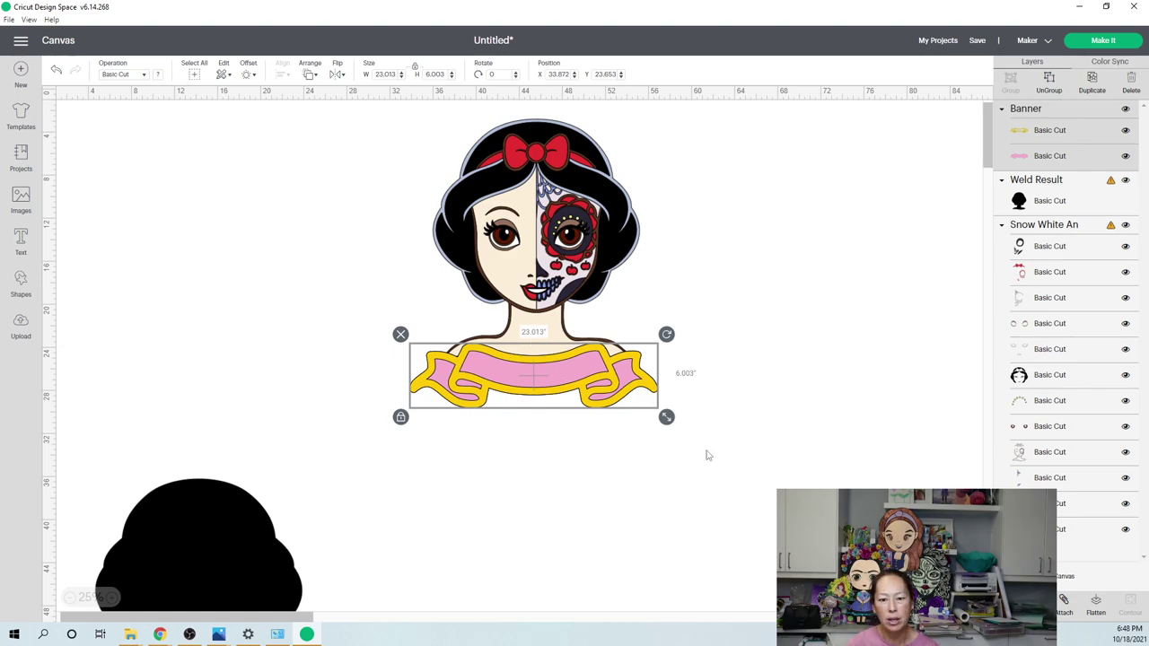
{"action": "left_click", "coordinate": [582, 388]}
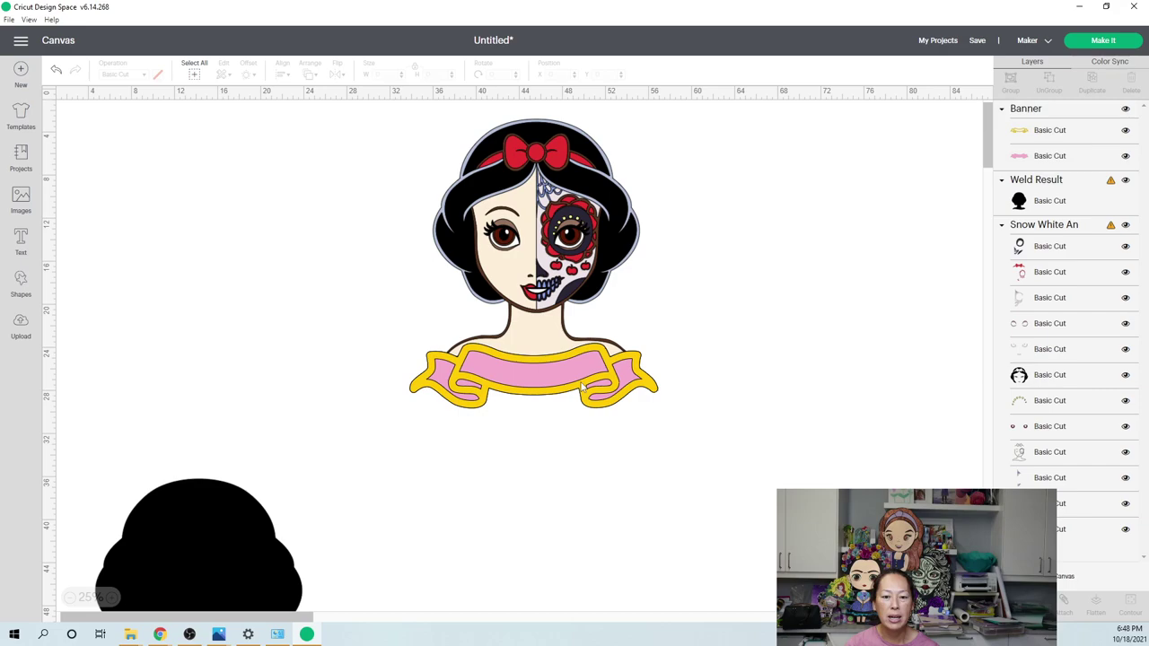
- Recolour the banner's outline layer to the design's light blue-grey and its inner layer to the design's red
{"action": "left_click", "coordinate": [1066, 135]}
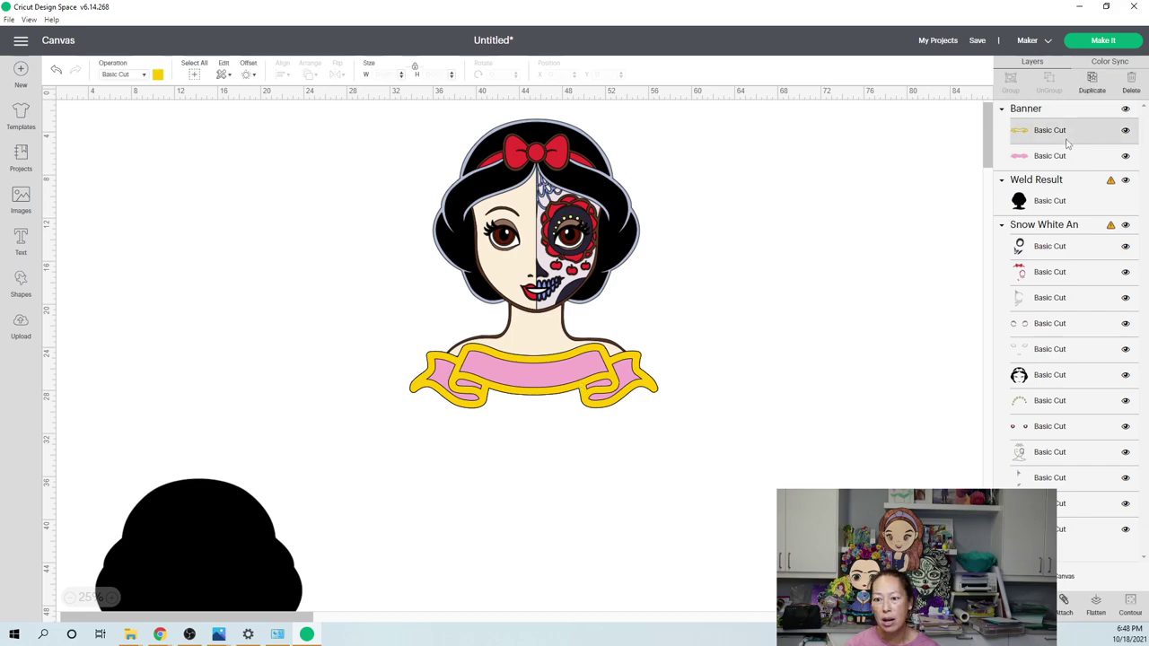
{"action": "left_click", "coordinate": [157, 76]}
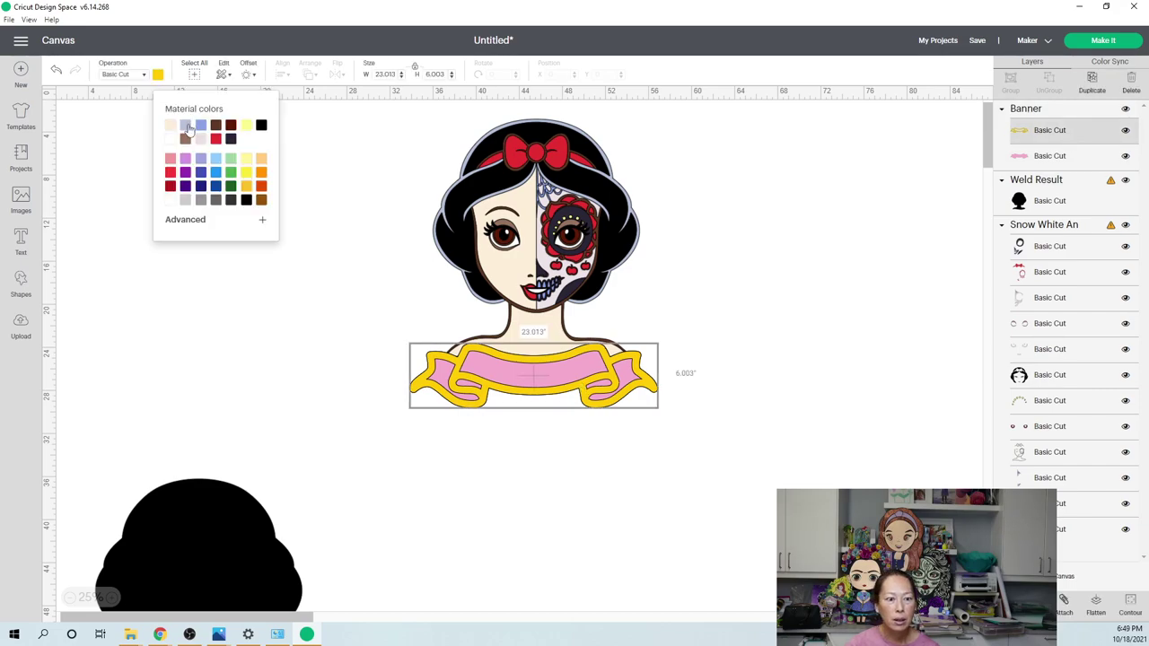
{"action": "left_click", "coordinate": [186, 126]}
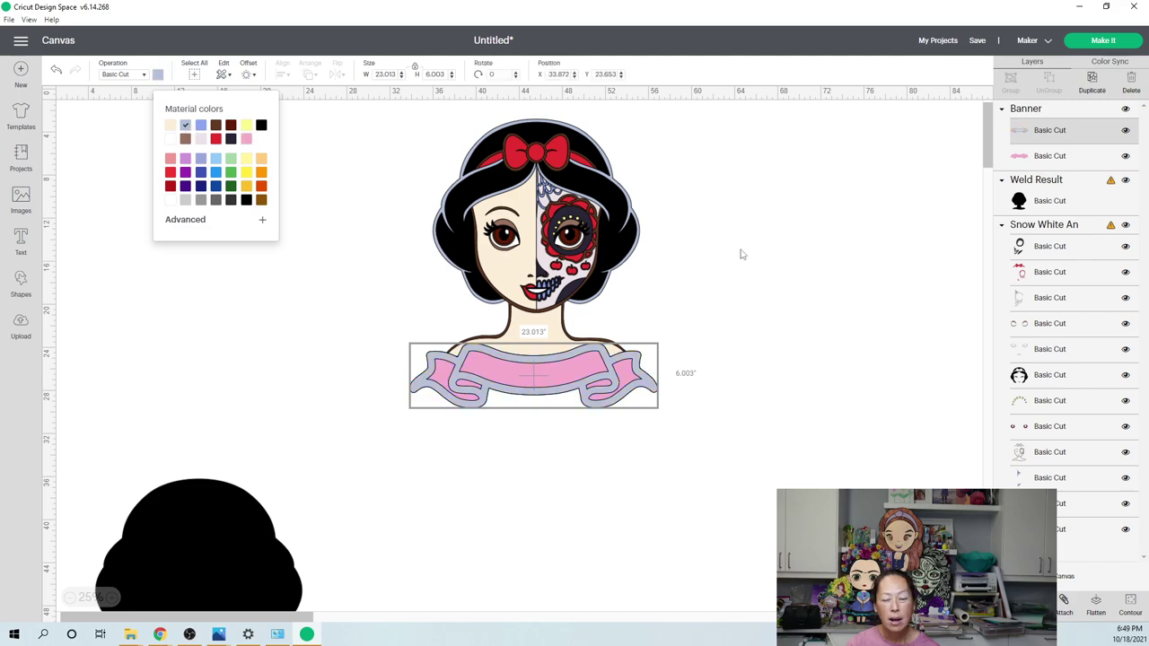
{"action": "left_click", "coordinate": [1047, 159]}
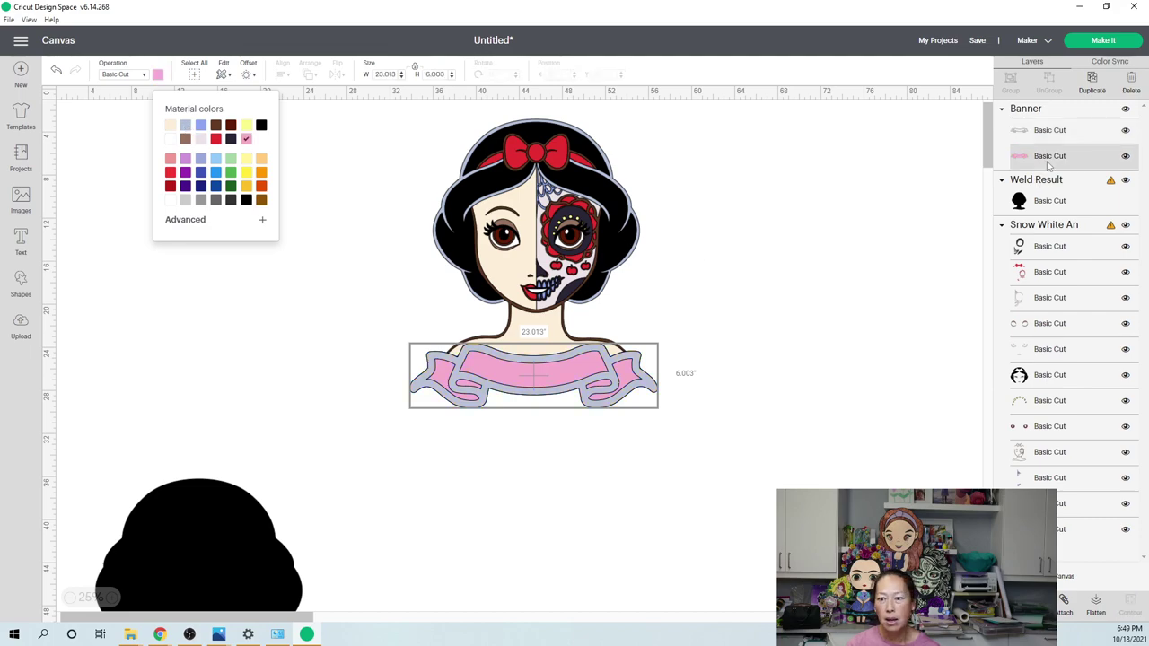
{"action": "left_click", "coordinate": [215, 139]}
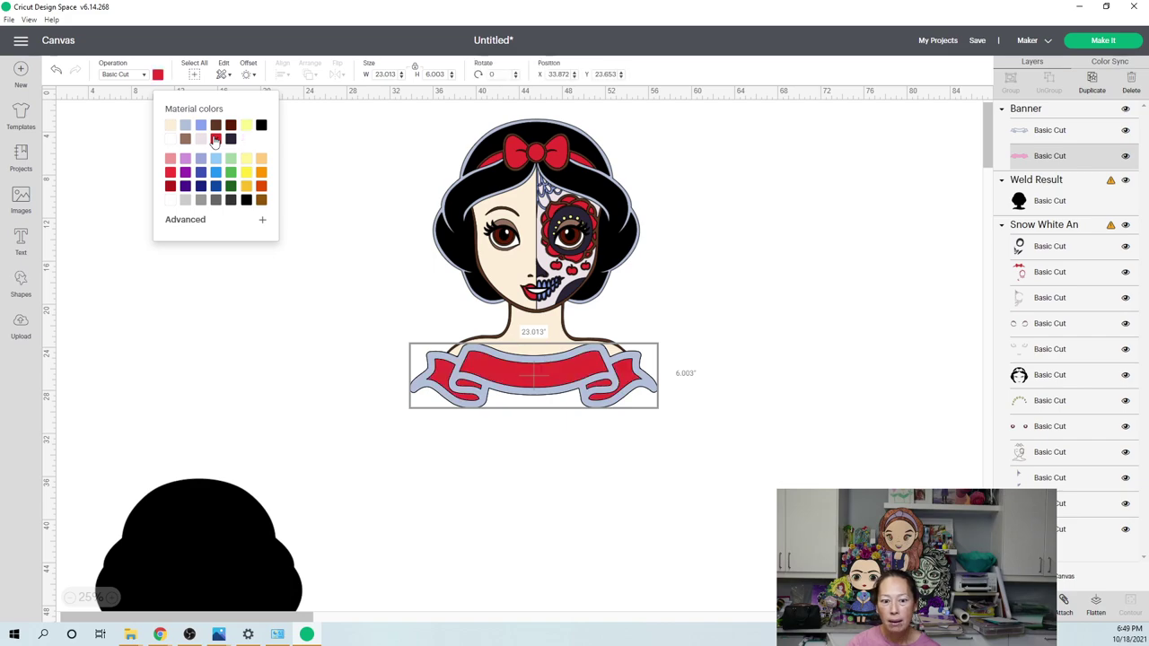
{"action": "left_click", "coordinate": [735, 419]}
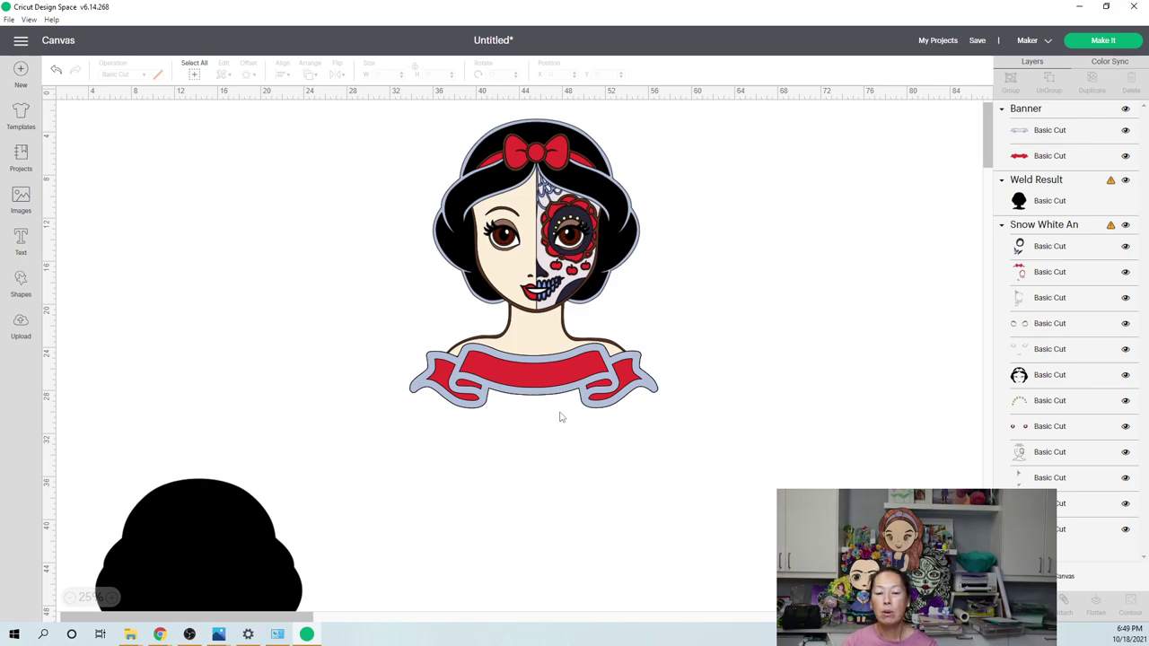
- Move the banner to the left of Snow White's head and ungroup the Snow White image into separate layers
{"action": "left_click_drag", "start_coordinate": [606, 379], "coordinate": [270, 199]}
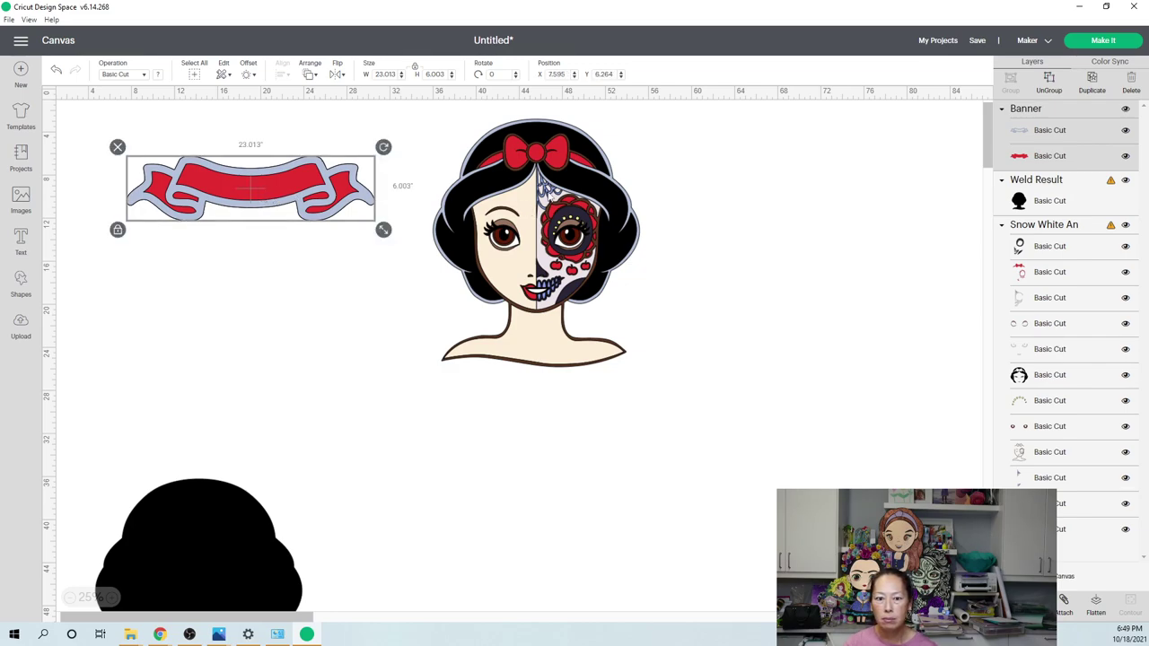
{"action": "left_click", "coordinate": [593, 190]}
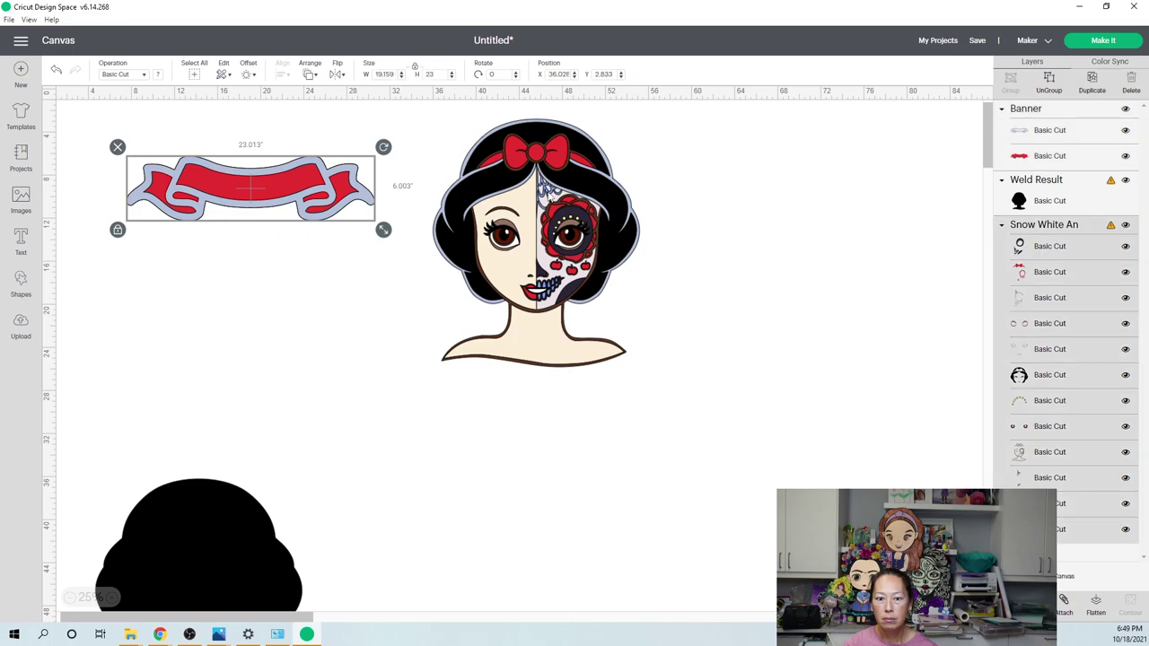
{"action": "left_click", "coordinate": [1051, 83]}
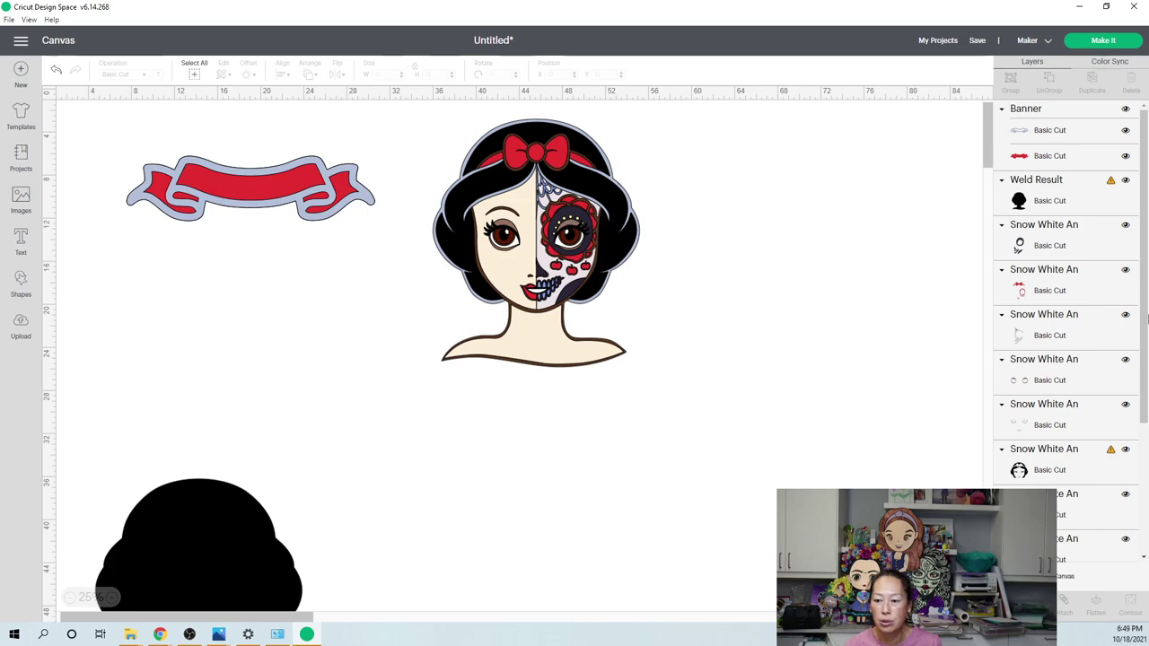
- Slice the yellow eye-dot layer out of the dark sugar-skull detail layer
{"action": "scroll", "coordinate": [1062, 345], "scroll_direction": "down", "scroll_amount": 1}
{"action": "scroll", "coordinate": [1062, 345], "scroll_direction": "down", "scroll_amount": 4}
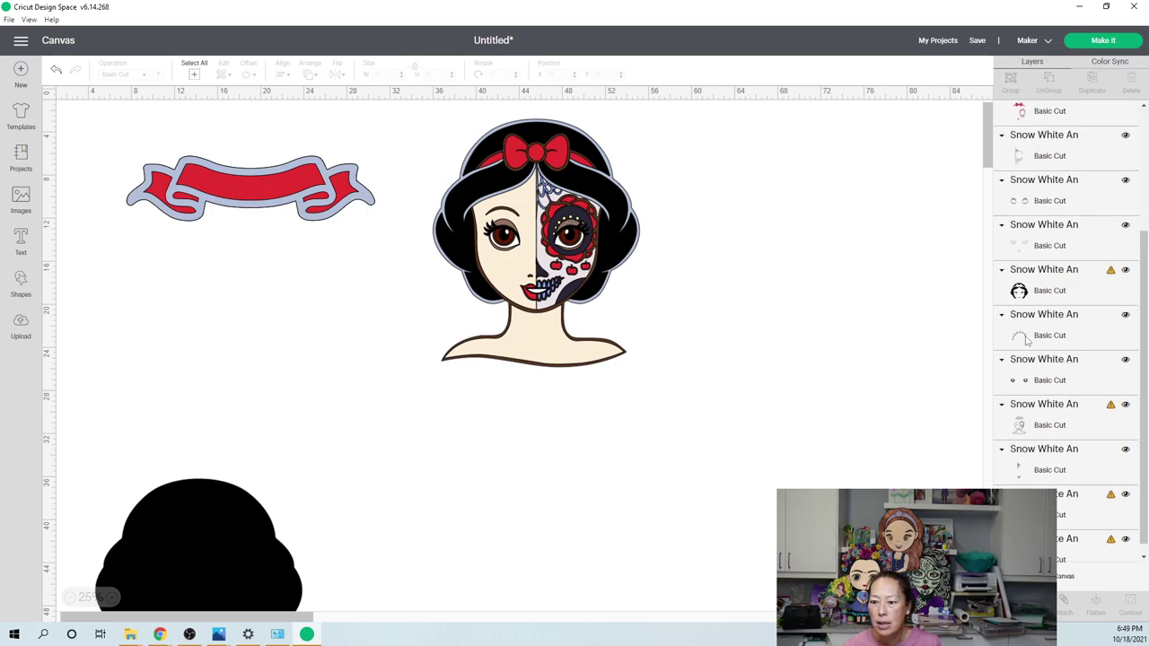
{"action": "left_click", "coordinate": [1059, 336]}
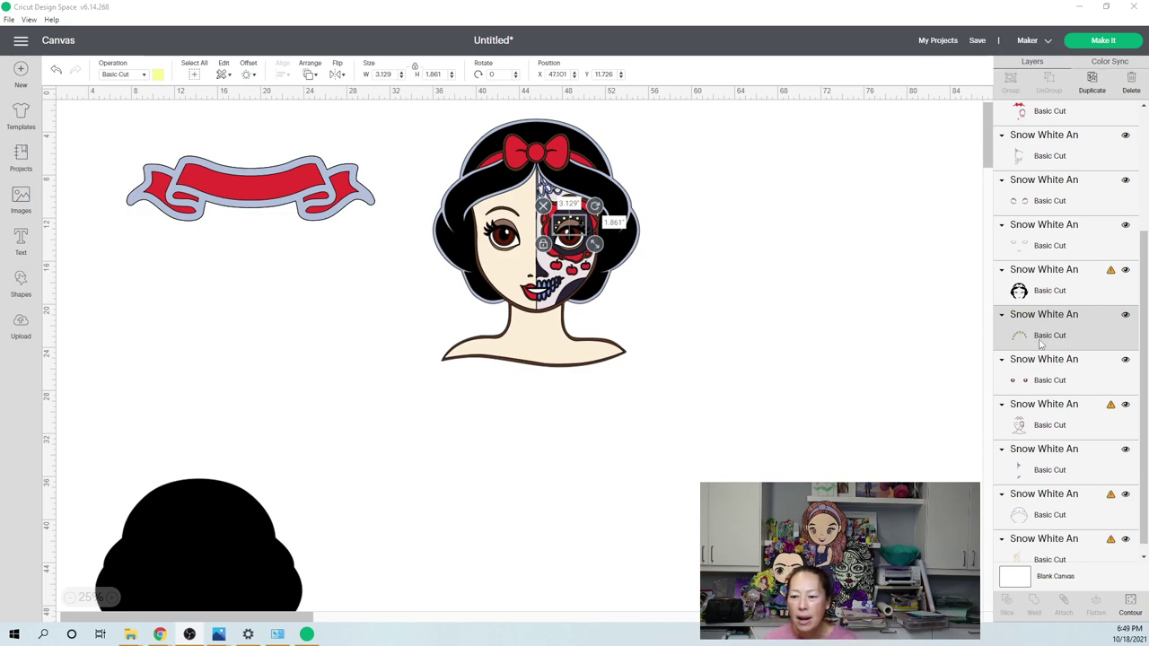
{"action": "scroll", "coordinate": [1040, 342], "scroll_direction": "down", "scroll_amount": 1}
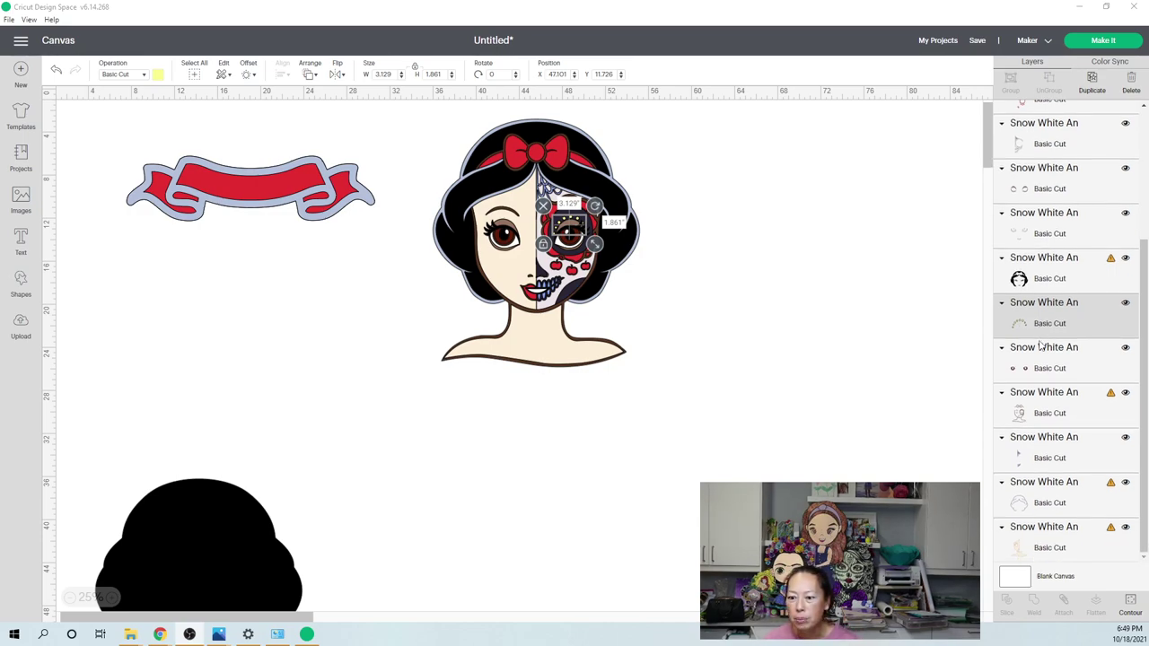
{"action": "scroll", "coordinate": [1040, 342], "scroll_direction": "up", "scroll_amount": 3}
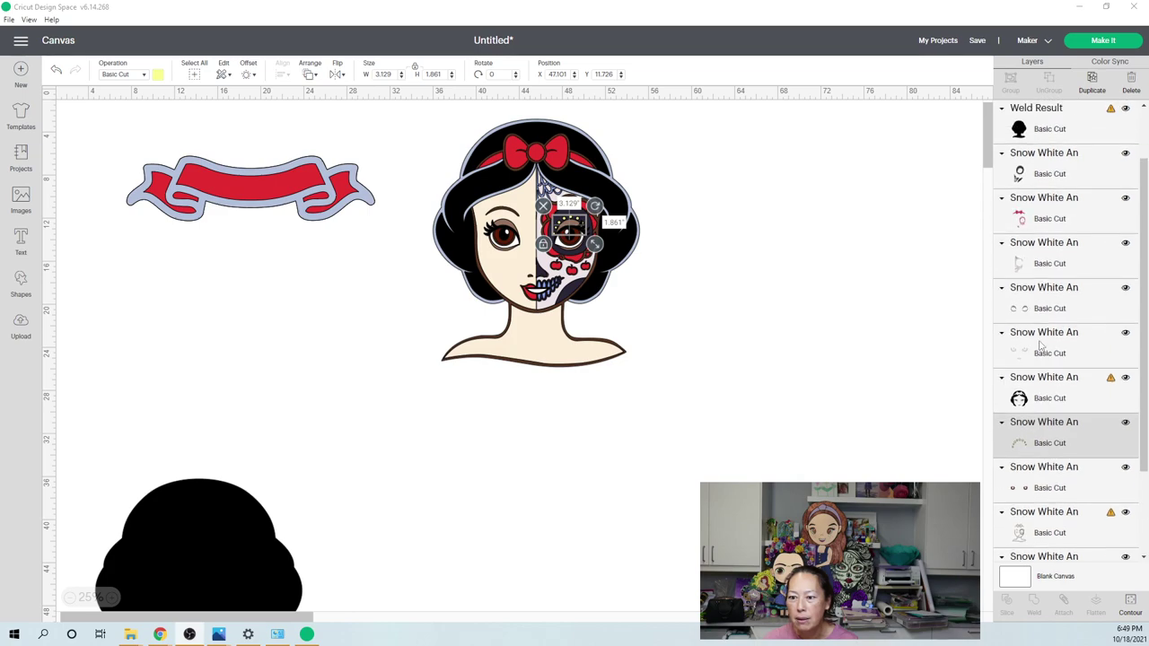
{"action": "left_click", "coordinate": [1047, 176], "text": "shift"}
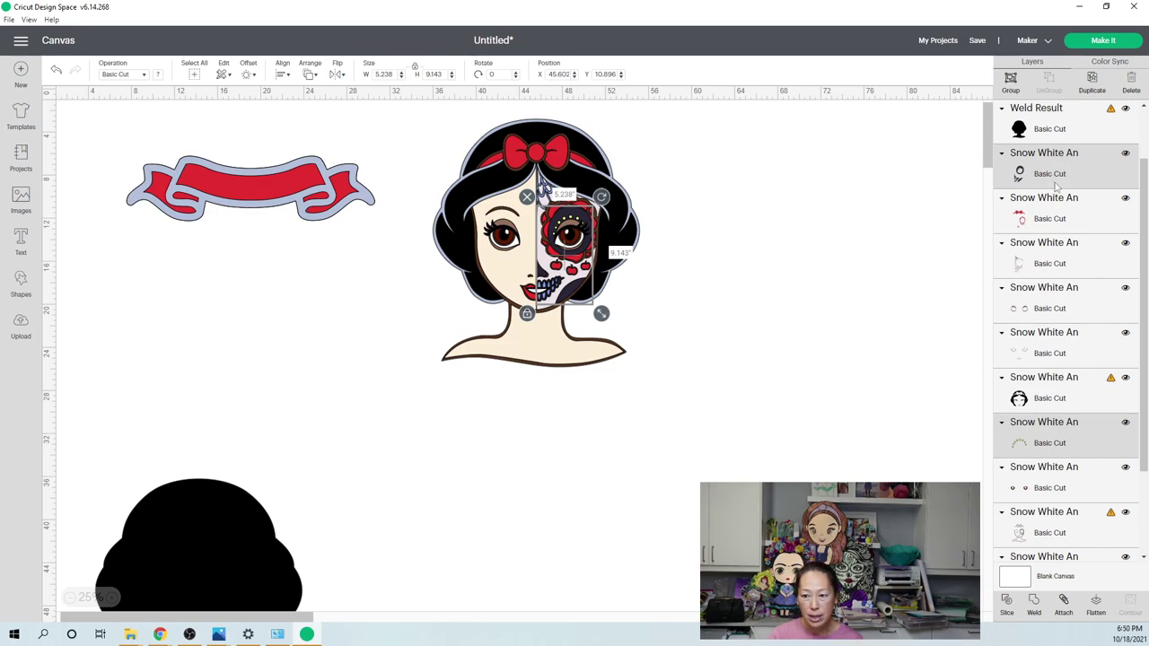
{"action": "left_click", "coordinate": [1007, 603]}
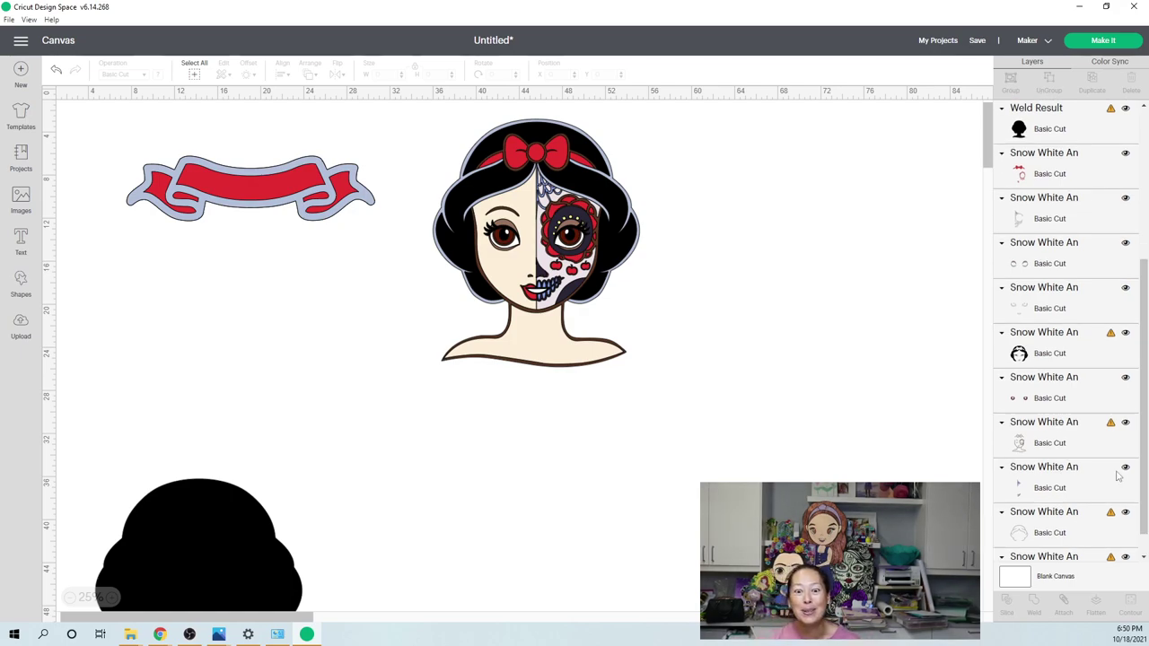
- Delete the yellow dot slice result and the two tiny leftover slice pieces, keeping the dark skull layer
{"action": "scroll", "coordinate": [1064, 462], "scroll_direction": "up", "scroll_amount": 5}
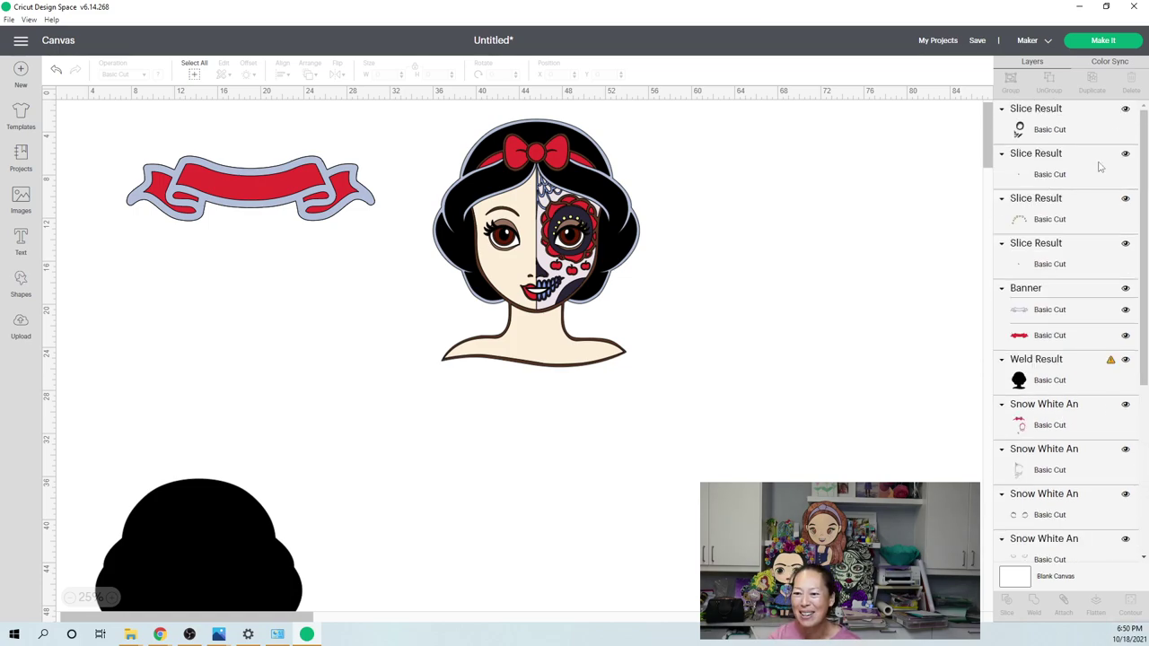
{"action": "left_click", "coordinate": [1033, 215]}
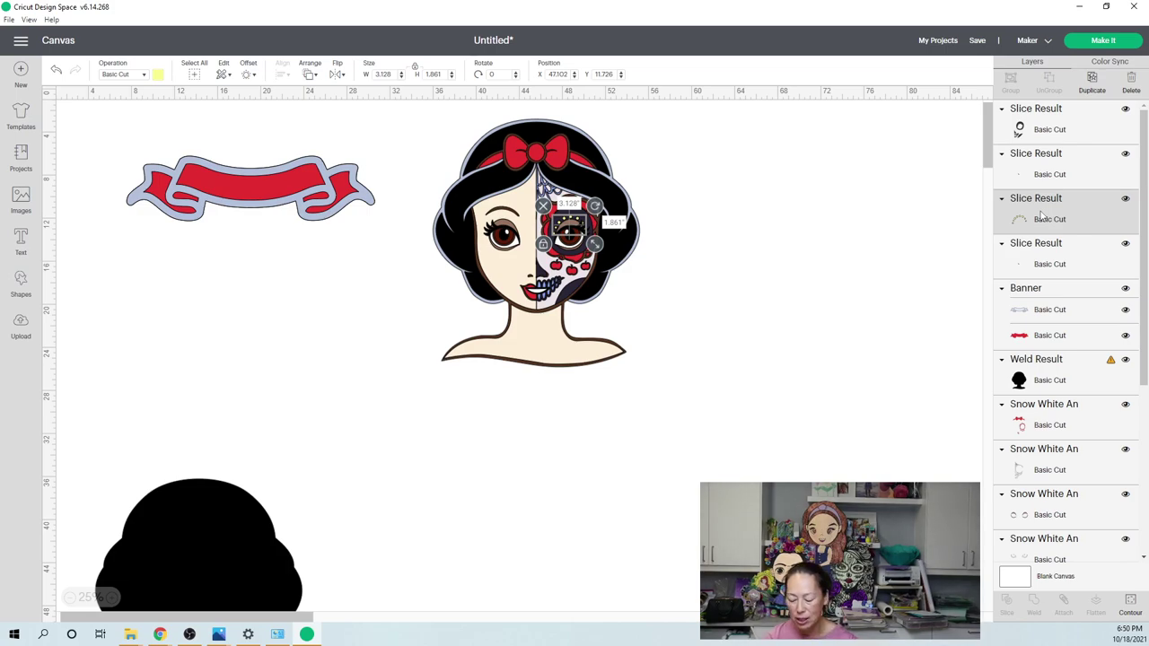
{"action": "key", "text": "Delete"}
{"action": "left_click", "coordinate": [1043, 176]}
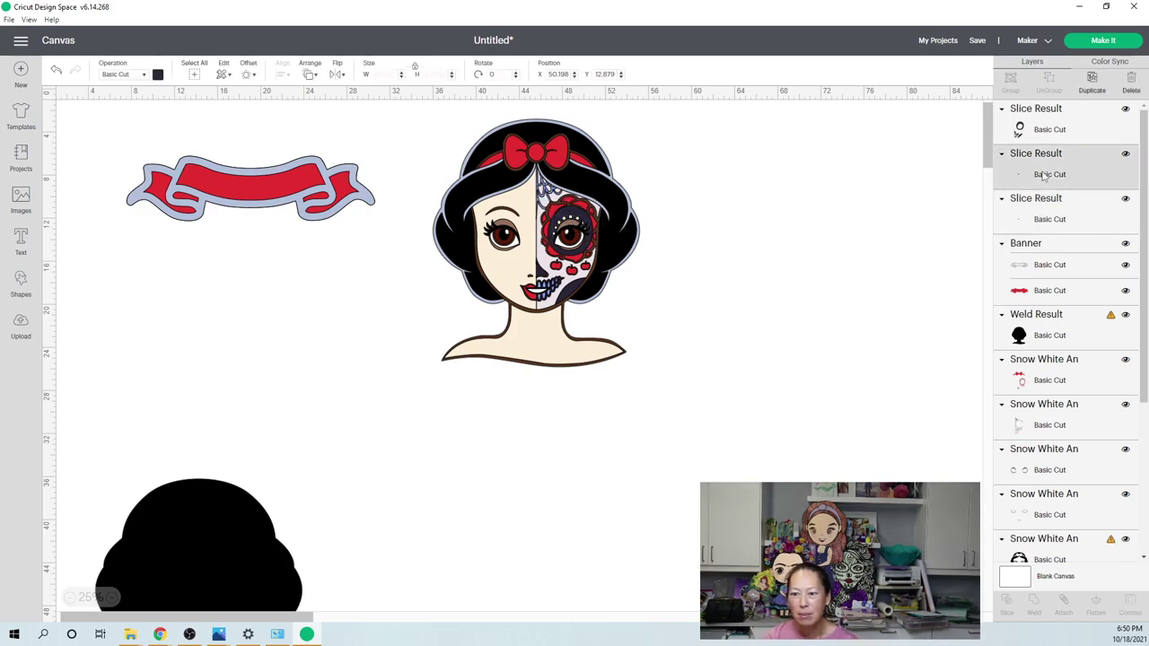
{"action": "key", "text": "Delete"}
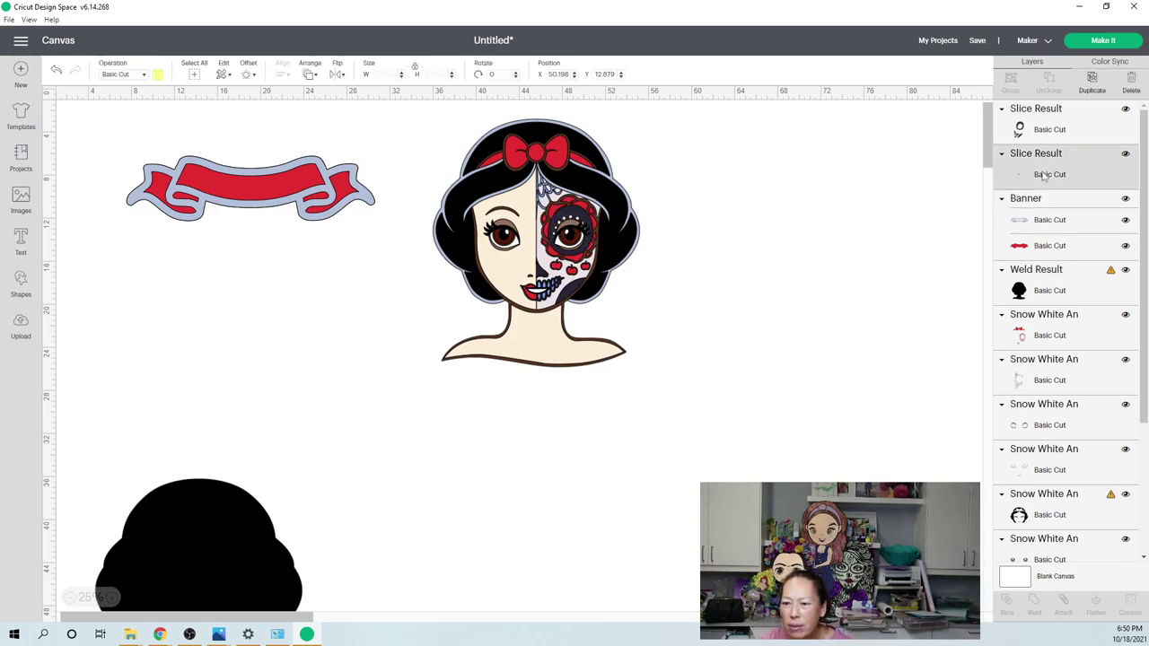
{"action": "key", "text": "Delete"}
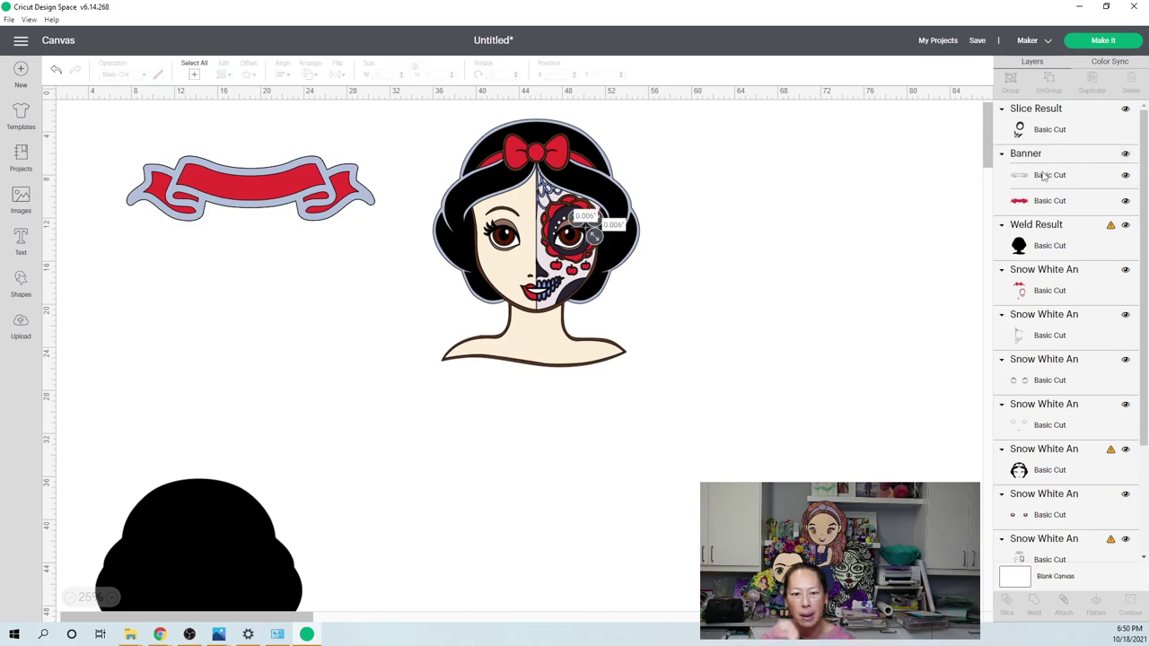
{"action": "left_click", "coordinate": [824, 190]}
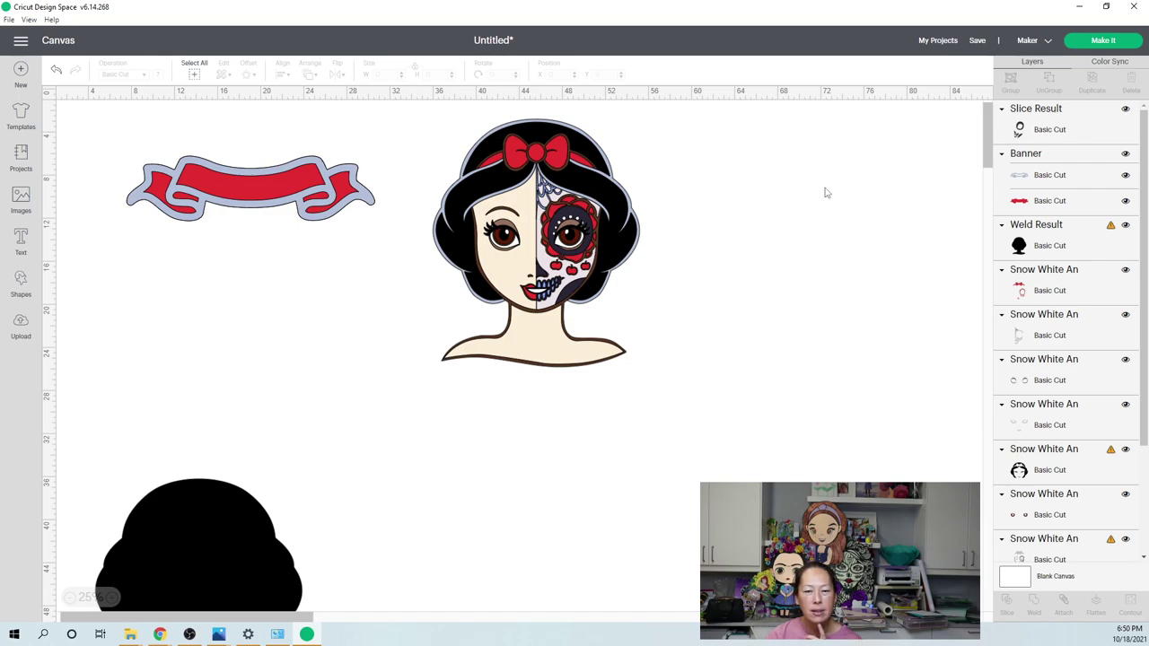
- Pull the red layer with the bow, flower and apples off the face and place it below Snow White's shoulders
{"action": "left_click", "coordinate": [562, 160]}
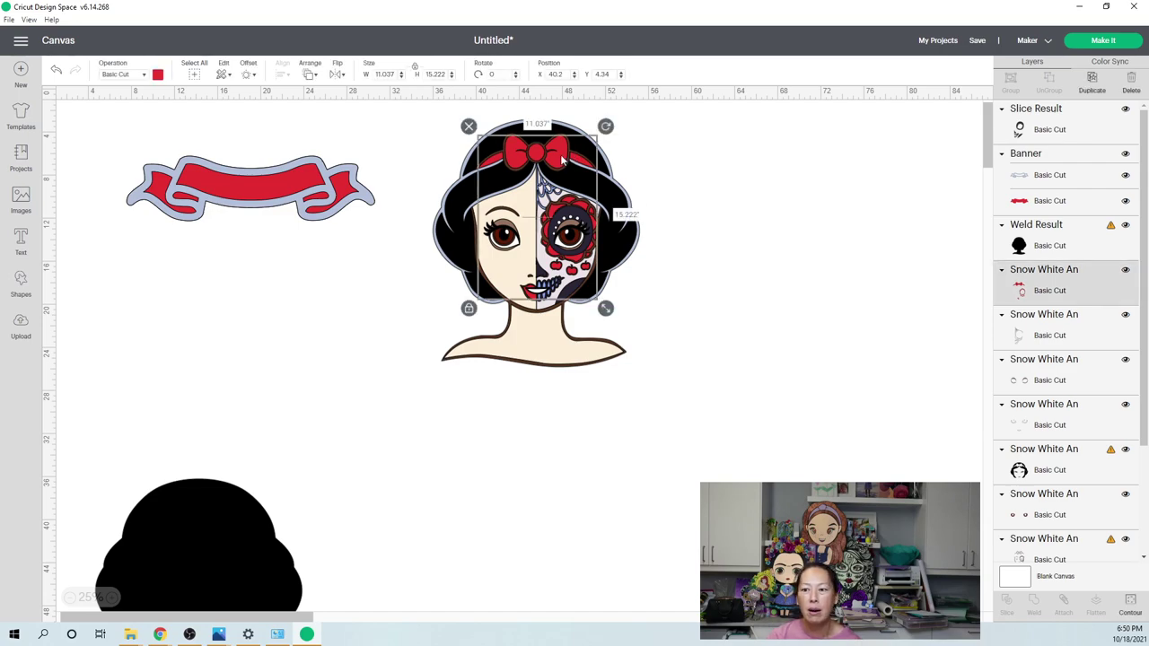
{"action": "left_click_drag", "start_coordinate": [563, 160], "coordinate": [673, 127]}
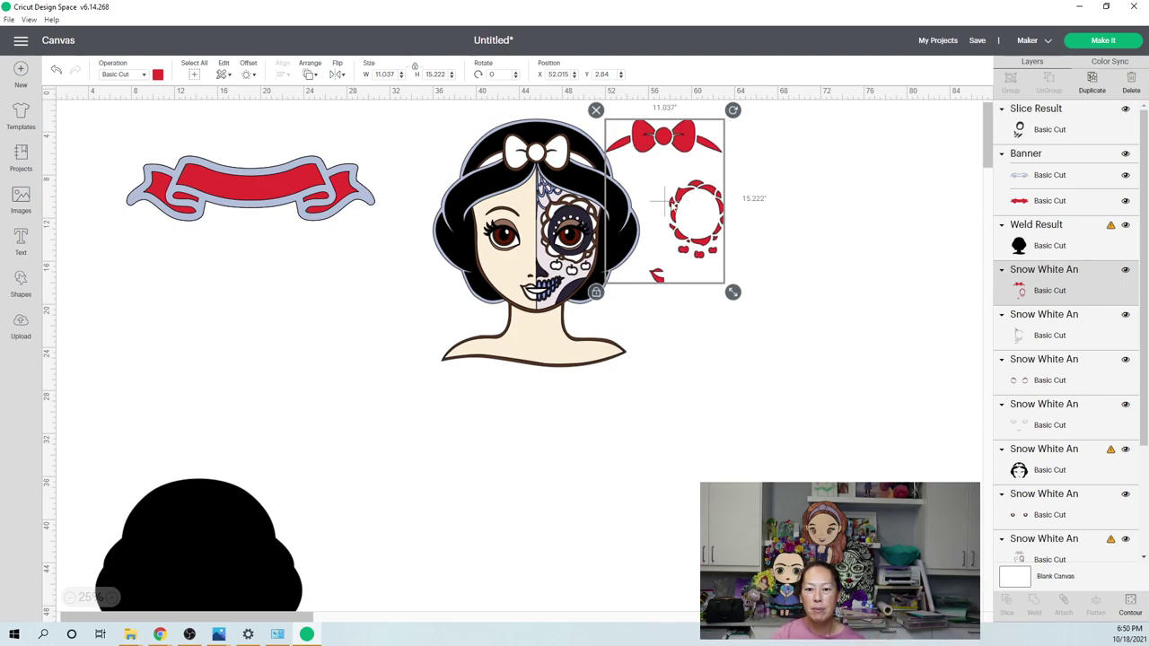
{"action": "left_click_drag", "start_coordinate": [693, 217], "coordinate": [652, 459]}
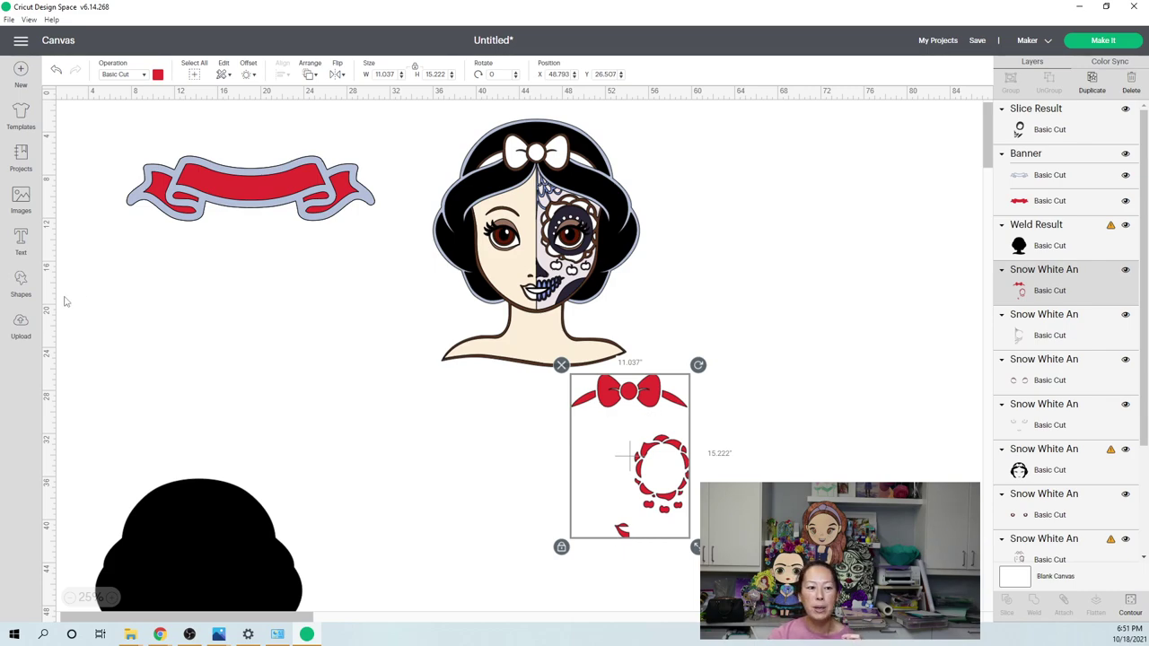
- Insert a square, enlarge it to about 11.28 inches and place it over the red lip piece only
{"action": "left_click", "coordinate": [21, 282]}
{"action": "left_click", "coordinate": [69, 173]}
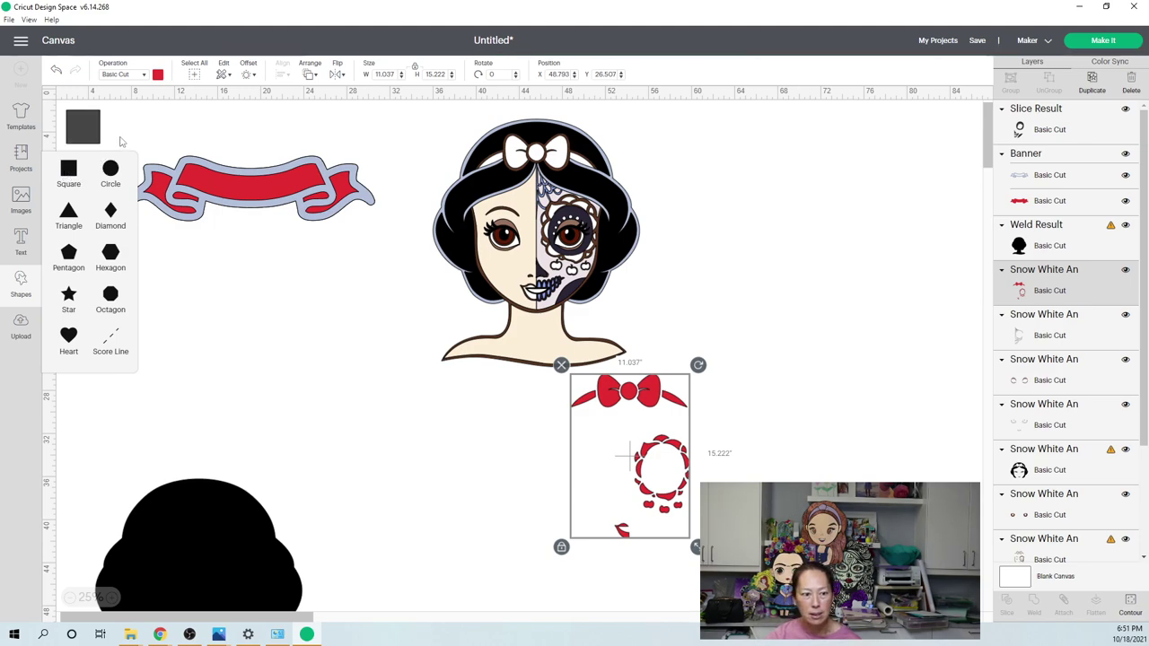
{"action": "left_click", "coordinate": [439, 345]}
{"action": "left_click_drag", "start_coordinate": [82, 126], "coordinate": [544, 458]}
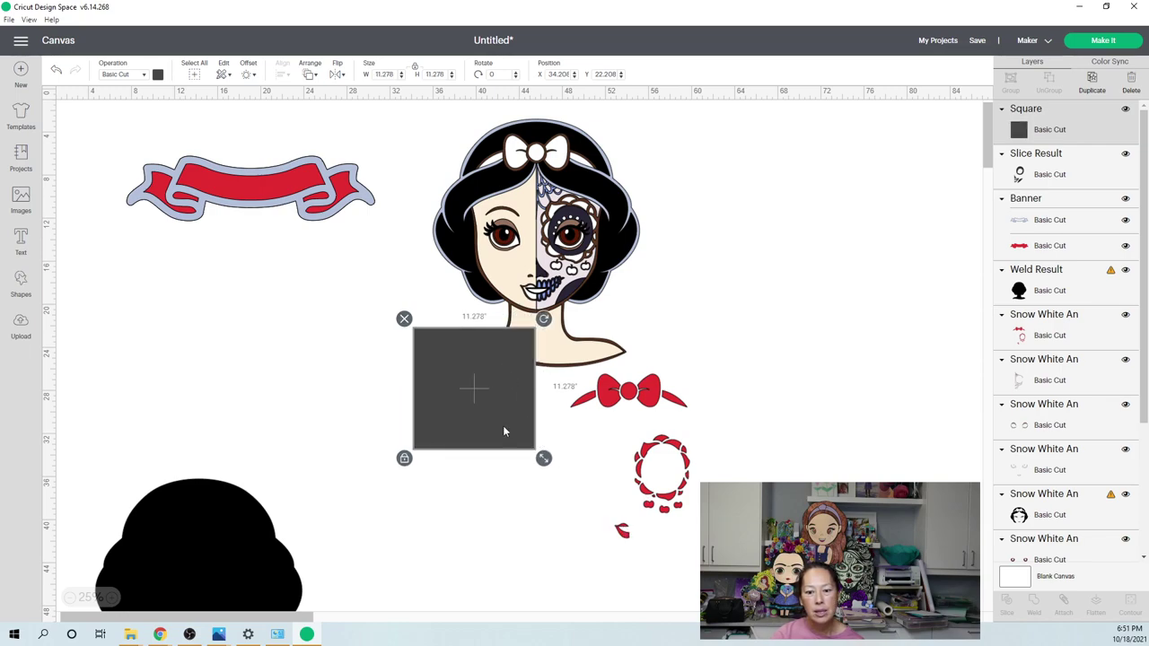
{"action": "left_click_drag", "start_coordinate": [482, 384], "coordinate": [589, 557]}
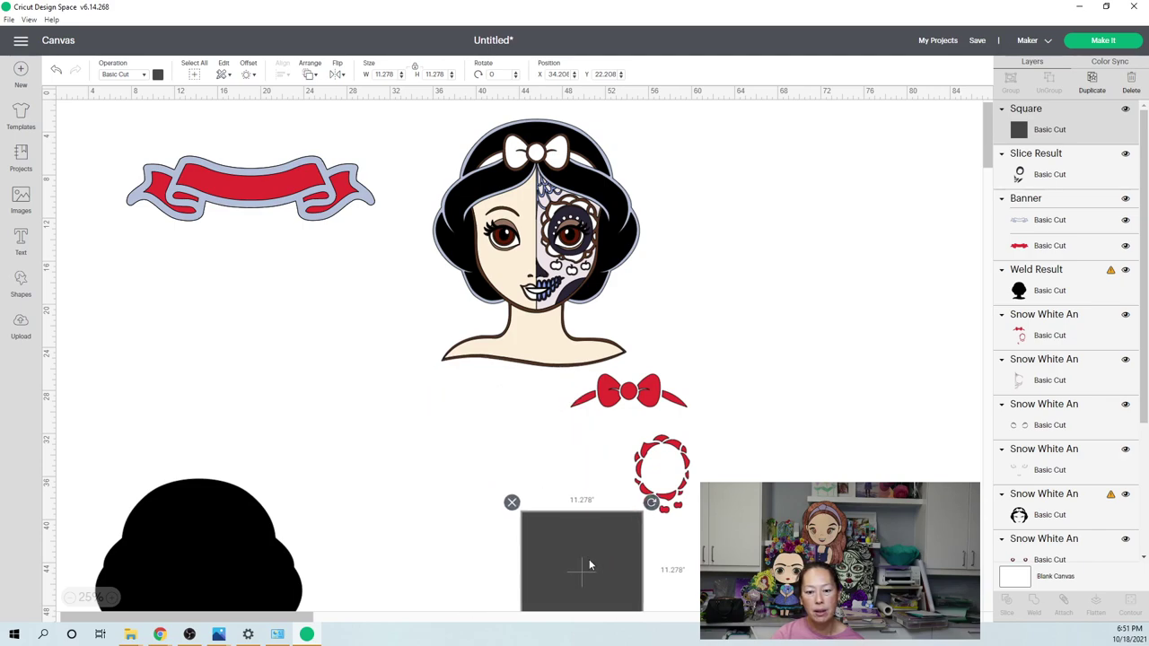
- Slice the red layer with the square and move the bow, flower and apples result up beside the face
{"action": "left_click", "coordinate": [477, 474]}
{"action": "left_click_drag", "start_coordinate": [483, 509], "coordinate": [675, 547]}
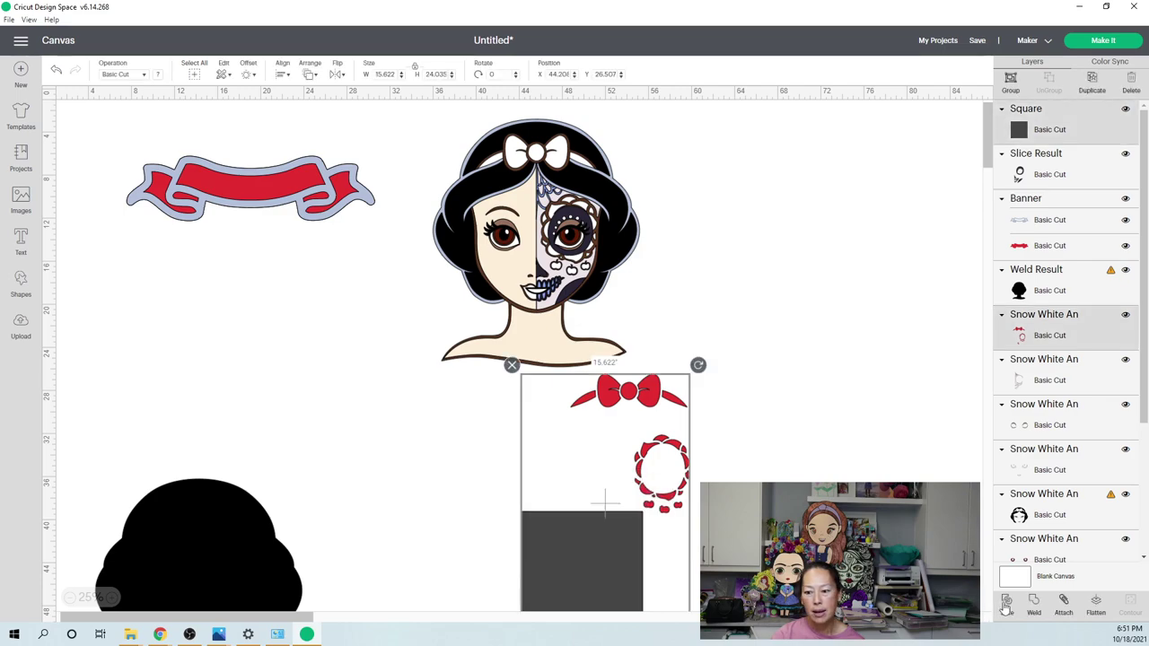
{"action": "left_click", "coordinate": [1006, 608]}
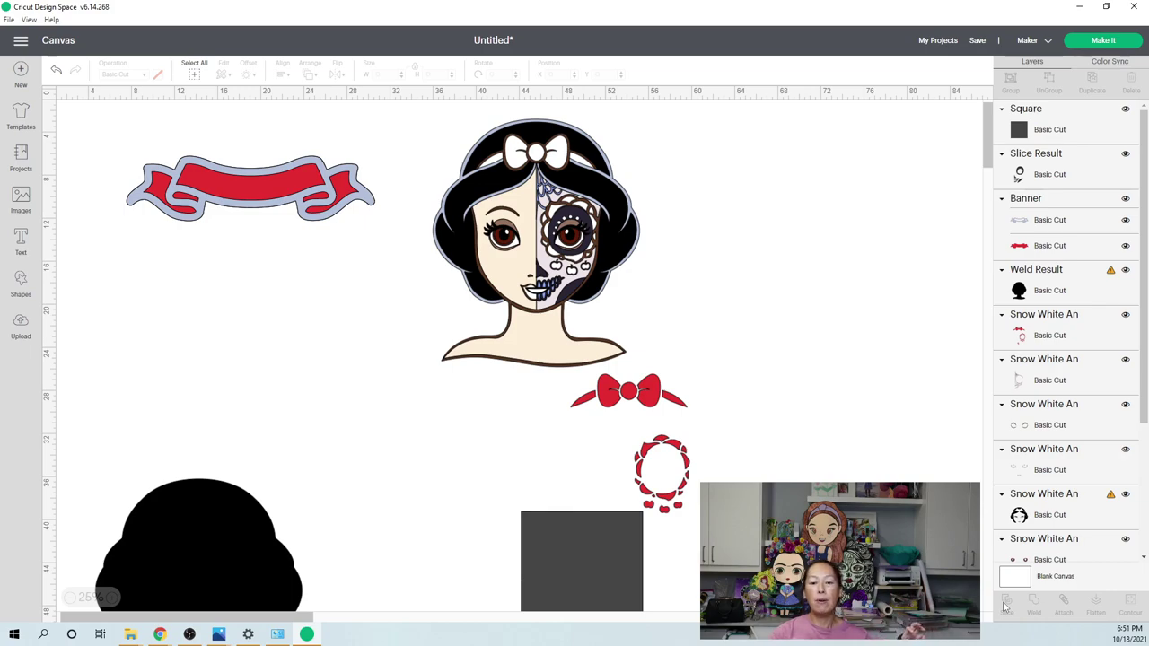
{"action": "left_click", "coordinate": [631, 394]}
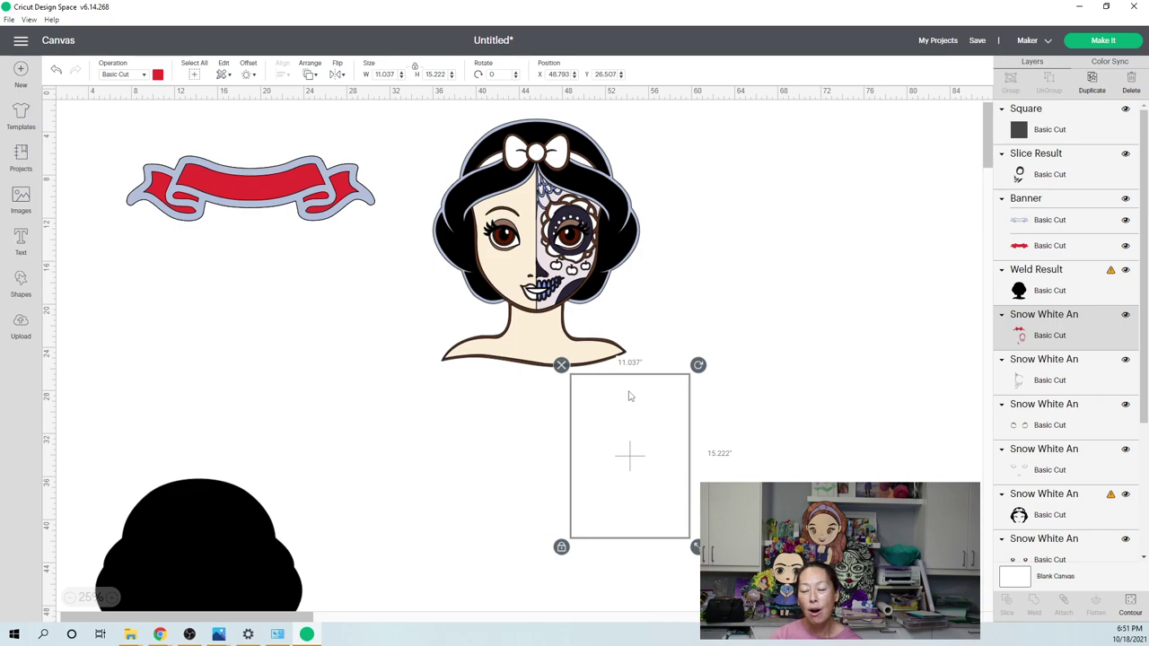
{"action": "left_click_drag", "start_coordinate": [628, 395], "coordinate": [656, 260]}
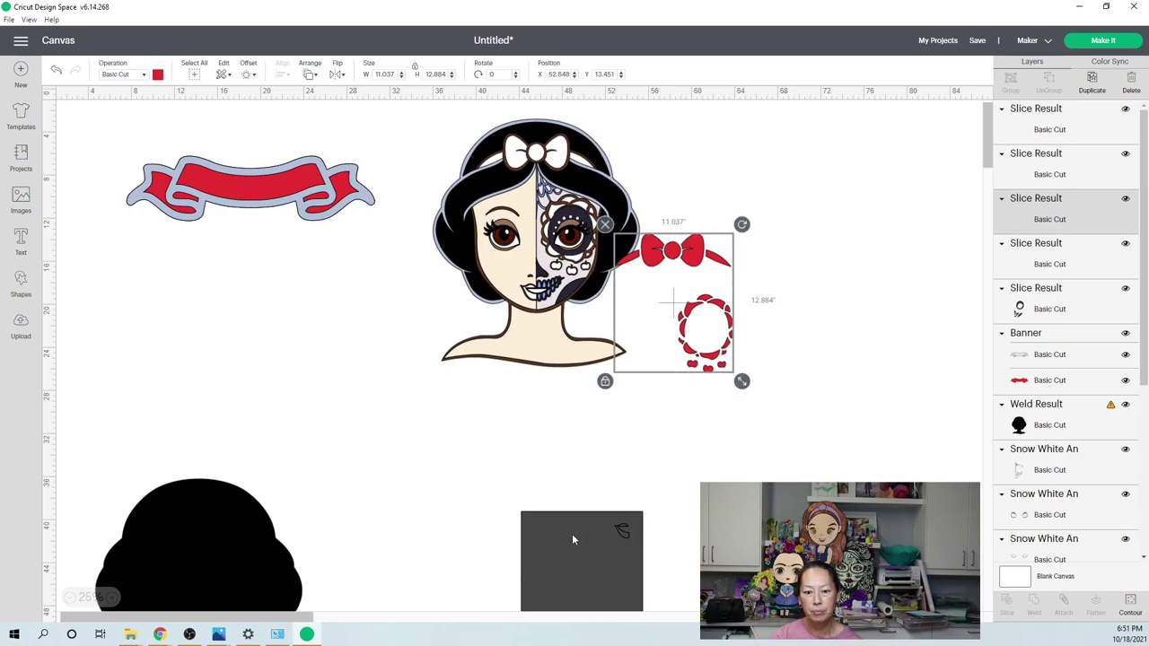
- Pull the cut square aside, delete the dark lip slice and move the red lip piece beside Snow White's chin
{"action": "left_click", "coordinate": [572, 533]}
{"action": "left_click_drag", "start_coordinate": [573, 534], "coordinate": [451, 490]}
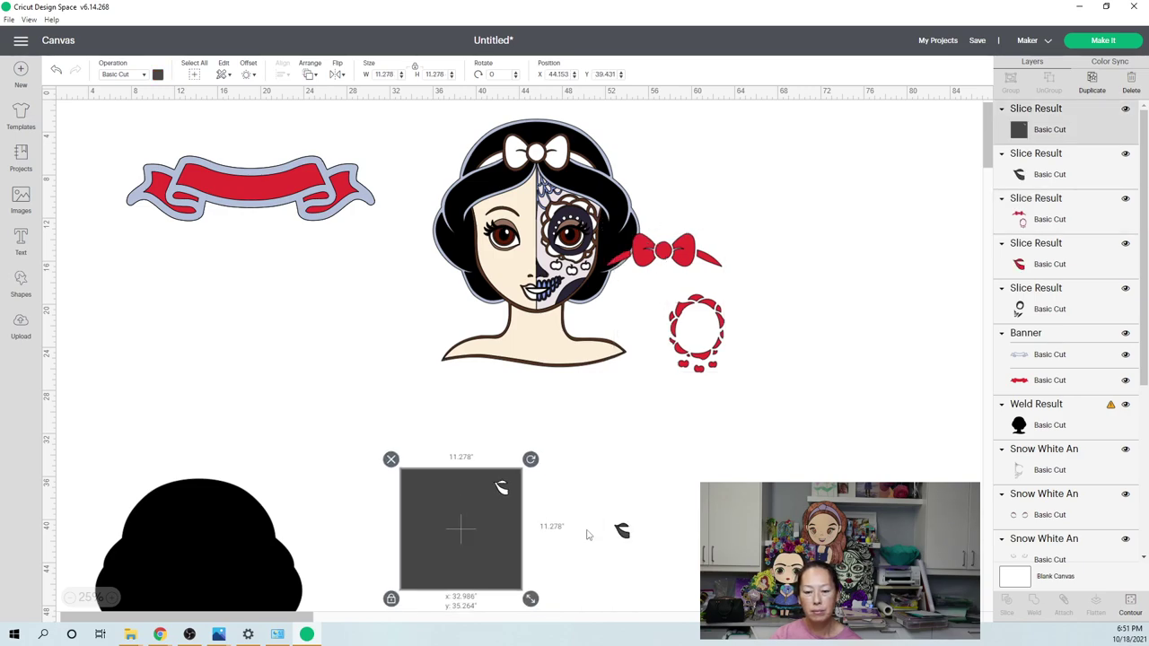
{"action": "left_click_drag", "start_coordinate": [622, 531], "coordinate": [593, 467]}
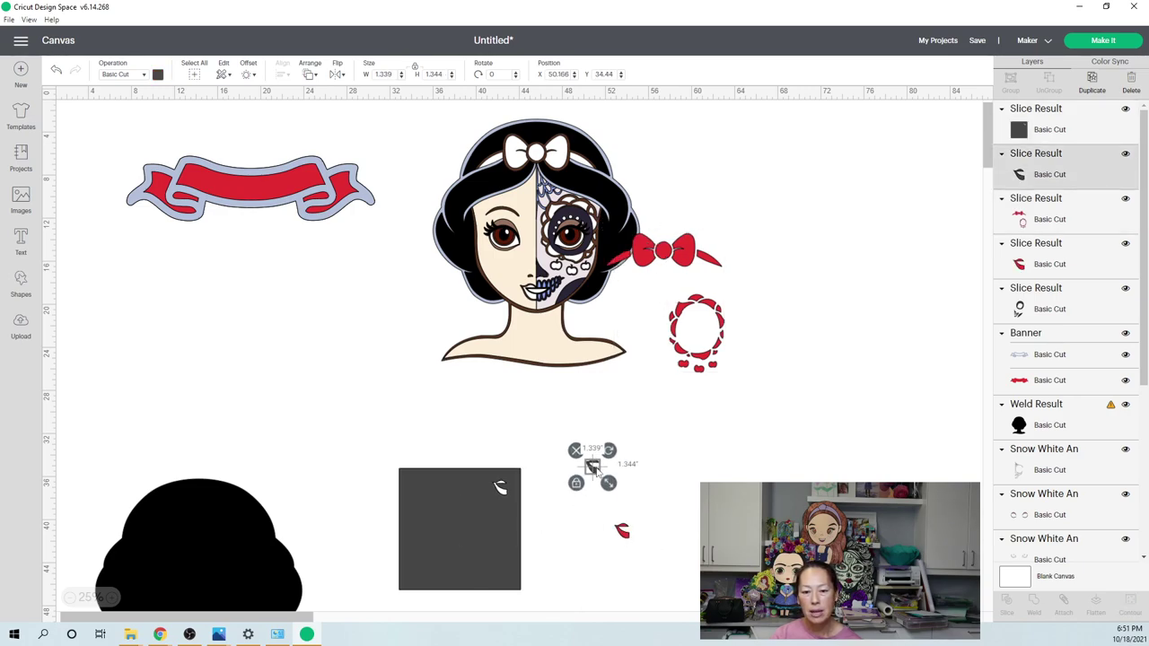
{"action": "key", "text": "Delete"}
{"action": "left_click", "coordinate": [623, 530]}
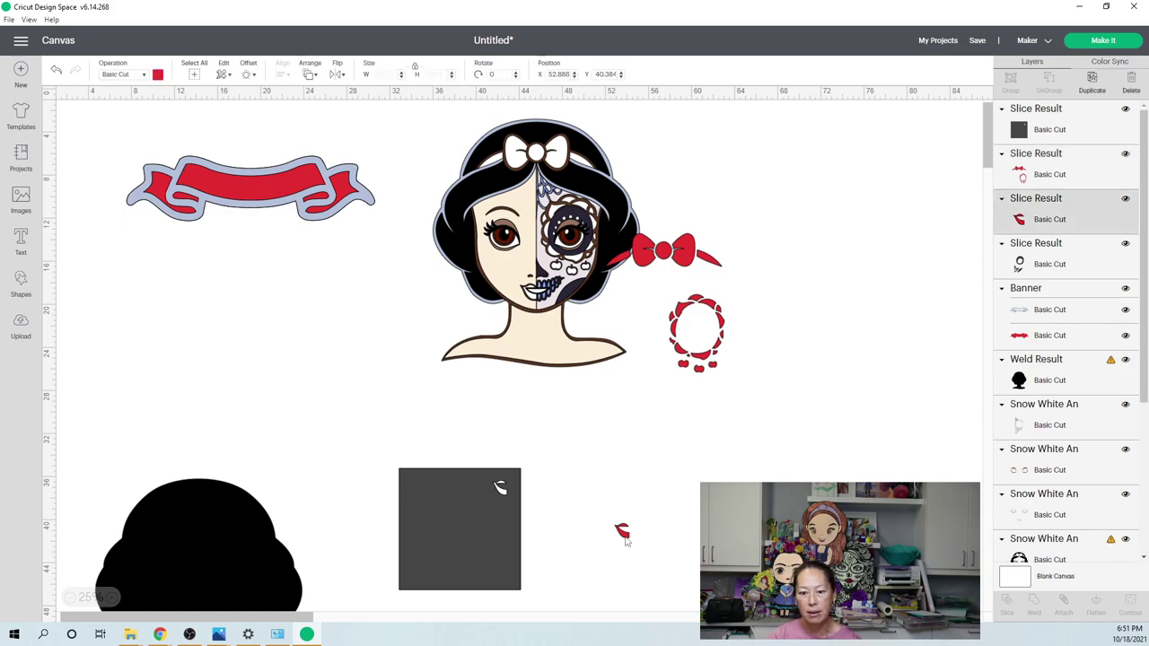
{"action": "left_click_drag", "start_coordinate": [623, 530], "coordinate": [636, 290]}
- Position the square over the red flower and apples without touching the bow, and slice the two layers
{"action": "left_click", "coordinate": [683, 353]}
{"action": "left_click_drag", "start_coordinate": [682, 352], "coordinate": [659, 428]}
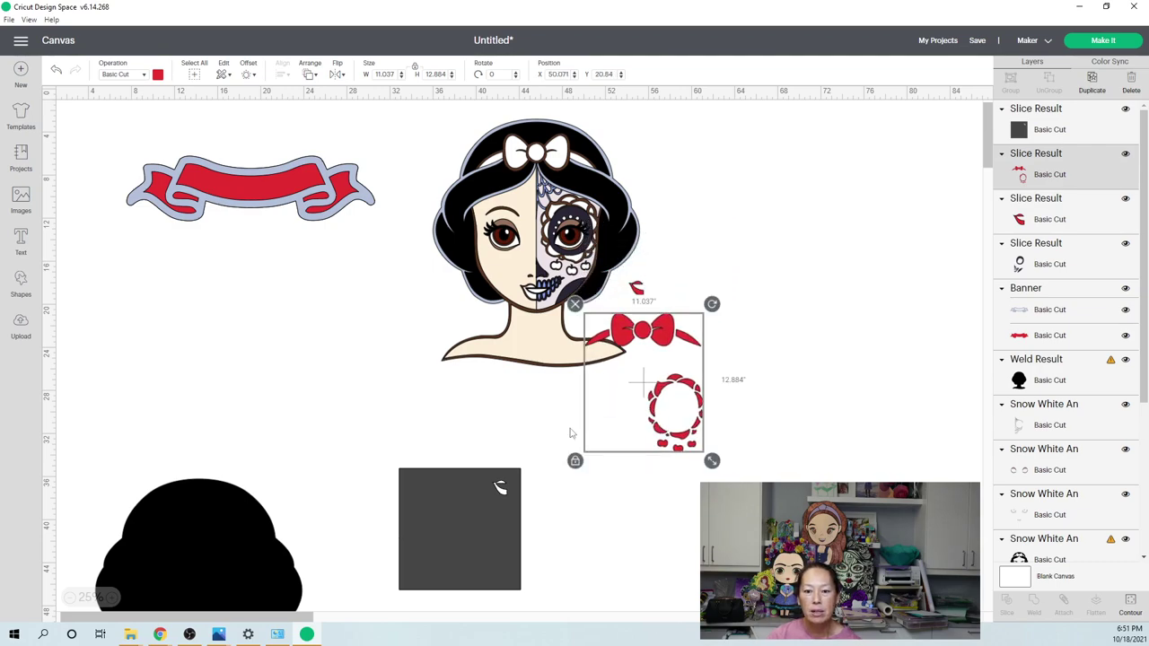
{"action": "left_click_drag", "start_coordinate": [447, 519], "coordinate": [641, 418]}
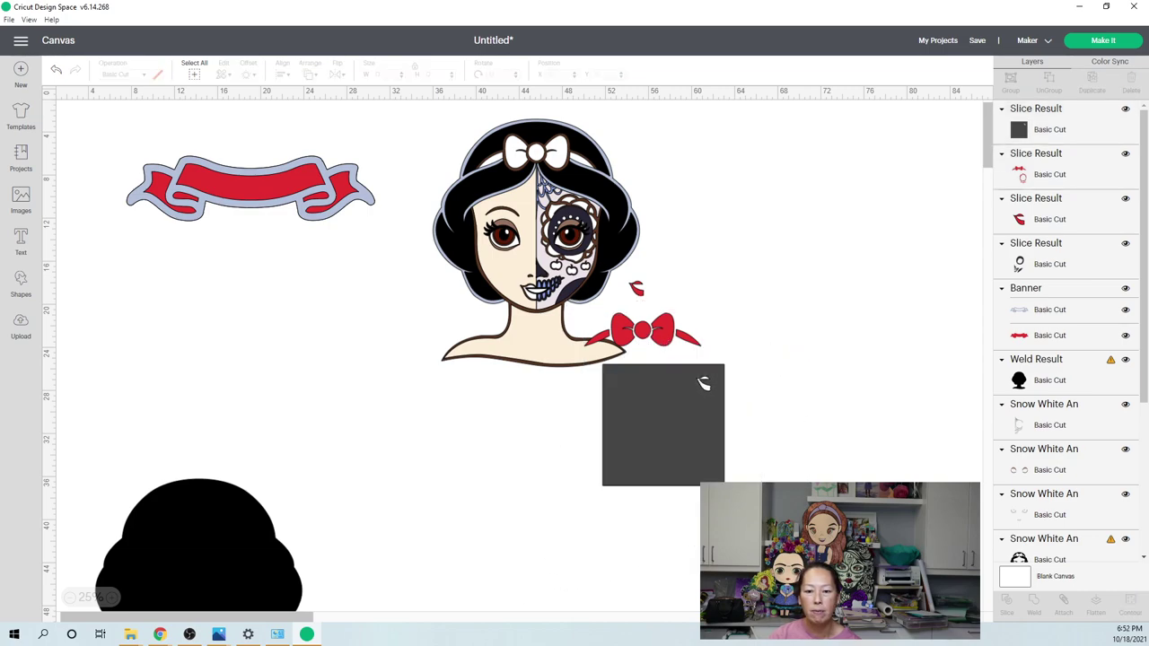
{"action": "left_click_drag", "start_coordinate": [700, 542], "coordinate": [684, 390]}
{"action": "left_click", "coordinate": [761, 453]}
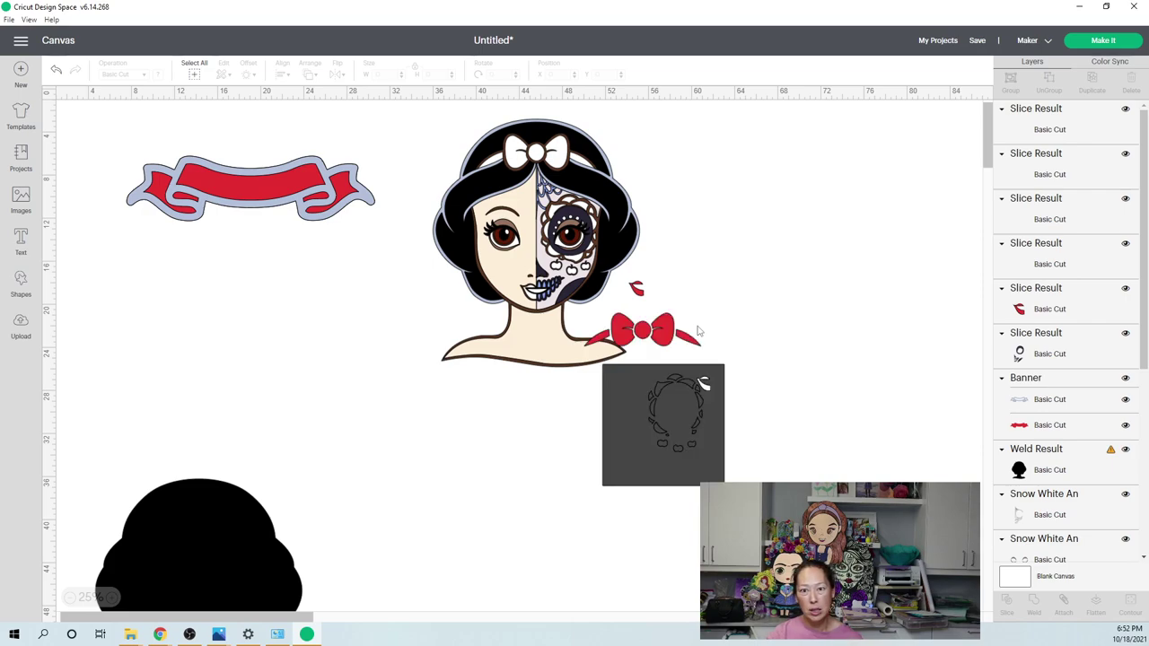
- Delete the leftover square and the dark flower-and-apples slice result
{"action": "left_click", "coordinate": [641, 381]}
{"action": "left_click_drag", "start_coordinate": [633, 375], "coordinate": [512, 468]}
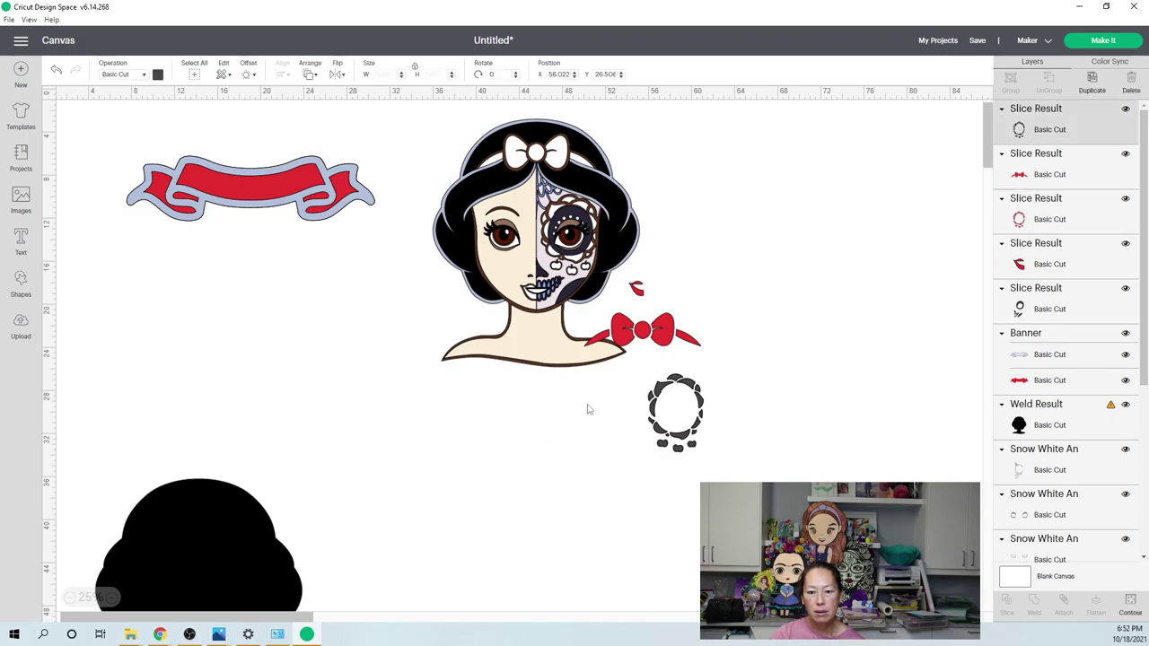
{"action": "left_click_drag", "start_coordinate": [685, 375], "coordinate": [545, 419]}
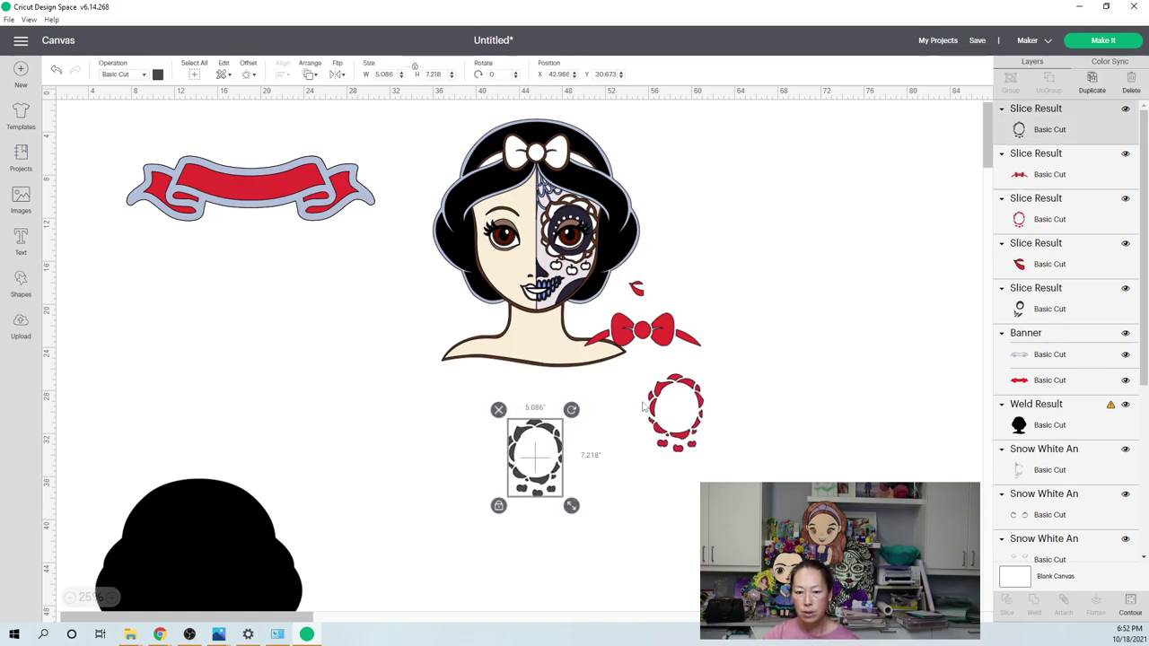
{"action": "key", "text": "Delete"}
- Move the red flower and apples below the banner and place the red bow beside Snow White's face
{"action": "left_click_drag", "start_coordinate": [683, 386], "coordinate": [322, 339]}
{"action": "left_click", "coordinate": [645, 332]}
{"action": "left_click_drag", "start_coordinate": [648, 334], "coordinate": [666, 254]}
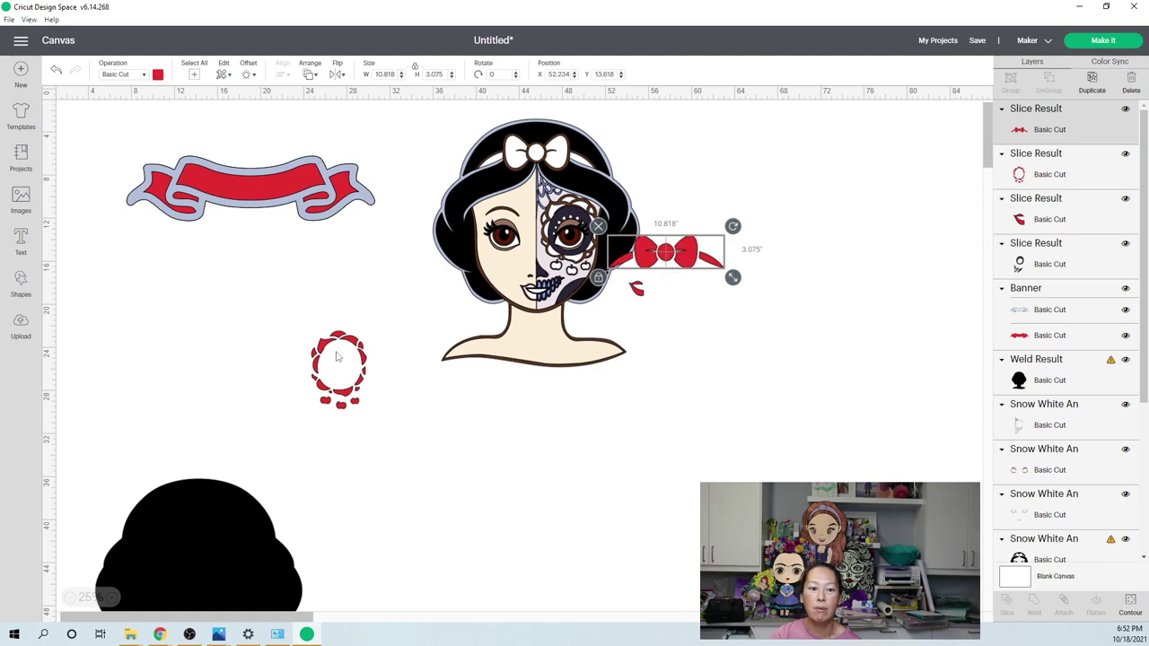
{"action": "left_click", "coordinate": [338, 356]}
{"action": "left_click_drag", "start_coordinate": [333, 364], "coordinate": [237, 308]}
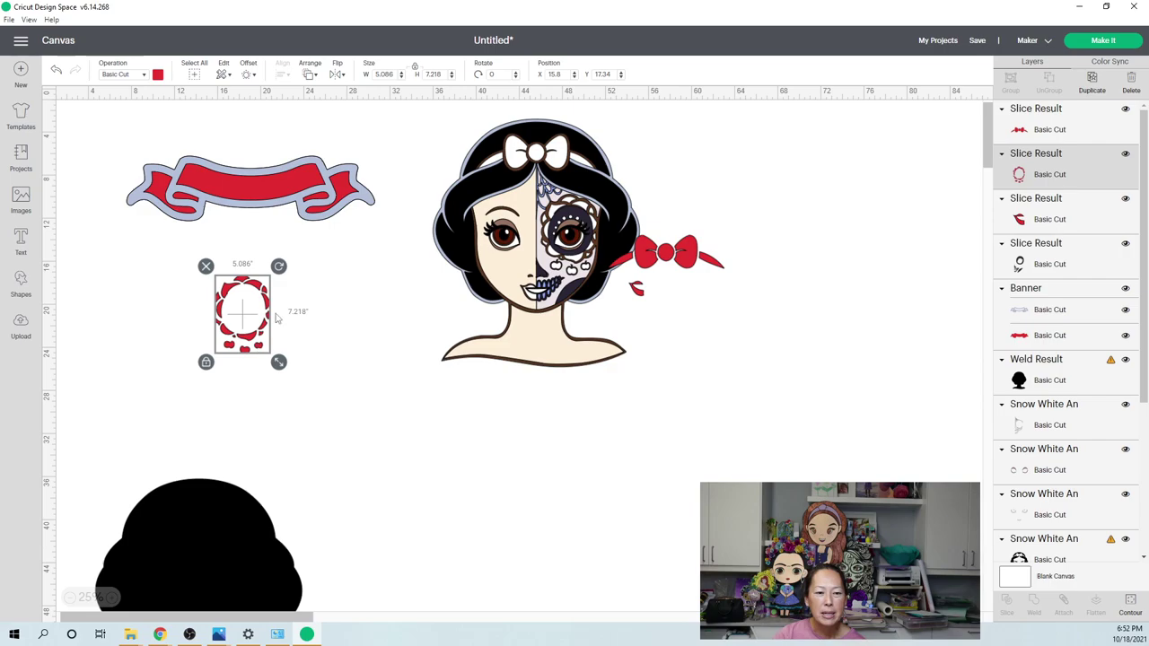
- Insert a circle and place it over the red petal ring
{"action": "left_click", "coordinate": [110, 597]}
{"action": "left_click", "coordinate": [110, 598]}
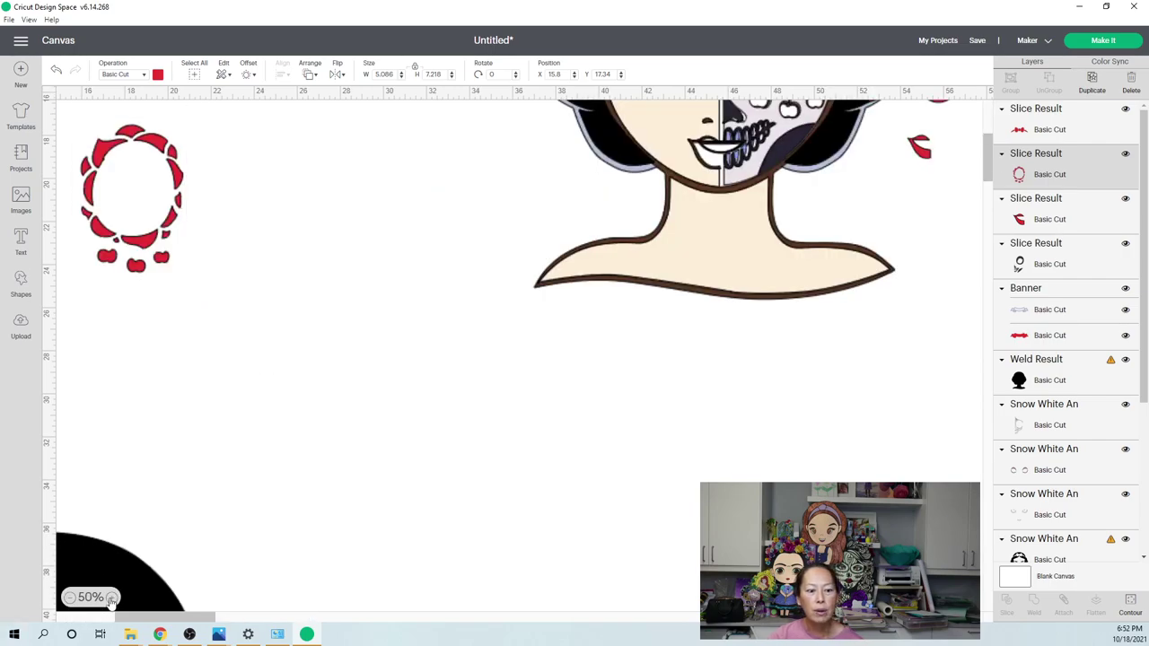
{"action": "left_click", "coordinate": [224, 495]}
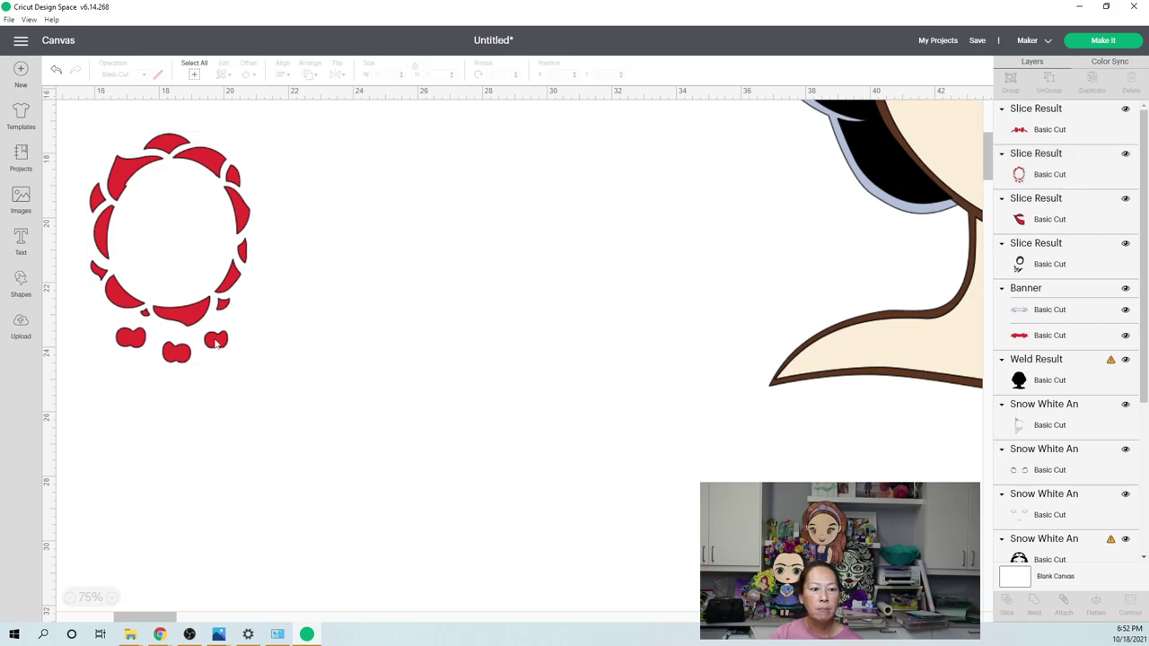
{"action": "left_click", "coordinate": [22, 281]}
{"action": "left_click", "coordinate": [108, 171]}
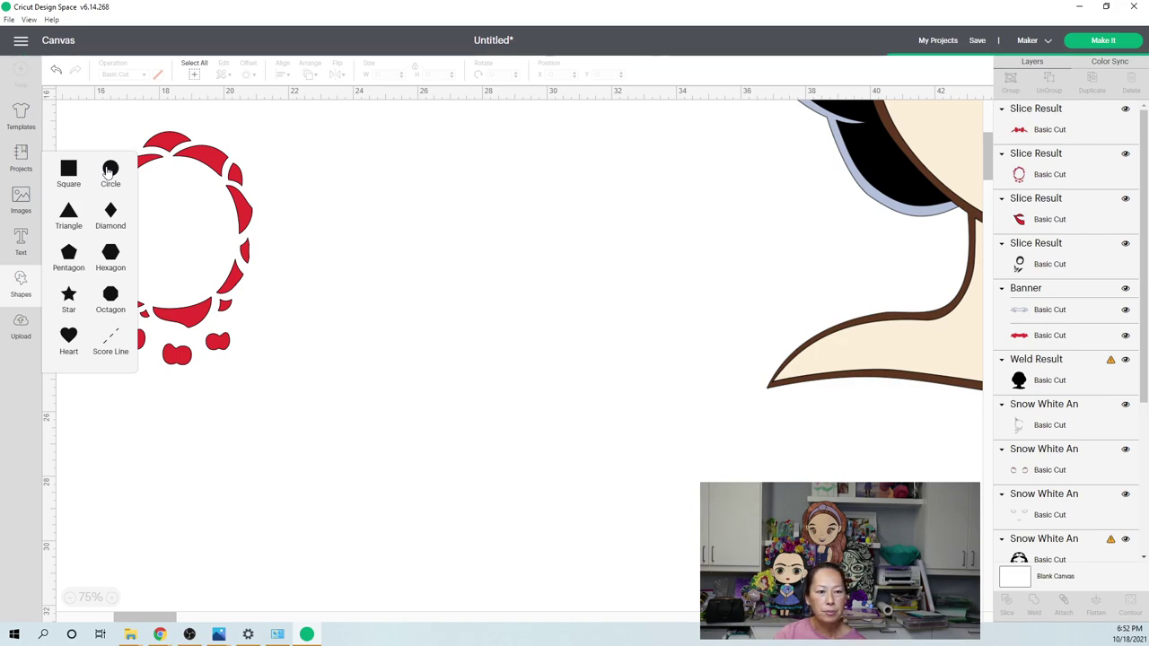
{"action": "left_click_drag", "start_coordinate": [155, 155], "coordinate": [211, 186]}
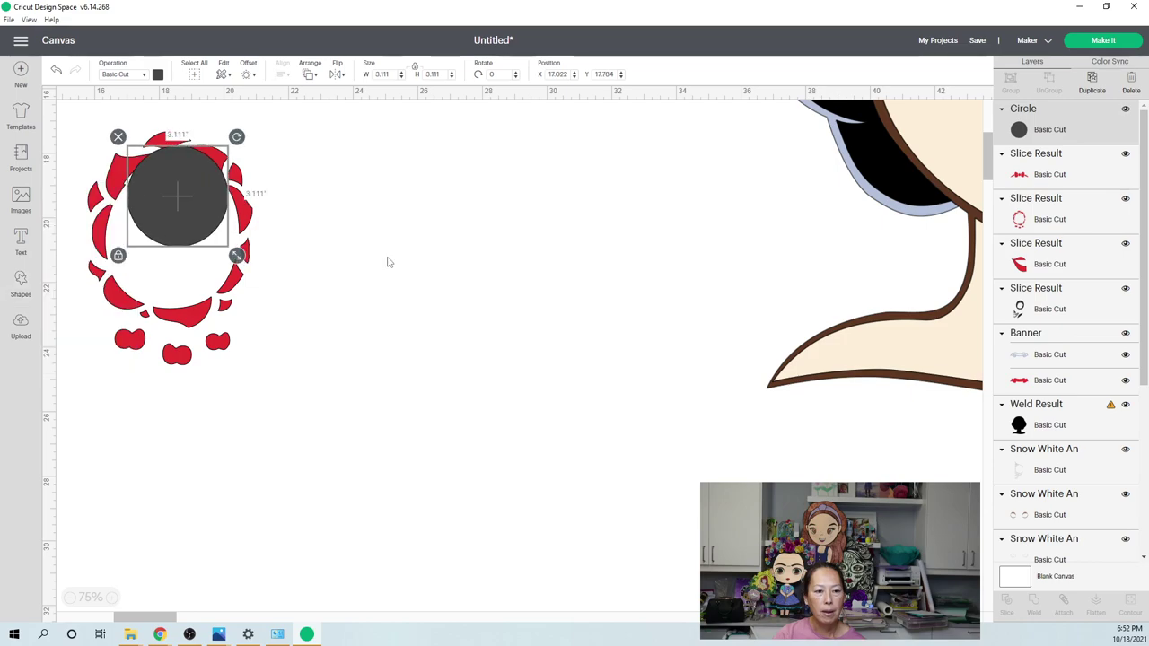
{"action": "left_click", "coordinate": [264, 256]}
{"action": "left_click_drag", "start_coordinate": [181, 216], "coordinate": [174, 223]}
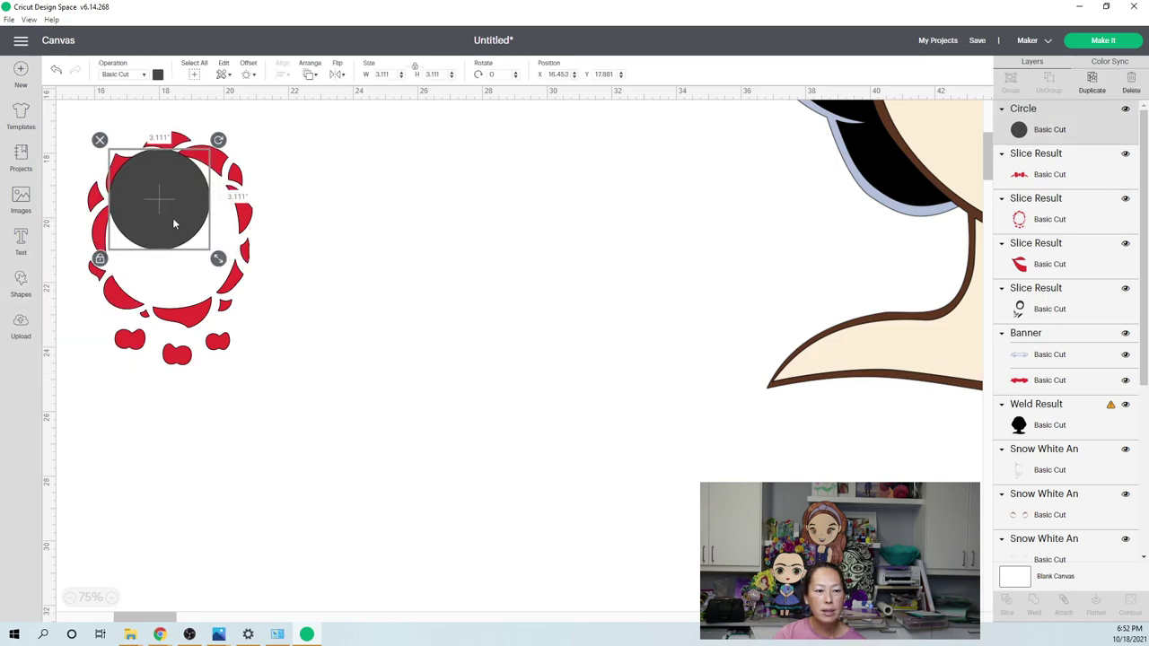
- Unlock the circle's proportions and stretch it to an oval about 4.71 by 5.60 inches covering the petal ring's opening
{"action": "left_click", "coordinate": [100, 259]}
{"action": "left_click_drag", "start_coordinate": [217, 259], "coordinate": [261, 343]}
{"action": "left_click_drag", "start_coordinate": [215, 278], "coordinate": [213, 278]}
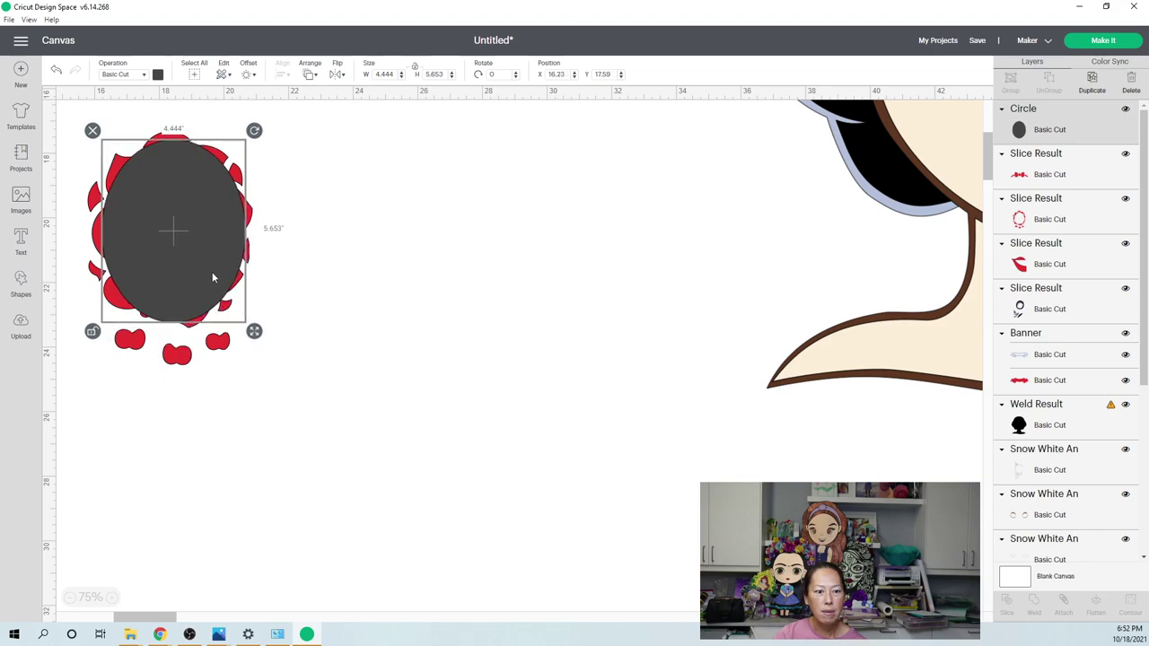
{"action": "left_click", "coordinate": [404, 290]}
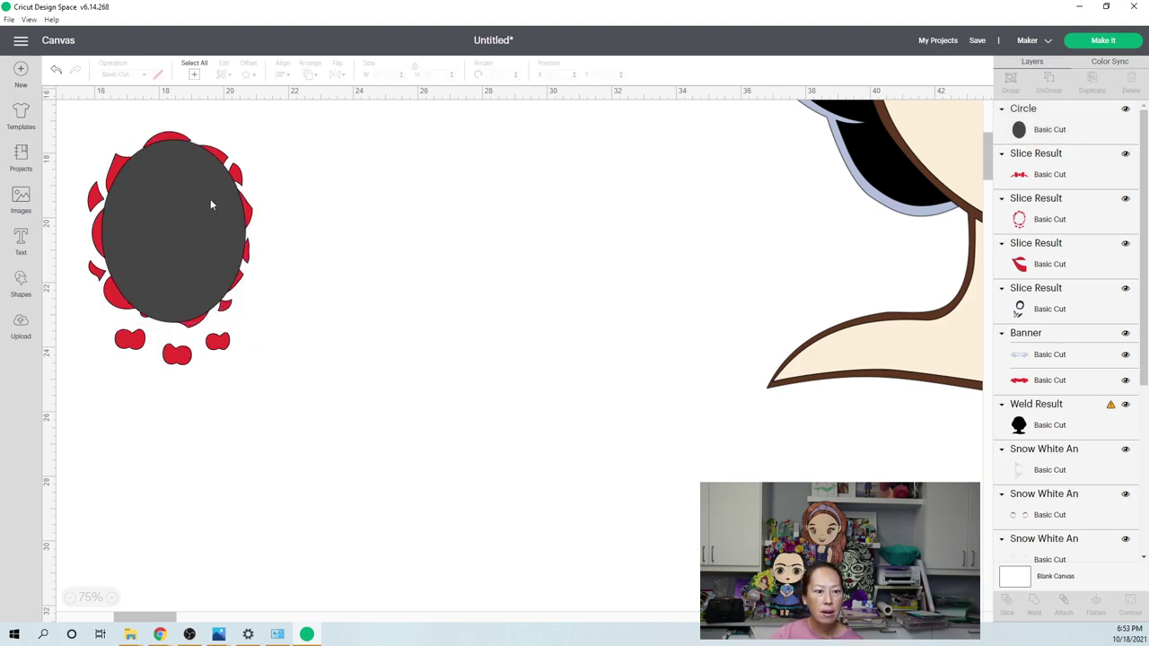
{"action": "left_click_drag", "start_coordinate": [197, 204], "coordinate": [188, 209]}
{"action": "left_click_drag", "start_coordinate": [246, 332], "coordinate": [254, 330]}
{"action": "left_click_drag", "start_coordinate": [208, 280], "coordinate": [208, 280]}
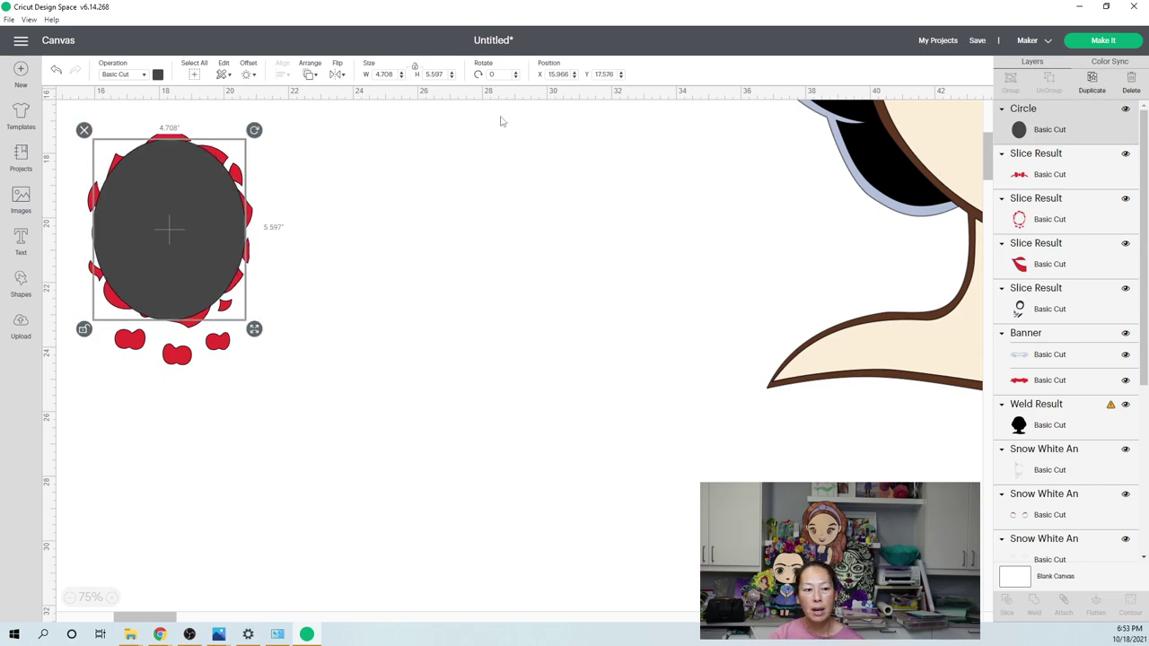
- Duplicate the oval and shrink the copy to about 4.38 by 5.21 inches inside the original
{"action": "key", "text": "ctrl+d"}
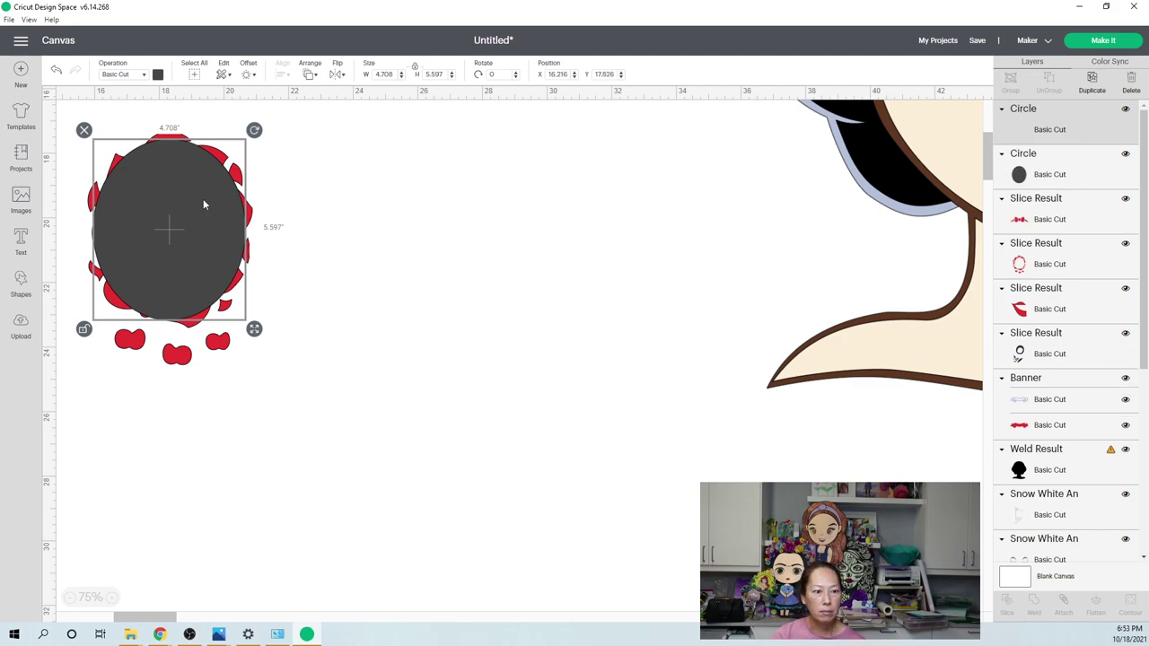
{"action": "left_click_drag", "start_coordinate": [263, 338], "coordinate": [251, 324]}
{"action": "left_click_drag", "start_coordinate": [207, 268], "coordinate": [204, 266]}
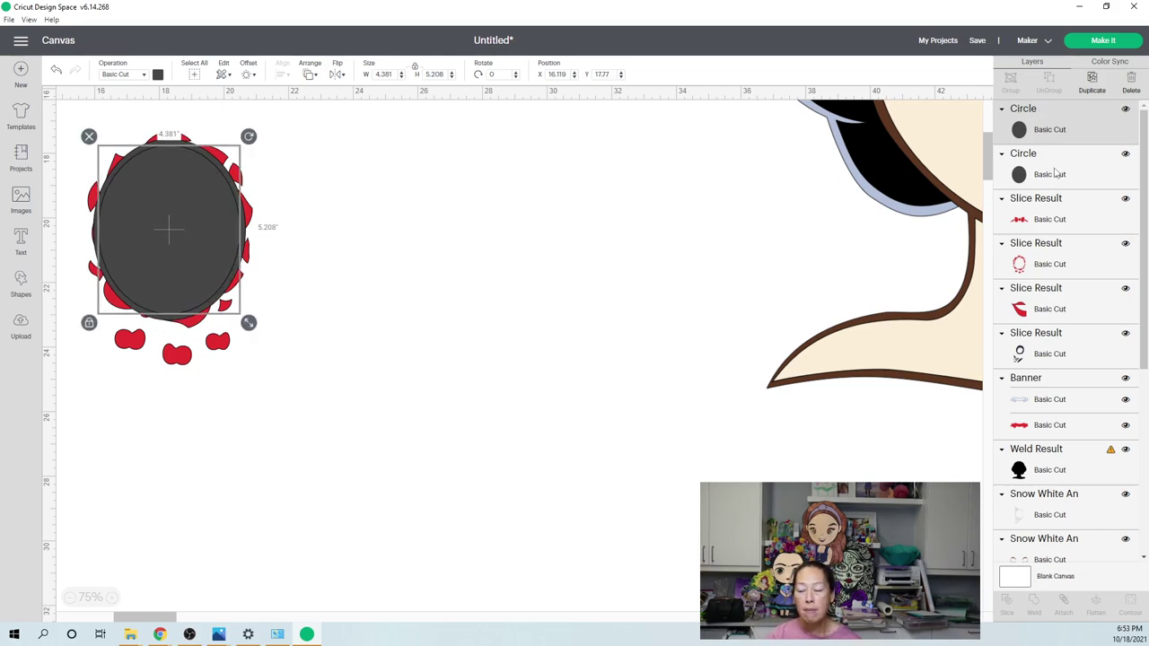
- Center the two ovals on each other and slice them to cut a thin oval ring
{"action": "left_click", "coordinate": [1055, 173], "text": "shift"}
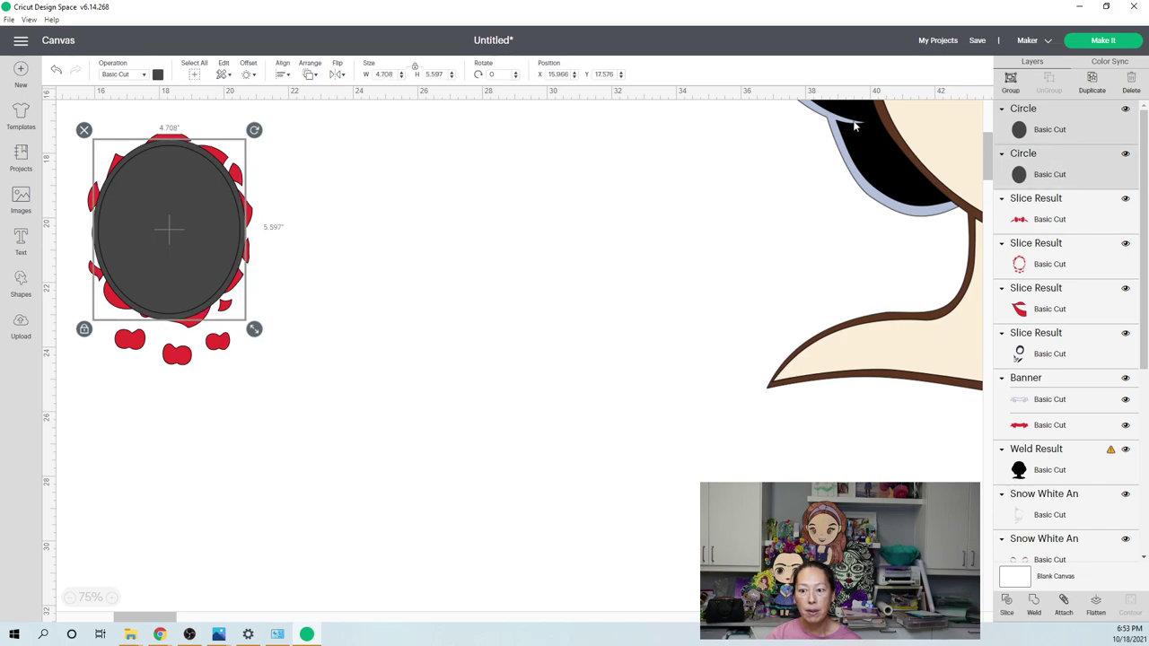
{"action": "left_click", "coordinate": [283, 78]}
{"action": "left_click", "coordinate": [309, 203]}
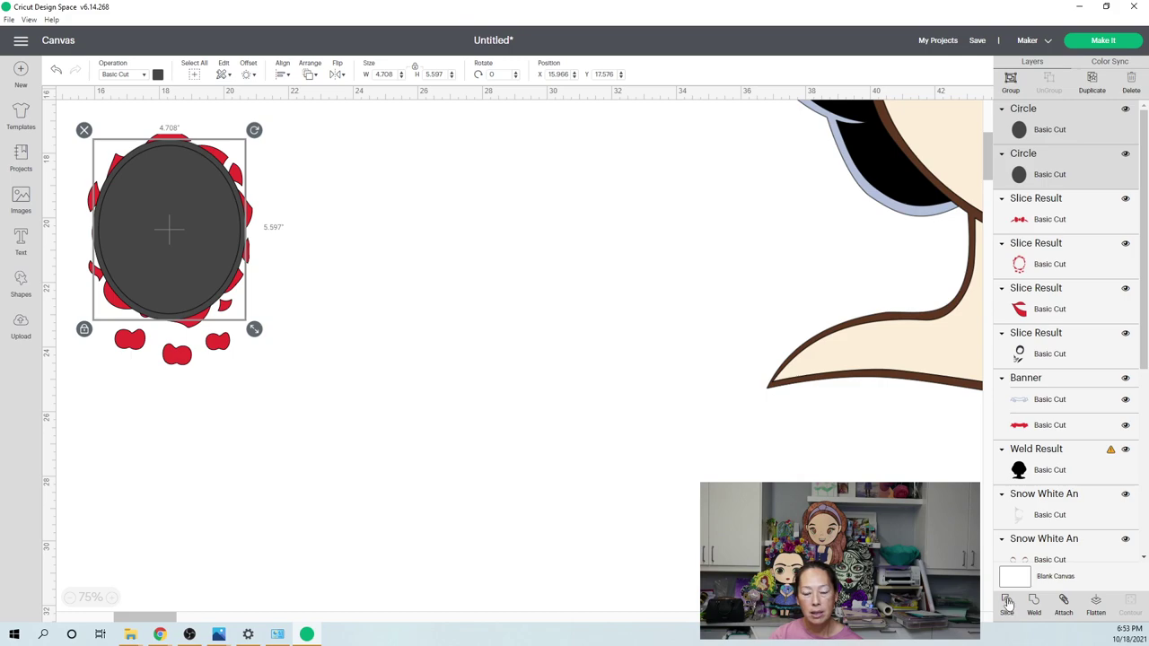
{"action": "left_click", "coordinate": [510, 339]}
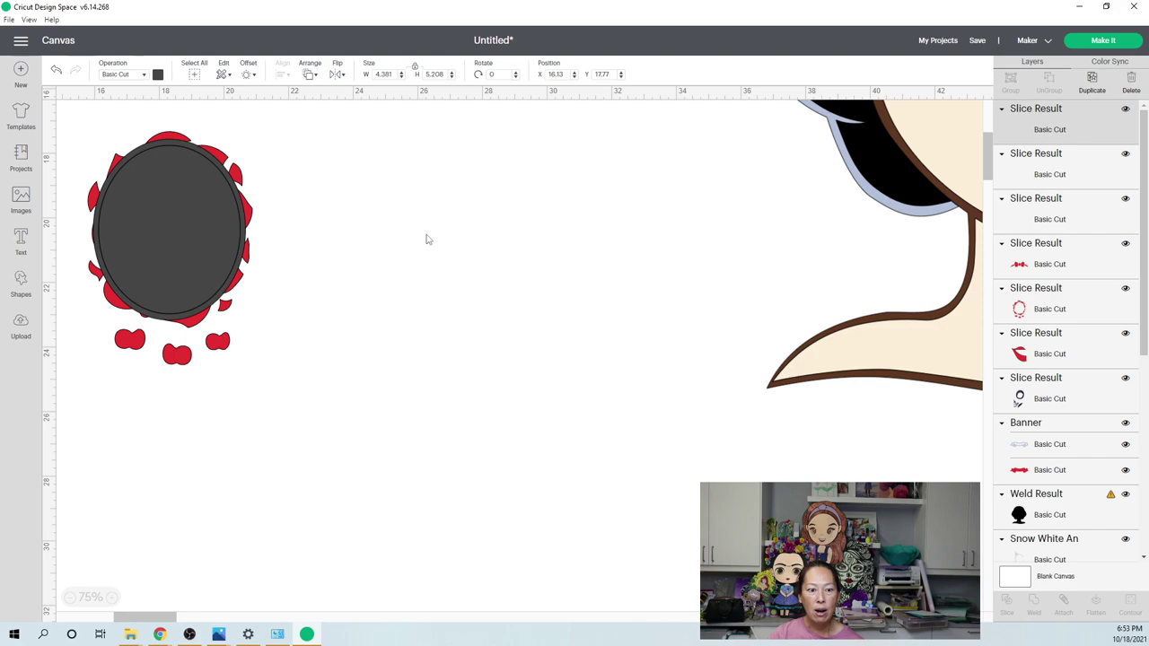
- Pull the oval ring apart from the slice results and delete the two solid inner ovals
{"action": "left_click_drag", "start_coordinate": [205, 213], "coordinate": [248, 396]}
{"action": "left_click", "coordinate": [190, 172]}
{"action": "left_click_drag", "start_coordinate": [264, 199], "coordinate": [507, 237]}
{"action": "left_click", "coordinate": [458, 397]}
{"action": "left_click_drag", "start_coordinate": [455, 391], "coordinate": [387, 176]}
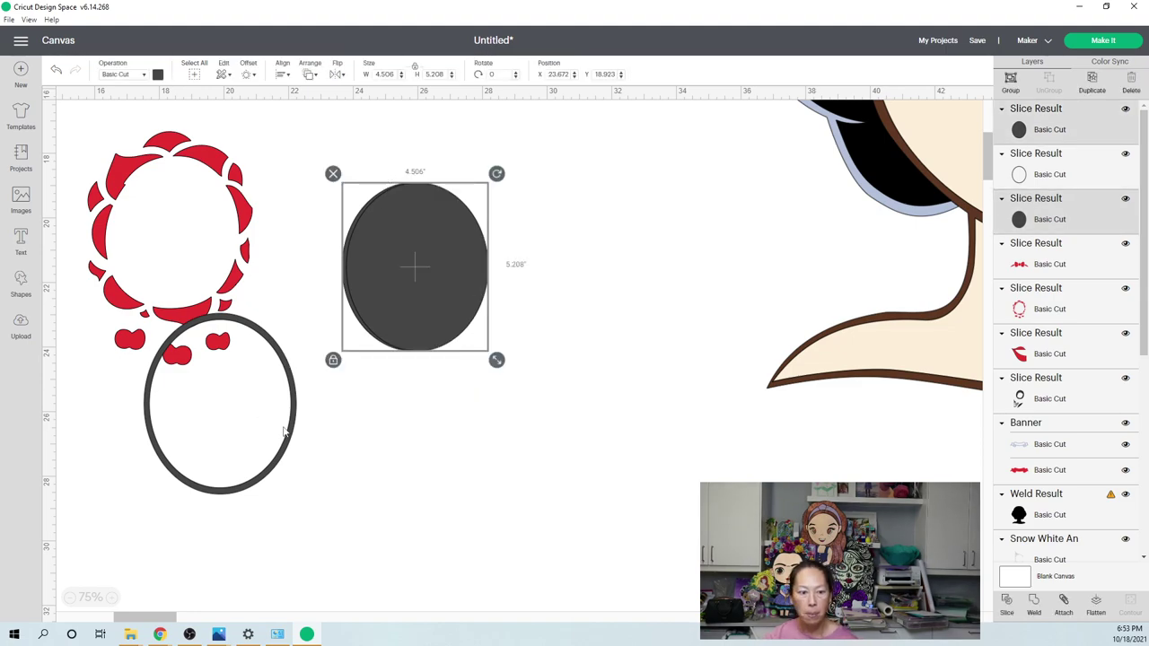
{"action": "key", "text": "Delete"}
- Place the oval ring over the red petals and weld it with the red flower layer to join the petals
{"action": "left_click_drag", "start_coordinate": [281, 359], "coordinate": [246, 259]}
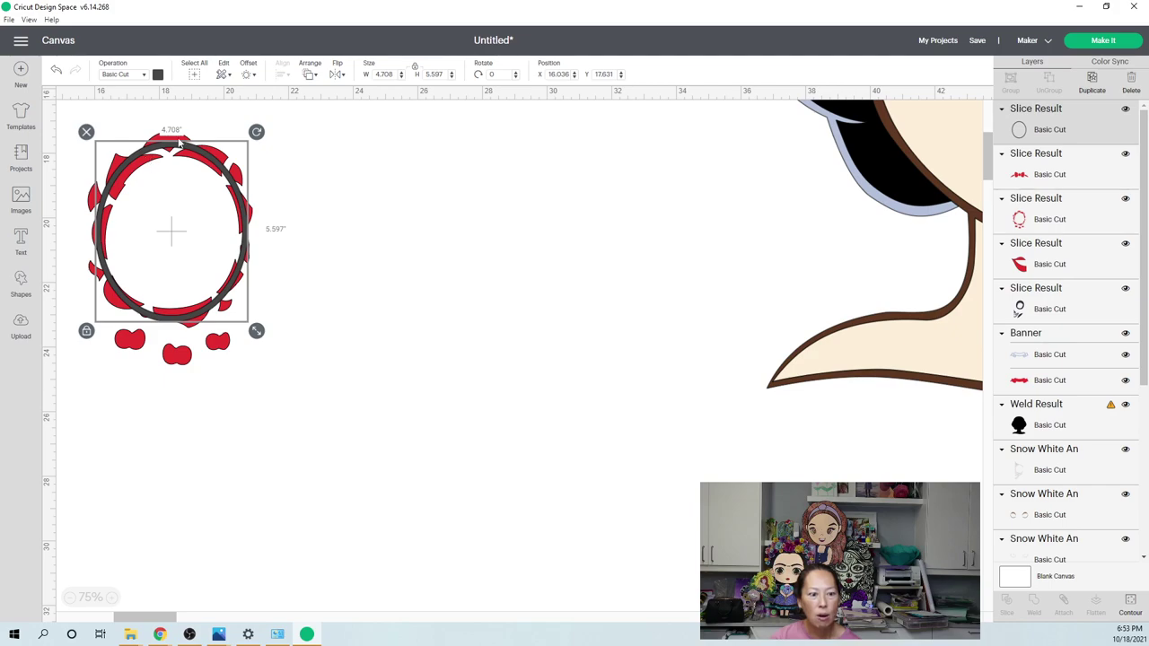
{"action": "left_click", "coordinate": [363, 274]}
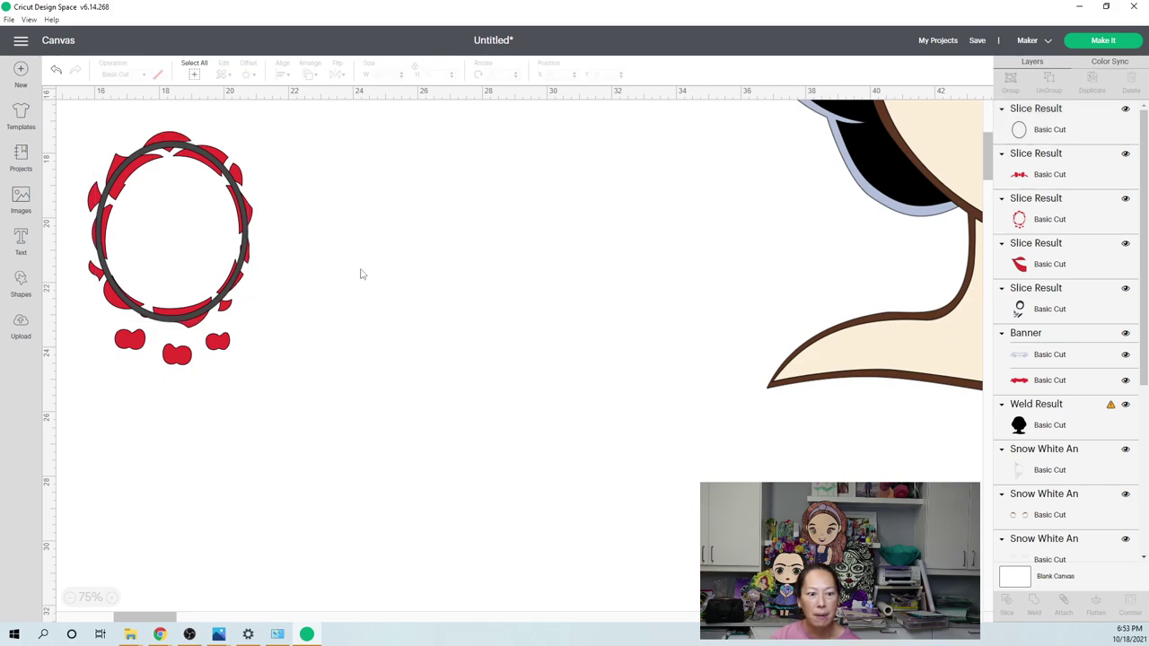
{"action": "left_click_drag", "start_coordinate": [346, 266], "coordinate": [182, 217]}
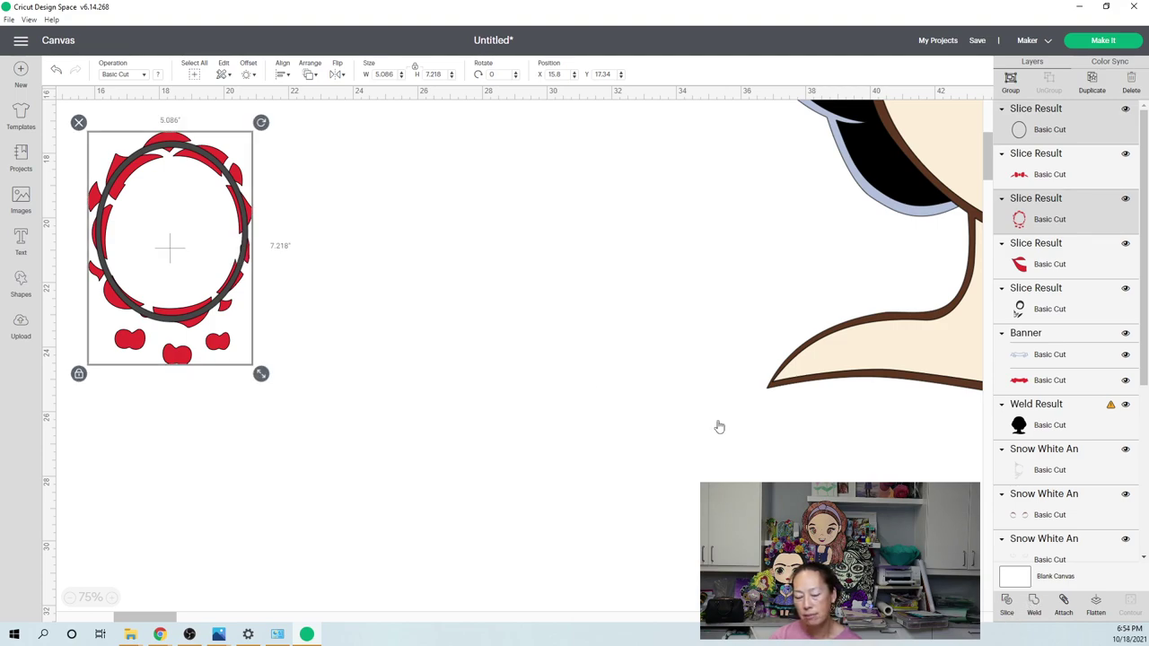
{"action": "left_click", "coordinate": [427, 303]}
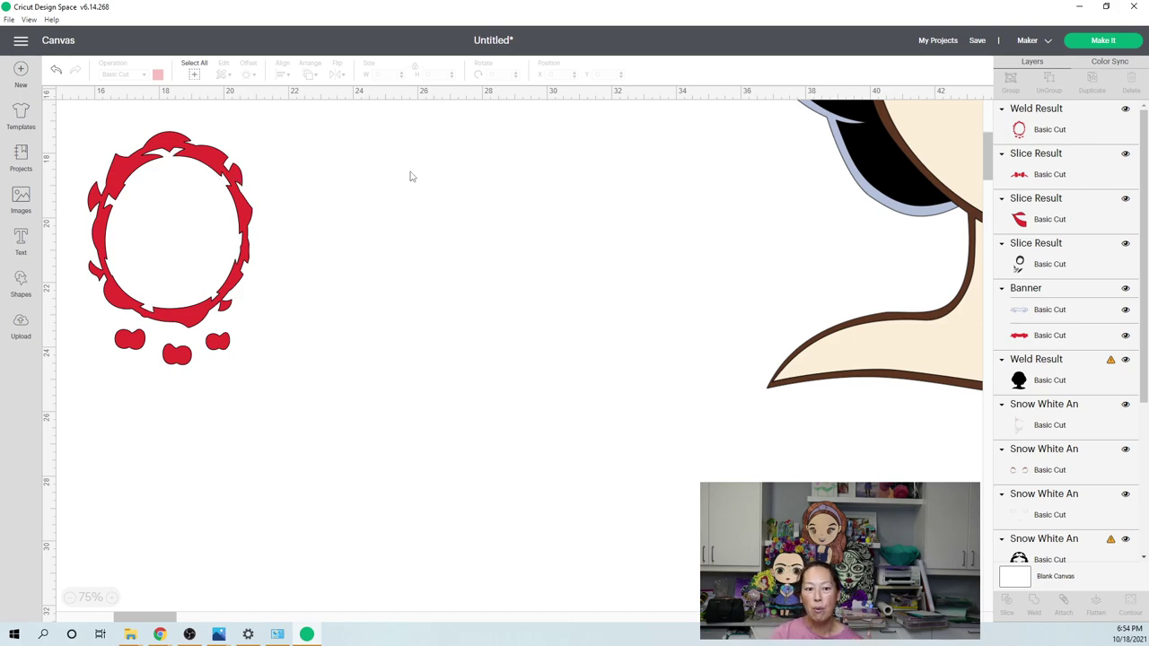
- Place the red lip piece inside the welded petal ring and move both together onto the red bow beside the head
{"action": "key", "text": "ctrl+z"}
{"action": "left_click", "coordinate": [70, 598]}
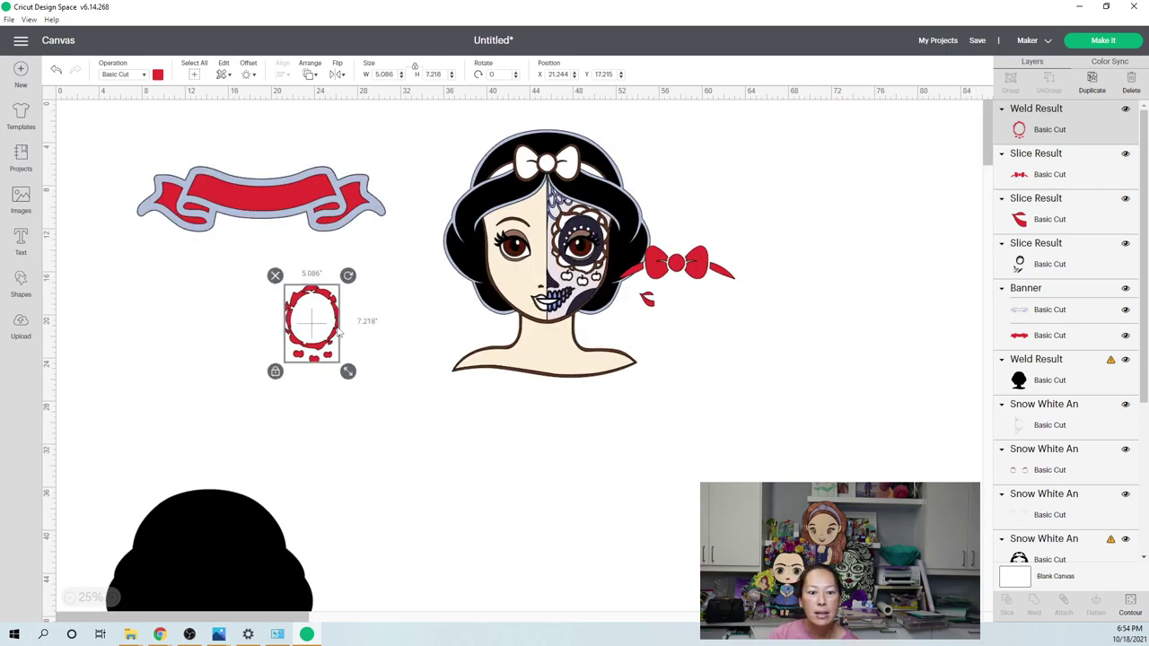
{"action": "left_click_drag", "start_coordinate": [342, 328], "coordinate": [272, 306]}
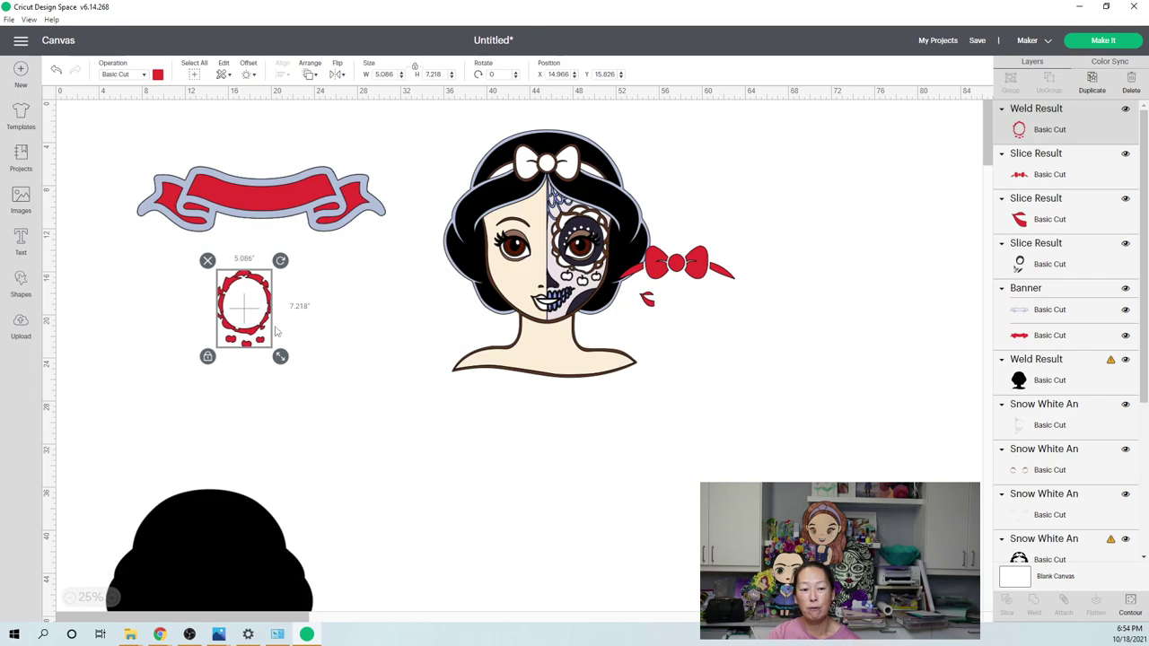
{"action": "left_click", "coordinate": [255, 372]}
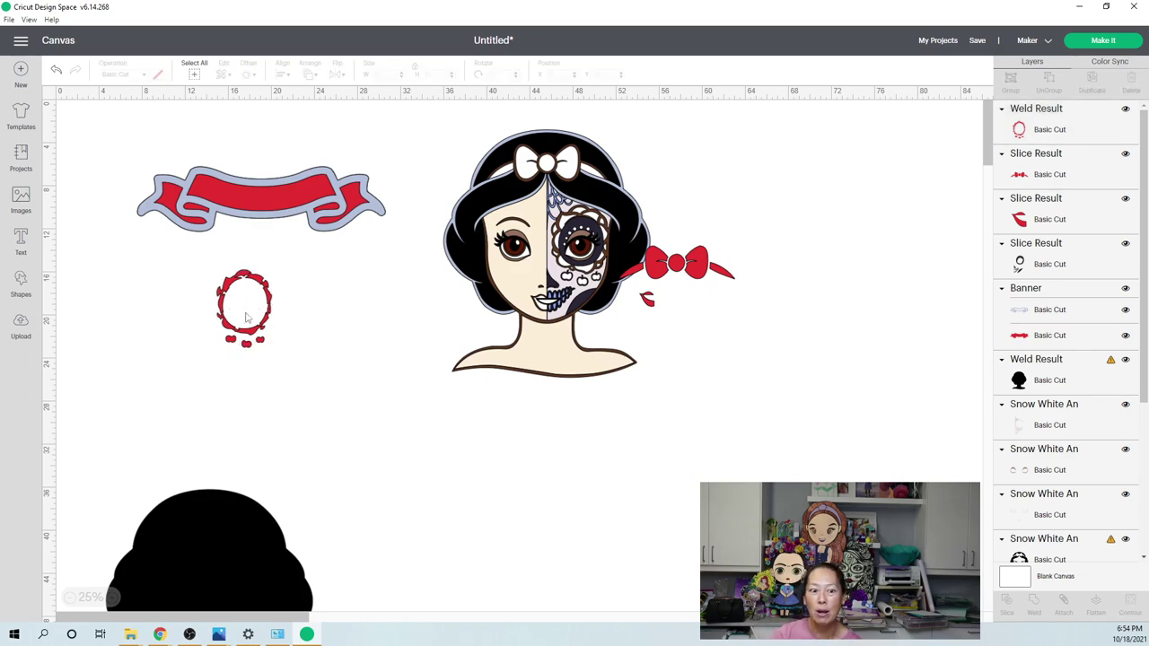
{"action": "left_click", "coordinate": [646, 299]}
{"action": "left_click_drag", "start_coordinate": [646, 299], "coordinate": [239, 306]}
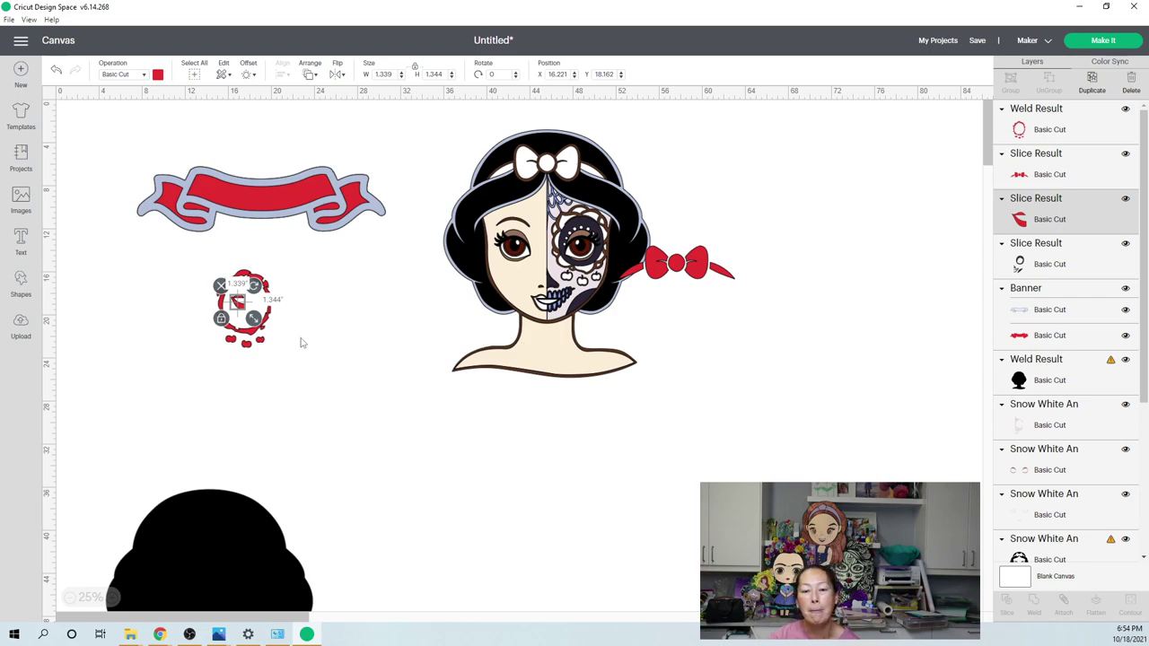
{"action": "left_click_drag", "start_coordinate": [291, 368], "coordinate": [648, 231]}
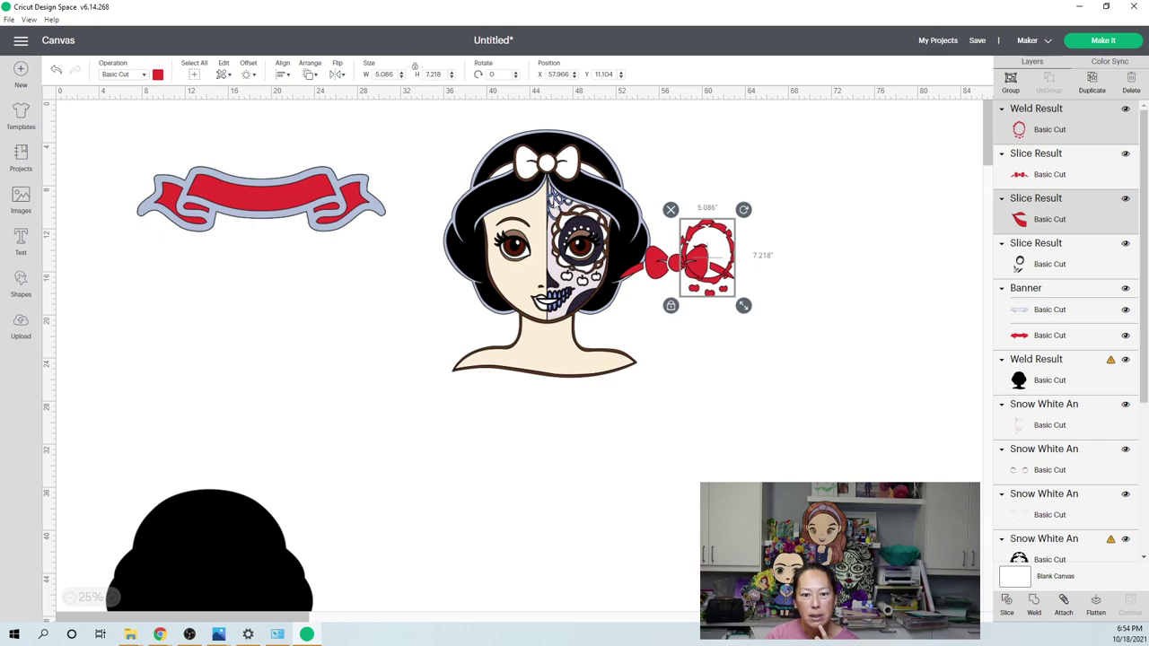
- Pull the pale half-skull layer off the face into the empty area beneath the banner
{"action": "left_click", "coordinate": [579, 251]}
{"action": "left_click_drag", "start_coordinate": [574, 247], "coordinate": [279, 296]}
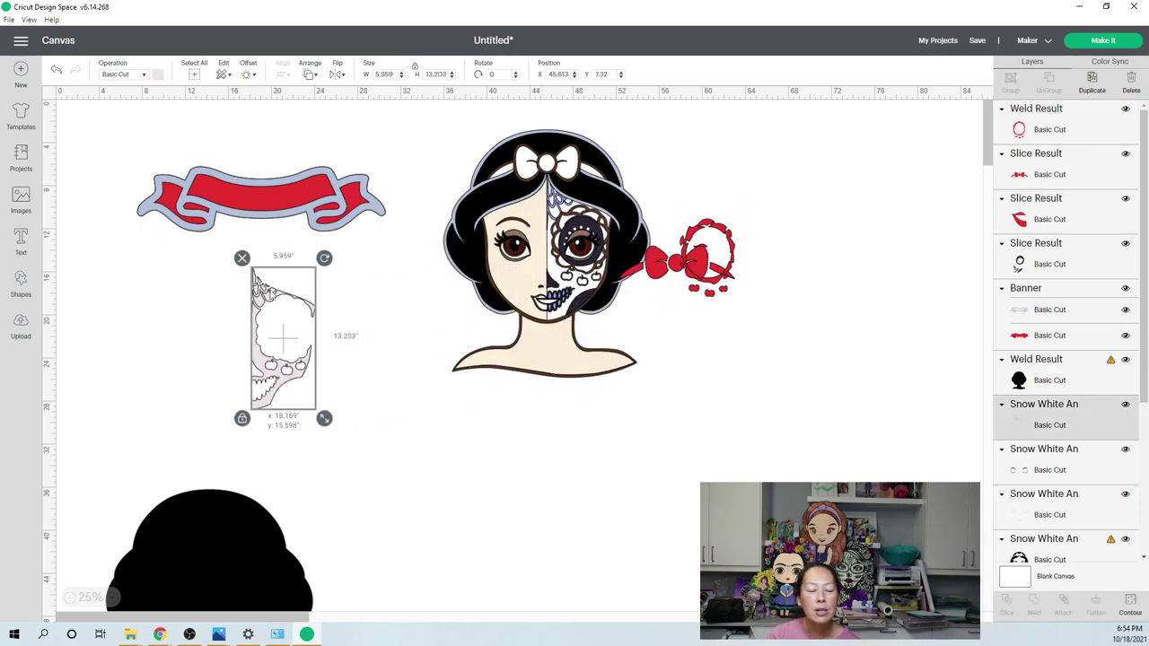
{"action": "left_click", "coordinate": [395, 301]}
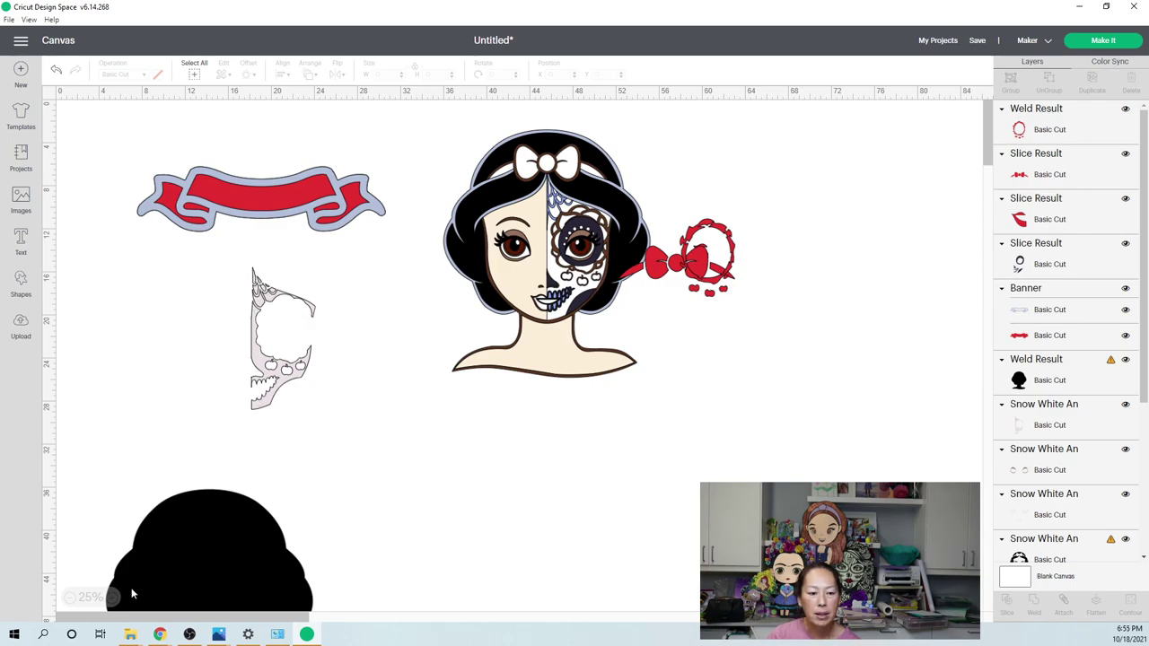
- Move the black hair layer and the brown outline layer down off the face to expose the blue details
{"action": "left_click", "coordinate": [546, 303]}
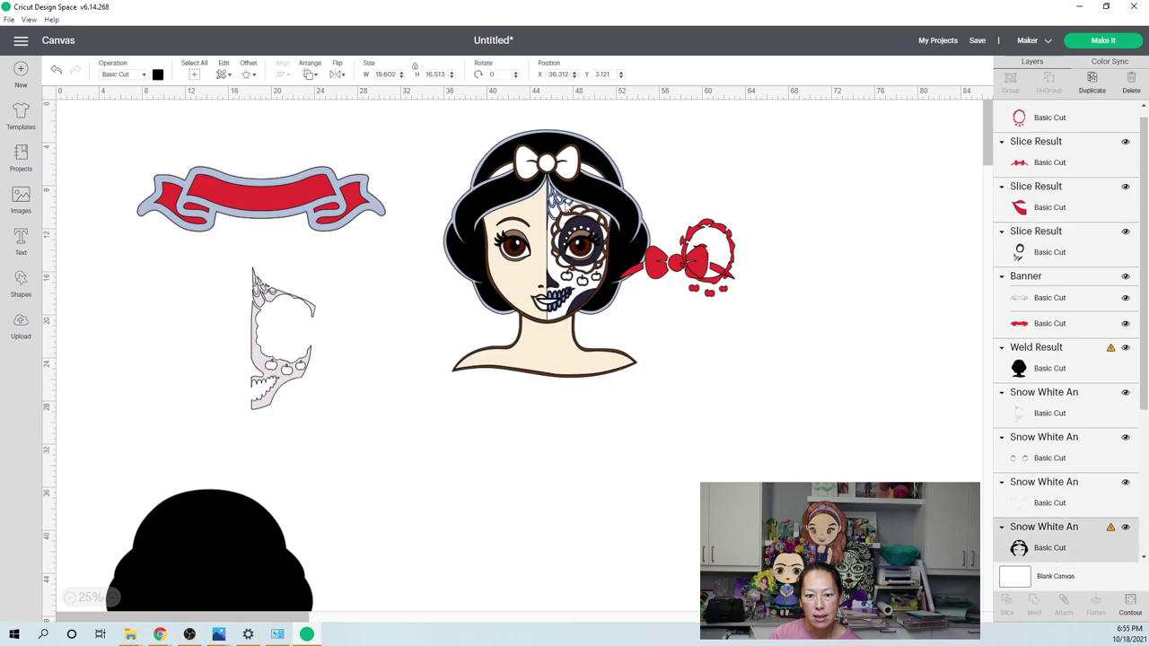
{"action": "left_click_drag", "start_coordinate": [546, 302], "coordinate": [546, 318]}
{"action": "left_click_drag", "start_coordinate": [547, 231], "coordinate": [579, 393]}
{"action": "left_click", "coordinate": [542, 258]}
{"action": "left_click_drag", "start_coordinate": [542, 259], "coordinate": [585, 433]}
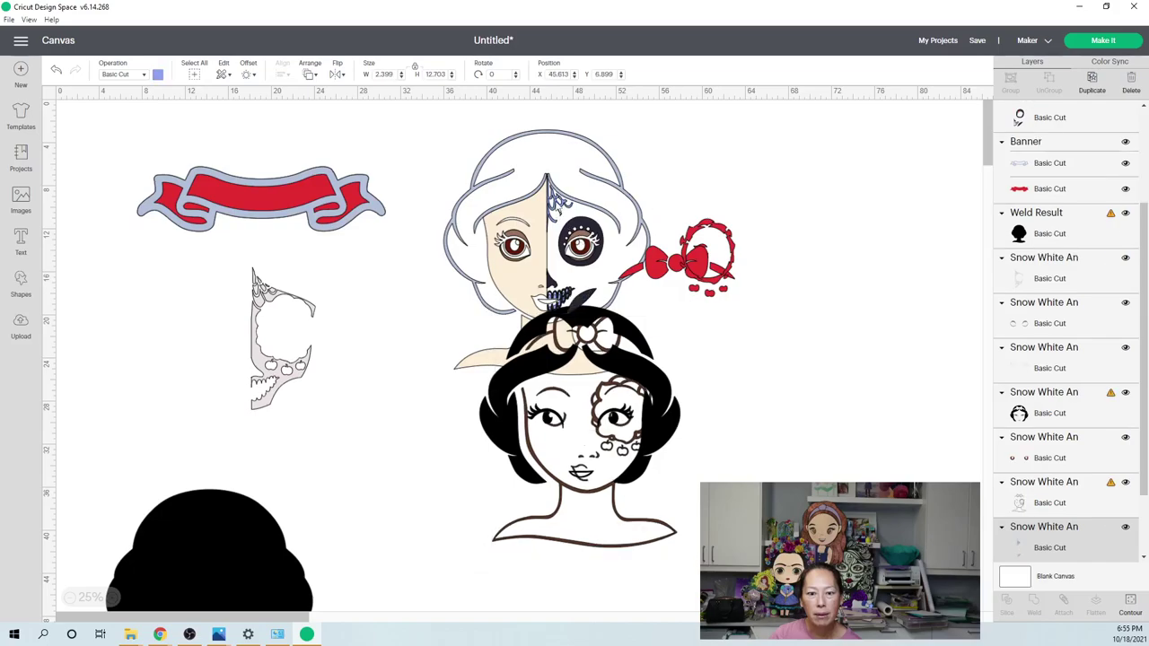
- Pull the blue web and teeth layer out between the skull and the head, and shift the pale skull layer further left
{"action": "left_click", "coordinate": [485, 236]}
{"action": "left_click_drag", "start_coordinate": [383, 241], "coordinate": [403, 320]}
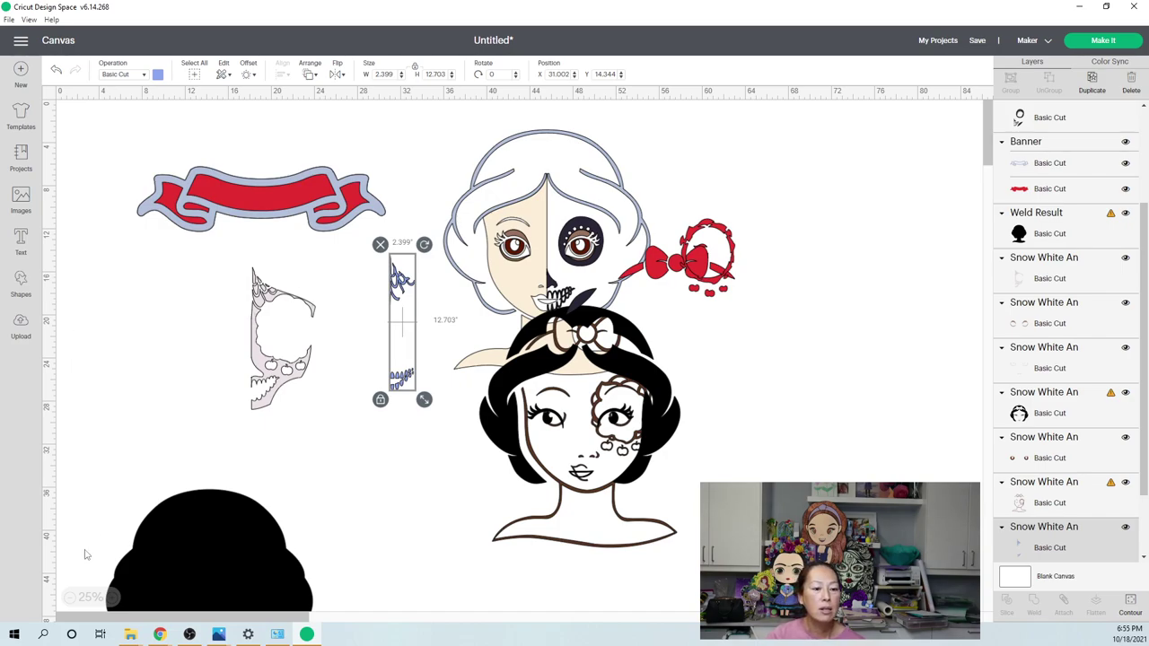
{"action": "left_click", "coordinate": [109, 600]}
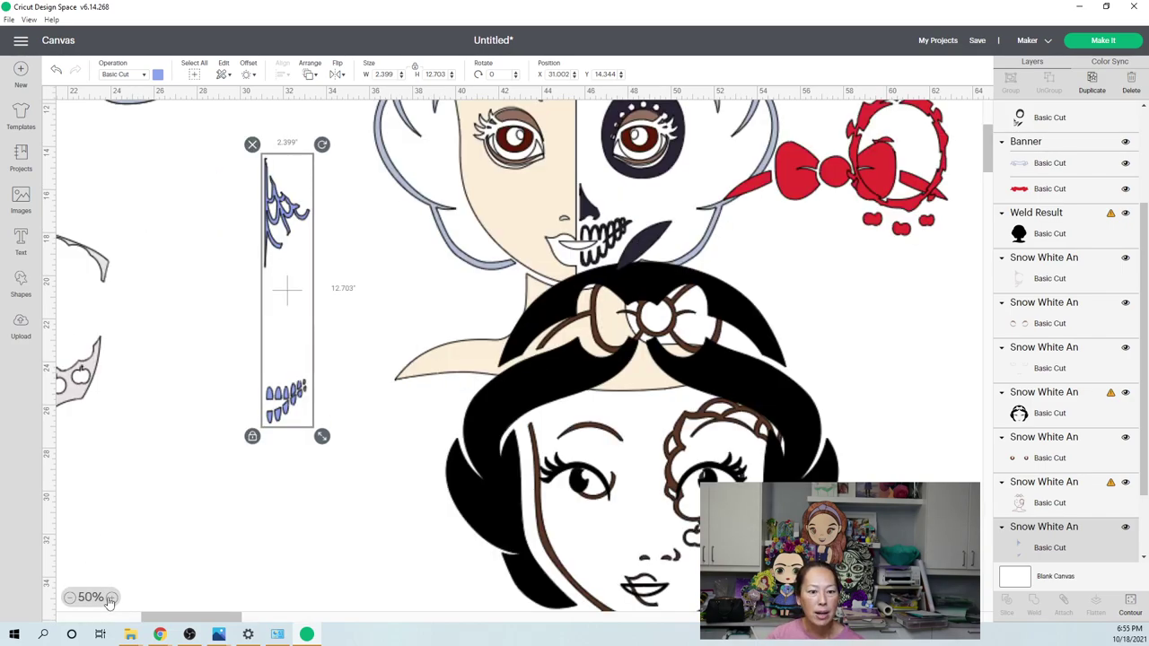
{"action": "left_click", "coordinate": [187, 605]}
{"action": "left_click", "coordinate": [105, 618]}
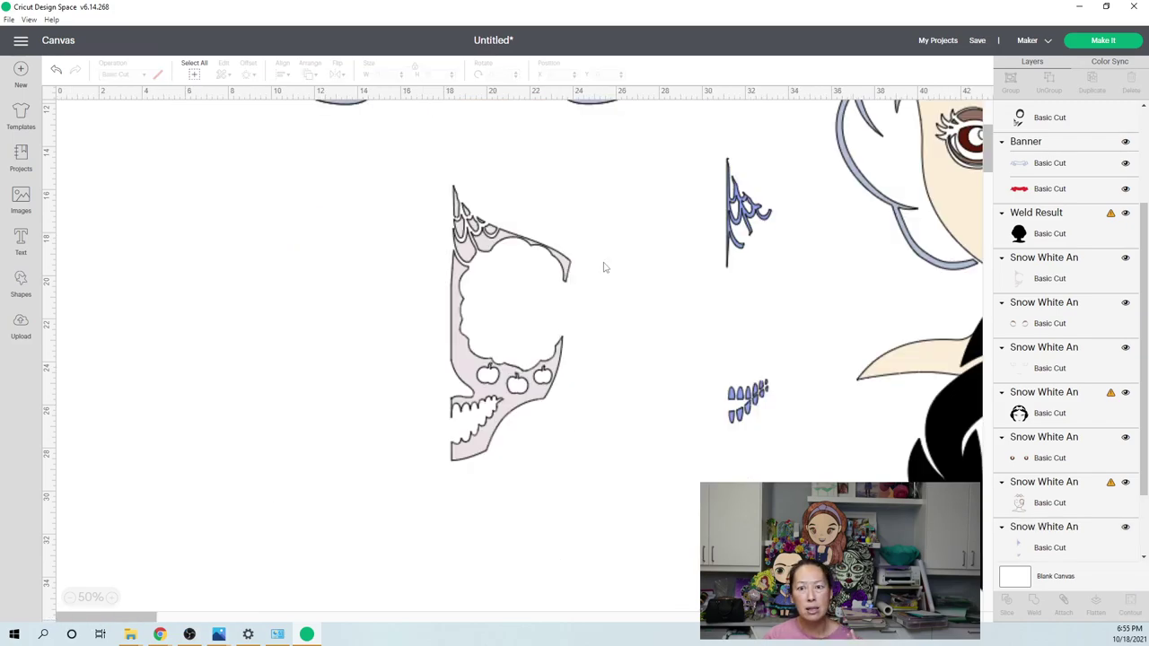
{"action": "left_click_drag", "start_coordinate": [499, 252], "coordinate": [266, 251]}
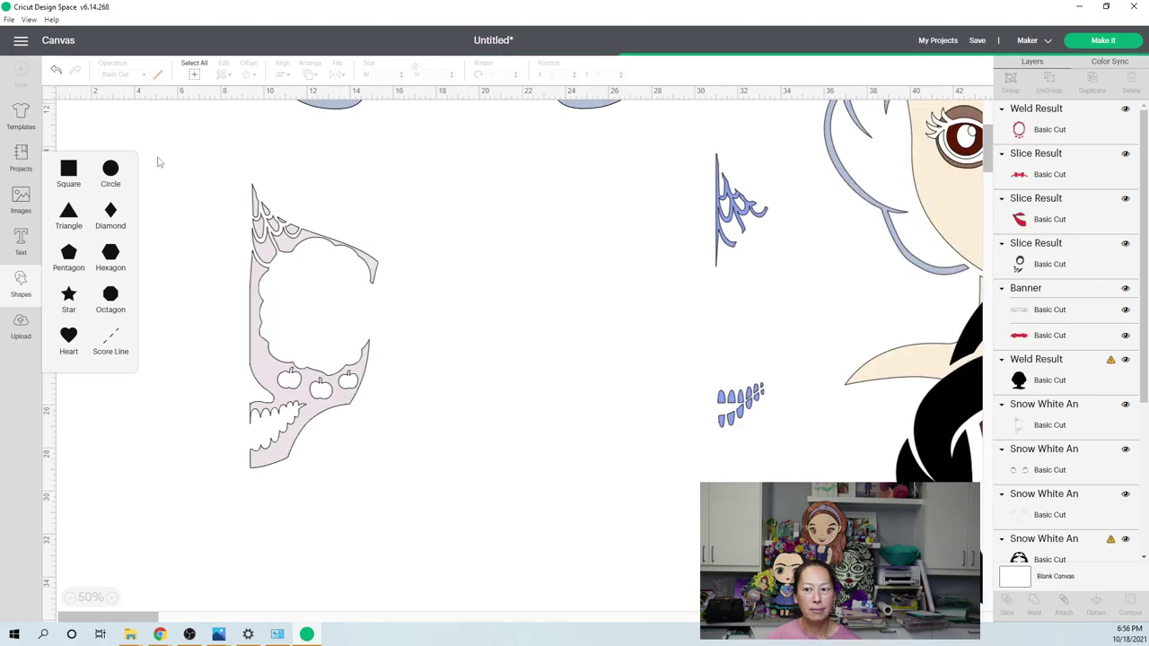
- Add two diamonds, then rotate one and resize it to about 1.46 by 2.54 inches over the skull's web cutouts
{"action": "left_click", "coordinate": [110, 210]}
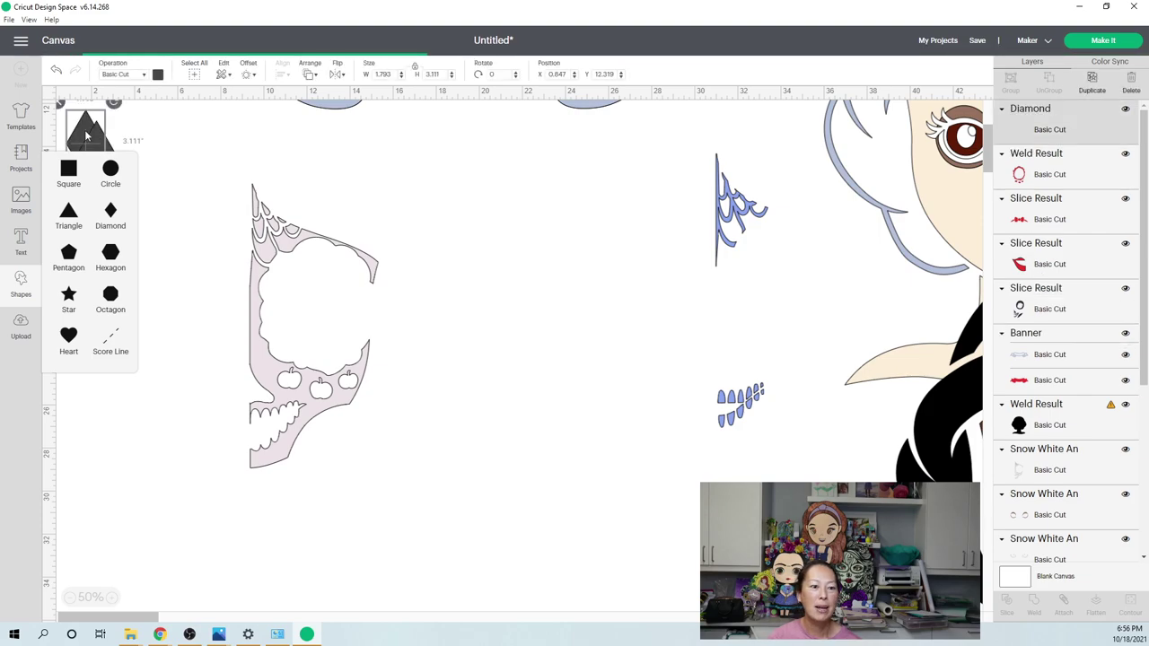
{"action": "left_click_drag", "start_coordinate": [84, 130], "coordinate": [265, 217]}
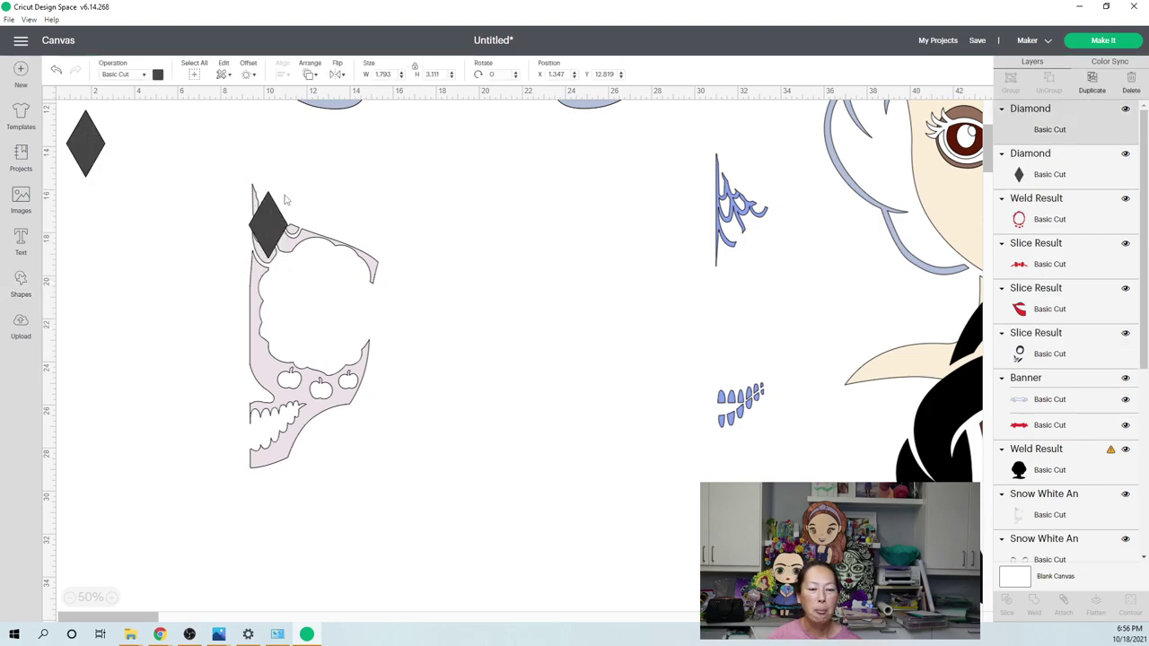
{"action": "left_click", "coordinate": [270, 220]}
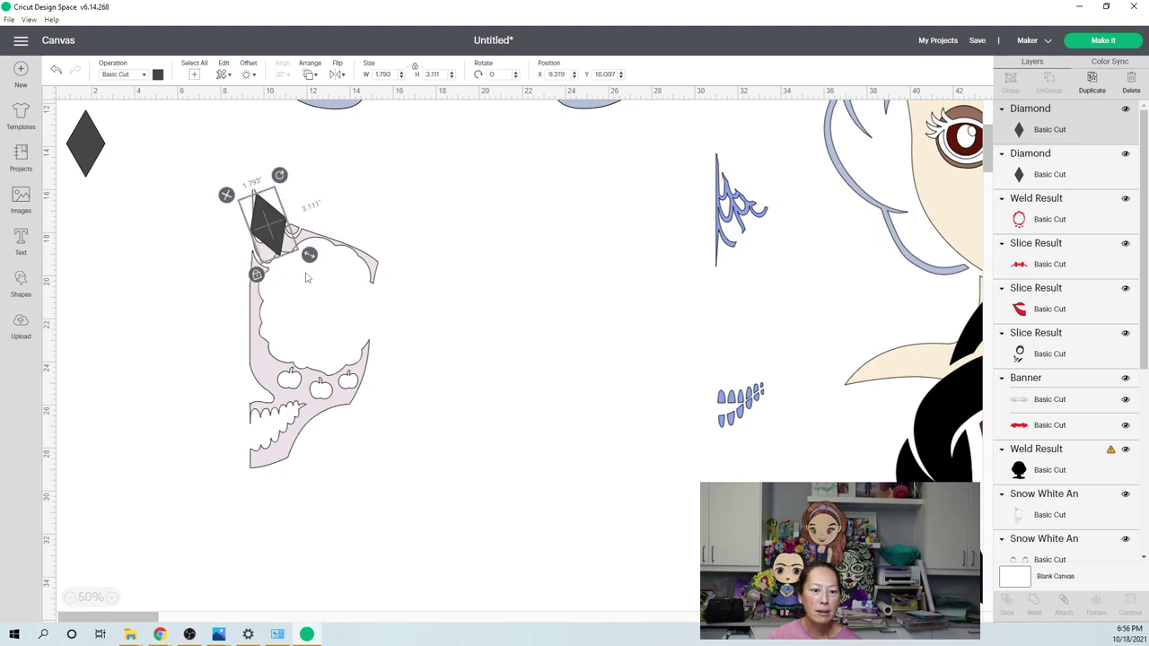
{"action": "left_click_drag", "start_coordinate": [279, 176], "coordinate": [267, 185]}
{"action": "left_click_drag", "start_coordinate": [272, 232], "coordinate": [273, 185]}
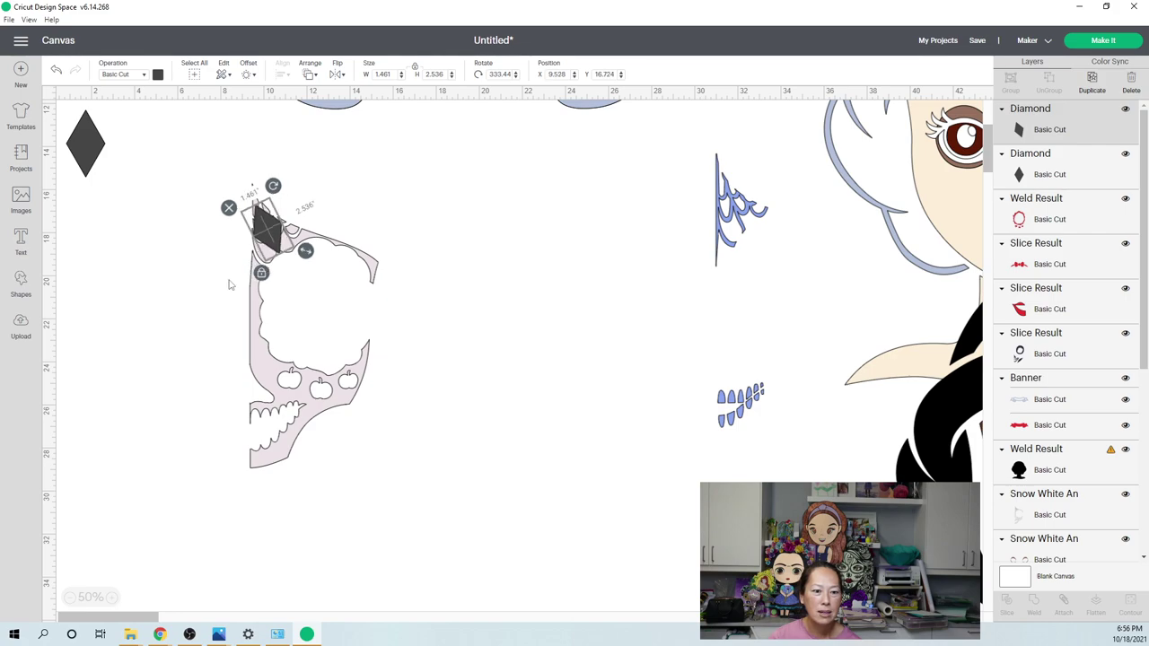
{"action": "left_click", "coordinate": [229, 285]}
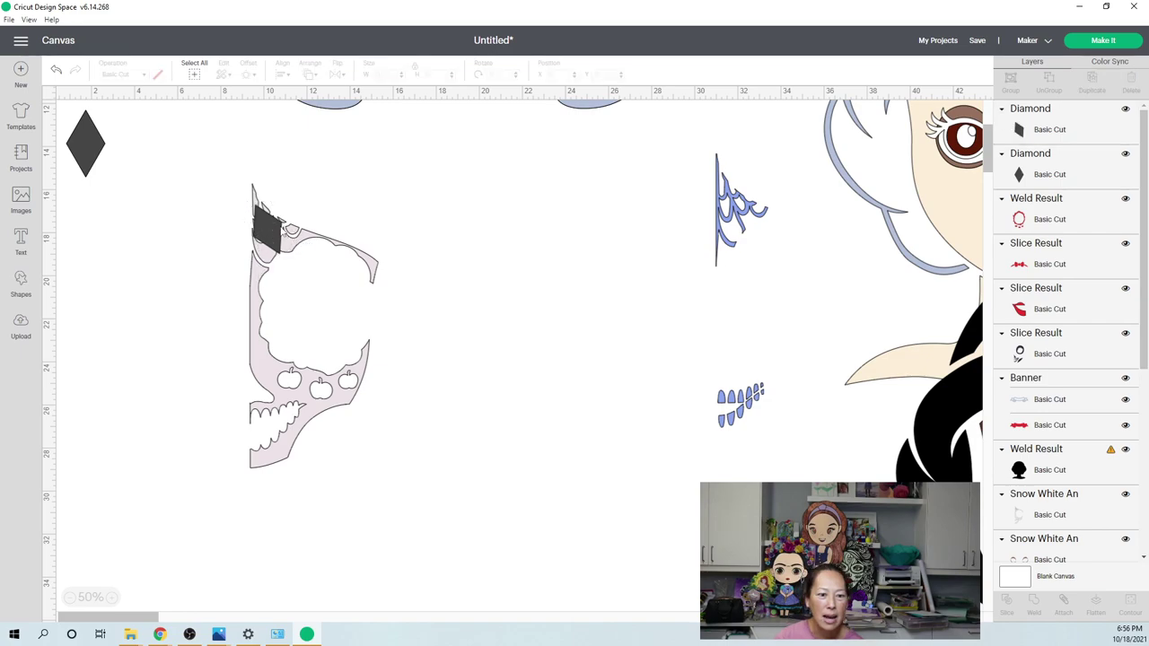
- Resize the second diamond to about 1.46 by 1.44 inches and place it over the web gaps beside the first
{"action": "left_click", "coordinate": [274, 231]}
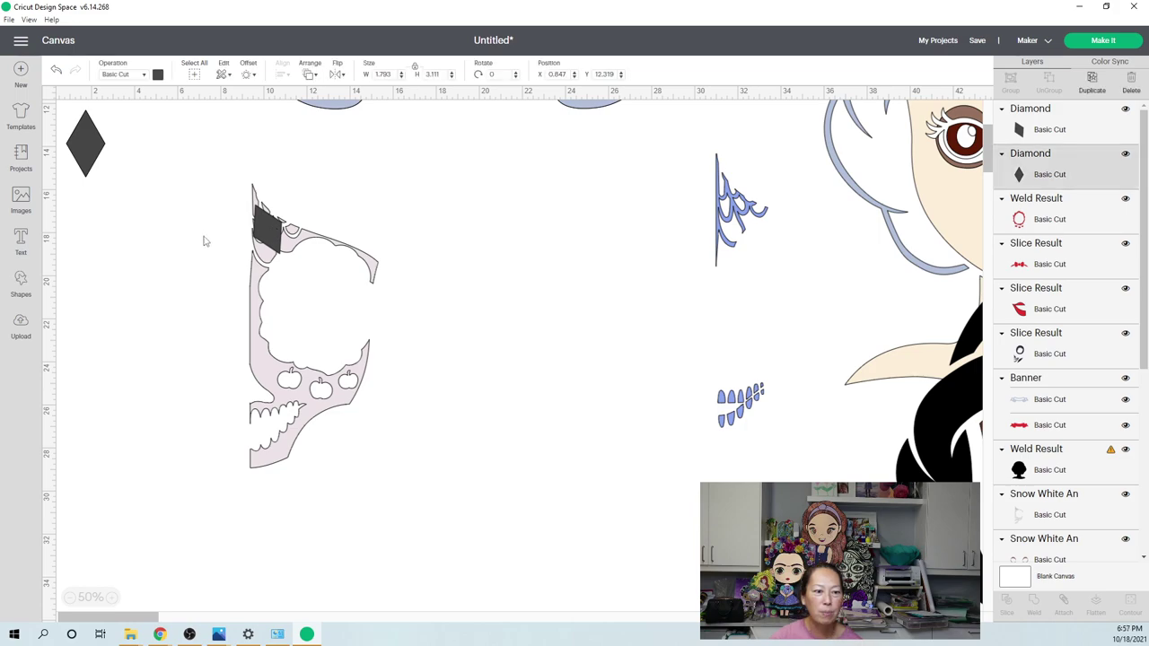
{"action": "left_click_drag", "start_coordinate": [85, 143], "coordinate": [203, 229]}
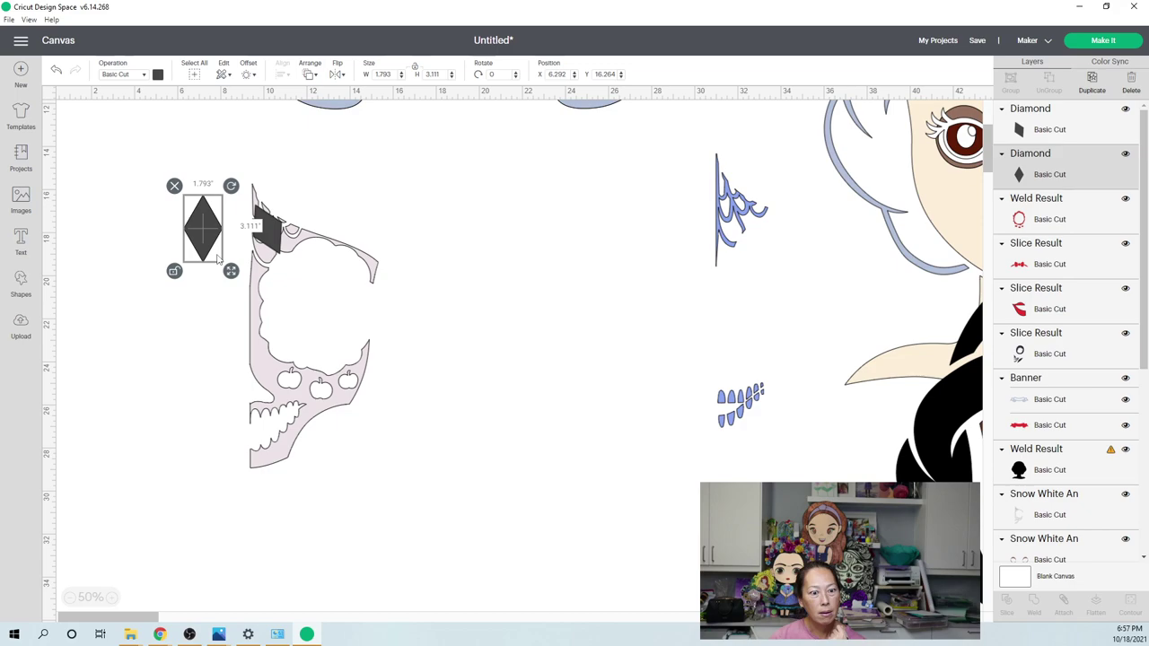
{"action": "left_click_drag", "start_coordinate": [217, 259], "coordinate": [287, 234]}
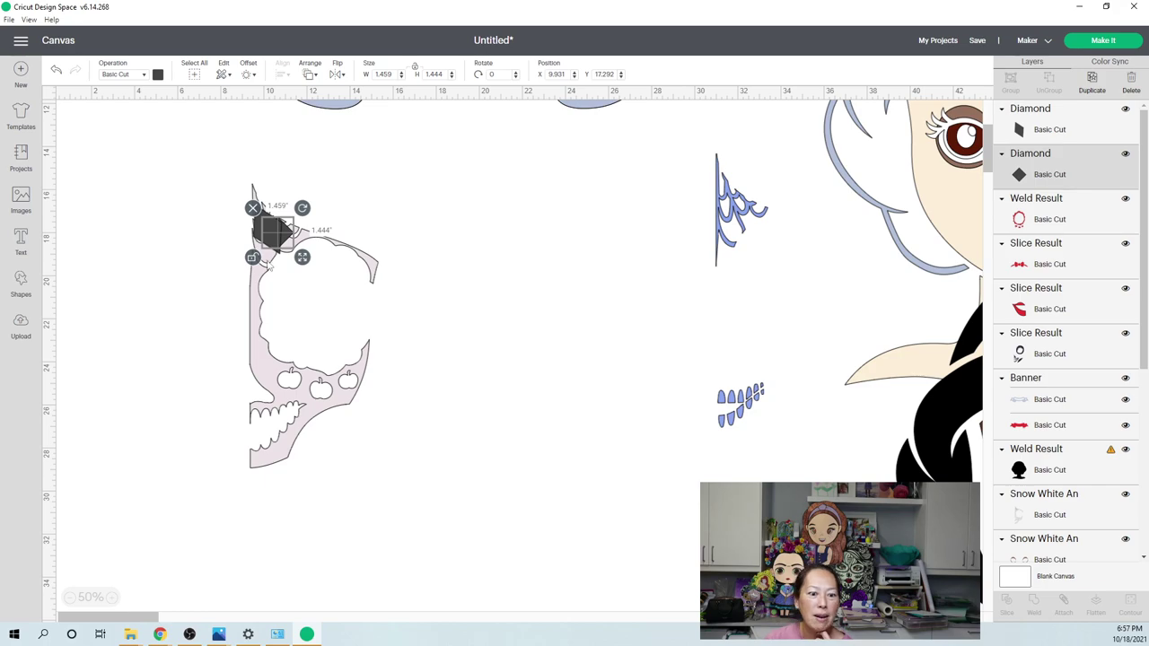
- Duplicate the small diamond, shrink the copy over the lowest web gap, and weld all three diamonds with the pale skull layer
{"action": "key", "text": "ctrl+d"}
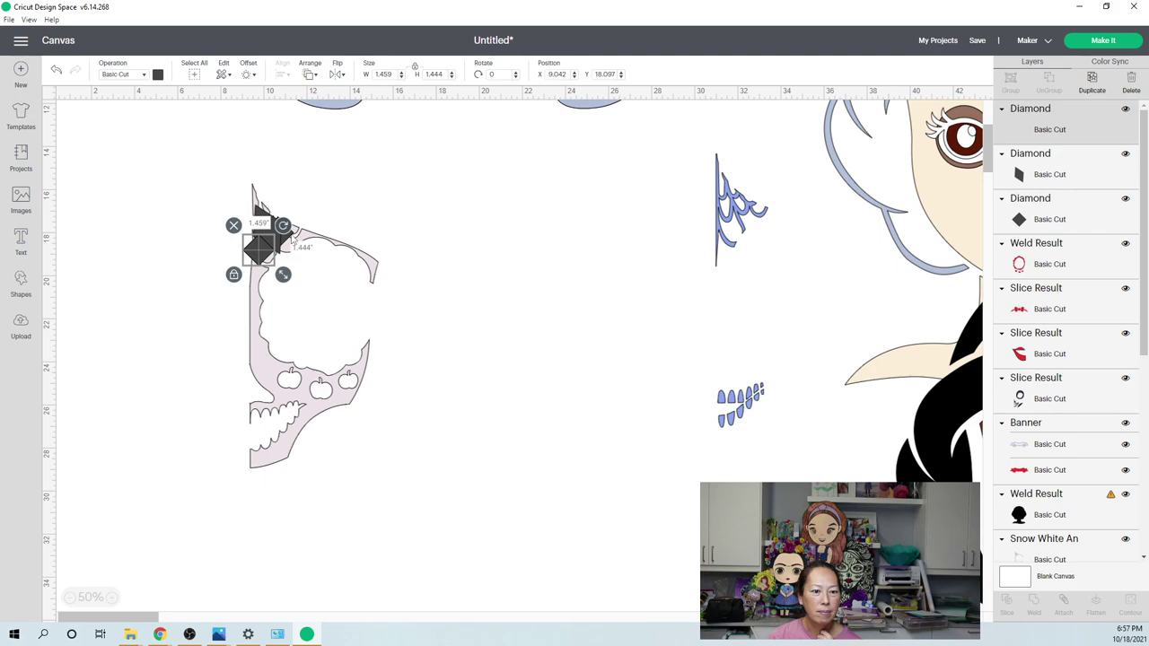
{"action": "left_click_drag", "start_coordinate": [262, 248], "coordinate": [269, 246]}
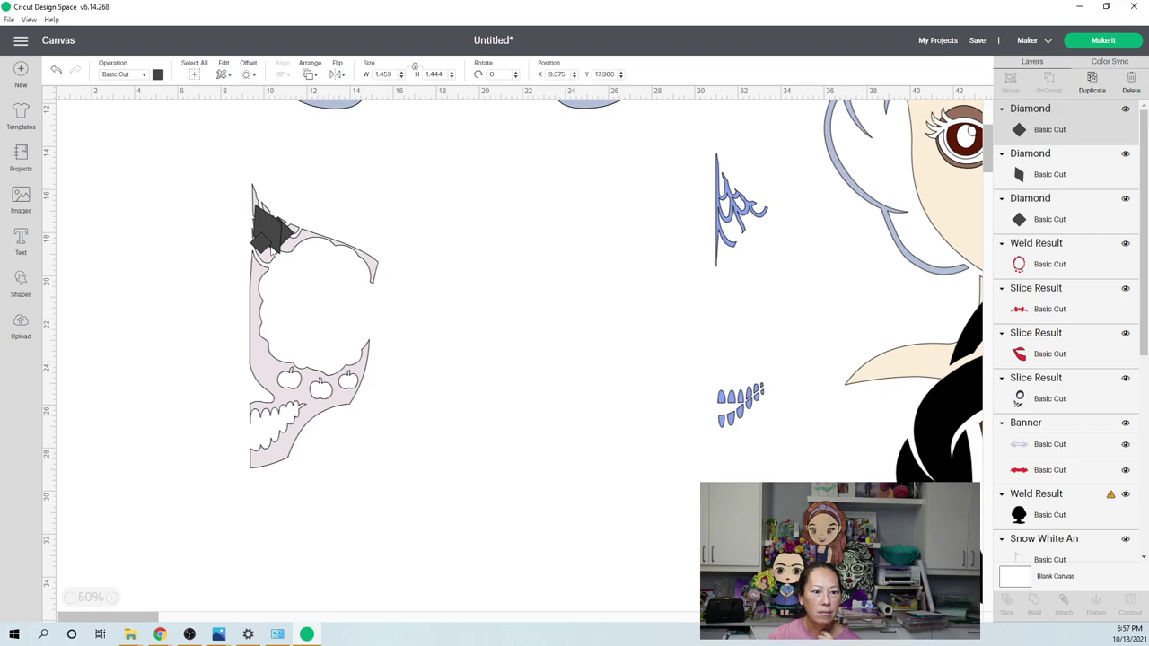
{"action": "left_click", "coordinate": [180, 266]}
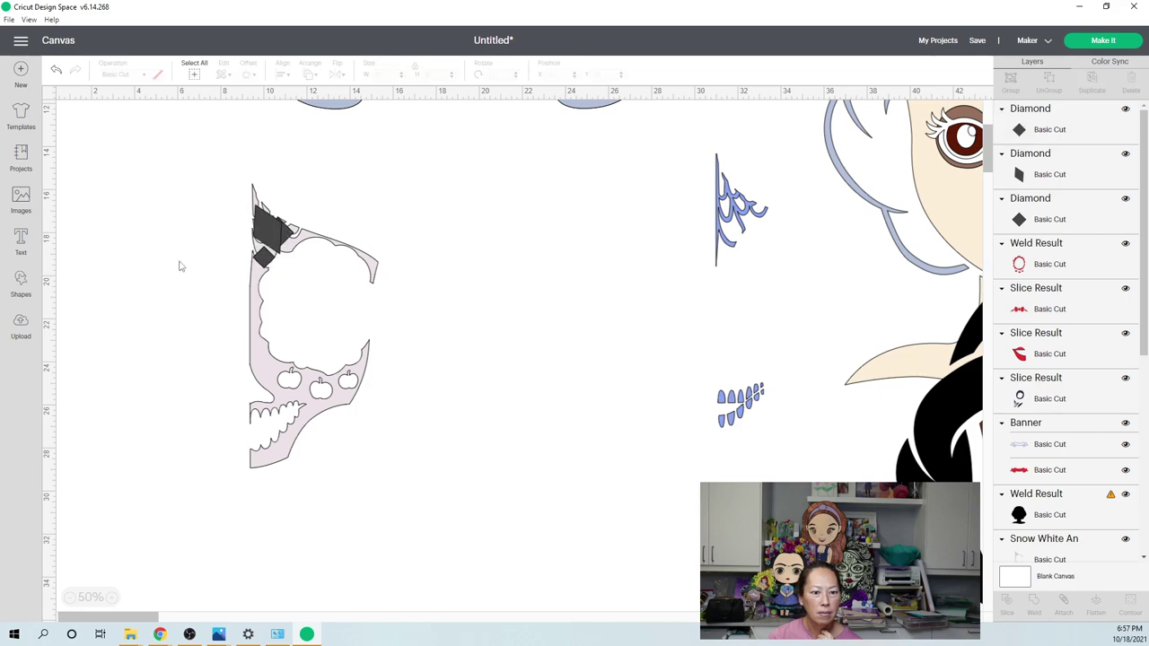
{"action": "left_click_drag", "start_coordinate": [179, 266], "coordinate": [423, 328]}
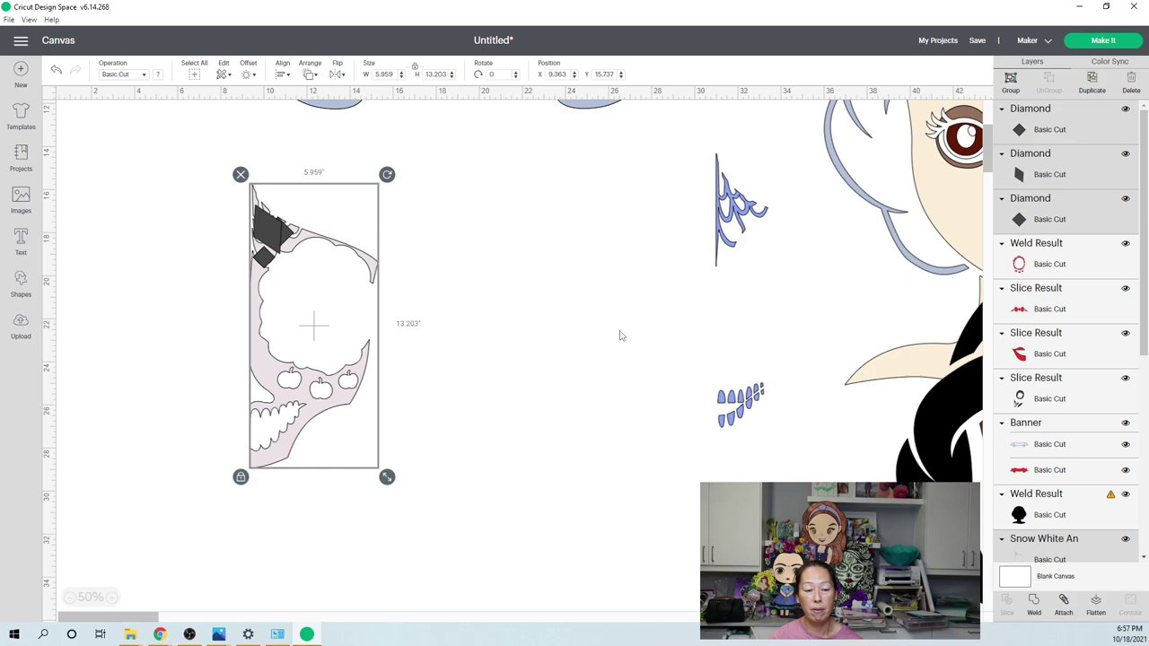
{"action": "left_click", "coordinate": [726, 297]}
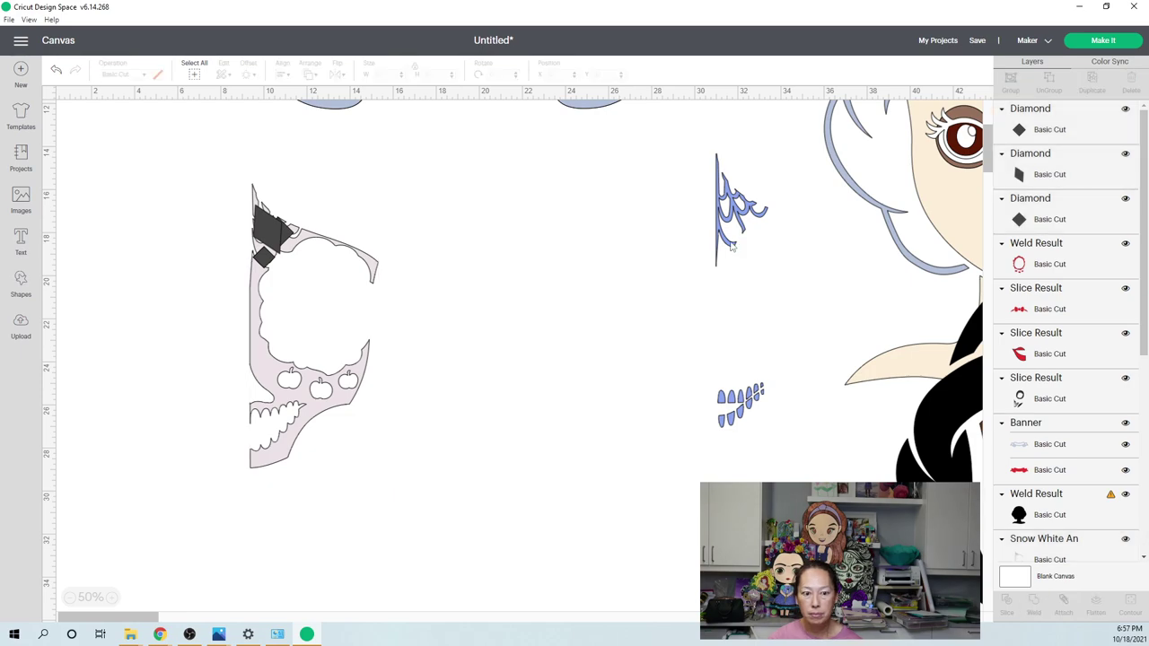
- Bring the blue web and teeth layer to the front and position it over the welded skull piece
{"action": "left_click", "coordinate": [733, 247]}
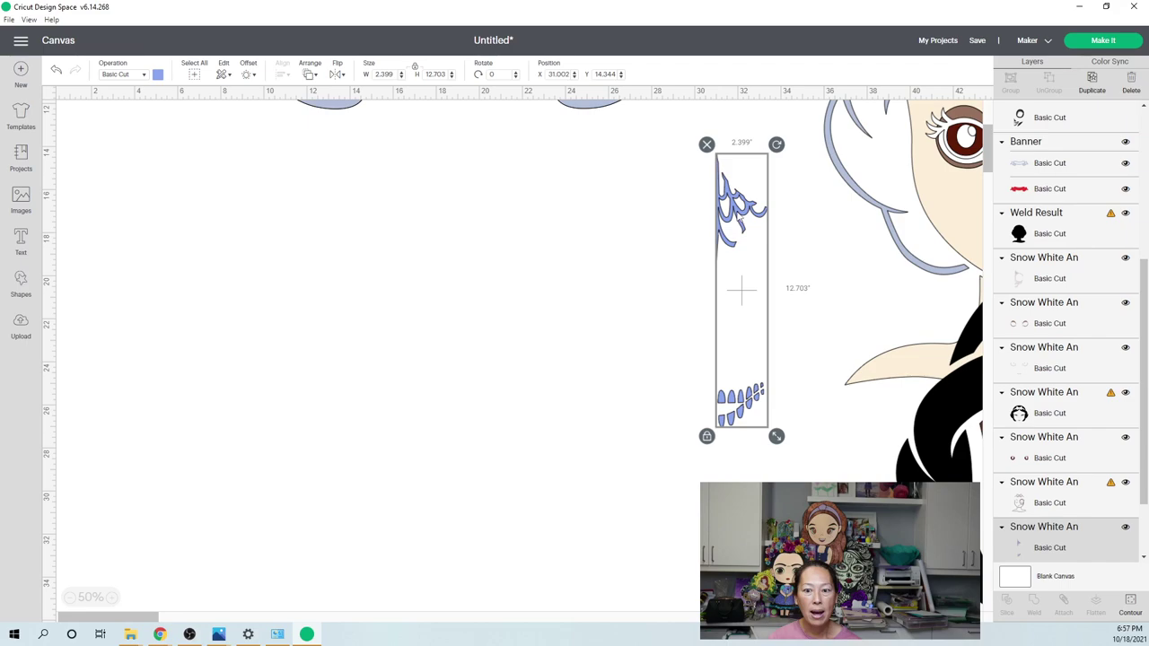
{"action": "left_click", "coordinate": [310, 72]}
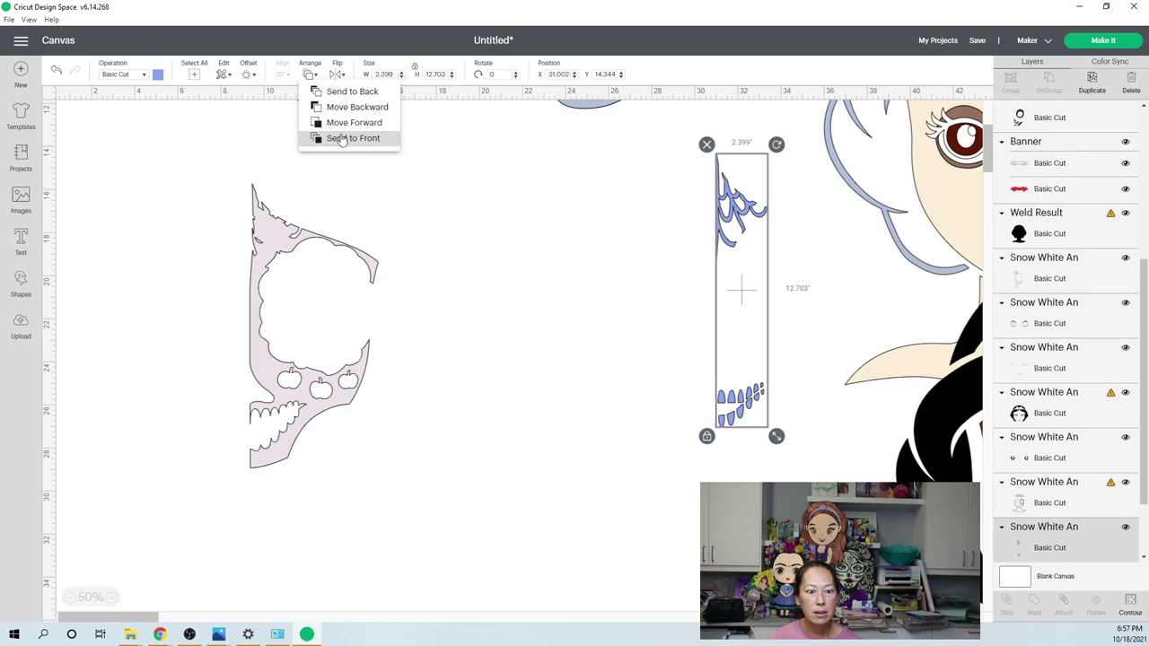
{"action": "left_click", "coordinate": [341, 139]}
{"action": "left_click_drag", "start_coordinate": [742, 289], "coordinate": [299, 327]}
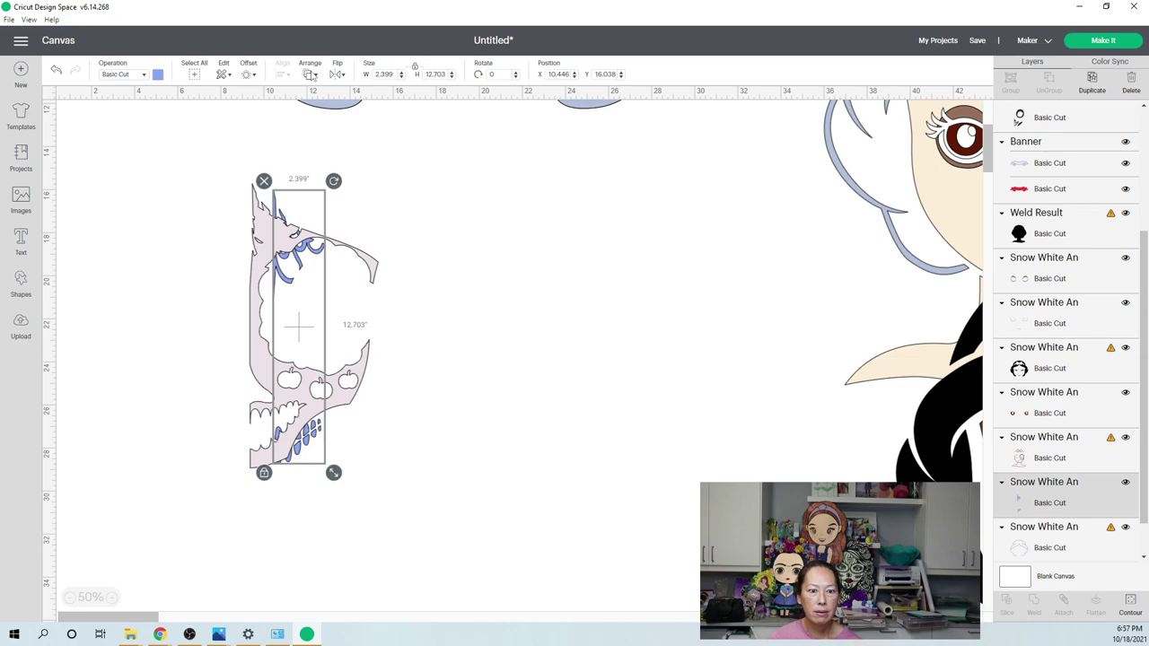
{"action": "left_click_drag", "start_coordinate": [298, 328], "coordinate": [276, 310]}
{"action": "left_click", "coordinate": [473, 324]}
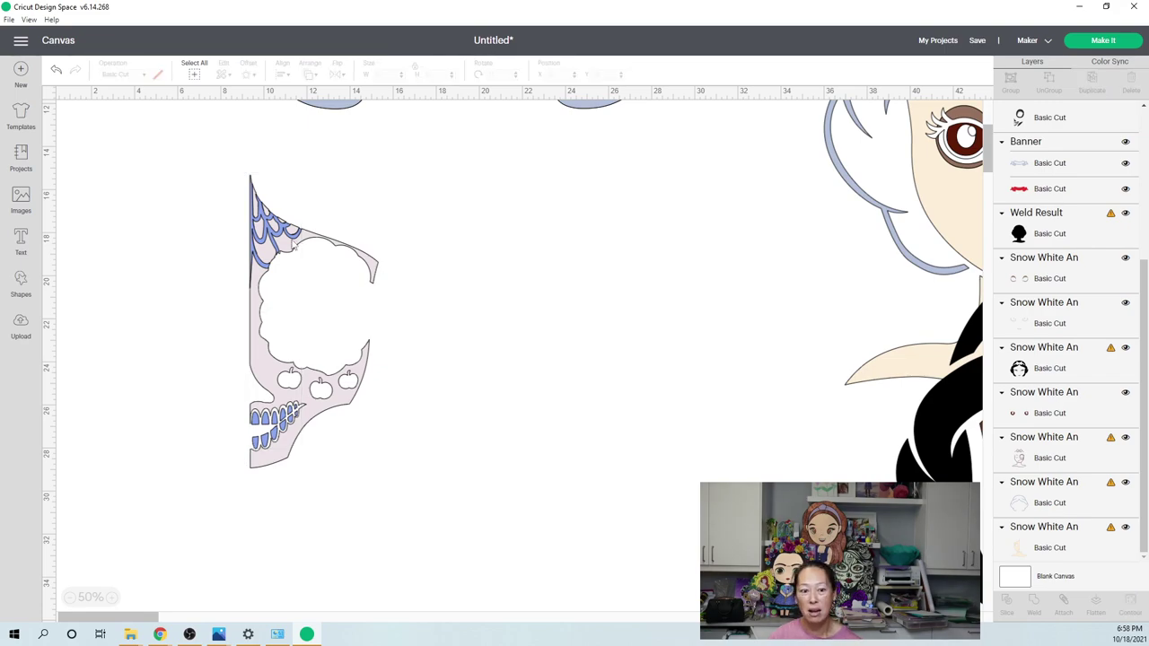
- Move the blue web and teeth layer off the skull into the empty space beside it
{"action": "left_click", "coordinate": [377, 248]}
{"action": "left_click_drag", "start_coordinate": [253, 428], "coordinate": [465, 429]}
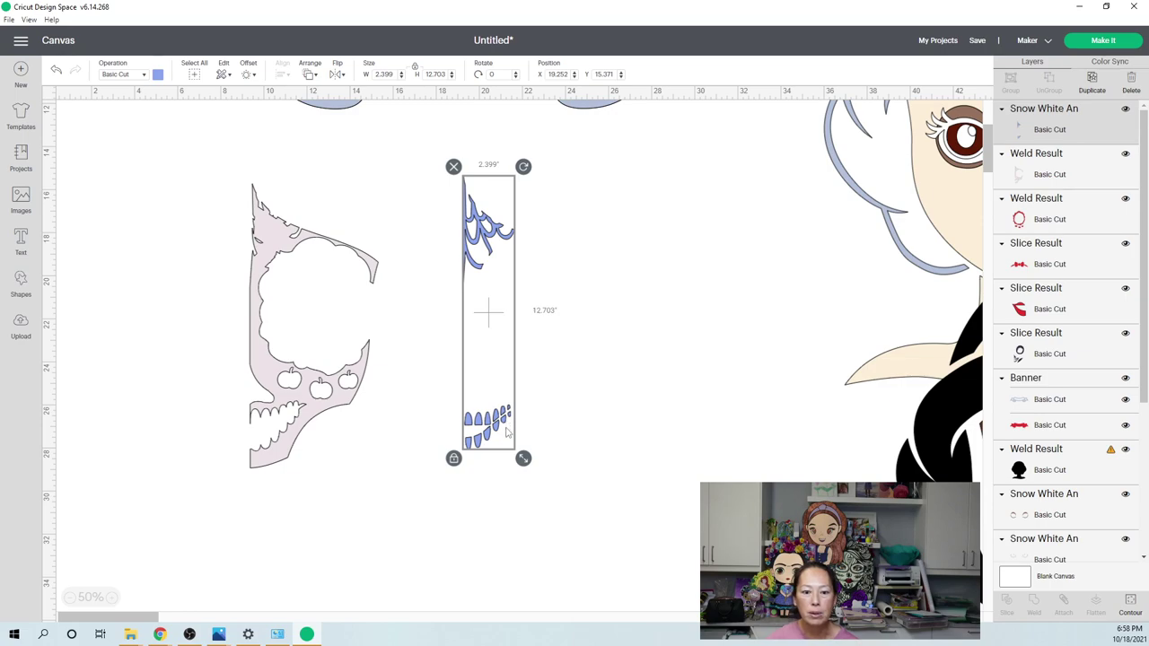
{"action": "left_click", "coordinate": [555, 391]}
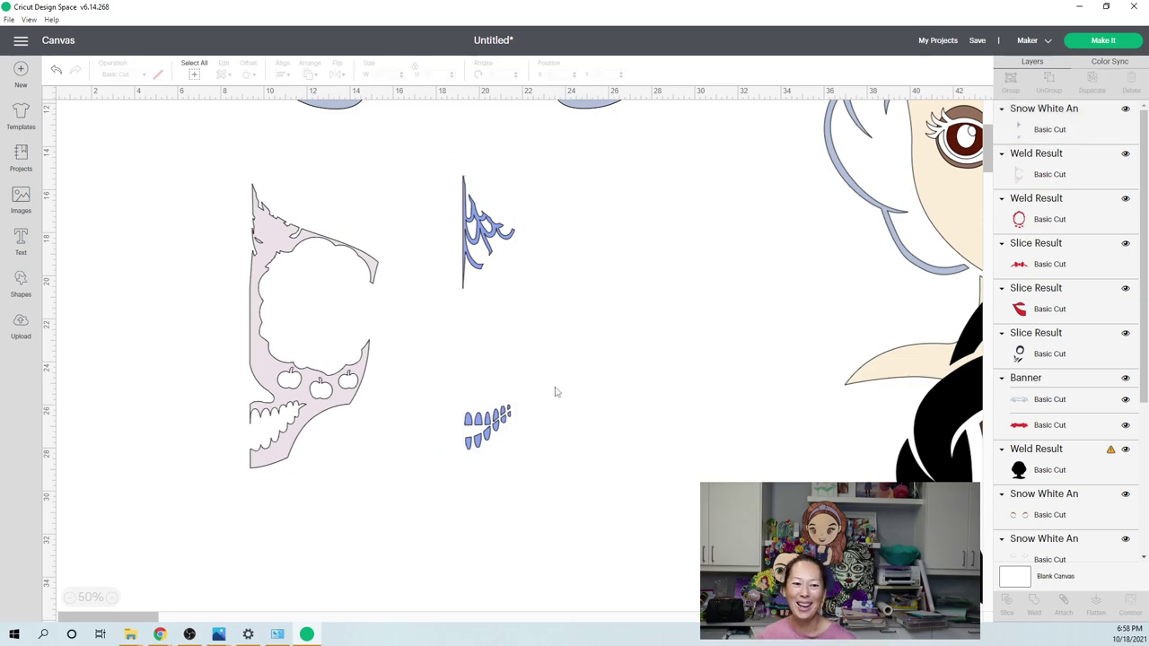
- Add a square and flatten it into a bar about 1.53 by 0.19 inches across the upper row of blue teeth
{"action": "left_click", "coordinate": [18, 283]}
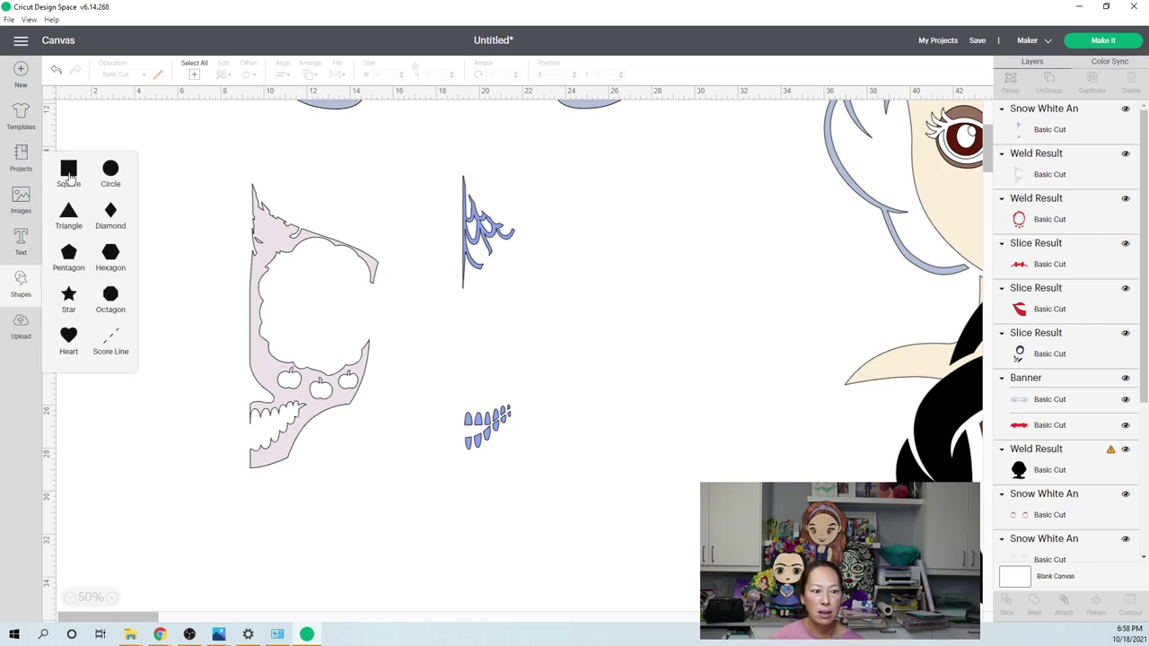
{"action": "left_click", "coordinate": [83, 171]}
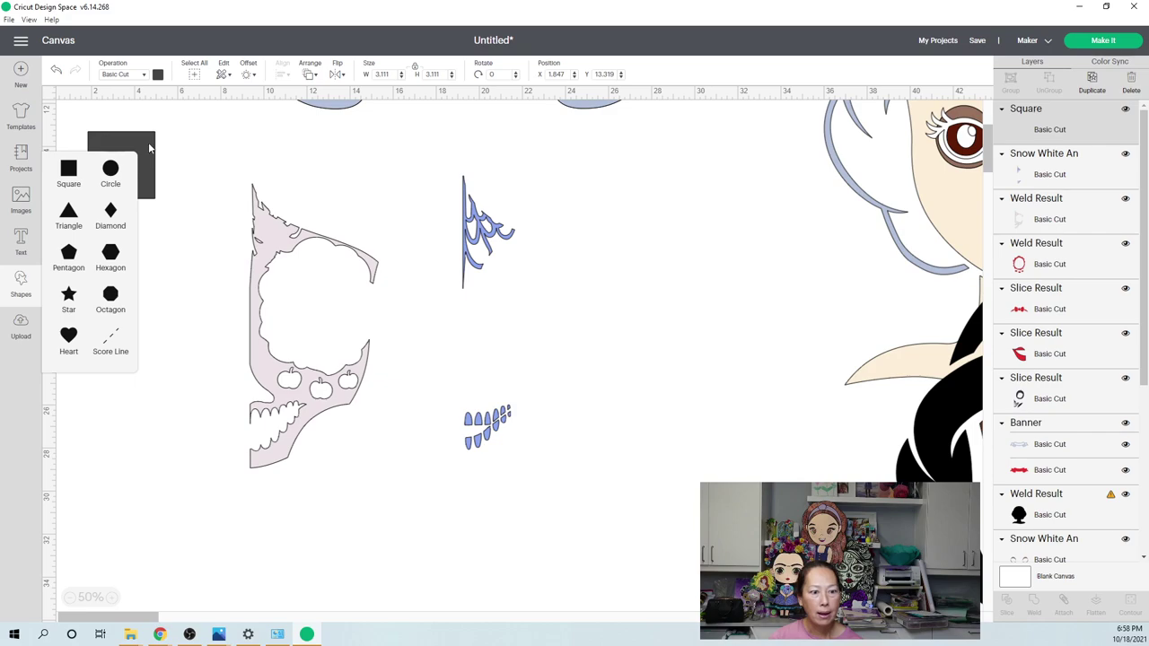
{"action": "left_click_drag", "start_coordinate": [484, 292], "coordinate": [494, 425]}
{"action": "left_click", "coordinate": [440, 360]}
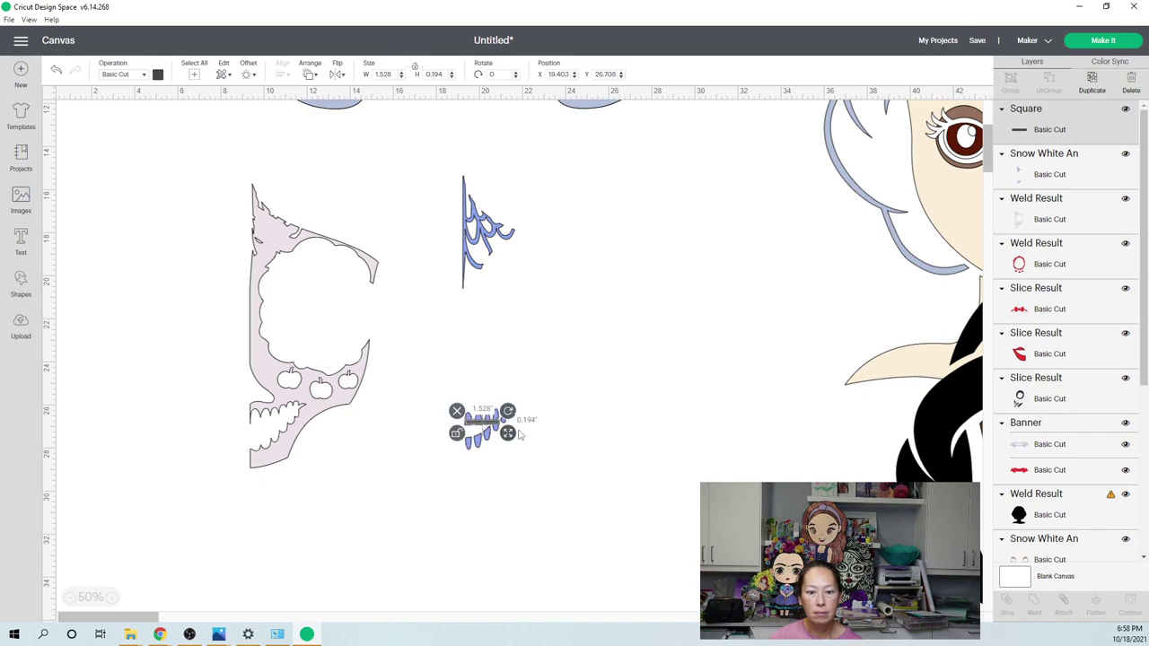
- Shorten the bar across the upper row of blue teeth and weld it to the blue web and teeth layer
{"action": "left_click_drag", "start_coordinate": [508, 434], "coordinate": [500, 436]}
{"action": "left_click", "coordinate": [545, 467]}
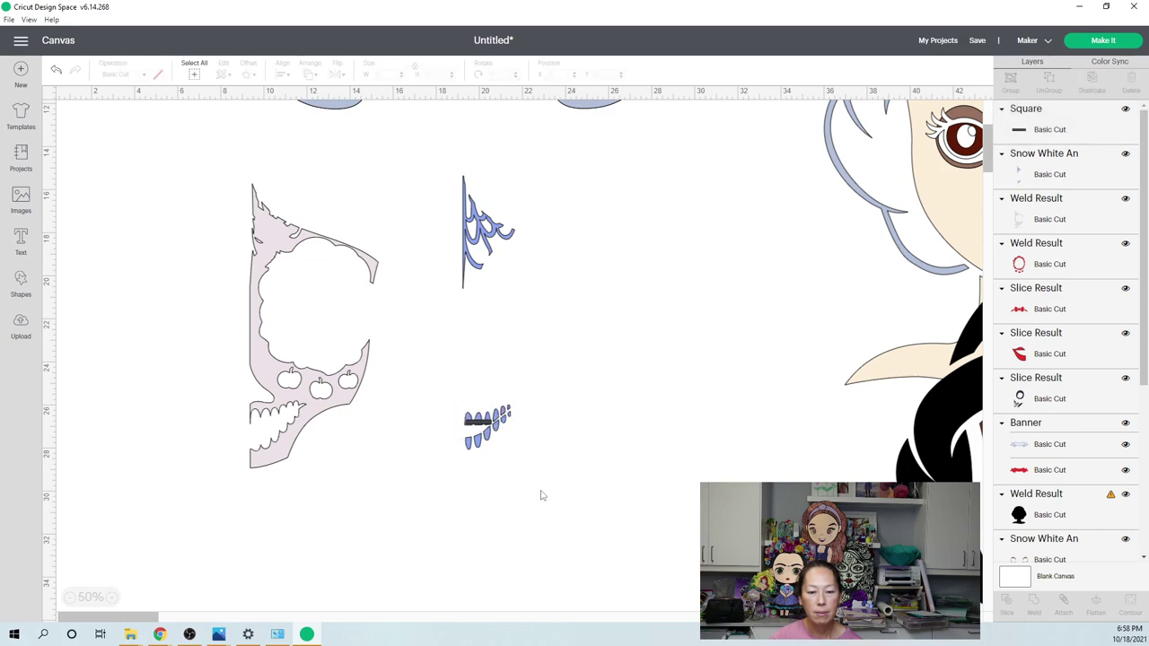
{"action": "left_click_drag", "start_coordinate": [543, 492], "coordinate": [459, 398]}
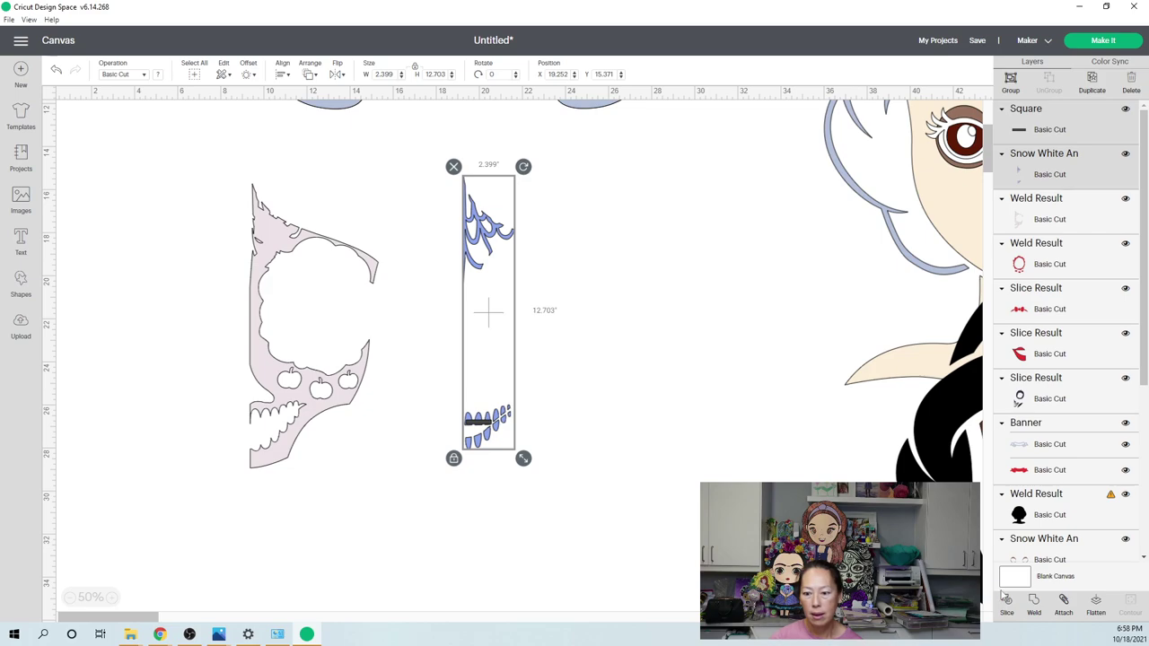
{"action": "left_click", "coordinate": [1033, 607]}
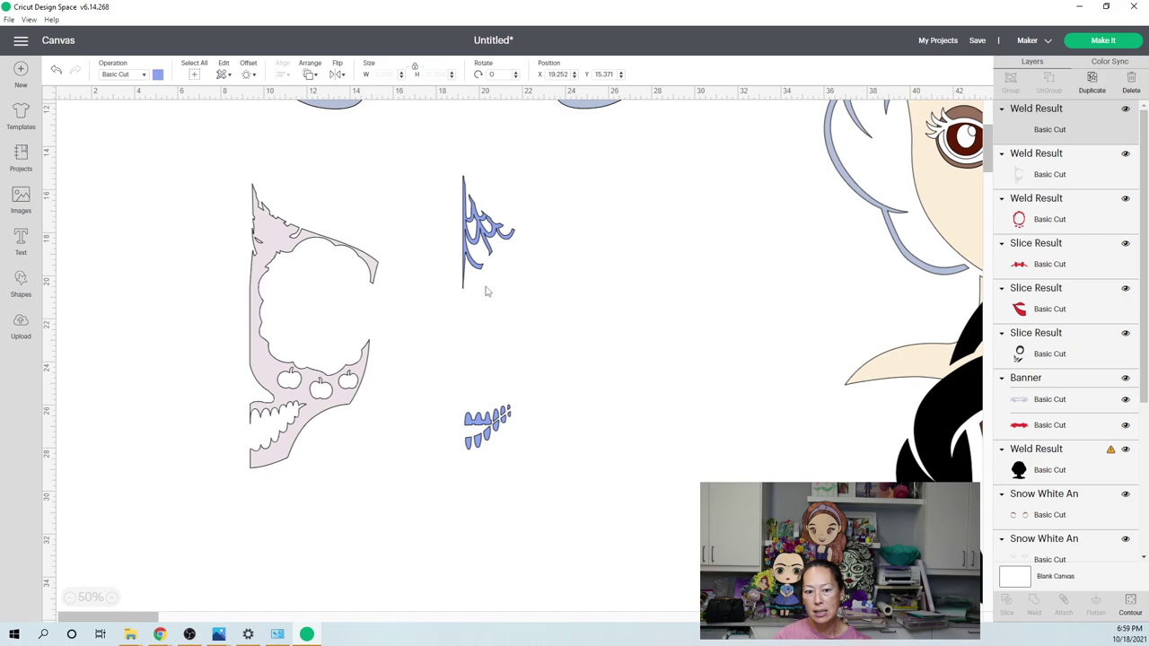
{"action": "left_click", "coordinate": [473, 231]}
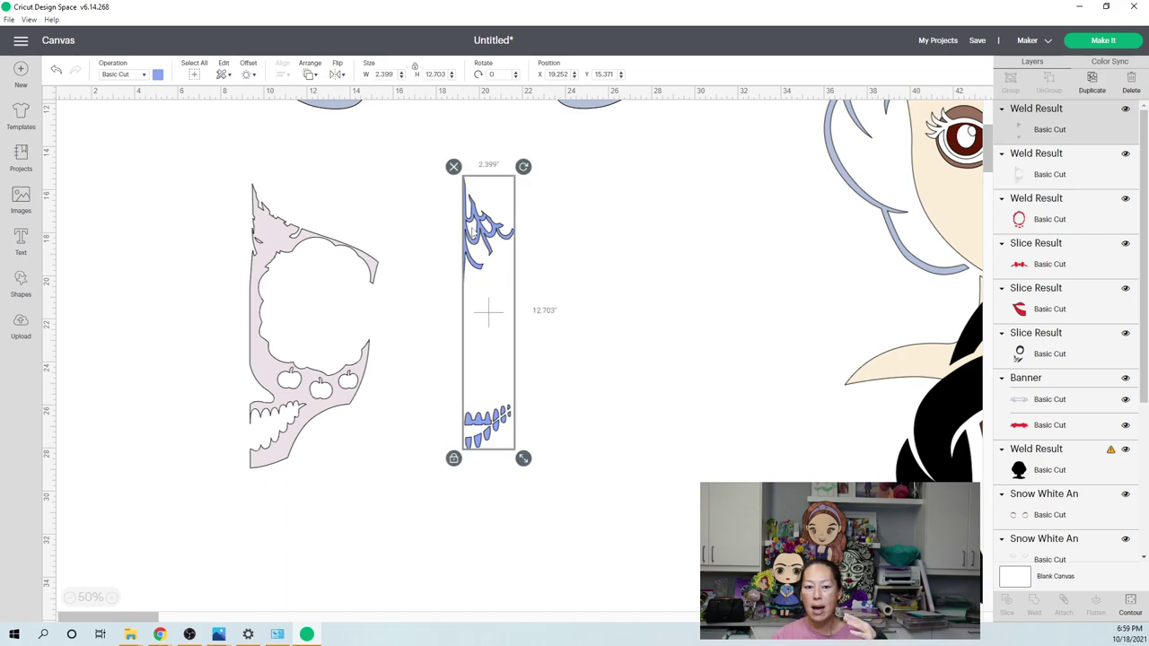
{"action": "left_click", "coordinate": [542, 303]}
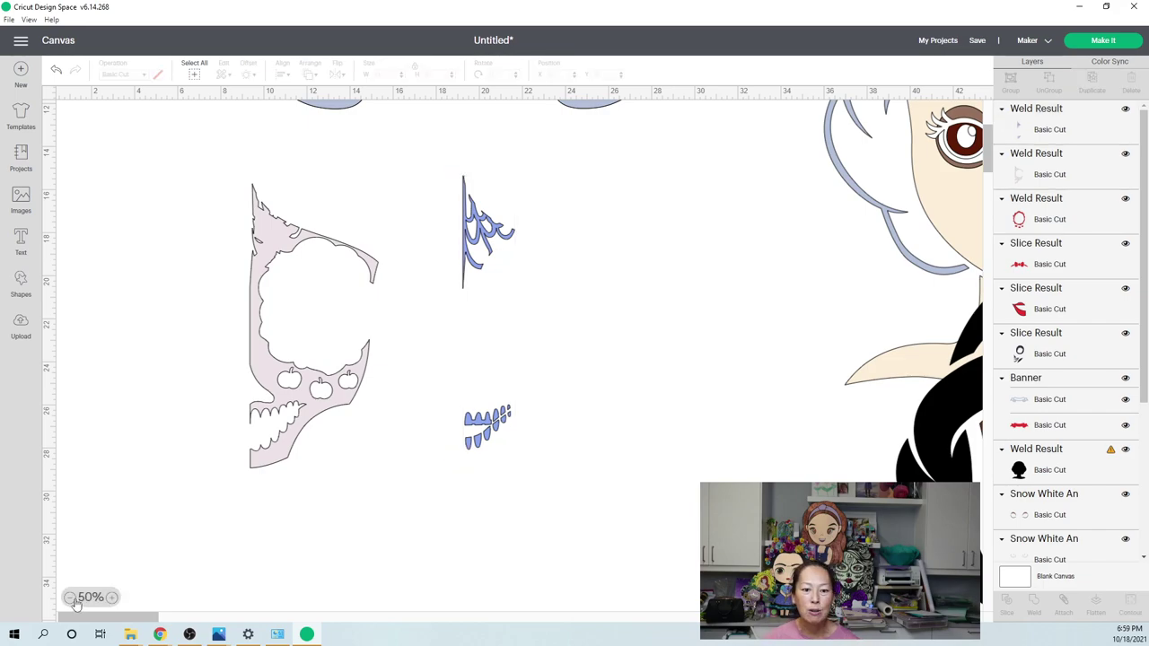
- Move the black hair and face layer clear of the head artwork and cover its left eye with a circle about 4.61 inches wide
{"action": "left_click", "coordinate": [71, 598]}
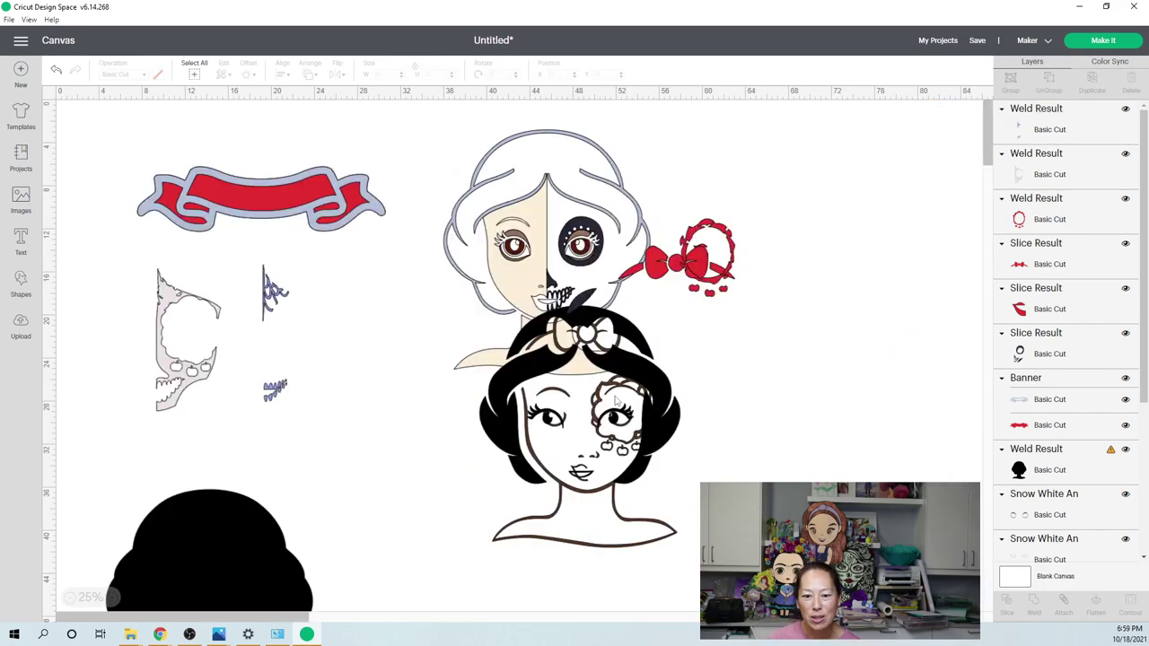
{"action": "left_click_drag", "start_coordinate": [607, 373], "coordinate": [412, 320]}
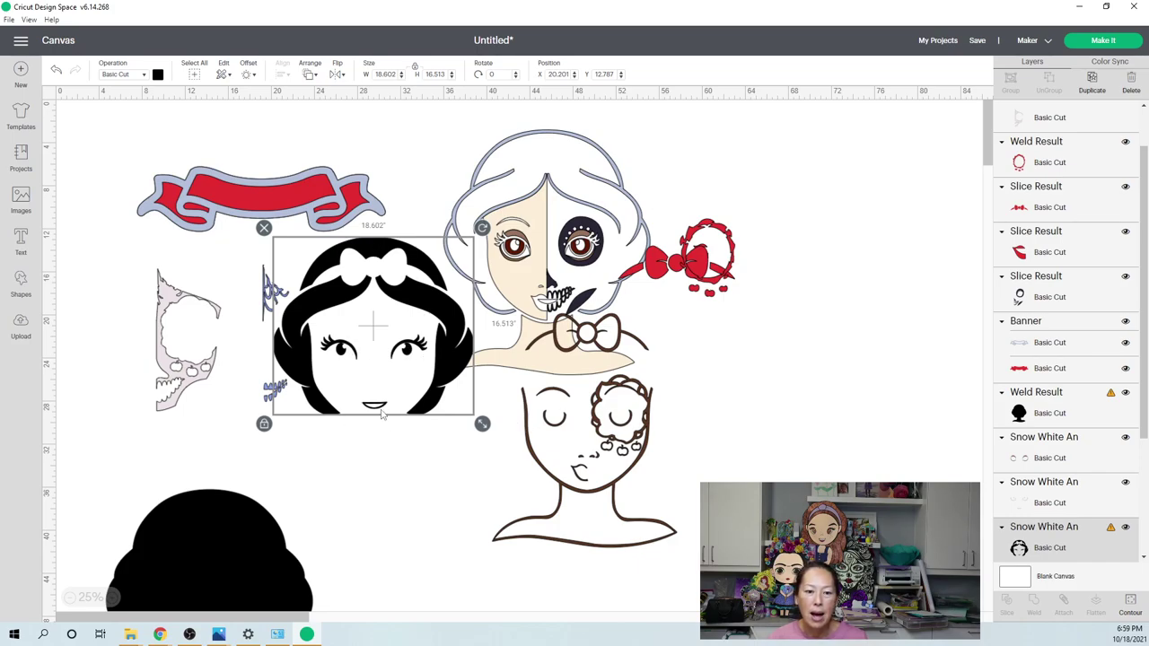
{"action": "left_click", "coordinate": [20, 286]}
{"action": "left_click", "coordinate": [113, 166]}
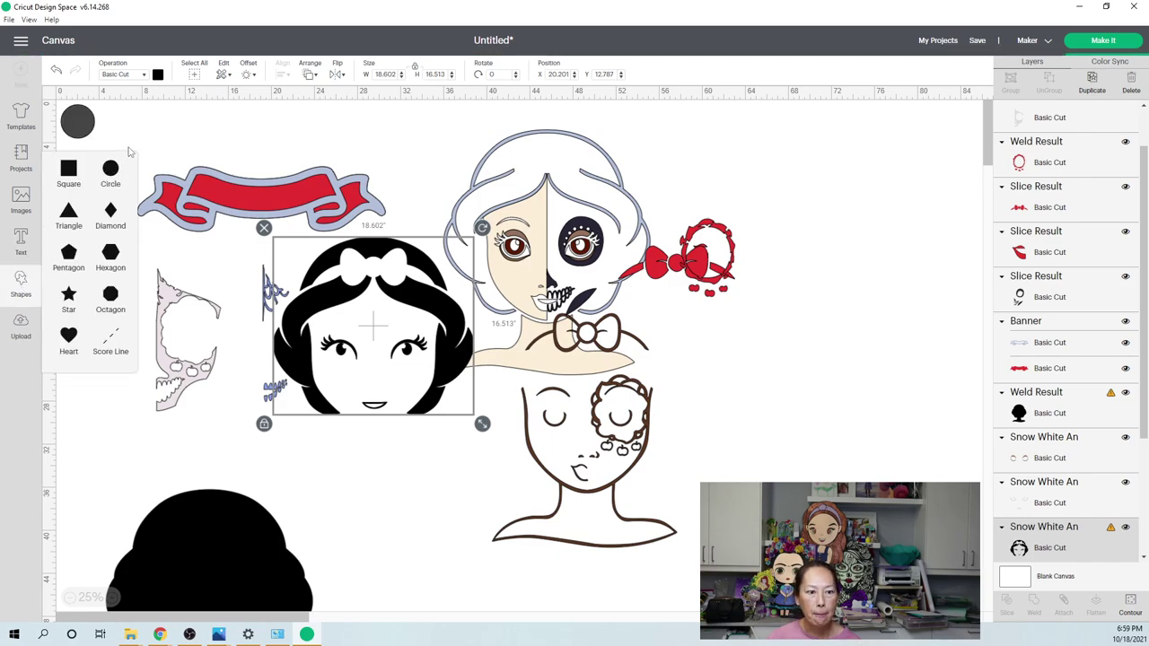
{"action": "left_click_drag", "start_coordinate": [86, 125], "coordinate": [377, 389]}
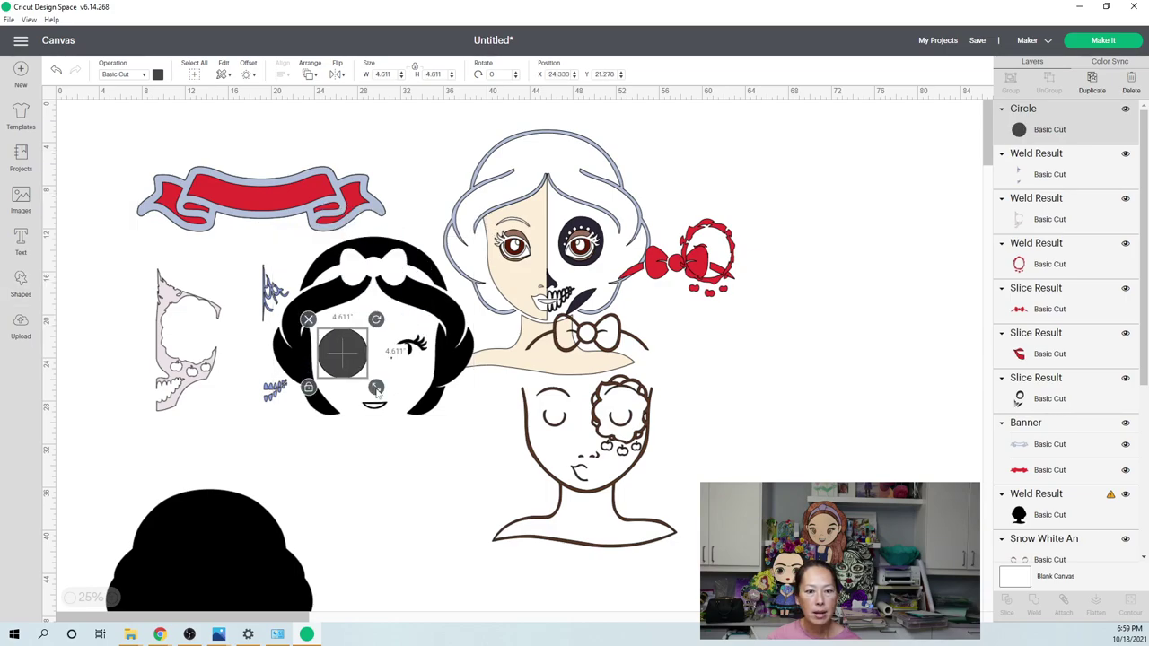
- Slice the black hair and face layer with the circle covering the left eye
{"action": "left_click", "coordinate": [386, 474]}
{"action": "left_click_drag", "start_coordinate": [386, 474], "coordinate": [334, 337]}
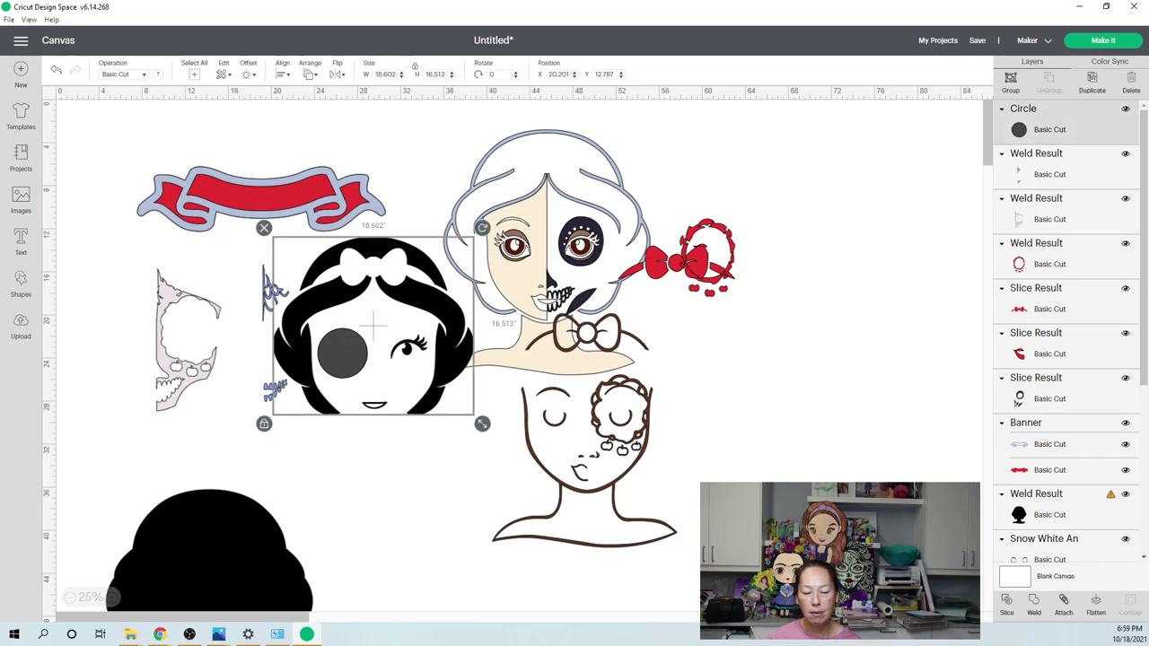
{"action": "left_click", "coordinate": [363, 366]}
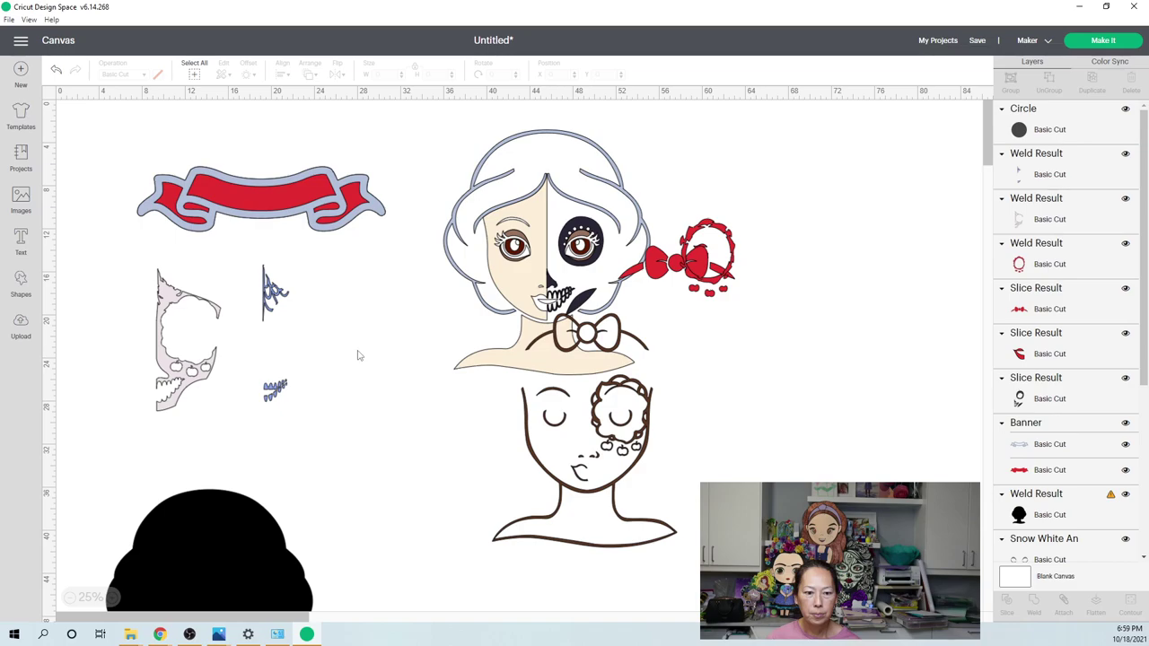
- Reposition the sliced circle over the mouth and slice the black hair and face layer with it
{"action": "left_click_drag", "start_coordinate": [363, 352], "coordinate": [396, 384]}
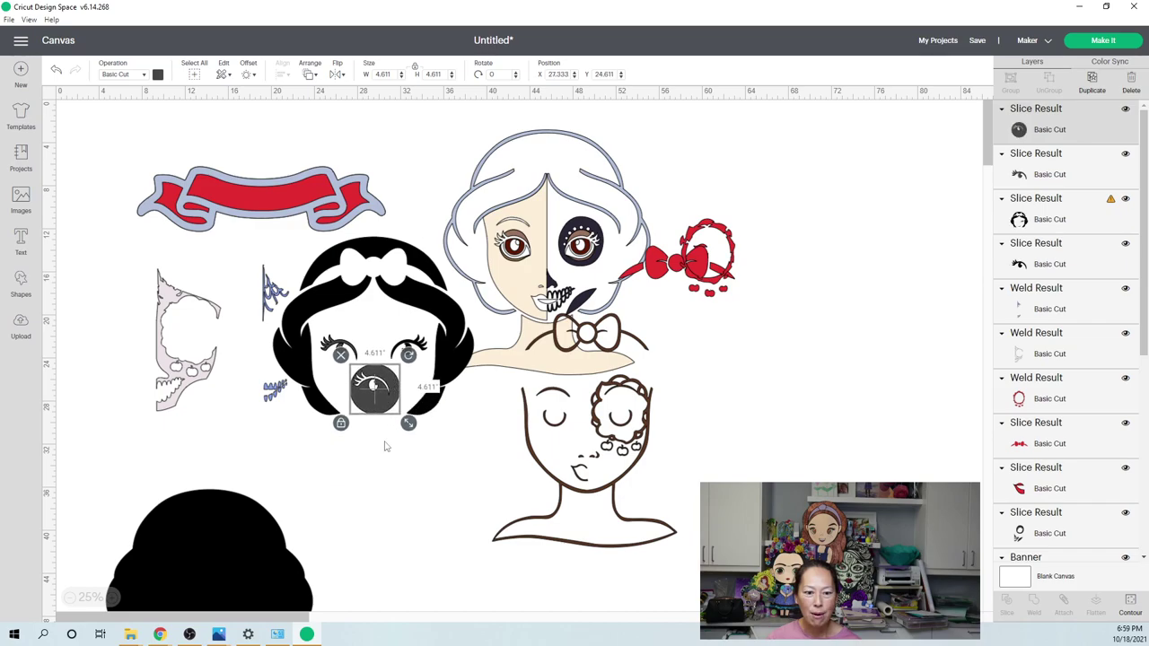
{"action": "left_click", "coordinate": [451, 439]}
{"action": "left_click_drag", "start_coordinate": [419, 423], "coordinate": [361, 403]}
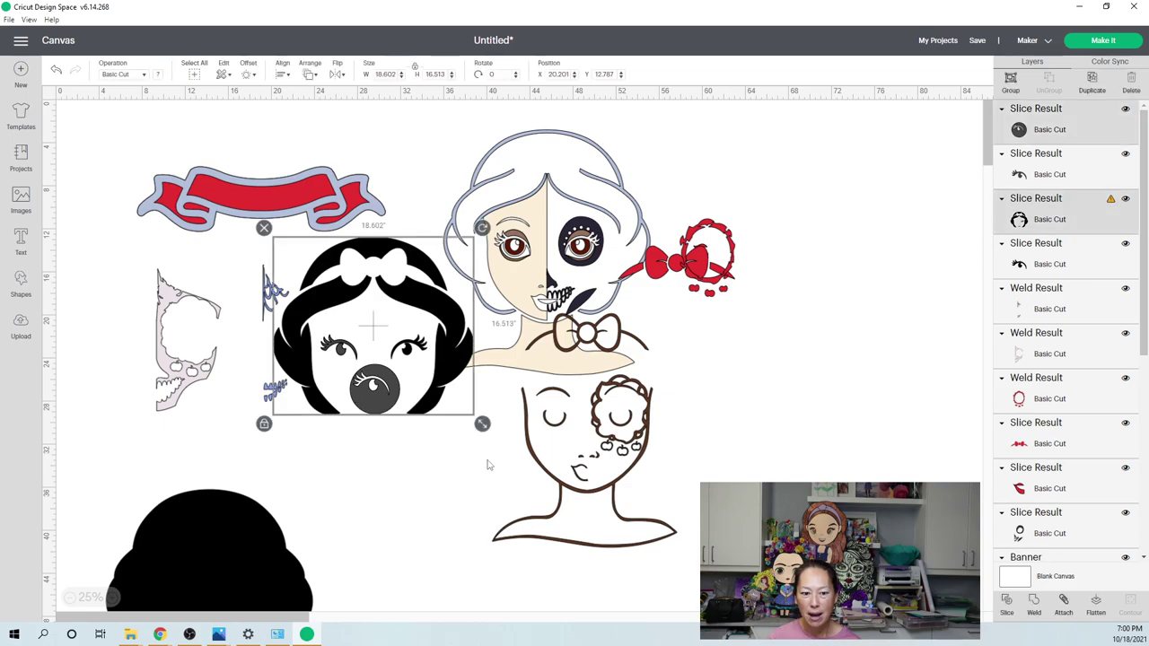
{"action": "left_click", "coordinate": [1008, 605]}
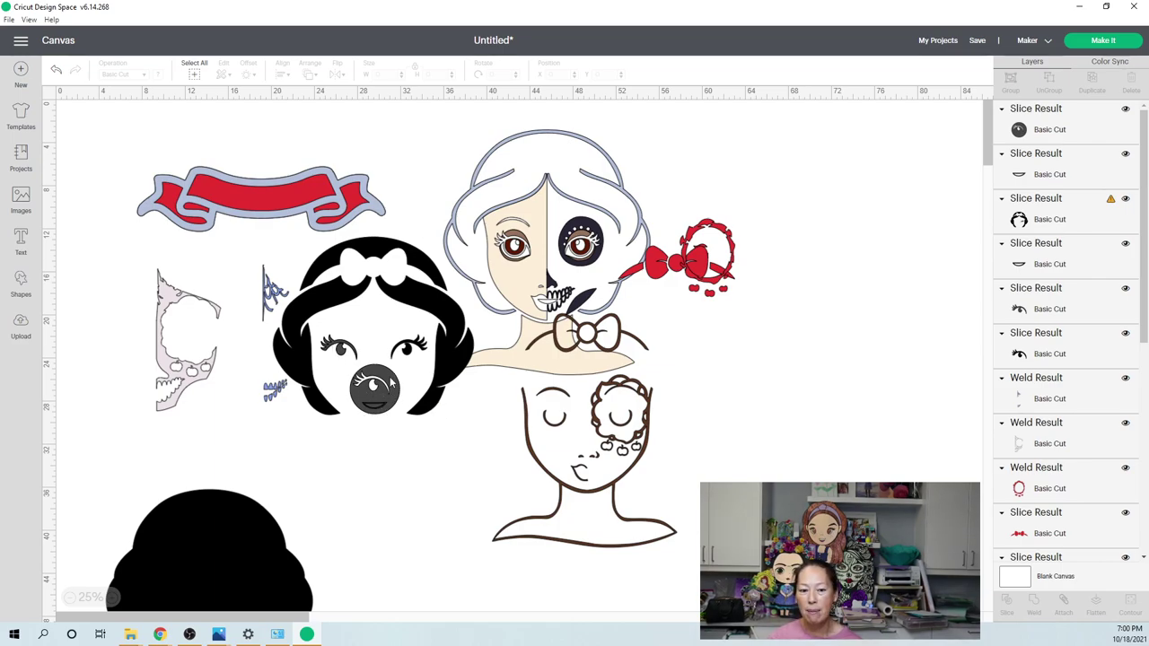
- Move the circle below the face and delete the duplicate mouth piece
{"action": "left_click", "coordinate": [392, 384]}
{"action": "left_click_drag", "start_coordinate": [377, 395], "coordinate": [398, 500]}
{"action": "left_click", "coordinate": [356, 453]}
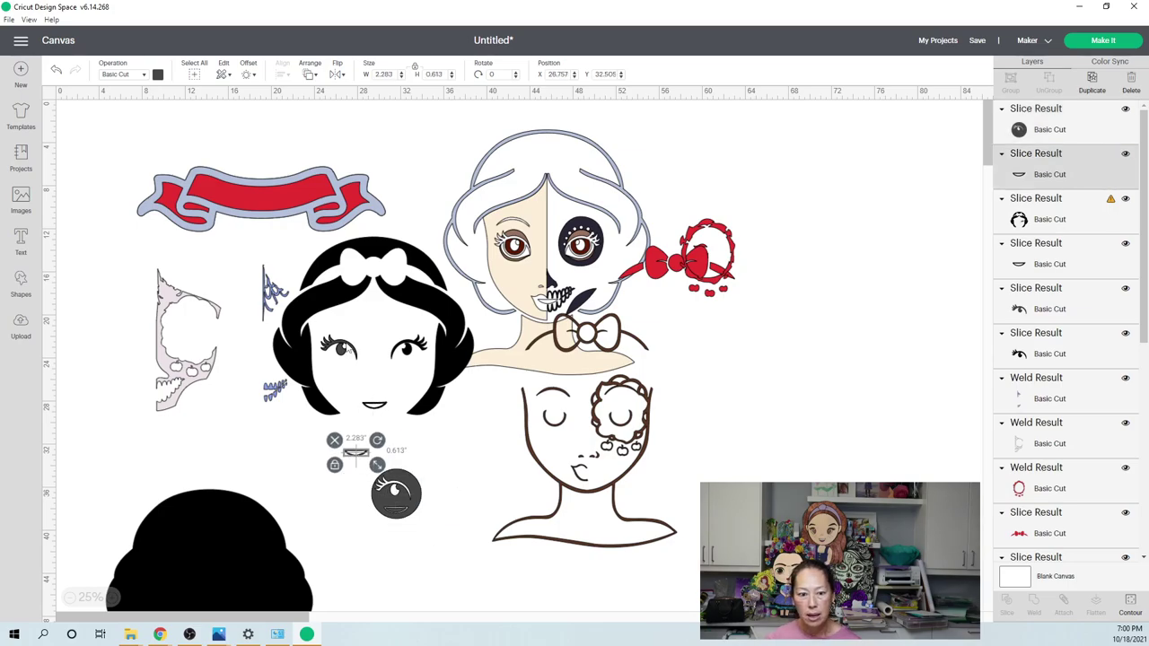
{"action": "key", "text": "Delete"}
- Separate the hair layer from the loose eye and mouth, set both pieces beside the blue web, and delete the duplicate eye
{"action": "left_click", "coordinate": [348, 357]}
{"action": "left_click_drag", "start_coordinate": [355, 467], "coordinate": [359, 584]}
{"action": "left_click_drag", "start_coordinate": [373, 404], "coordinate": [413, 116]}
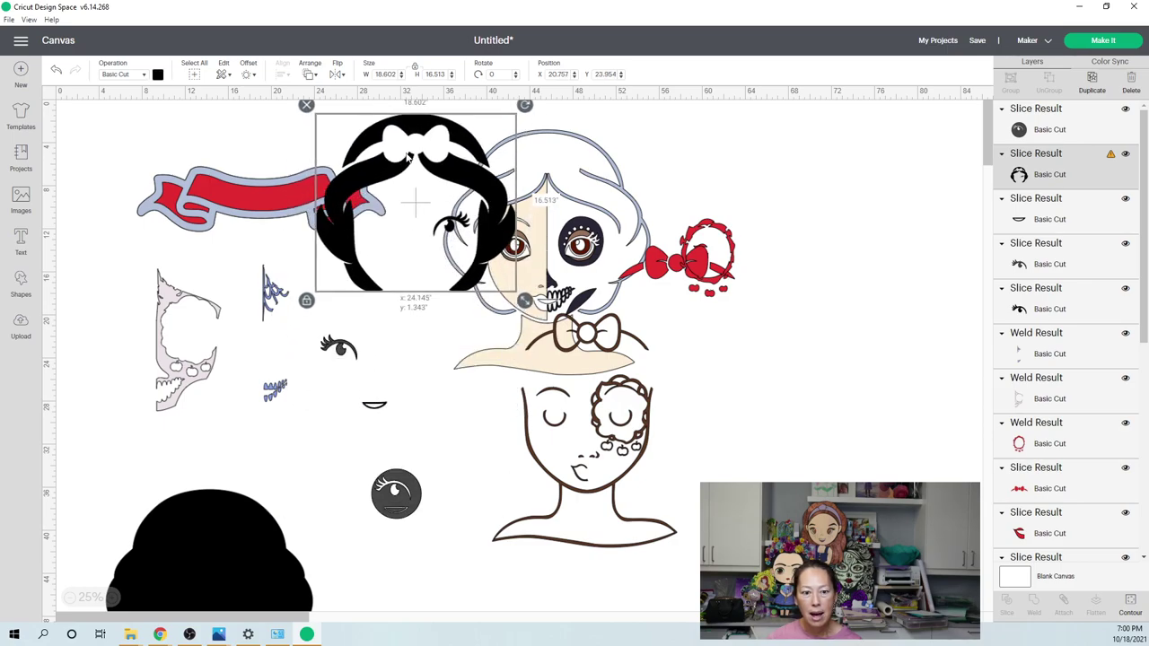
{"action": "left_click_drag", "start_coordinate": [348, 355], "coordinate": [257, 347]}
{"action": "key", "text": "Delete"}
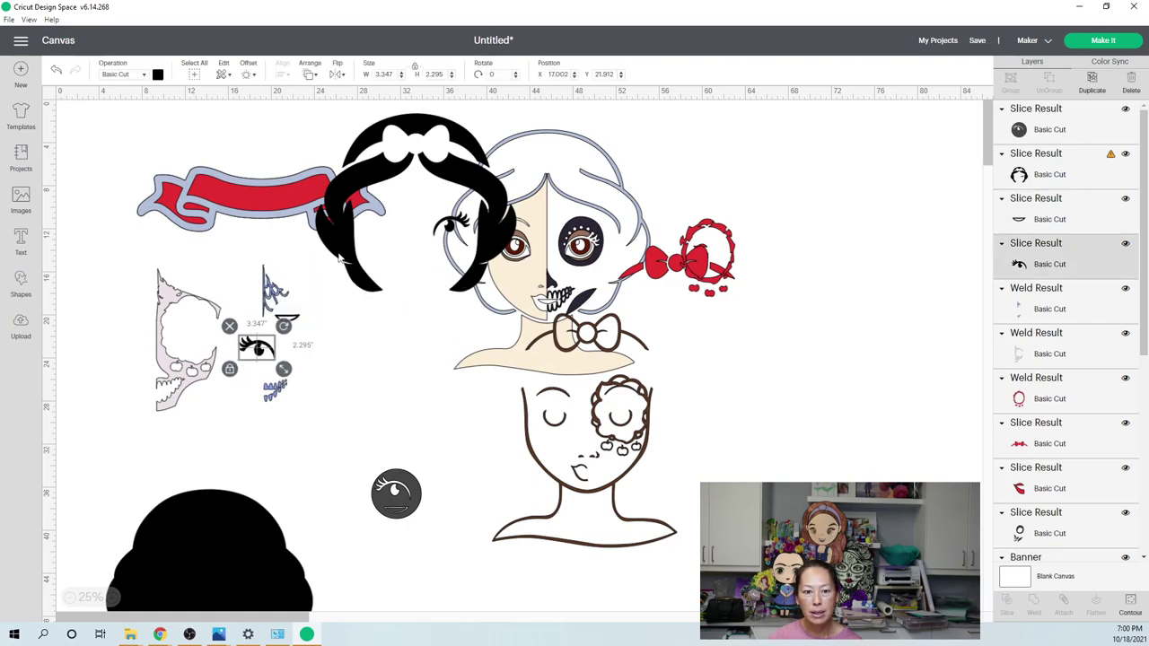
- Move the hair layer back down beside the banner artwork's lower pieces and delete the used circle
{"action": "left_click", "coordinate": [341, 259]}
{"action": "left_click_drag", "start_coordinate": [416, 205], "coordinate": [412, 336]}
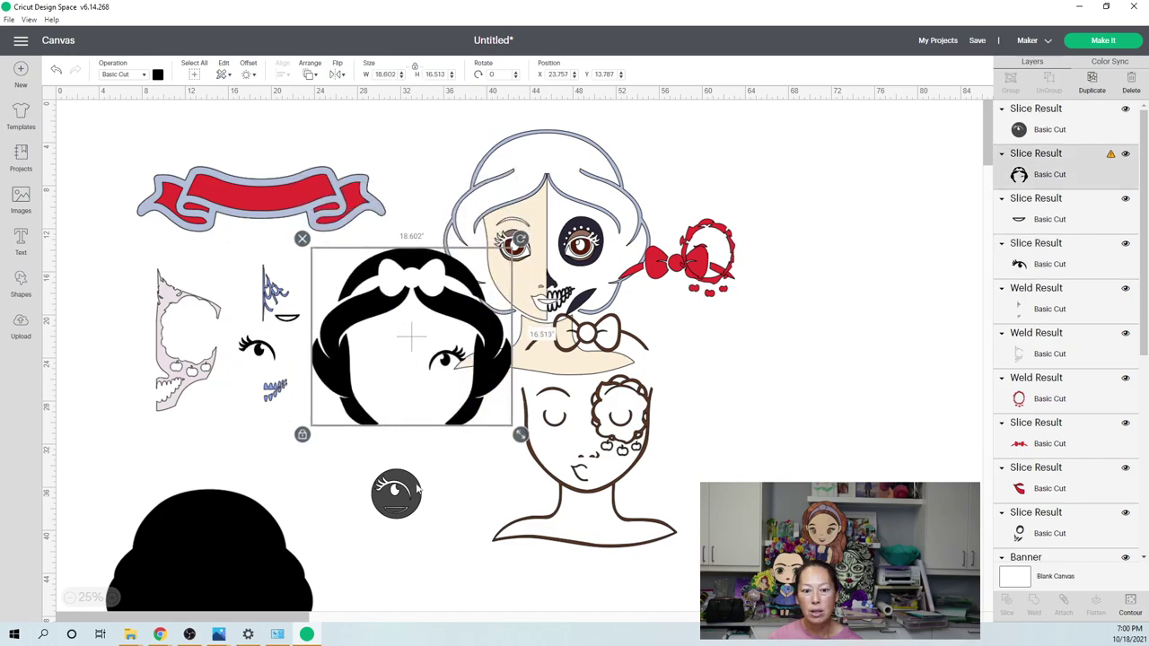
{"action": "left_click", "coordinate": [414, 494]}
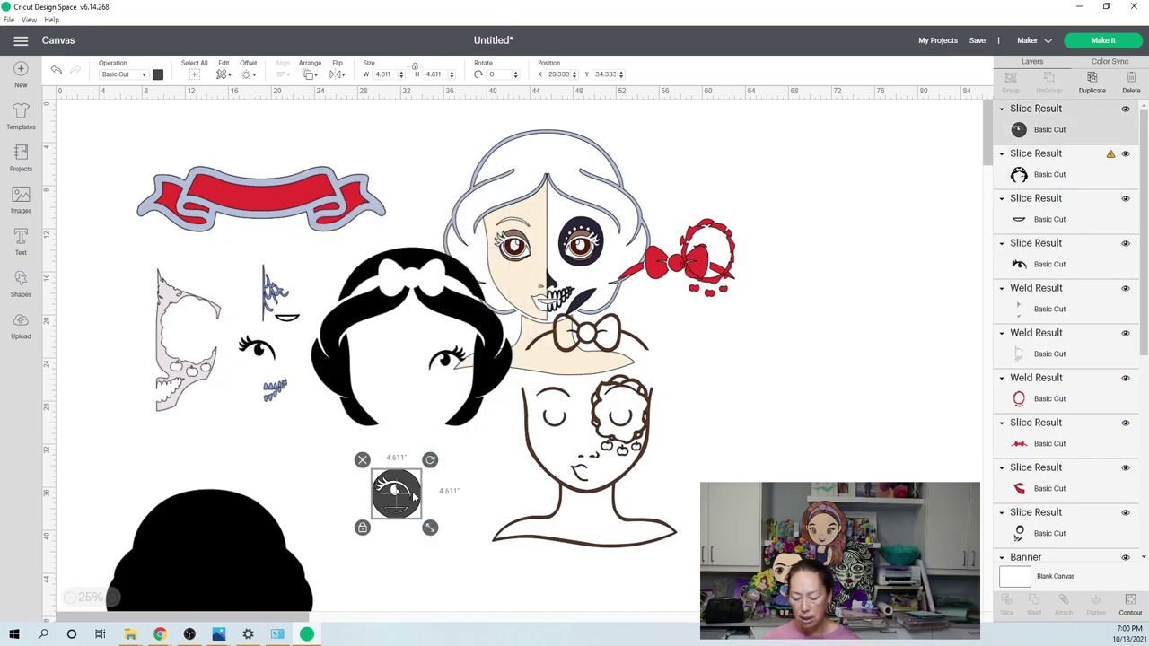
{"action": "key", "text": "Delete"}
{"action": "left_click_drag", "start_coordinate": [363, 308], "coordinate": [315, 319]}
- Place a circle about 5.06 inches wide over the remaining right eye and slice the hair layer with it
{"action": "left_click", "coordinate": [21, 283]}
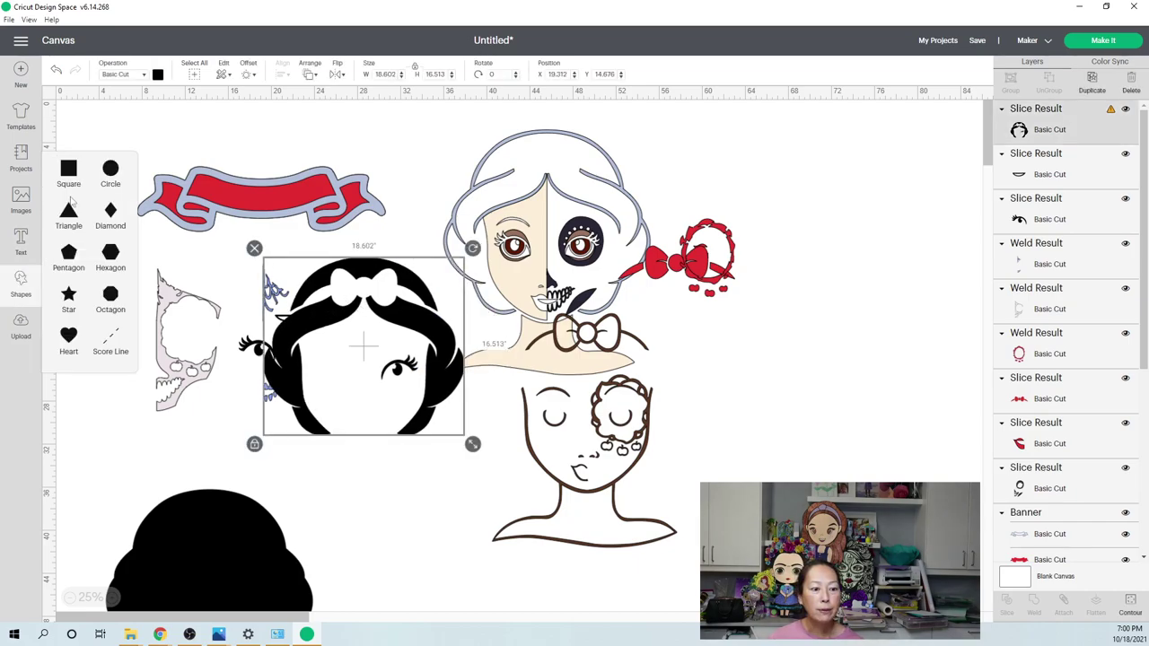
{"action": "left_click", "coordinate": [109, 171]}
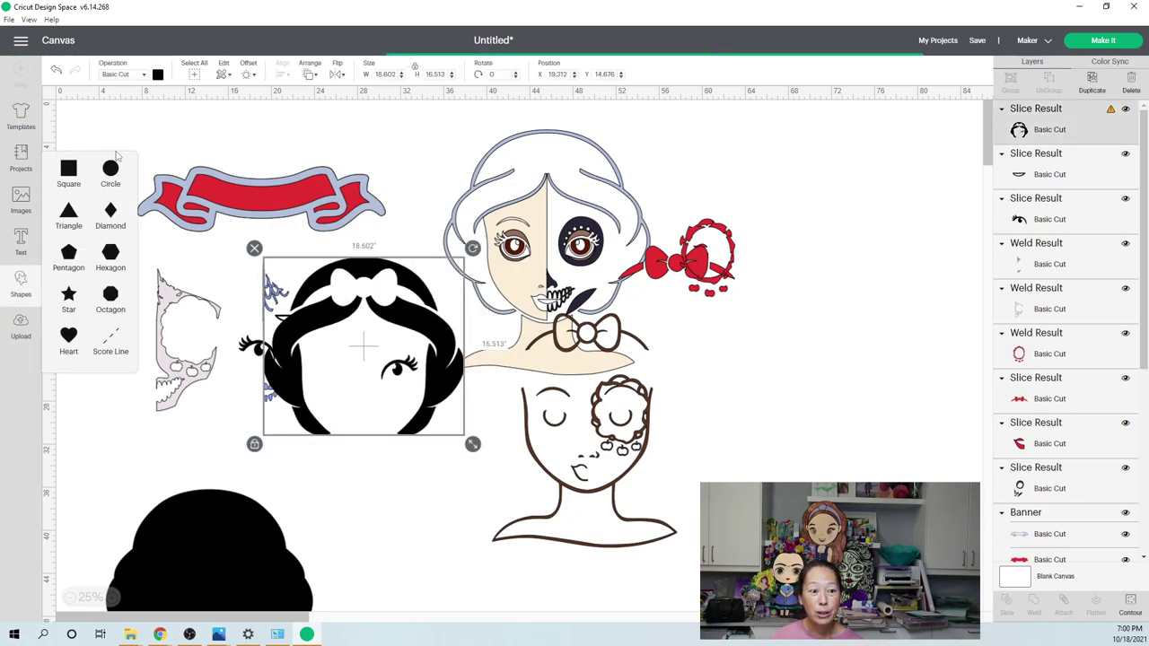
{"action": "left_click_drag", "start_coordinate": [85, 133], "coordinate": [416, 375]}
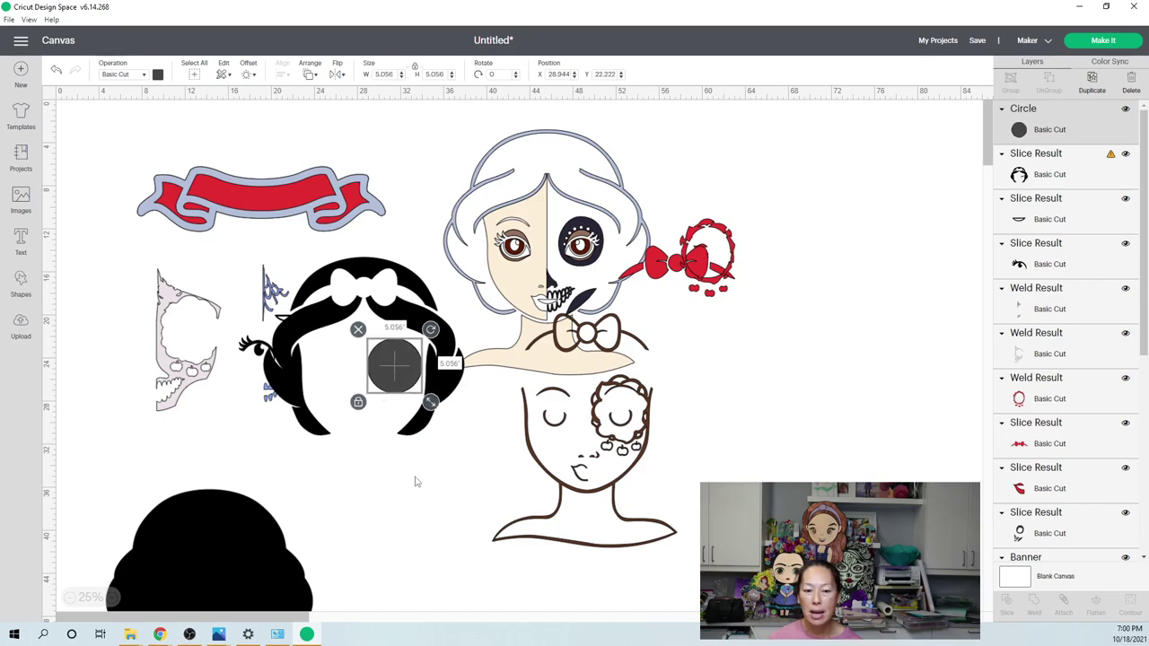
{"action": "left_click", "coordinate": [415, 482]}
{"action": "left_click_drag", "start_coordinate": [415, 482], "coordinate": [362, 344]}
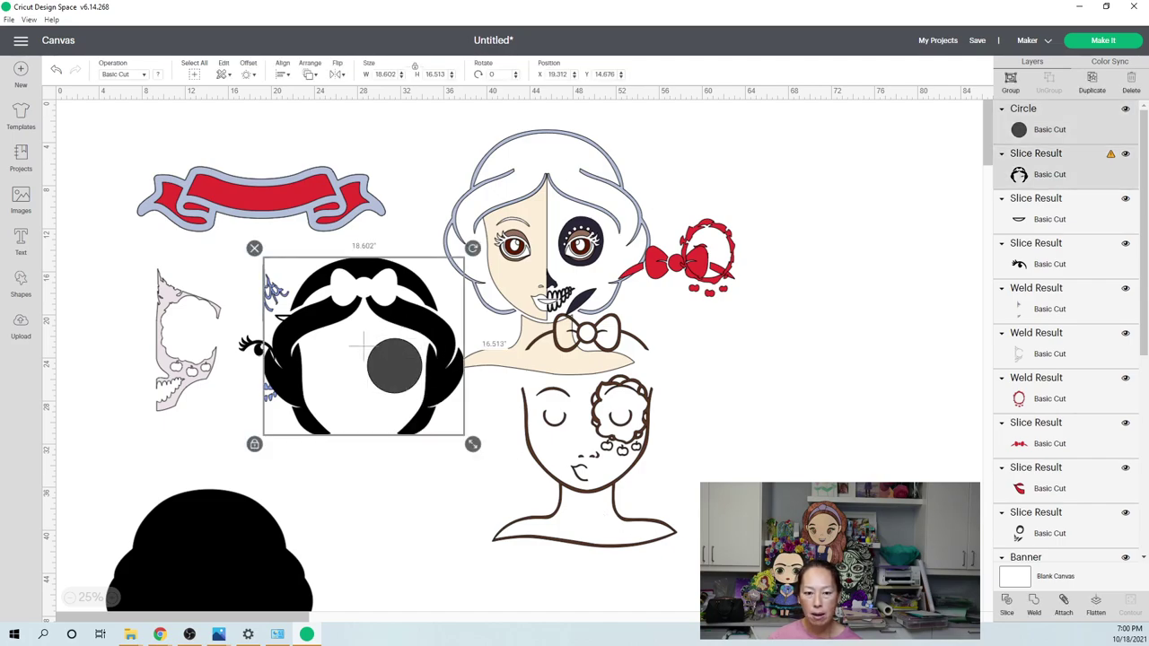
{"action": "left_click", "coordinate": [466, 337]}
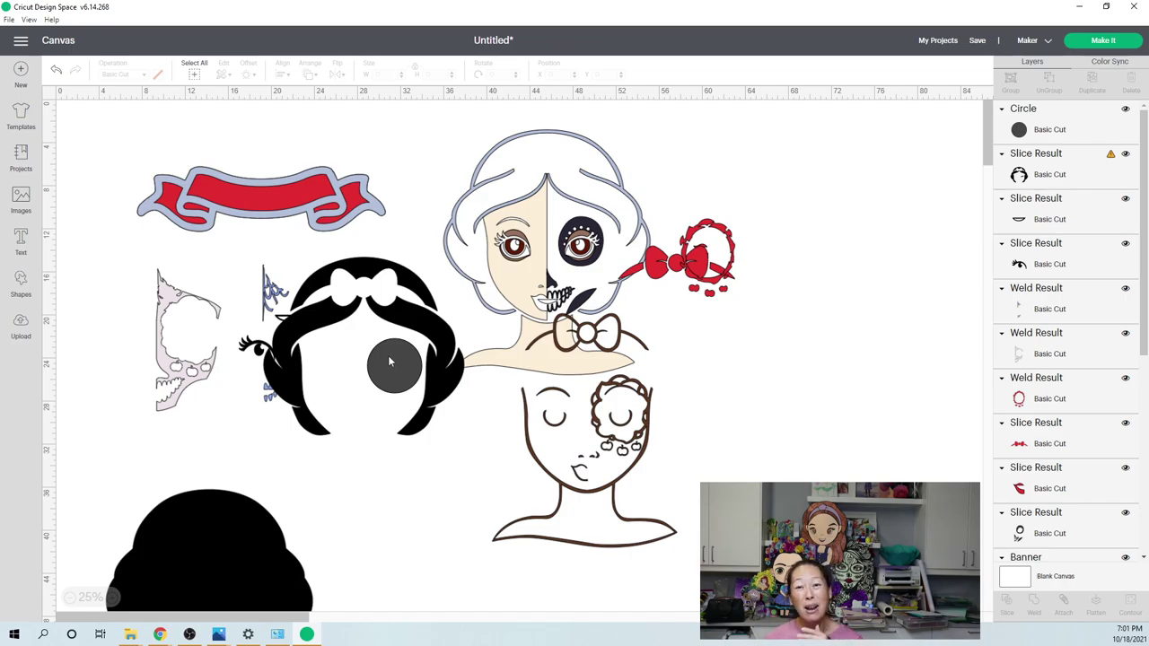
- Move the sliced circle and duplicate right eye below the hair and delete both
{"action": "left_click_drag", "start_coordinate": [391, 364], "coordinate": [377, 495]}
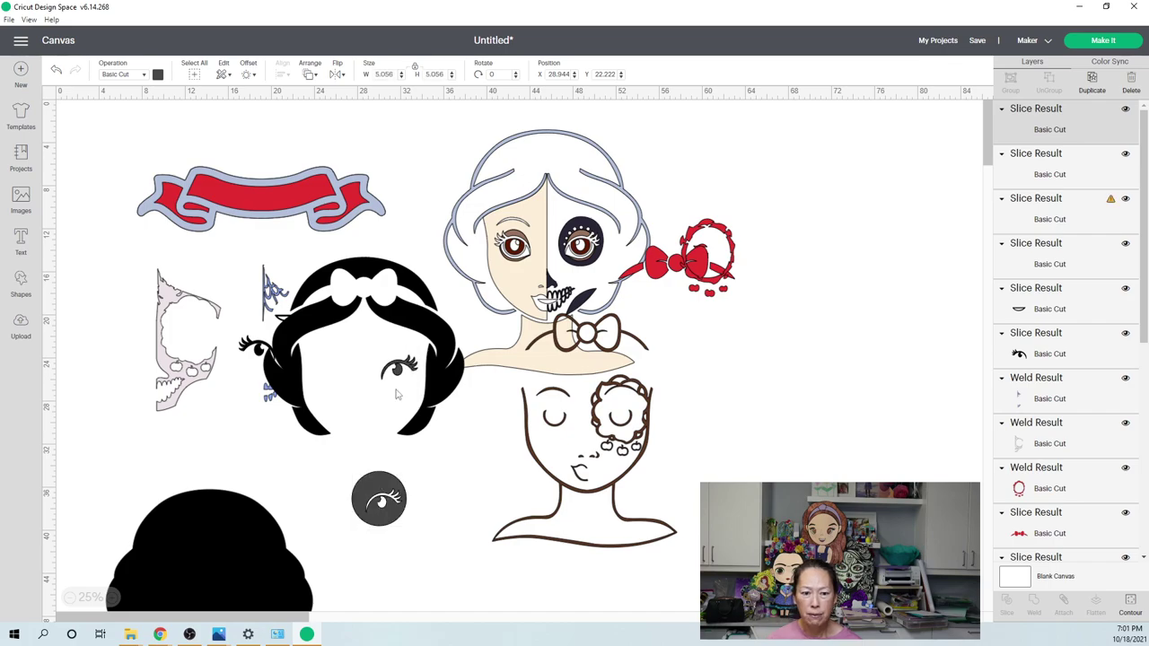
{"action": "left_click", "coordinate": [381, 499]}
{"action": "left_click_drag", "start_coordinate": [407, 568], "coordinate": [369, 487]}
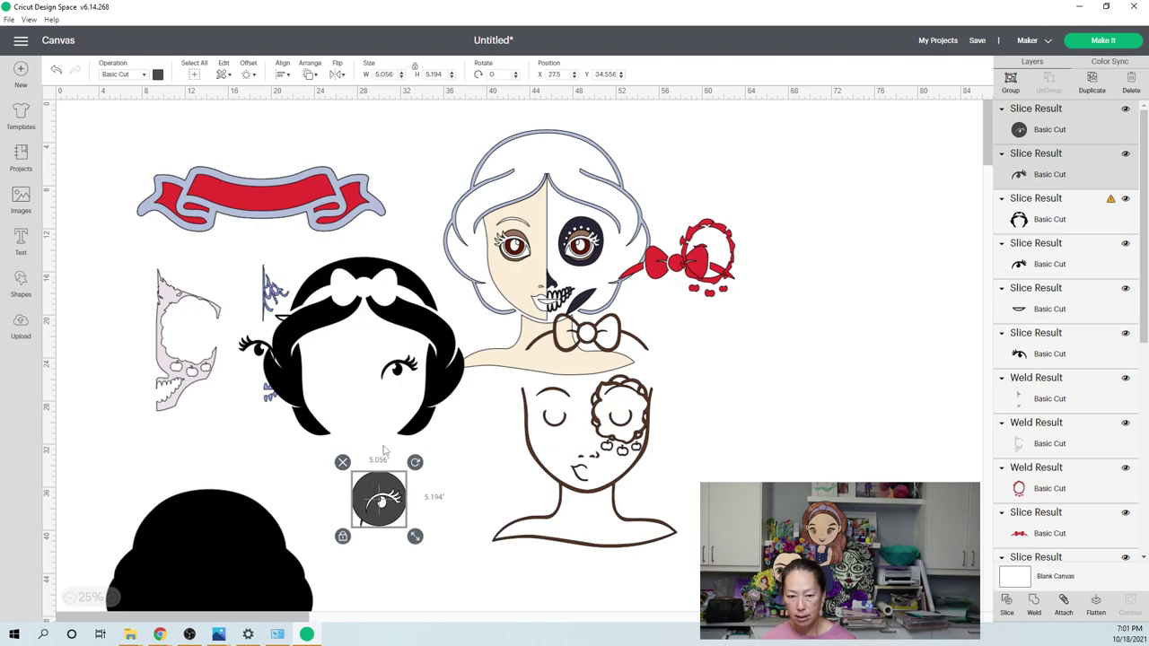
{"action": "key", "text": "Delete"}
- Move the black hair layer off the right eye into the space below it
{"action": "left_click", "coordinate": [393, 388]}
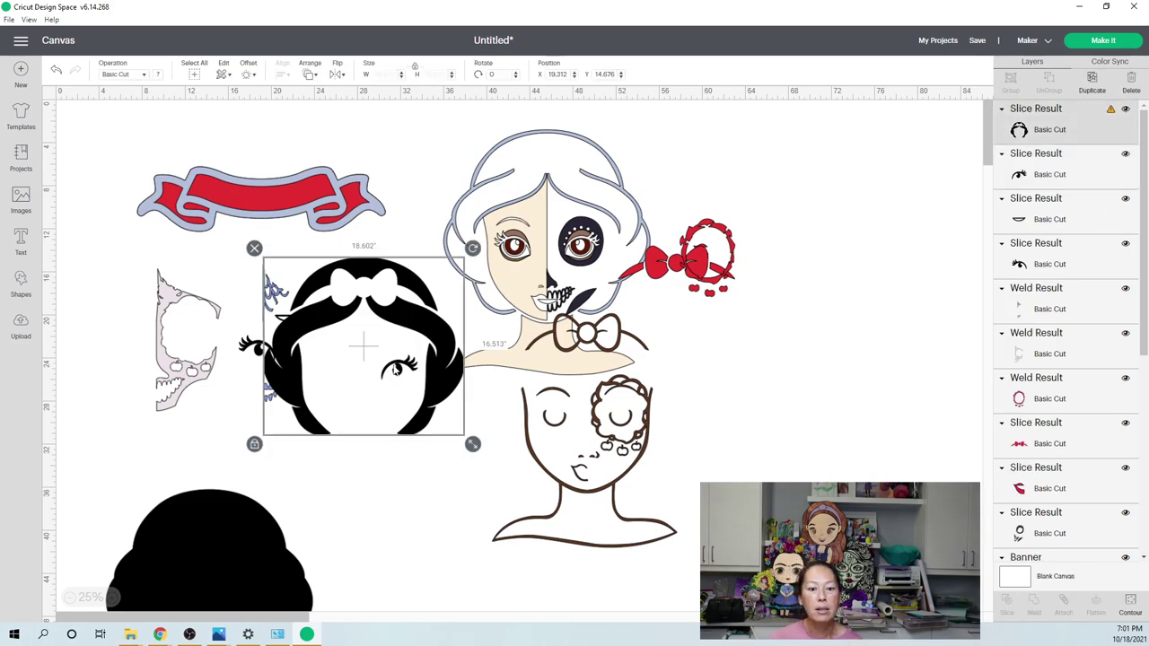
{"action": "left_click_drag", "start_coordinate": [393, 388], "coordinate": [499, 471]}
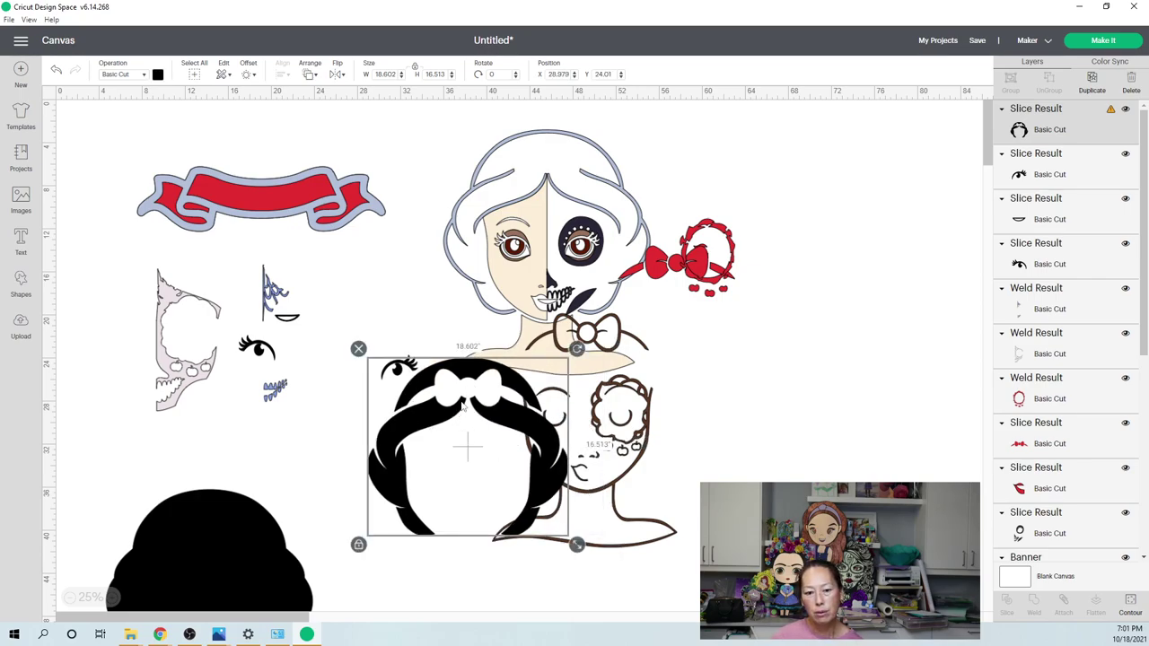
{"action": "left_click_drag", "start_coordinate": [487, 415], "coordinate": [442, 437]}
- Duplicate the black hair layer twice
{"action": "left_click", "coordinate": [414, 498]}
{"action": "left_click", "coordinate": [453, 454]}
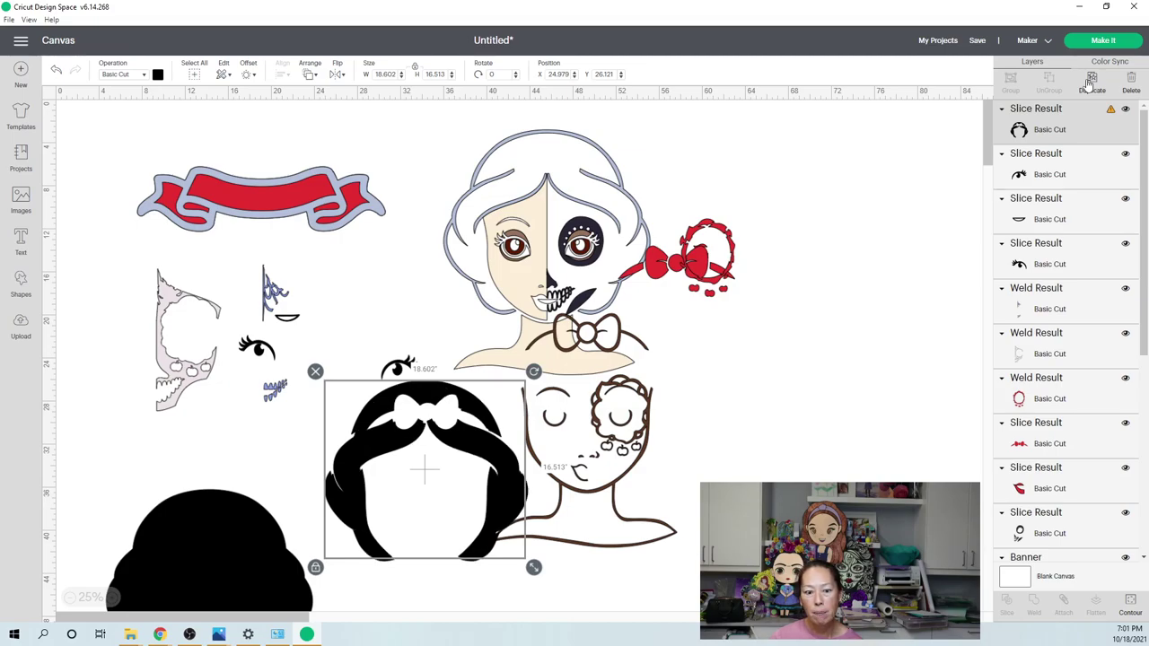
{"action": "left_click", "coordinate": [1089, 83]}
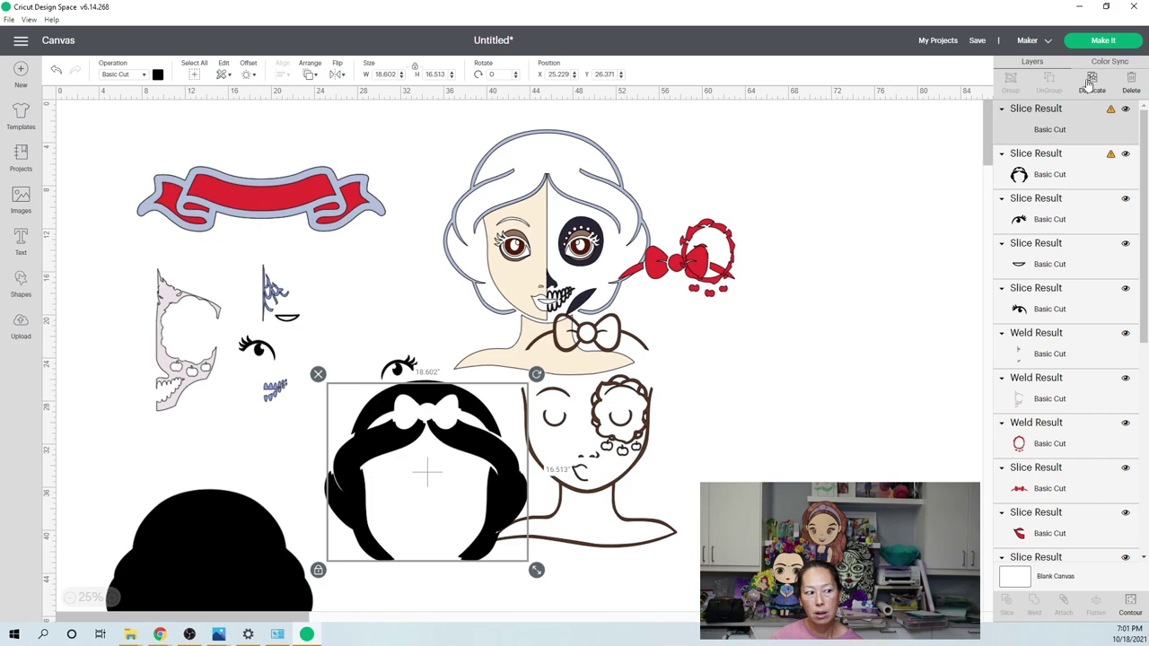
{"action": "left_click", "coordinate": [1089, 83]}
- Hide the crown and right hair contours on the top copy and move the remaining left hair section up beside the banner
{"action": "left_click", "coordinate": [1130, 610]}
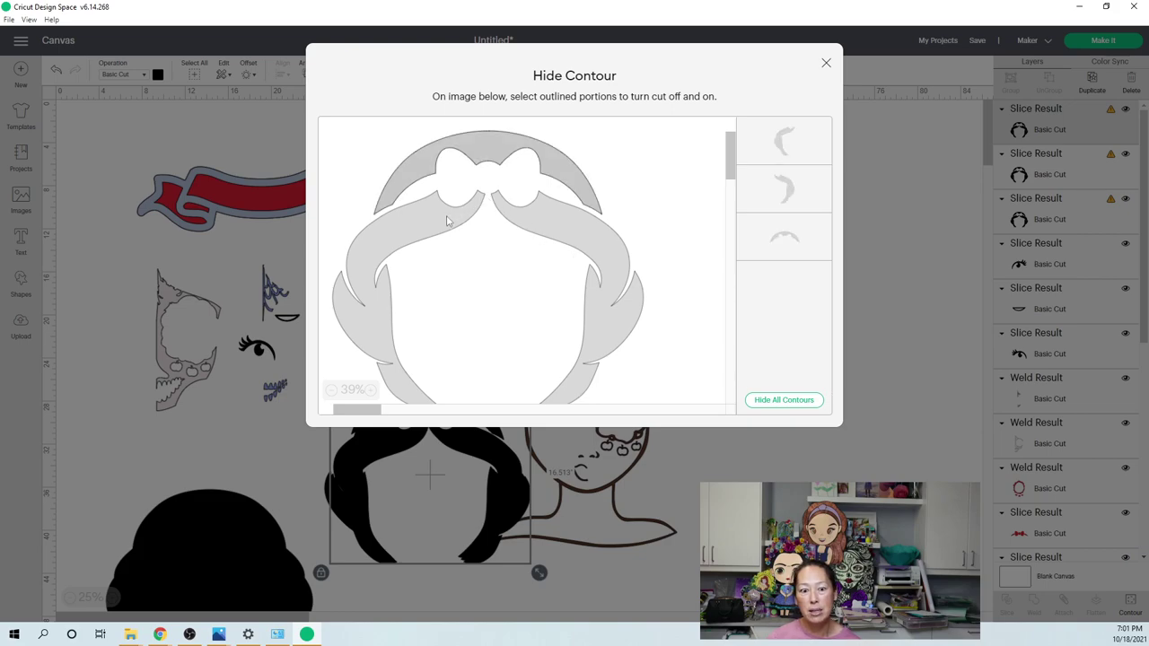
{"action": "left_click", "coordinate": [515, 211]}
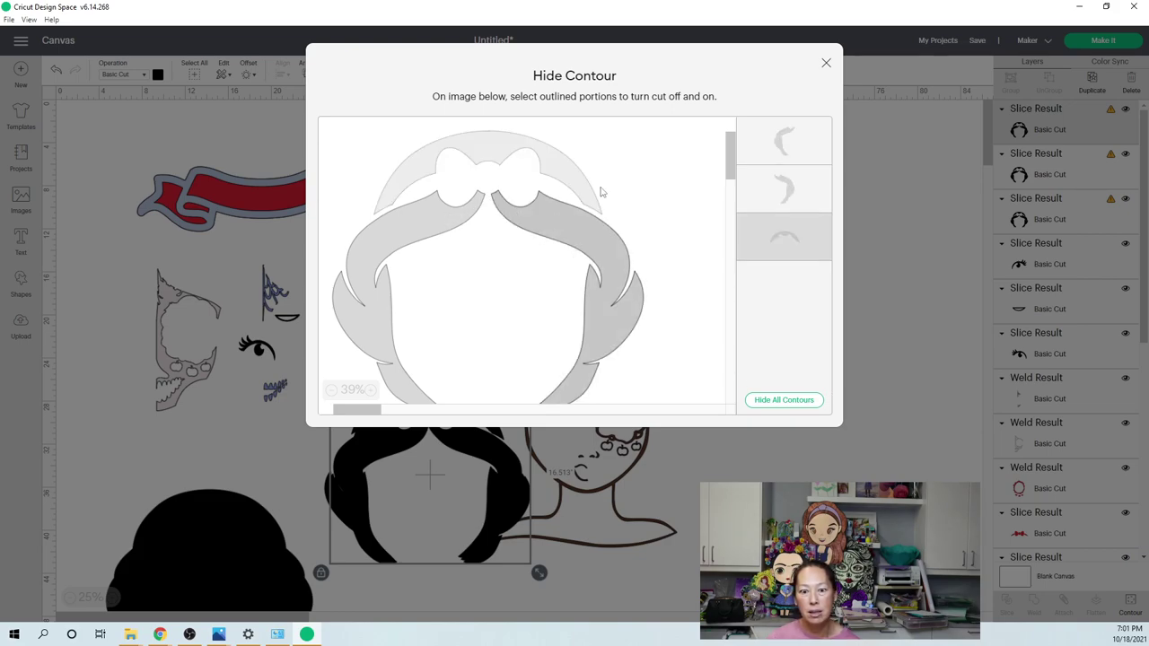
{"action": "left_click", "coordinate": [806, 196]}
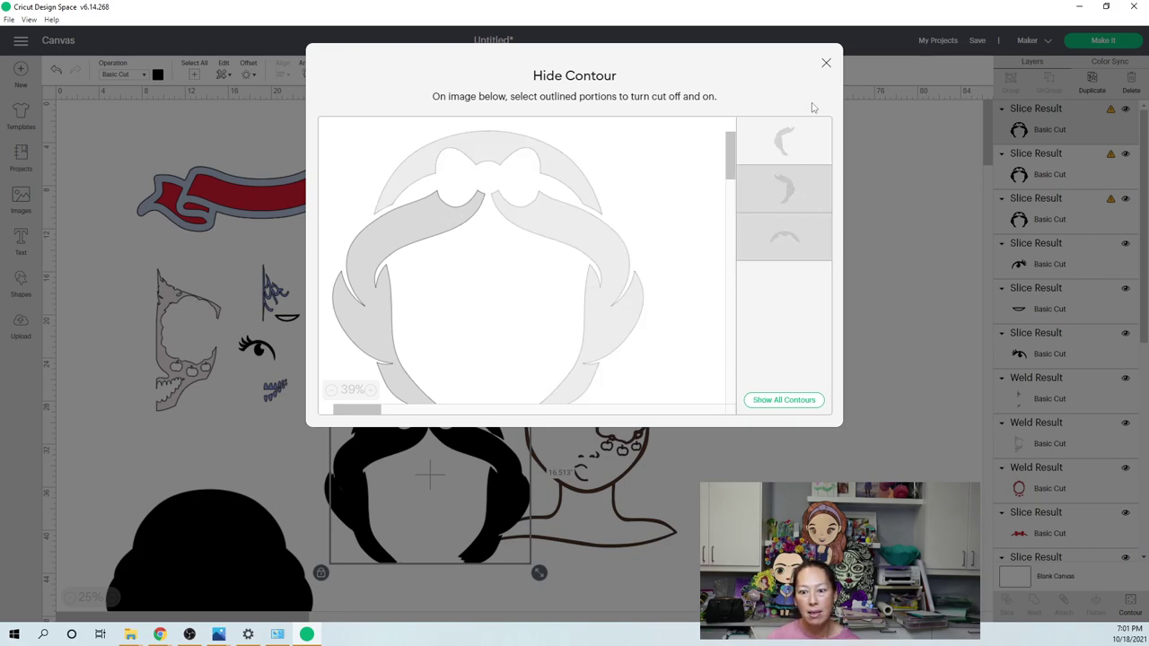
{"action": "left_click", "coordinate": [826, 68]}
{"action": "left_click_drag", "start_coordinate": [415, 404], "coordinate": [427, 194]}
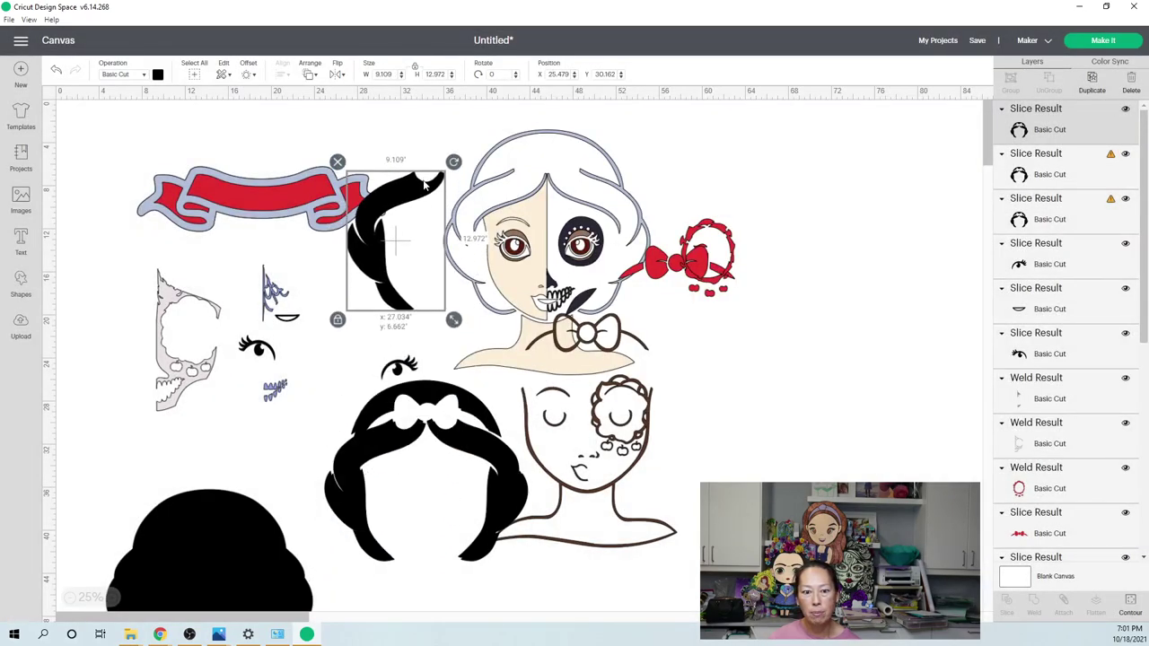
- Hide the crown and left hair contours on the second black hair copy and move the remaining right section beside the red bow
{"action": "left_click_drag", "start_coordinate": [500, 458], "coordinate": [568, 434]}
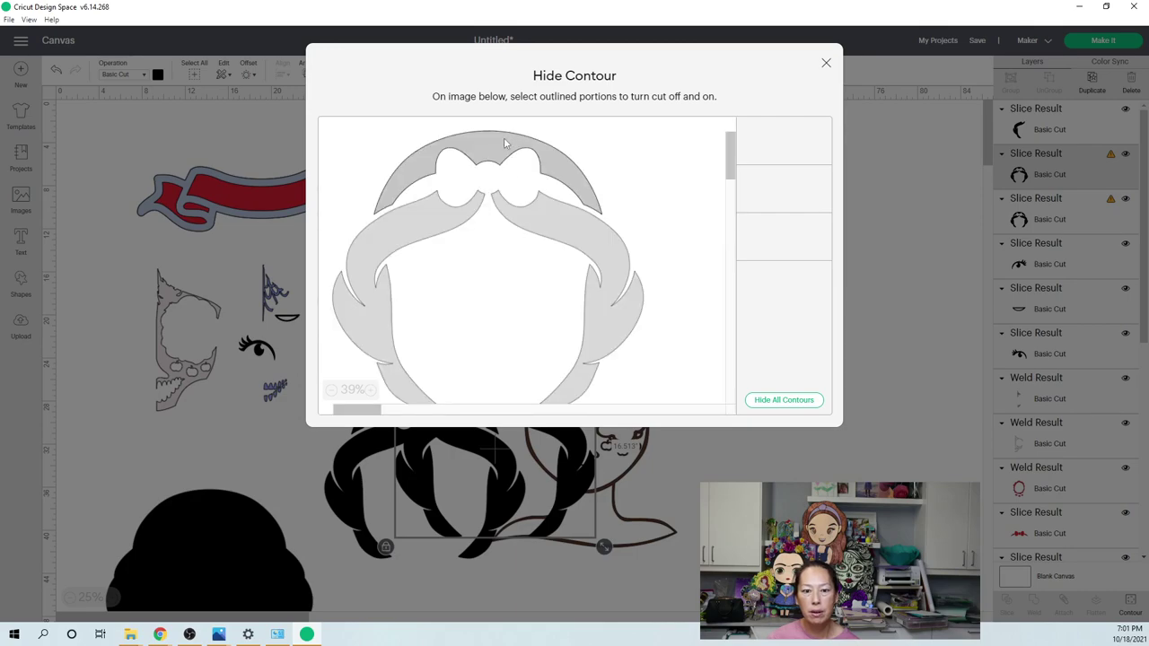
{"action": "left_click", "coordinate": [505, 143]}
{"action": "left_click", "coordinate": [449, 226]}
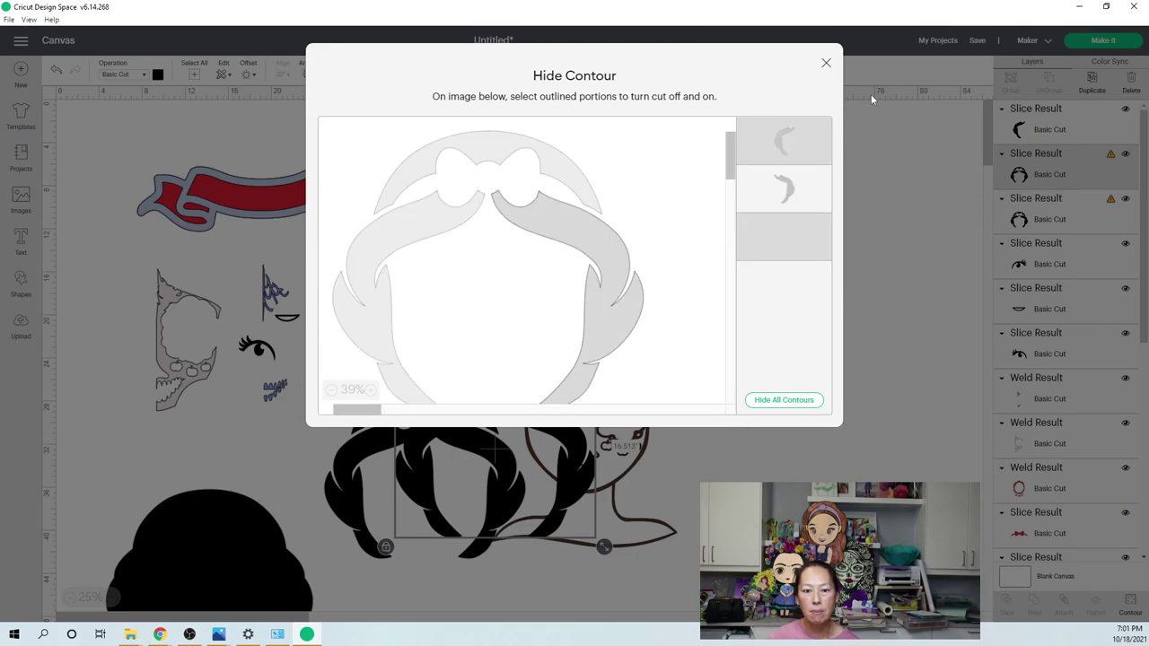
{"action": "left_click", "coordinate": [827, 65]}
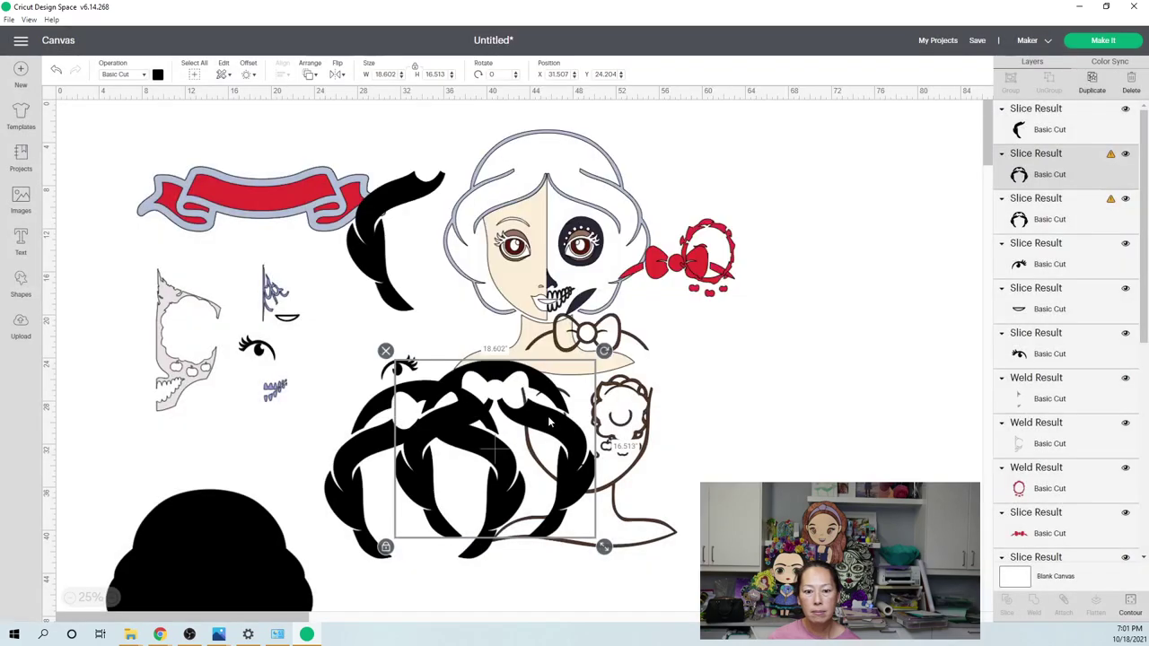
{"action": "left_click_drag", "start_coordinate": [548, 431], "coordinate": [687, 188]}
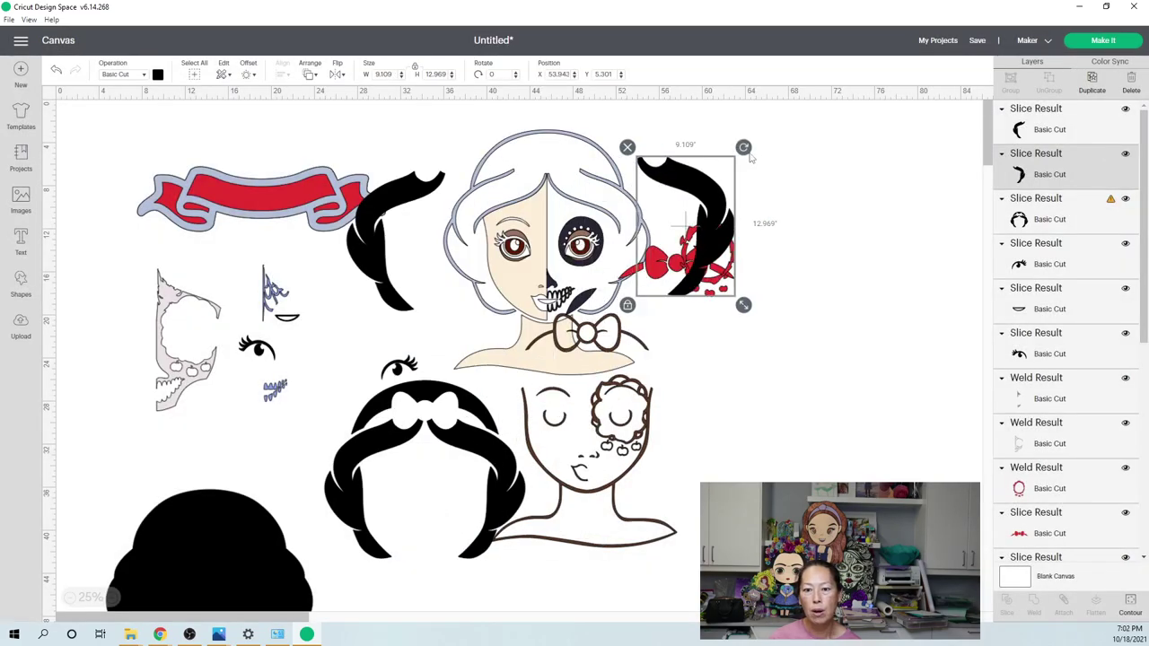
- Unlock the right hair section's proportions, rotate it to 329.06 degrees and place it overlapping the left hair section near the banner
{"action": "left_click", "coordinate": [628, 305]}
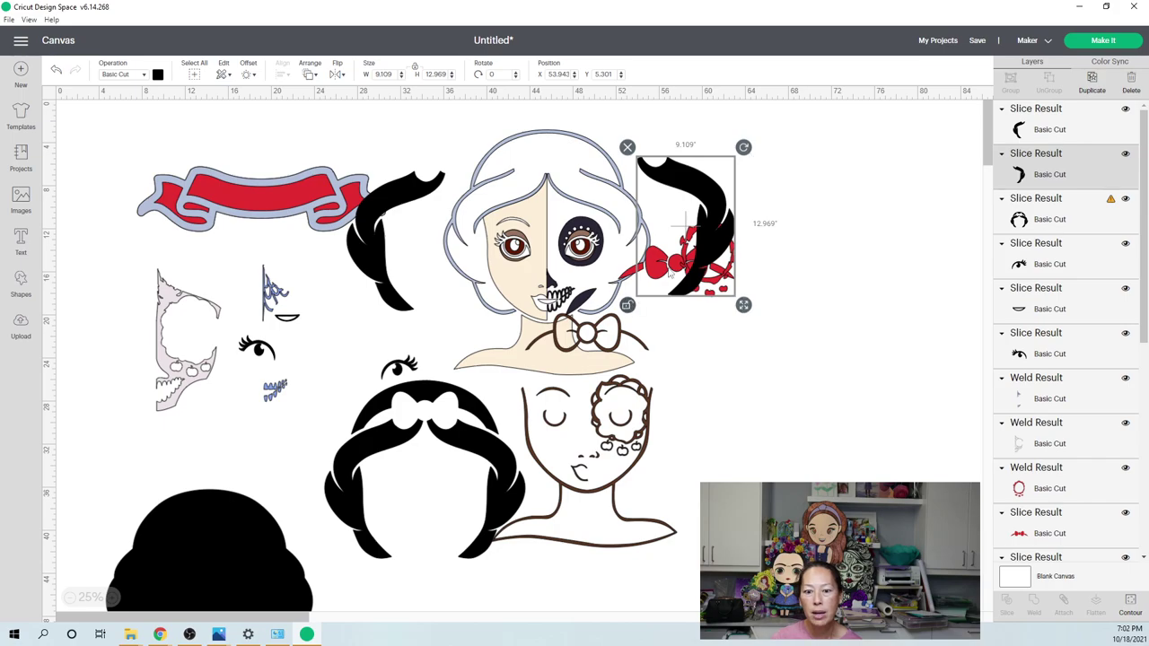
{"action": "left_click_drag", "start_coordinate": [744, 146], "coordinate": [699, 137]}
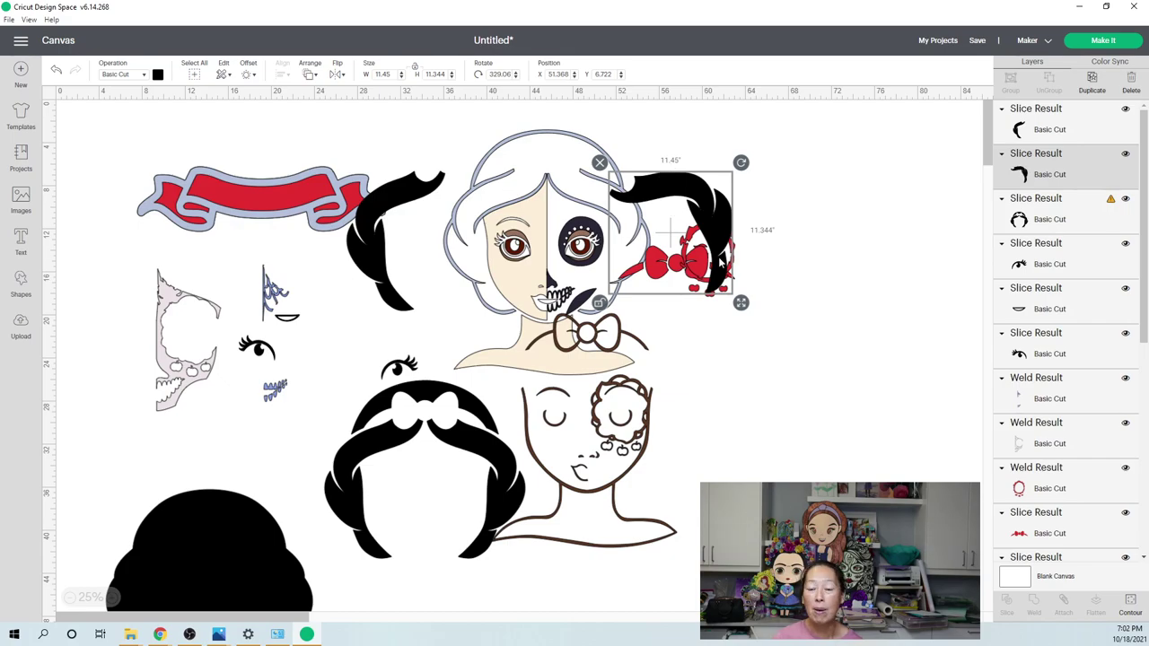
{"action": "left_click_drag", "start_coordinate": [690, 206], "coordinate": [359, 210]}
- Hide both side hair contours on the remaining black hair layer and move the leftover crown piece onto the other hair sections
{"action": "left_click", "coordinate": [406, 395]}
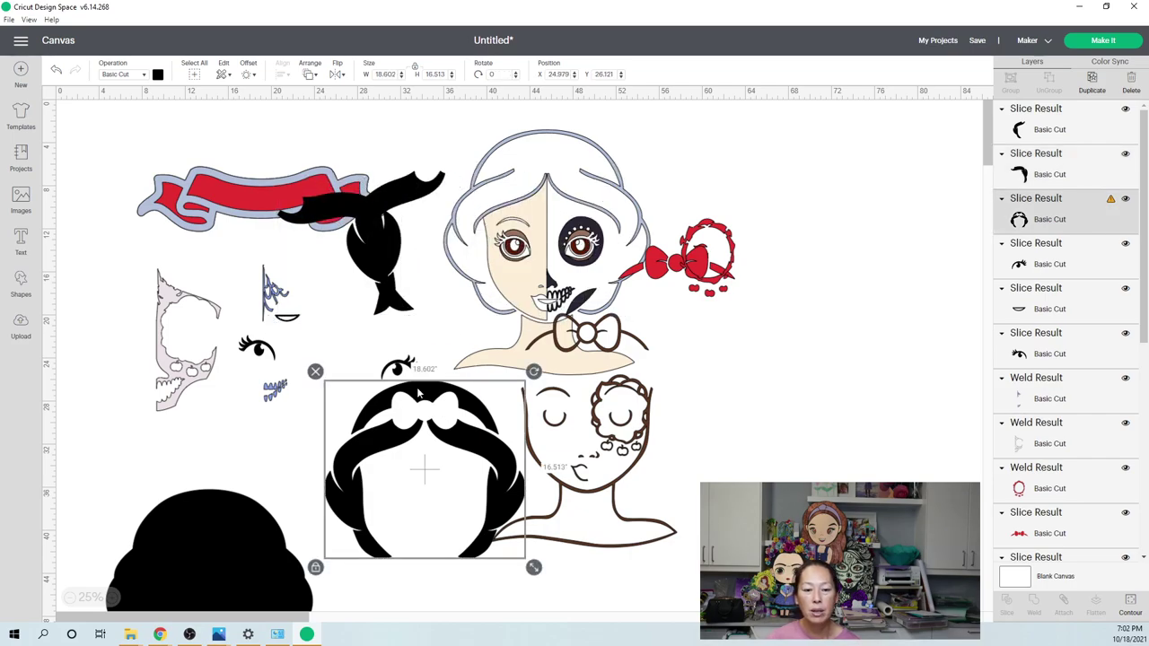
{"action": "left_click", "coordinate": [1130, 605]}
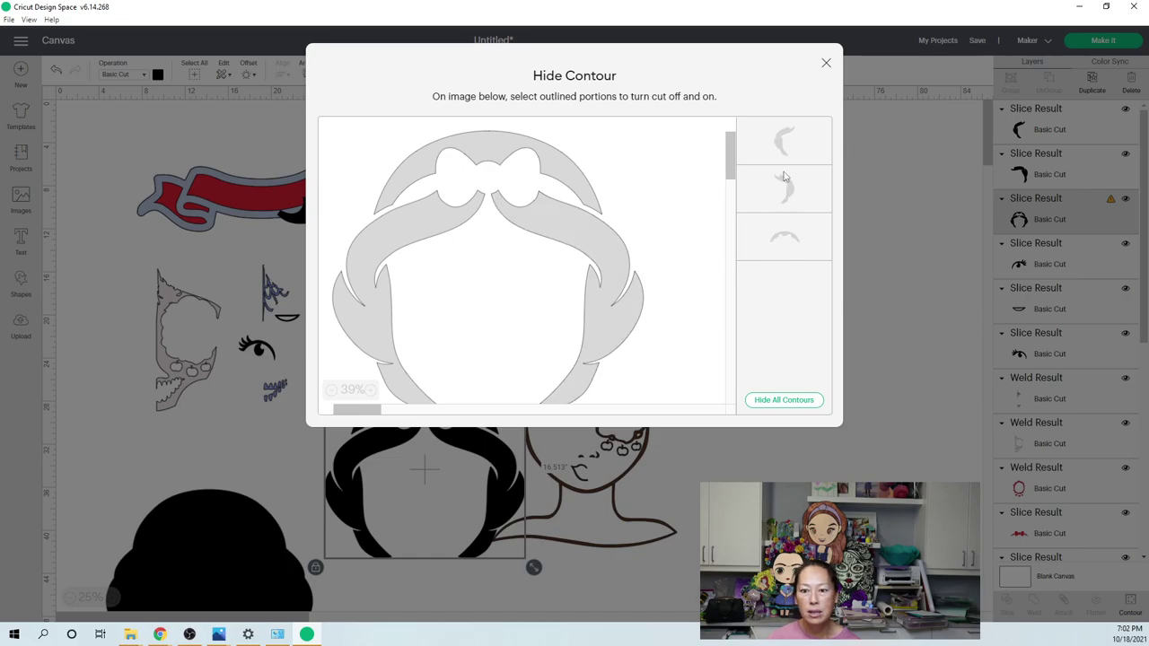
{"action": "left_click", "coordinate": [784, 148]}
{"action": "left_click", "coordinate": [785, 190]}
{"action": "left_click", "coordinate": [826, 63]}
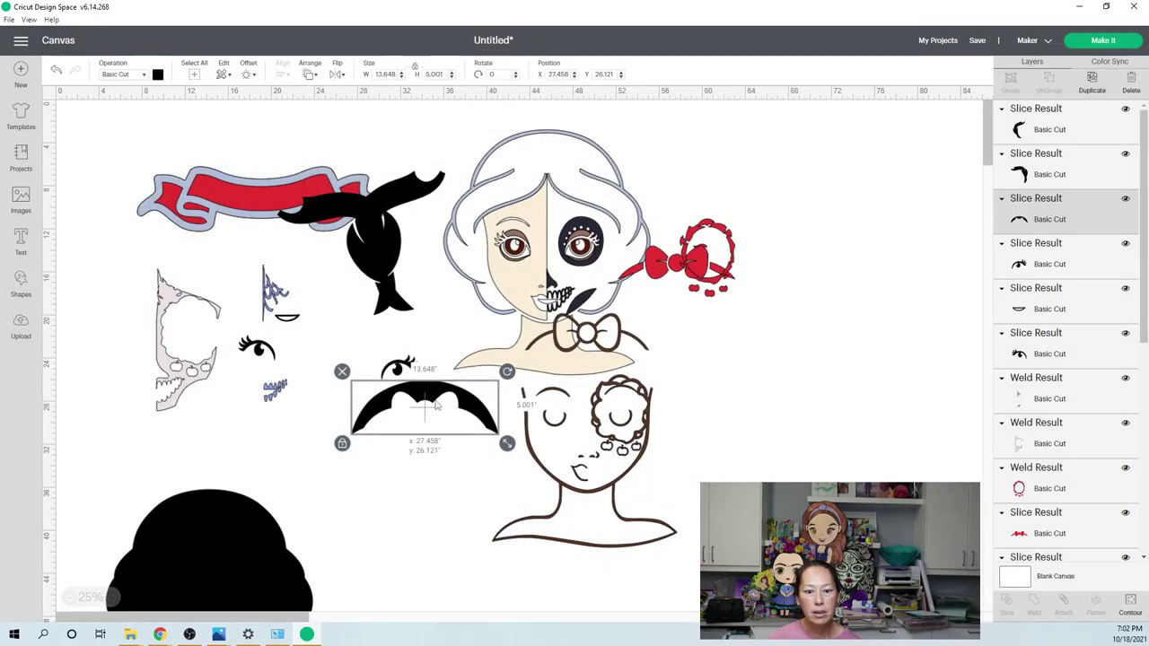
{"action": "left_click_drag", "start_coordinate": [437, 405], "coordinate": [407, 434]}
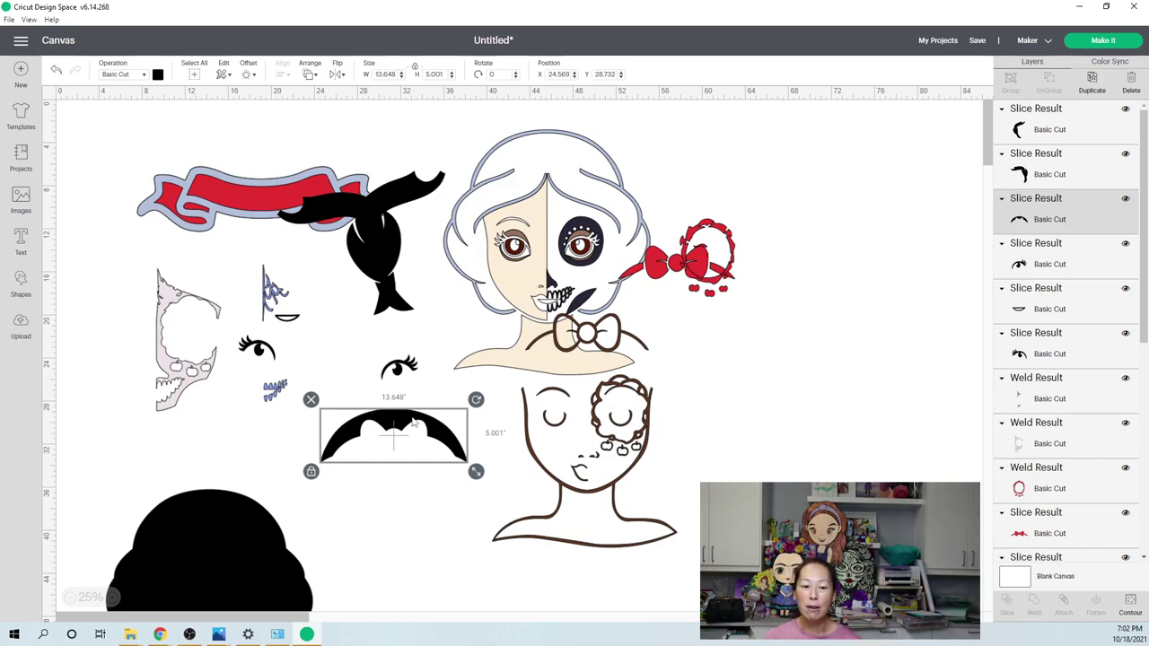
{"action": "left_click_drag", "start_coordinate": [413, 425], "coordinate": [373, 198]}
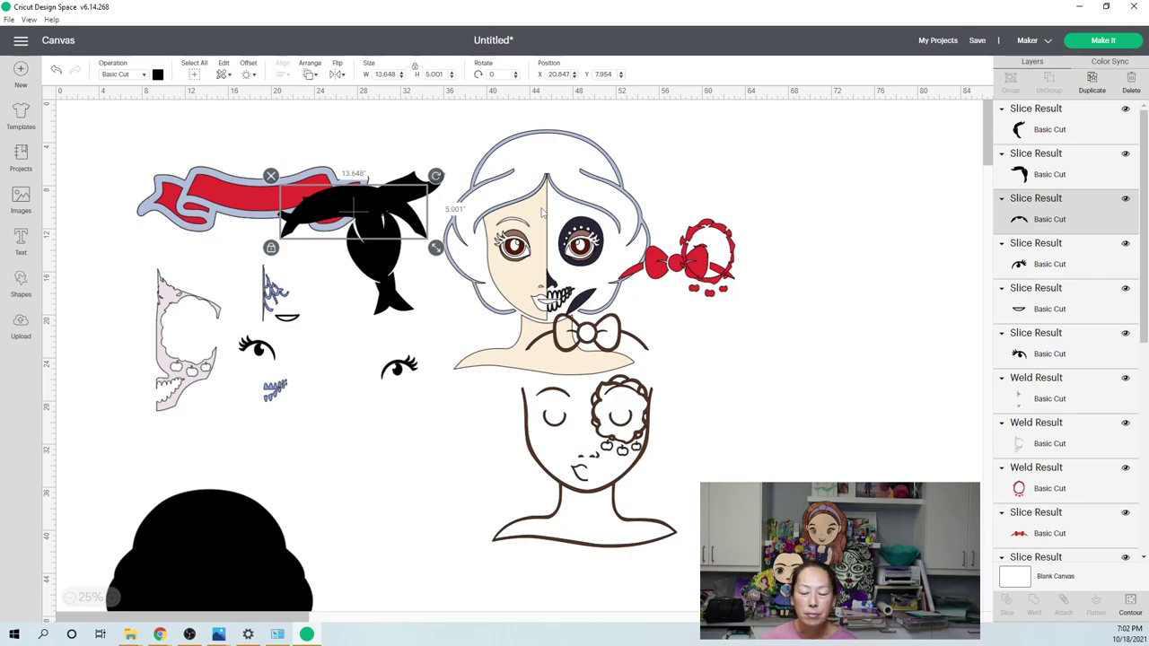
- Move the blue hair outline below the face and shift the brown line art clear of it into the space beneath the black hair pieces
{"action": "left_click_drag", "start_coordinate": [542, 212], "coordinate": [750, 395]}
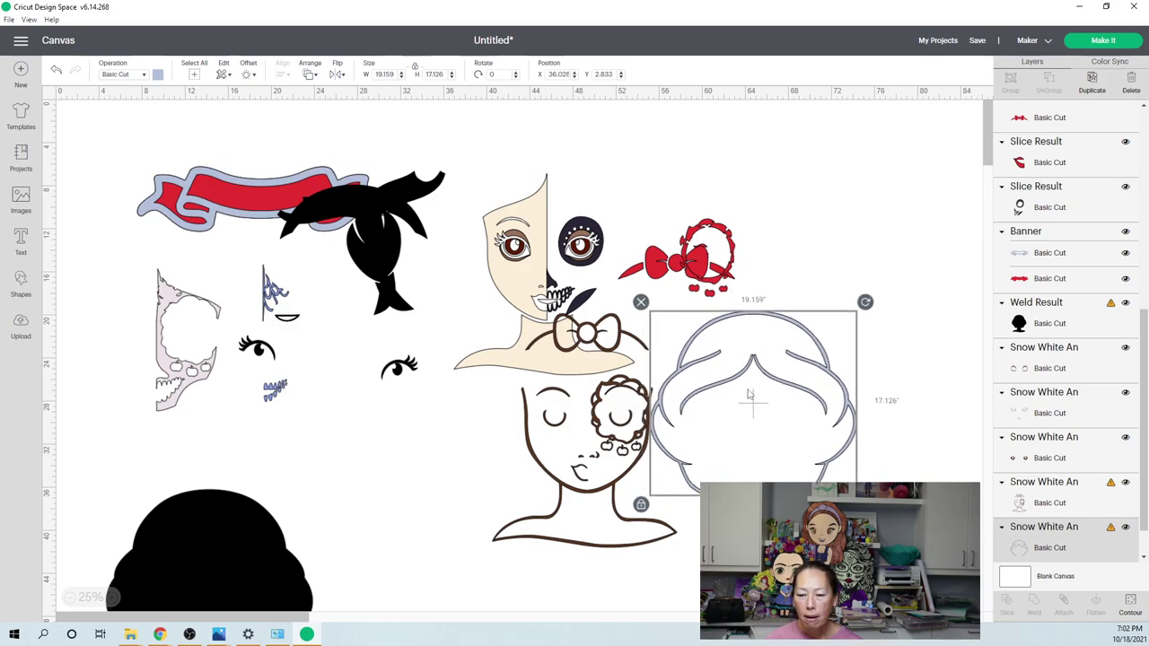
{"action": "left_click_drag", "start_coordinate": [749, 396], "coordinate": [627, 395]}
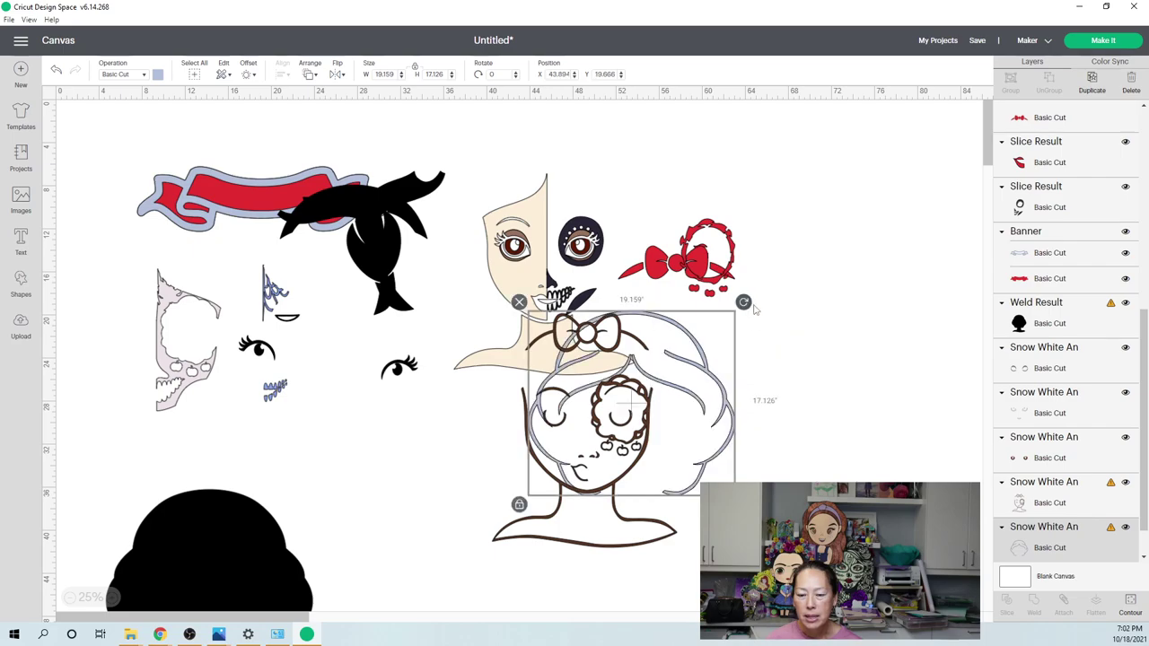
{"action": "left_click_drag", "start_coordinate": [637, 321], "coordinate": [427, 315]}
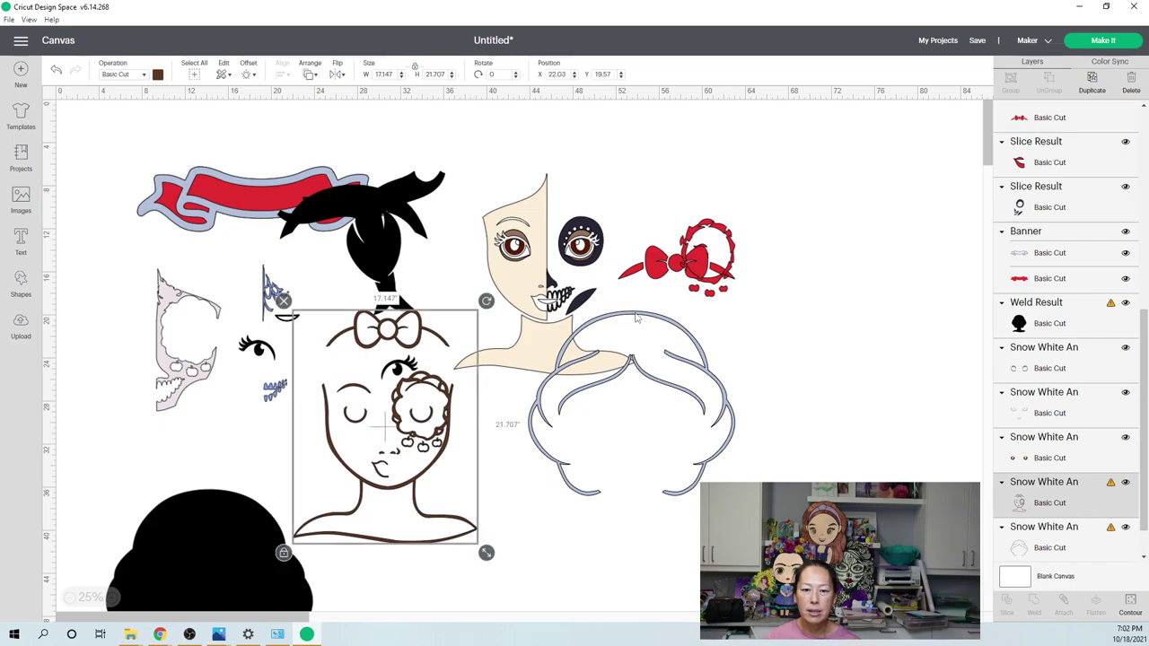
{"action": "left_click", "coordinate": [635, 319]}
{"action": "left_click_drag", "start_coordinate": [636, 317], "coordinate": [655, 366]}
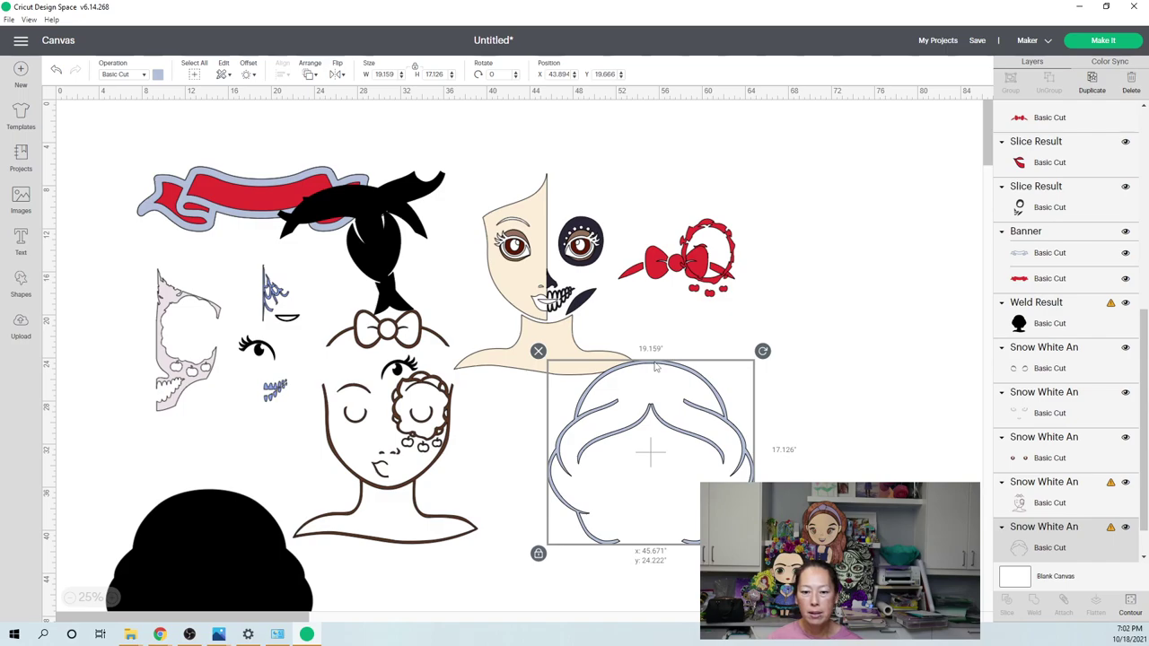
{"action": "left_click_drag", "start_coordinate": [655, 366], "coordinate": [624, 429]}
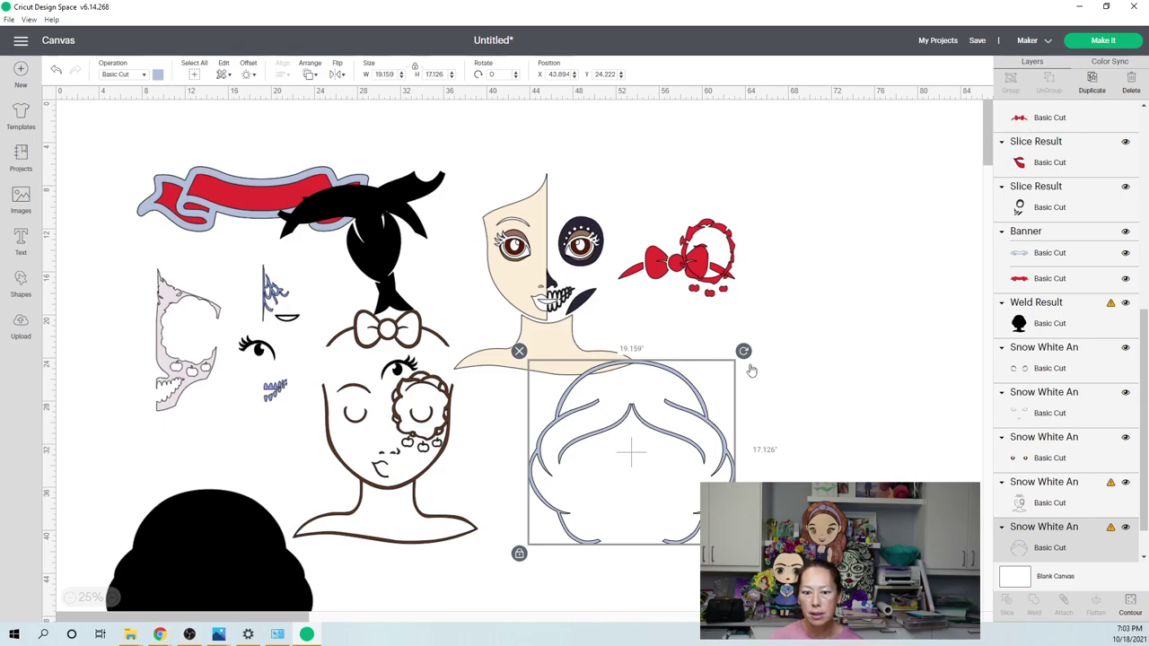
- Duplicate the blue hair outline twice and hide every contour except the right bang line on the top copy
{"action": "left_click", "coordinate": [1090, 83]}
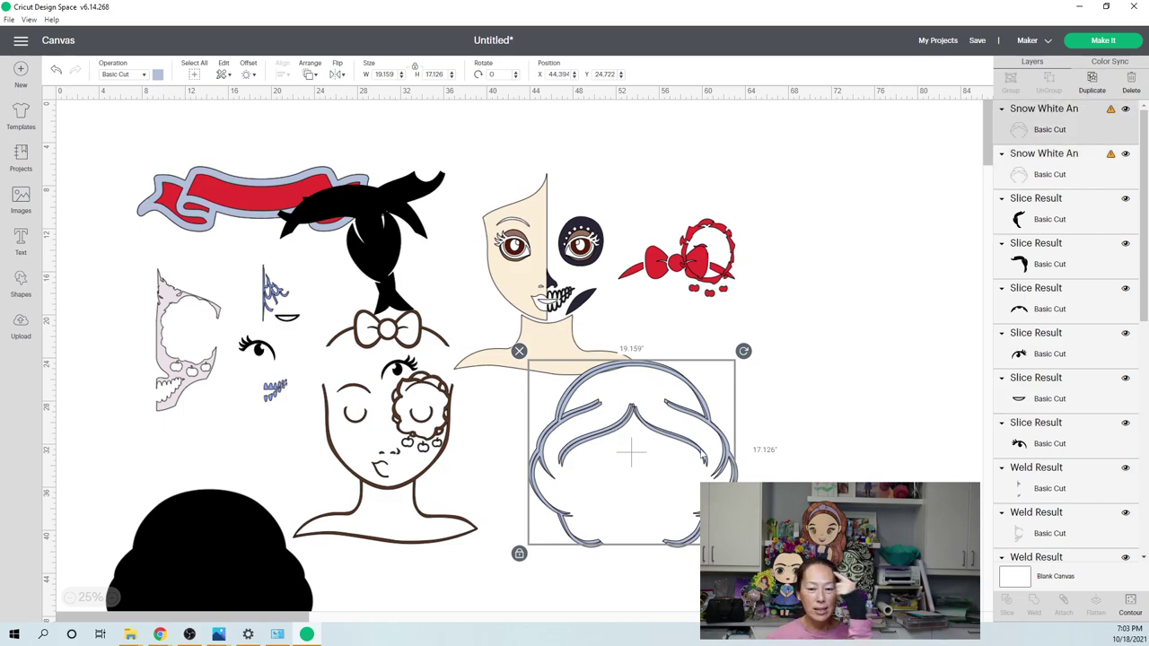
{"action": "left_click", "coordinate": [1127, 607]}
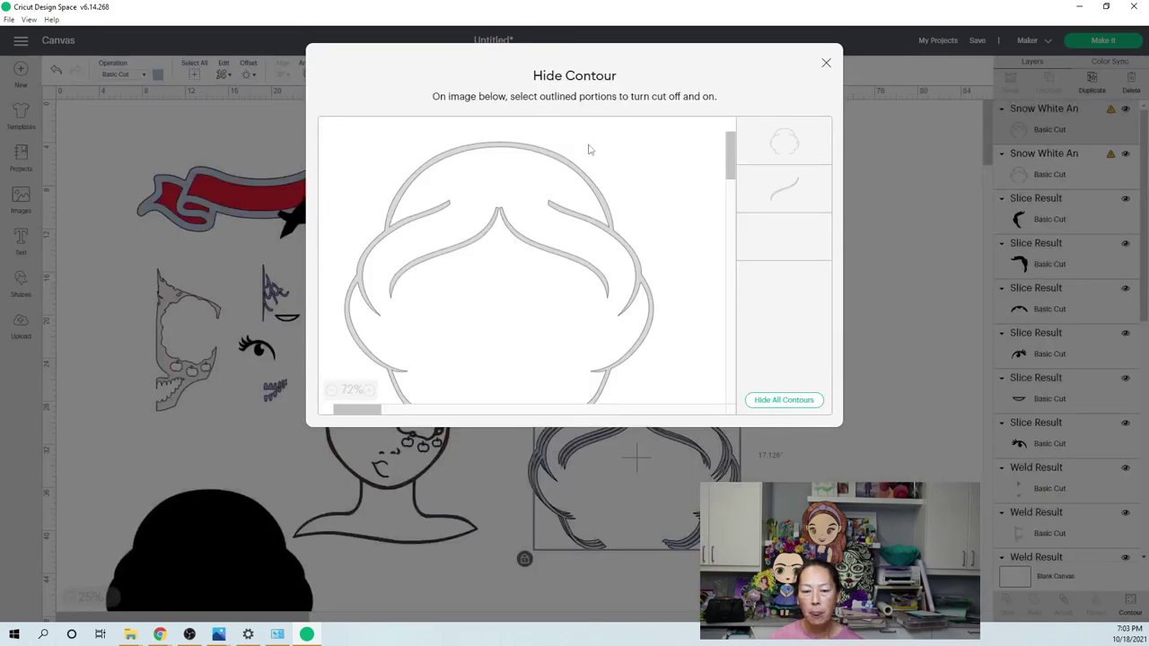
{"action": "left_click", "coordinate": [781, 142]}
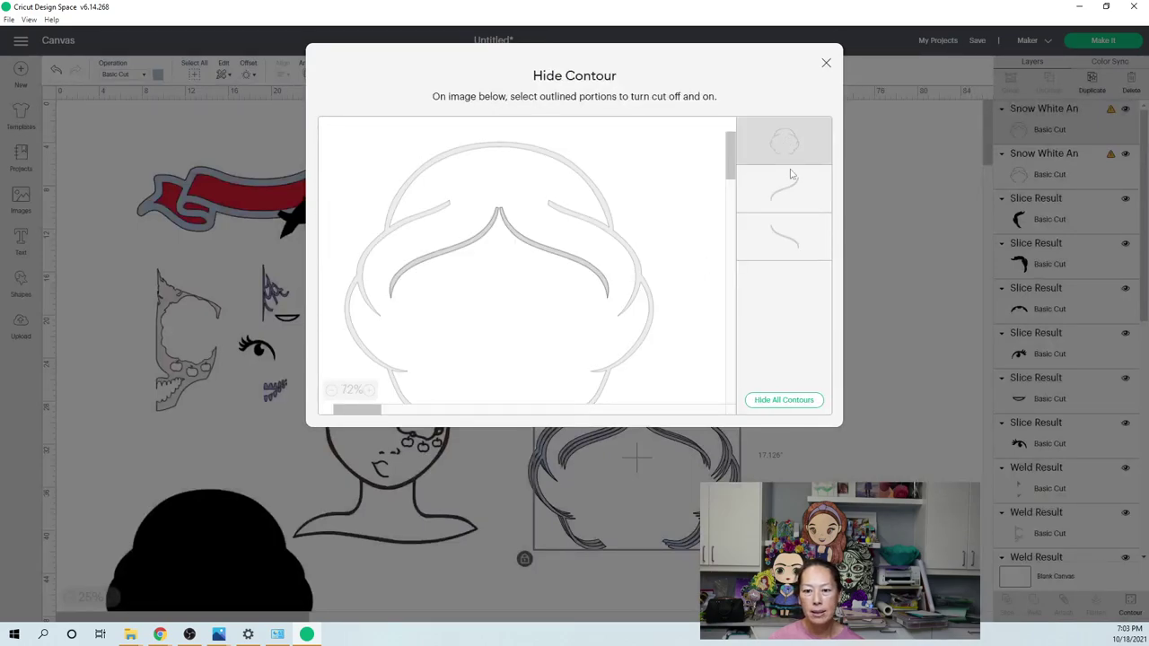
{"action": "left_click", "coordinate": [793, 184]}
{"action": "left_click", "coordinate": [827, 68]}
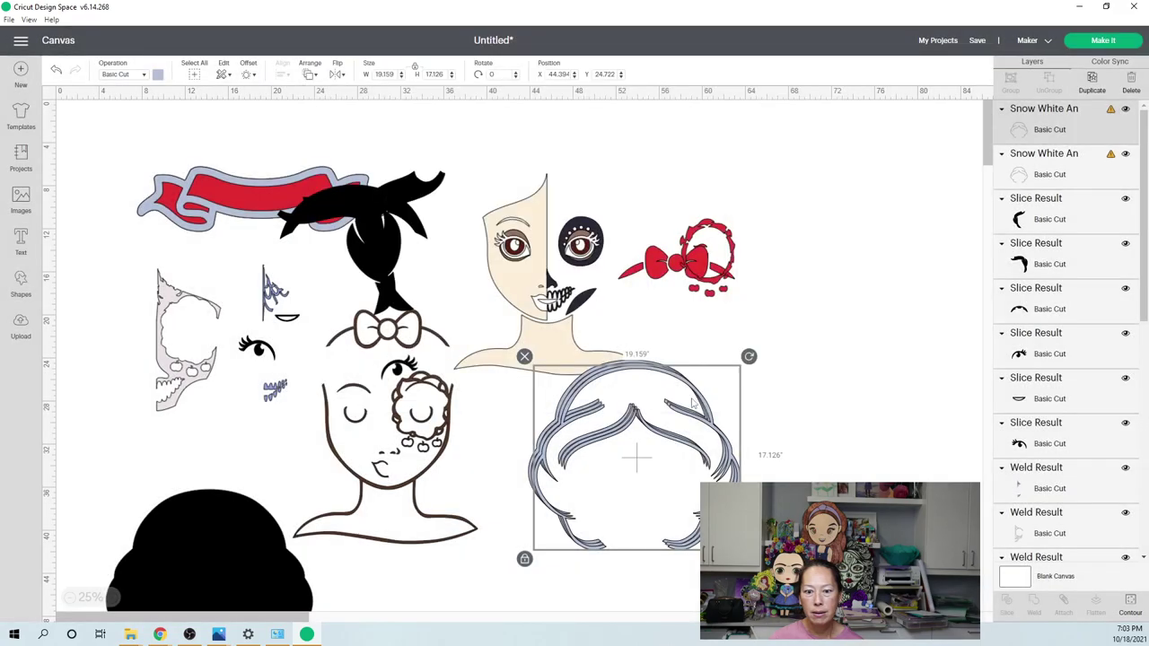
- Move the isolated right bang line up above the skull half of the face
{"action": "left_click", "coordinate": [677, 437]}
{"action": "left_click_drag", "start_coordinate": [678, 437], "coordinate": [675, 266]}
{"action": "mouse_move", "coordinate": [665, 150]}
{"action": "left_mouse_down"}
{"action": "mouse_move", "coordinate": [651, 144]}
{"action": "mouse_move", "coordinate": [628, 172]}
{"action": "left_mouse_up"}
- Hide the right bang contour on the other outline copy so only the left bang line remains, and move it above the face
{"action": "left_click", "coordinate": [684, 413]}
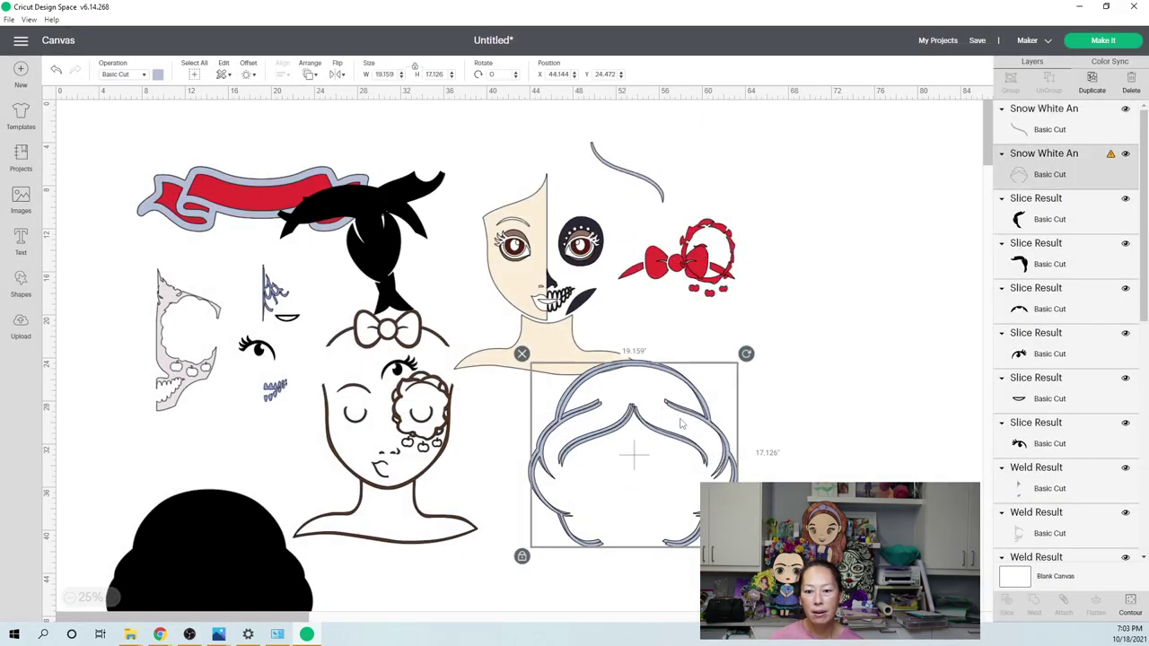
{"action": "left_click", "coordinate": [1130, 607]}
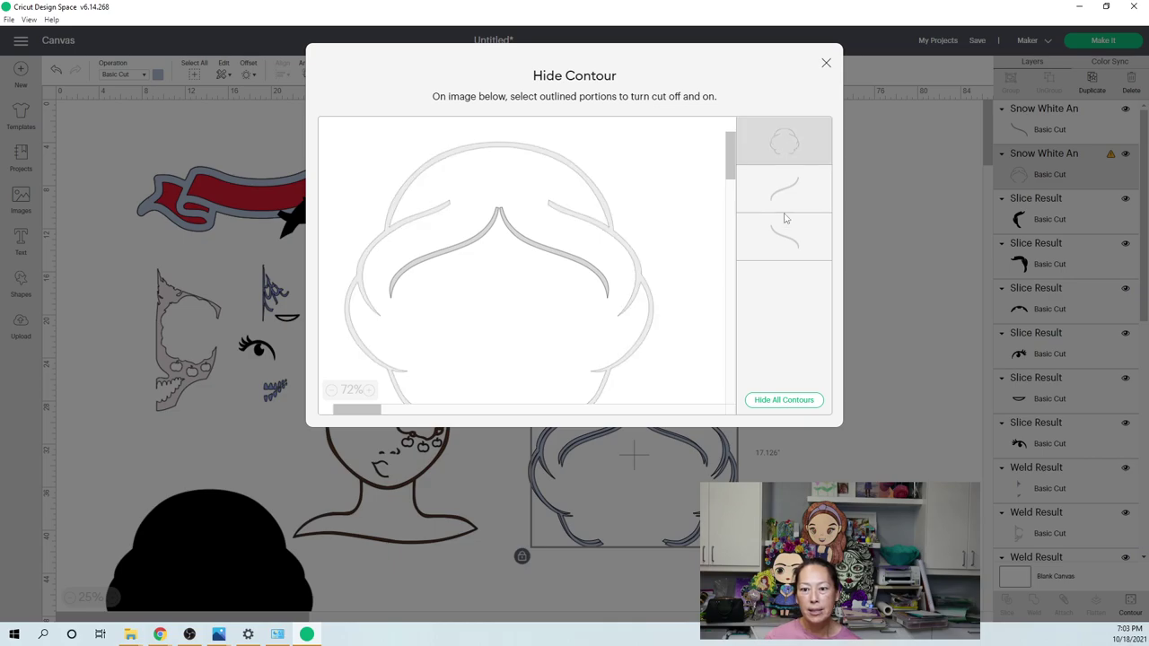
{"action": "left_click", "coordinate": [785, 236]}
{"action": "left_click", "coordinate": [826, 62]}
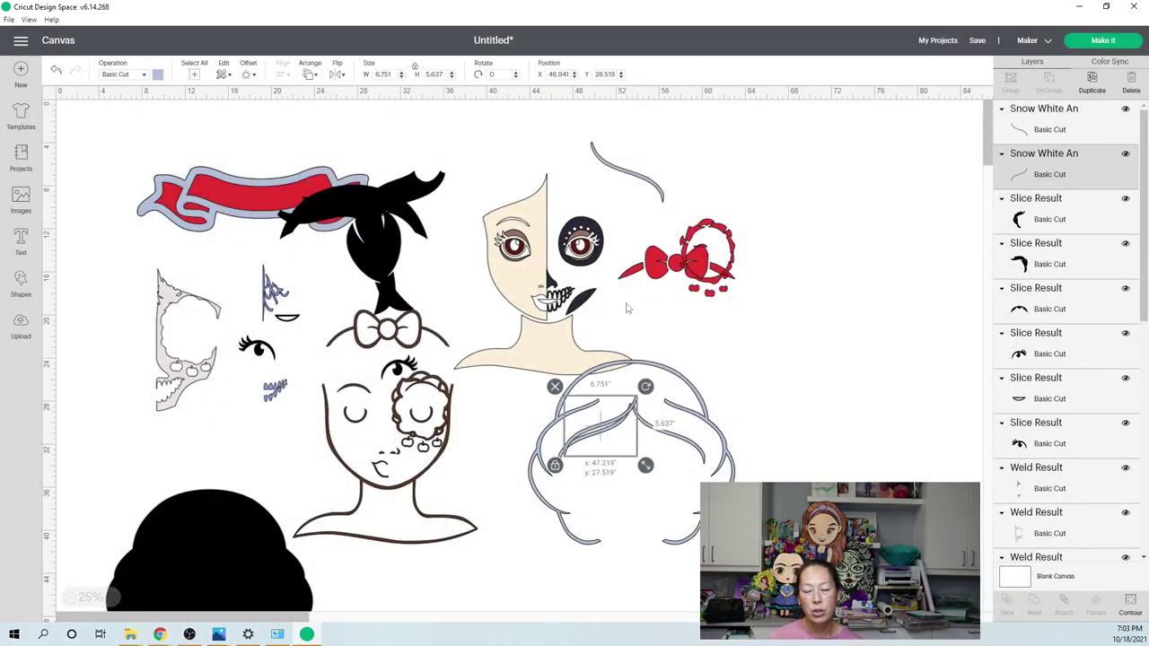
{"action": "left_click_drag", "start_coordinate": [614, 424], "coordinate": [571, 150]}
- Hide both inner bang line contours on the original blue hair outline and move the outline slightly up
{"action": "left_click", "coordinate": [653, 443]}
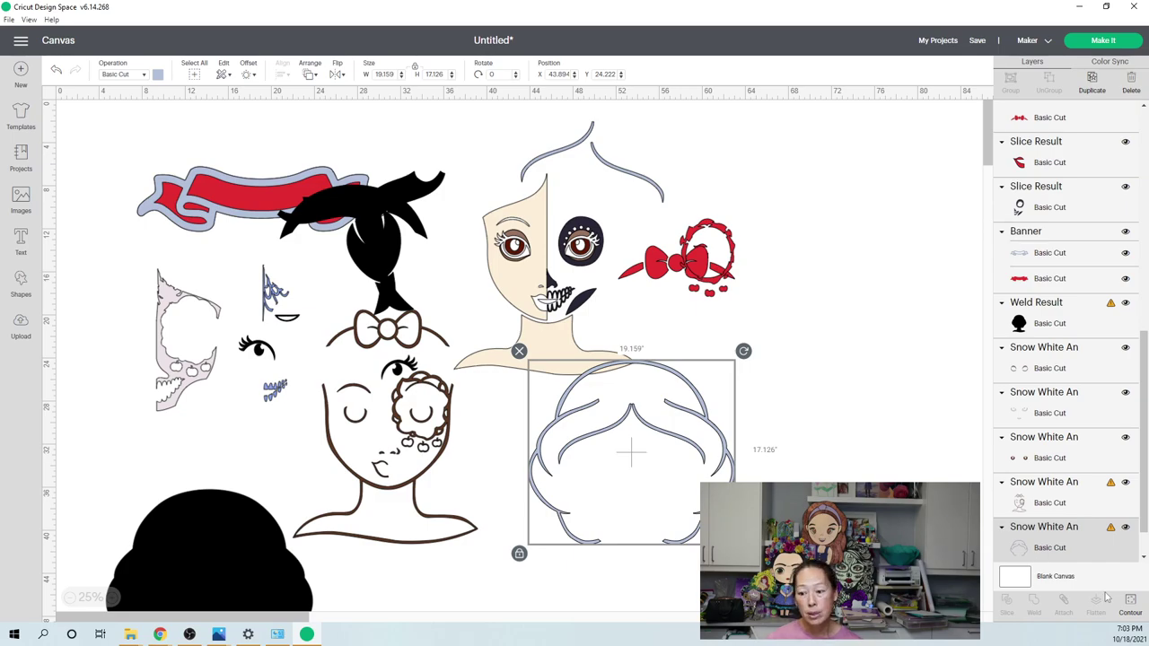
{"action": "left_click", "coordinate": [1131, 604]}
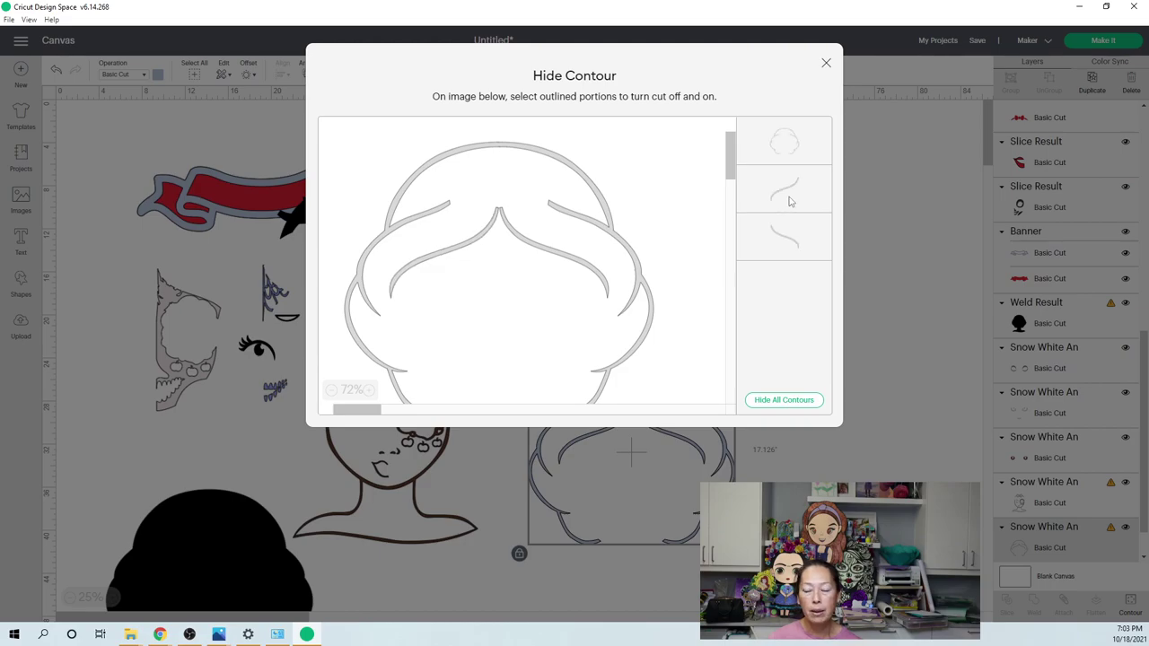
{"action": "left_click", "coordinate": [790, 207]}
{"action": "left_click", "coordinate": [790, 237]}
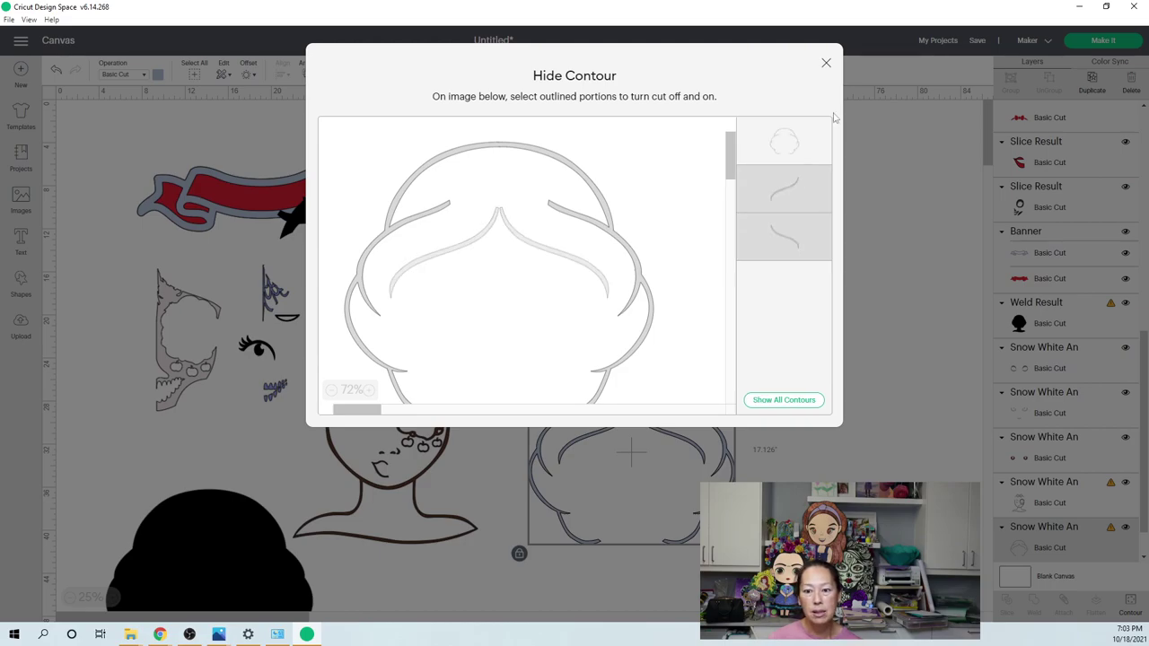
{"action": "left_click", "coordinate": [827, 64]}
{"action": "left_click_drag", "start_coordinate": [680, 390], "coordinate": [702, 362]}
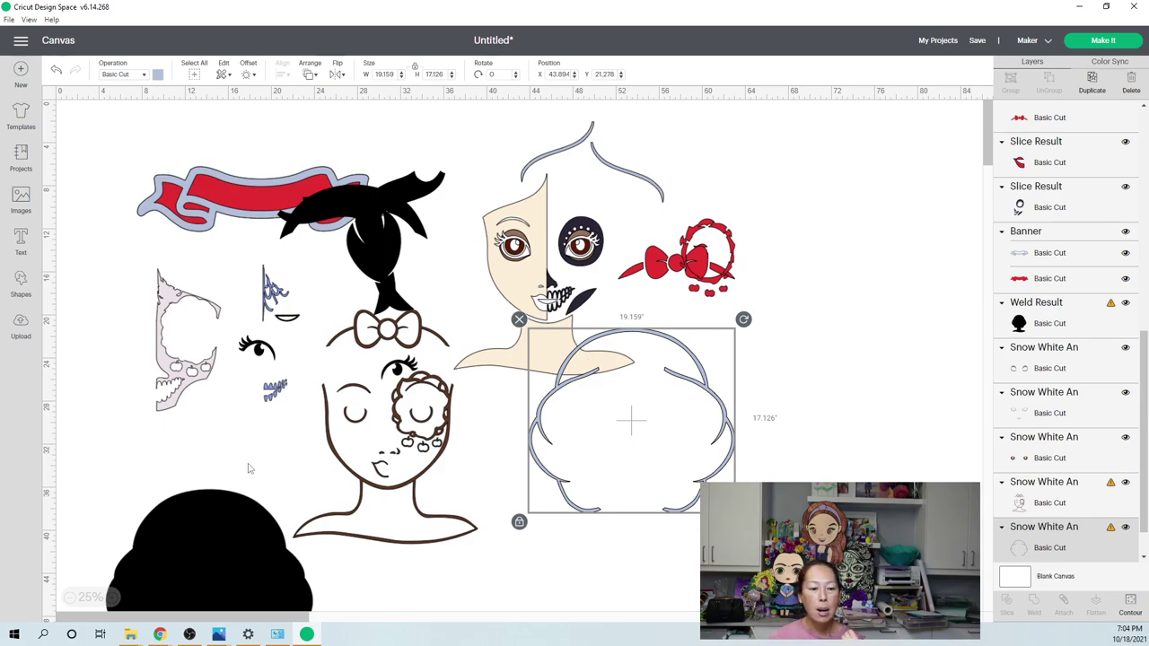
- Add a square shape, move the blue hair outline lower on the canvas, and enlarge the square to 27.278 inches
{"action": "left_click", "coordinate": [25, 289]}
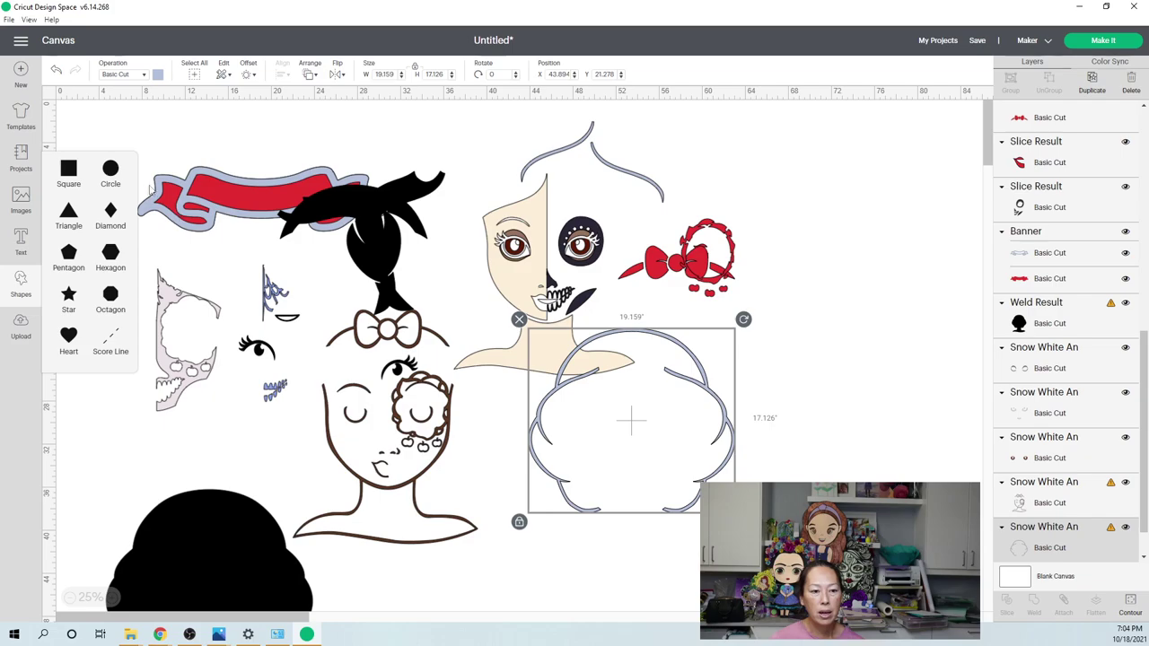
{"action": "left_click", "coordinate": [71, 172]}
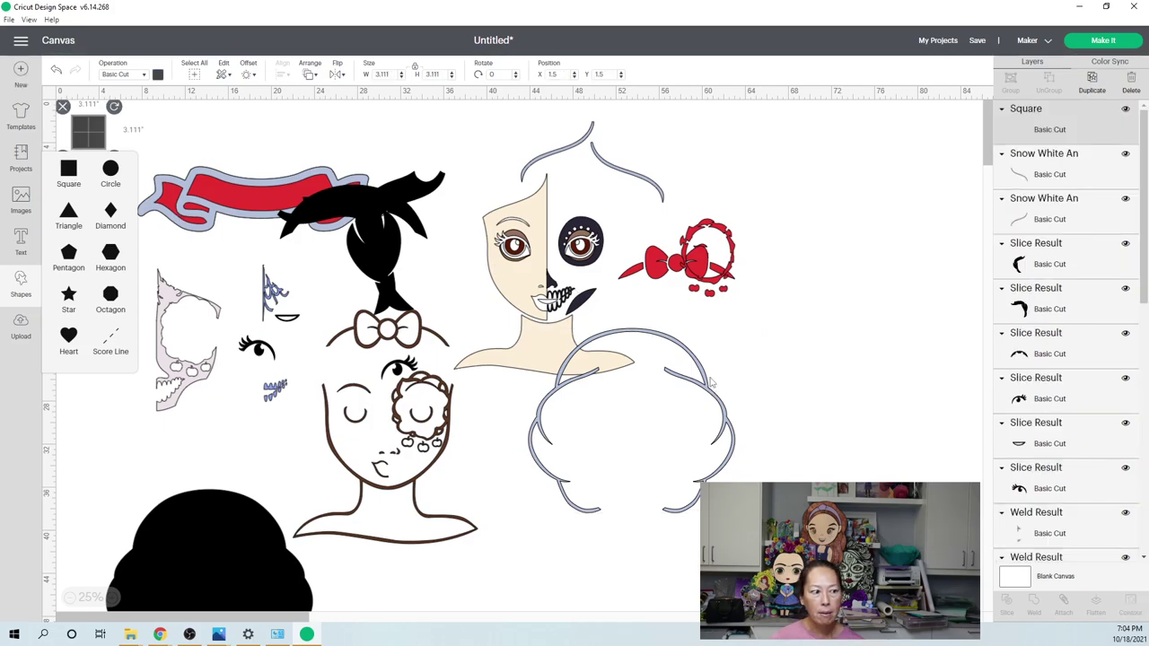
{"action": "left_click_drag", "start_coordinate": [673, 463], "coordinate": [643, 543]}
{"action": "left_click_drag", "start_coordinate": [602, 499], "coordinate": [603, 500]}
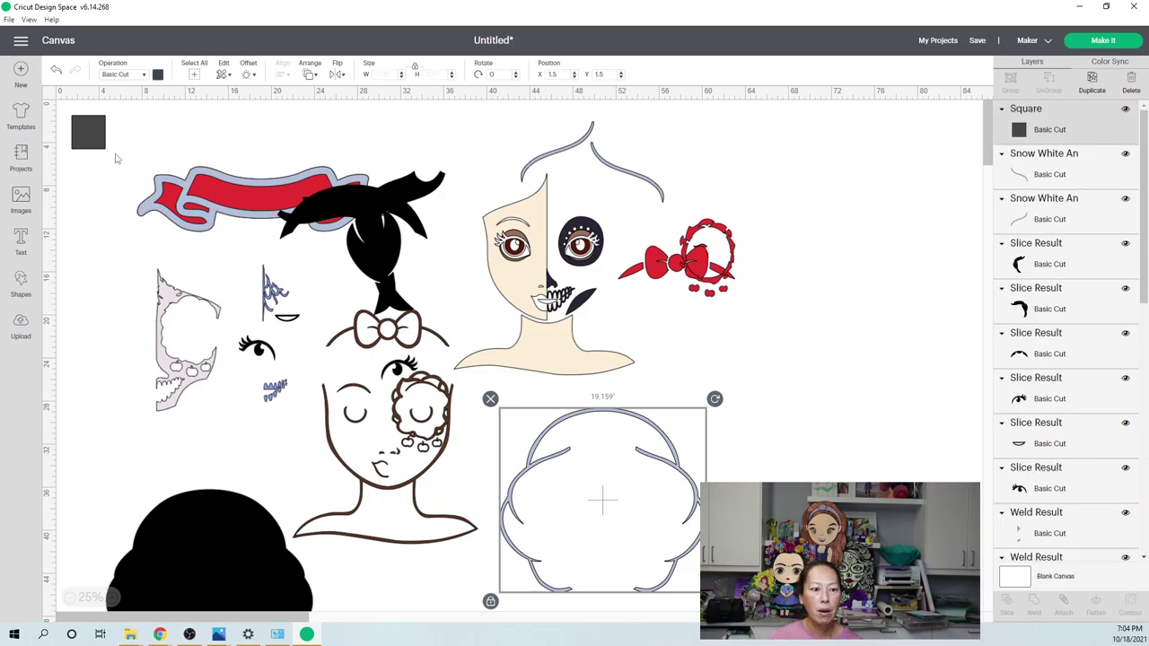
{"action": "left_click_drag", "start_coordinate": [112, 163], "coordinate": [374, 418]}
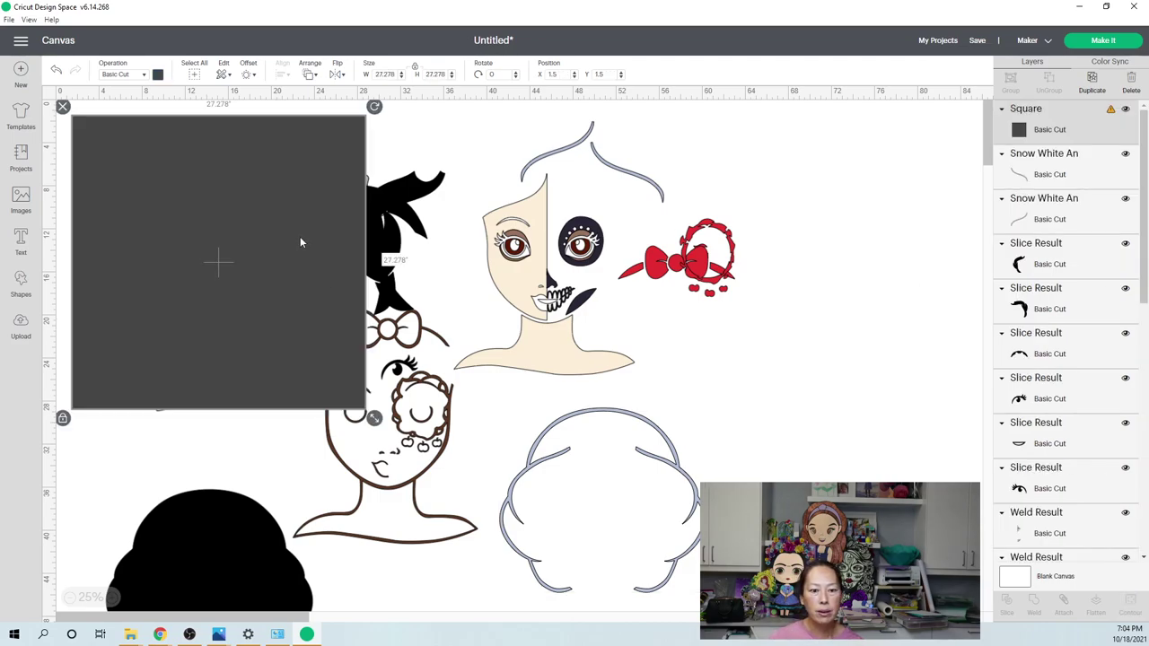
- Move the square over the left half of the blue hair outline and tilt it counterclockwise so its edge crosses the crown
{"action": "left_click_drag", "start_coordinate": [296, 237], "coordinate": [519, 501]}
{"action": "left_click_drag", "start_coordinate": [597, 371], "coordinate": [535, 355]}
{"action": "mouse_move", "coordinate": [554, 474]}
{"action": "left_mouse_down"}
{"action": "mouse_move", "coordinate": [515, 491]}
{"action": "mouse_move", "coordinate": [558, 483]}
{"action": "left_mouse_up"}
{"action": "left_click", "coordinate": [714, 465]}
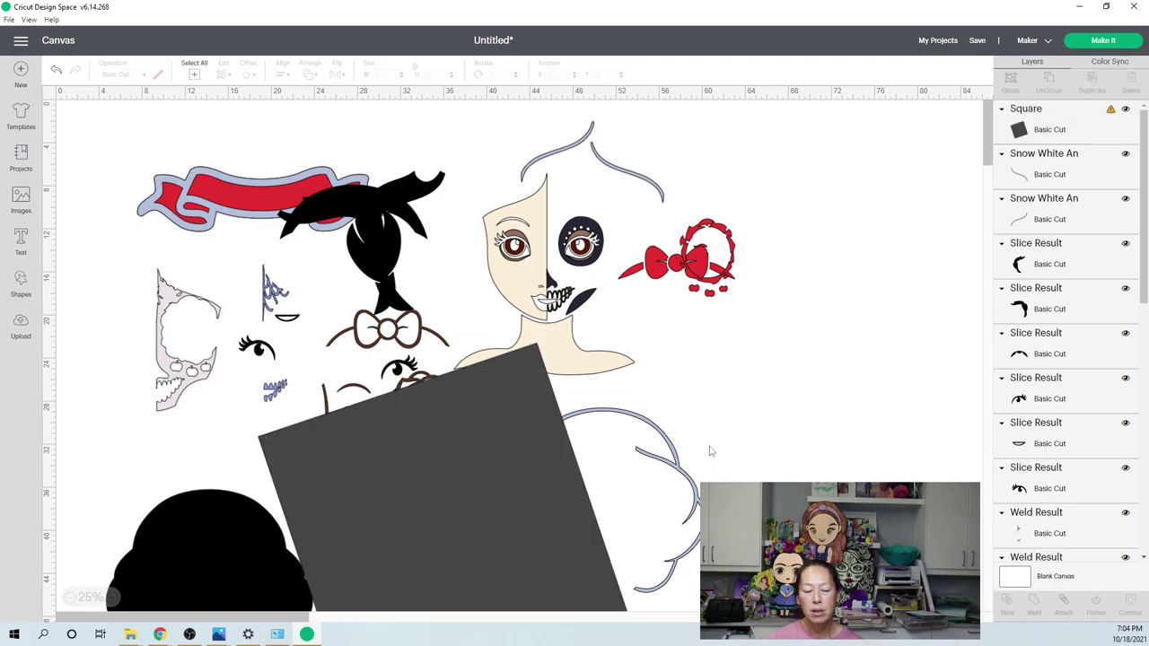
- Select the tilted square together with the blue hair outline and slice them, separating the outline's uncovered right part
{"action": "left_click_drag", "start_coordinate": [637, 436], "coordinate": [537, 419]}
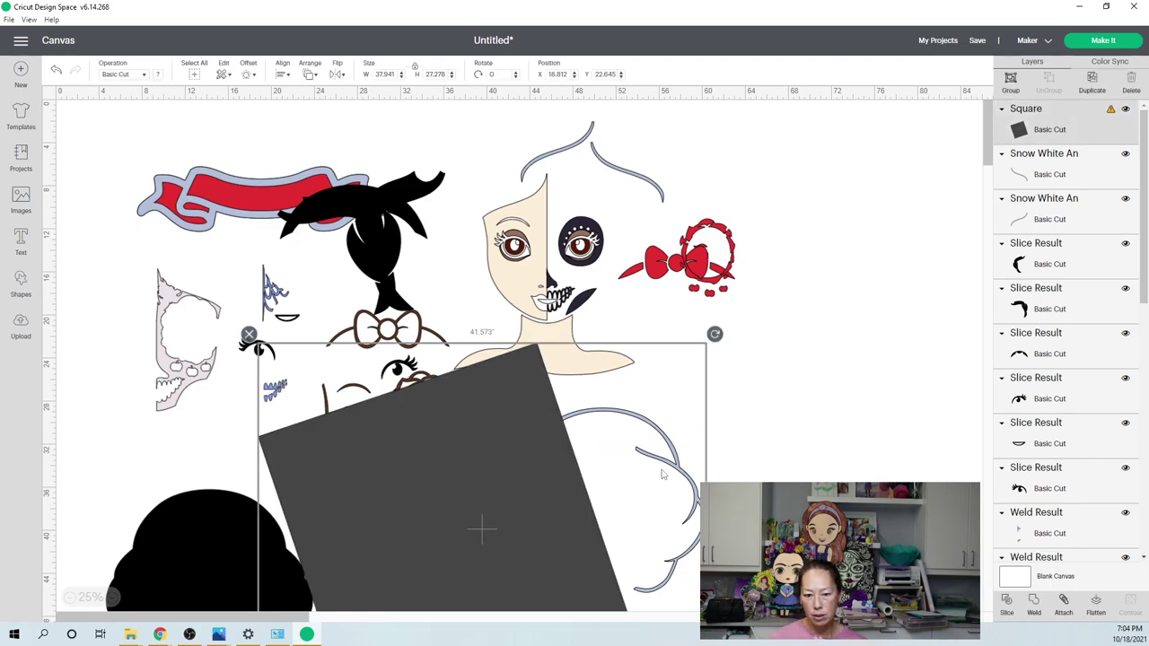
{"action": "left_click", "coordinate": [710, 384]}
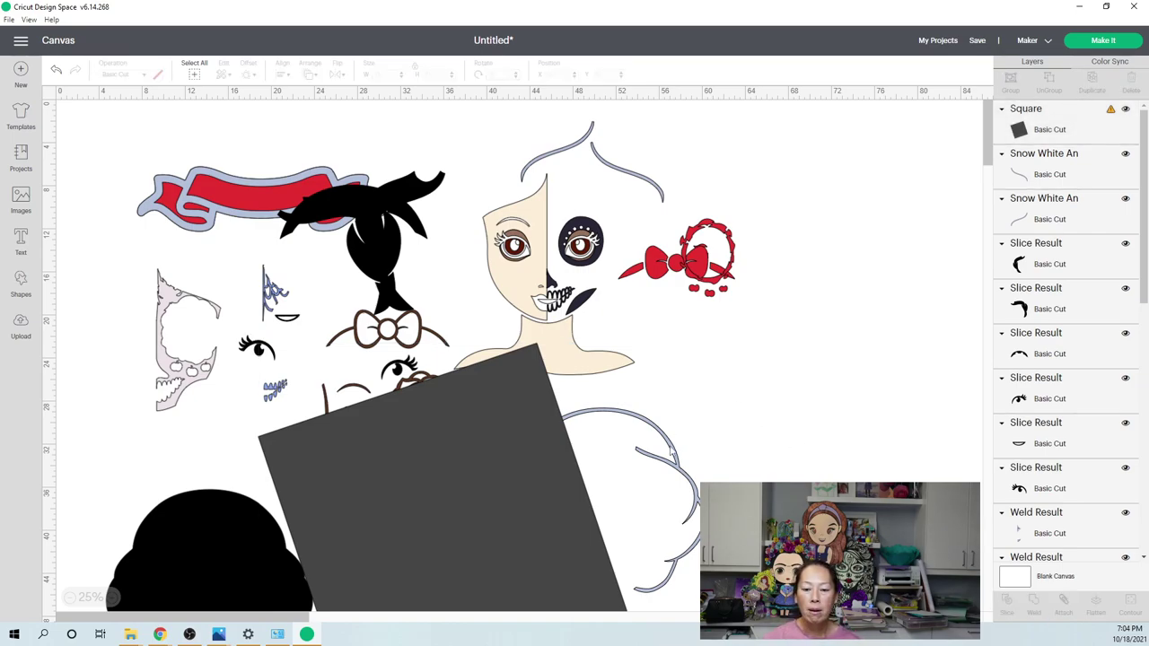
{"action": "left_click", "coordinate": [604, 499]}
{"action": "left_click_drag", "start_coordinate": [603, 500], "coordinate": [632, 412]}
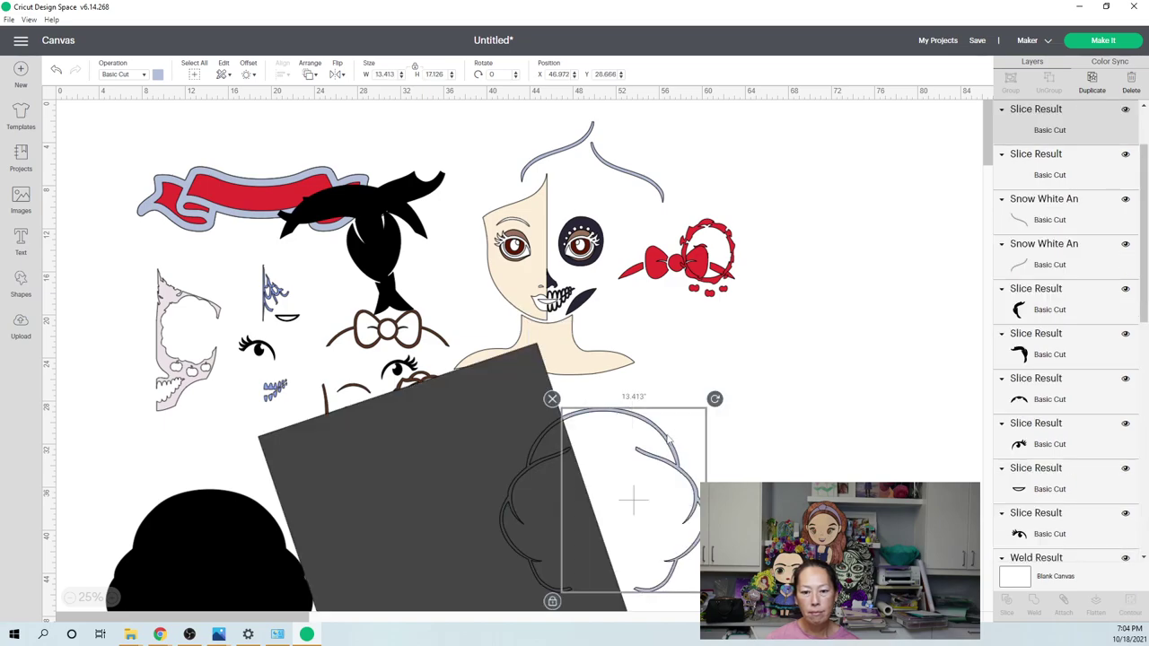
- Rotate the sliced right part of the blue hair outline to 12.379° and move it up around the red bow
{"action": "left_click_drag", "start_coordinate": [664, 443], "coordinate": [696, 363]}
{"action": "left_click", "coordinate": [631, 357]}
{"action": "left_click", "coordinate": [652, 353]}
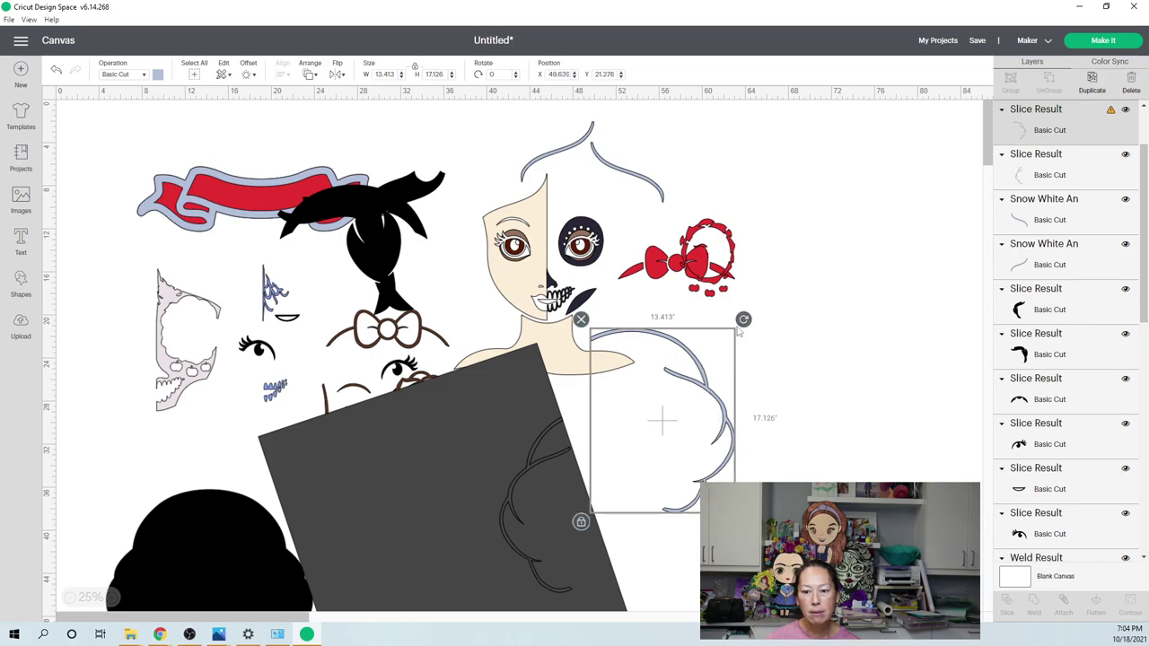
{"action": "left_click_drag", "start_coordinate": [744, 321], "coordinate": [707, 350]}
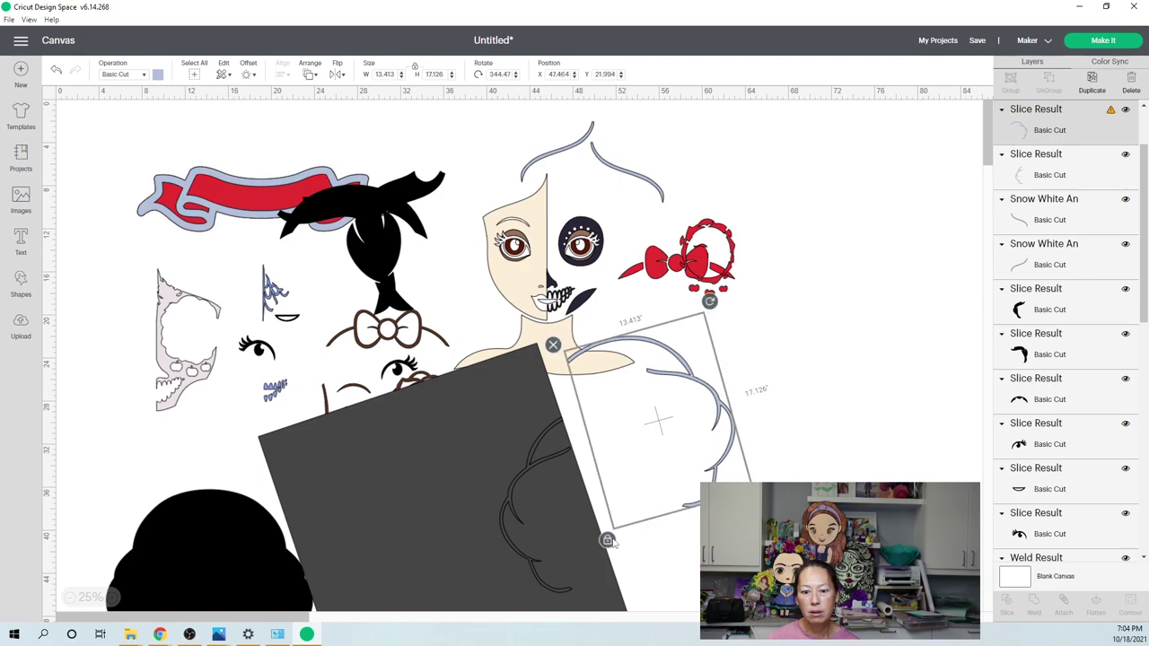
{"action": "left_click", "coordinate": [608, 541]}
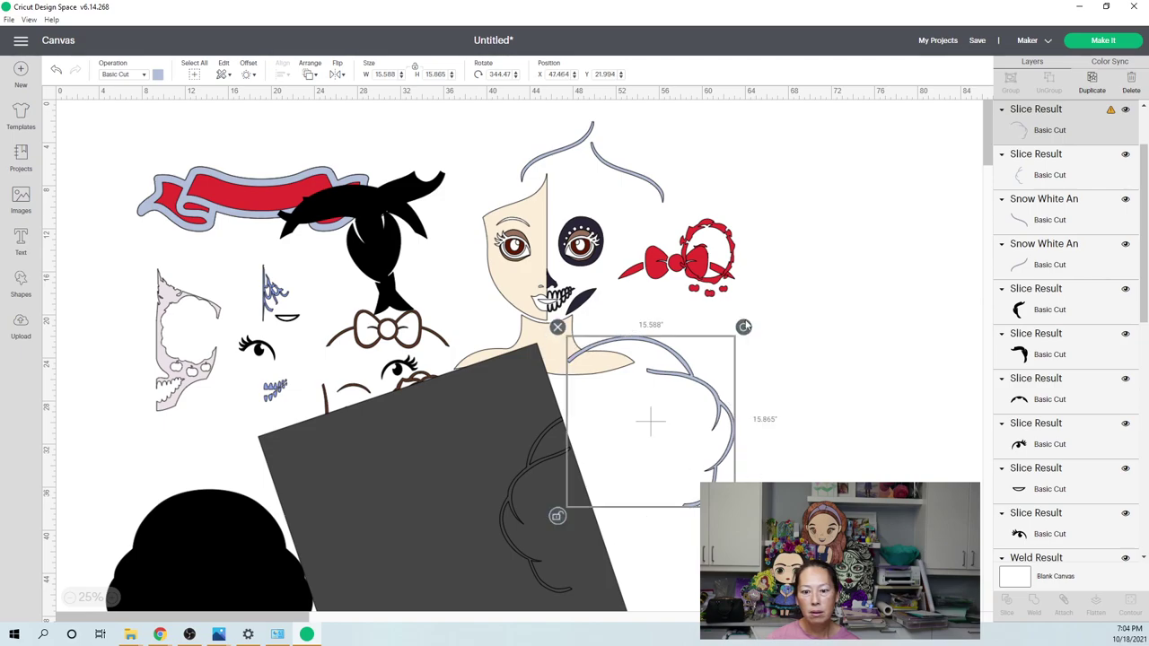
{"action": "left_click_drag", "start_coordinate": [746, 339], "coordinate": [776, 388]}
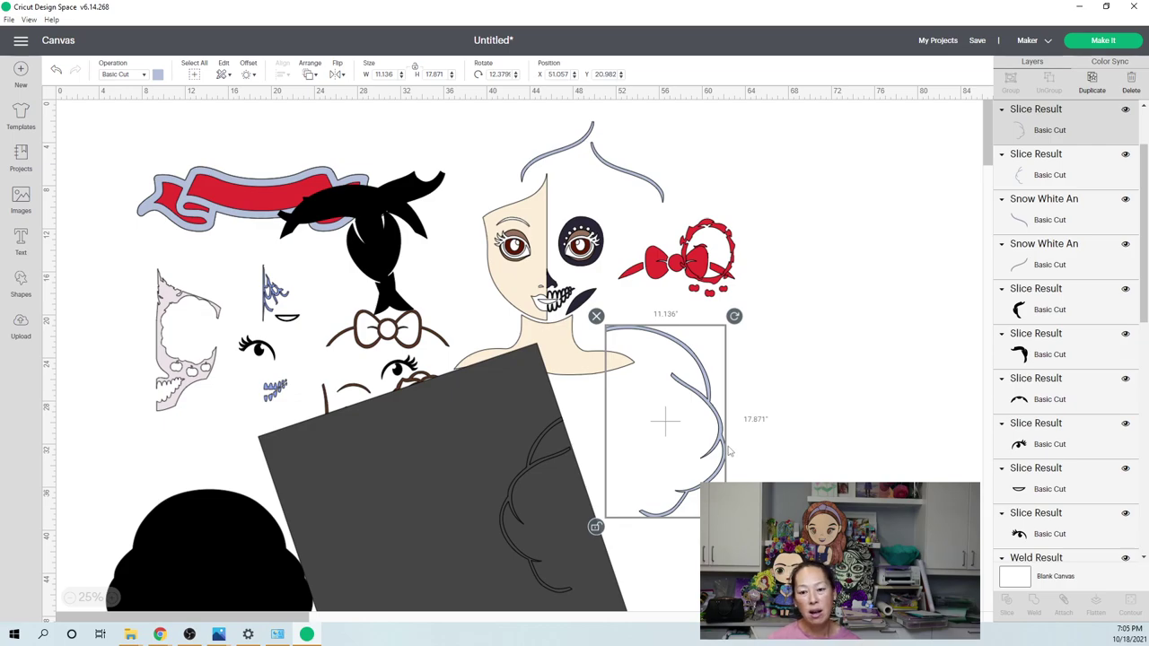
{"action": "left_click_drag", "start_coordinate": [725, 451], "coordinate": [735, 278]}
- Delete the leftover tilted square and dark duplicate outline, and move the remaining left blue outline piece over the right one at the red bow
{"action": "left_click", "coordinate": [507, 431]}
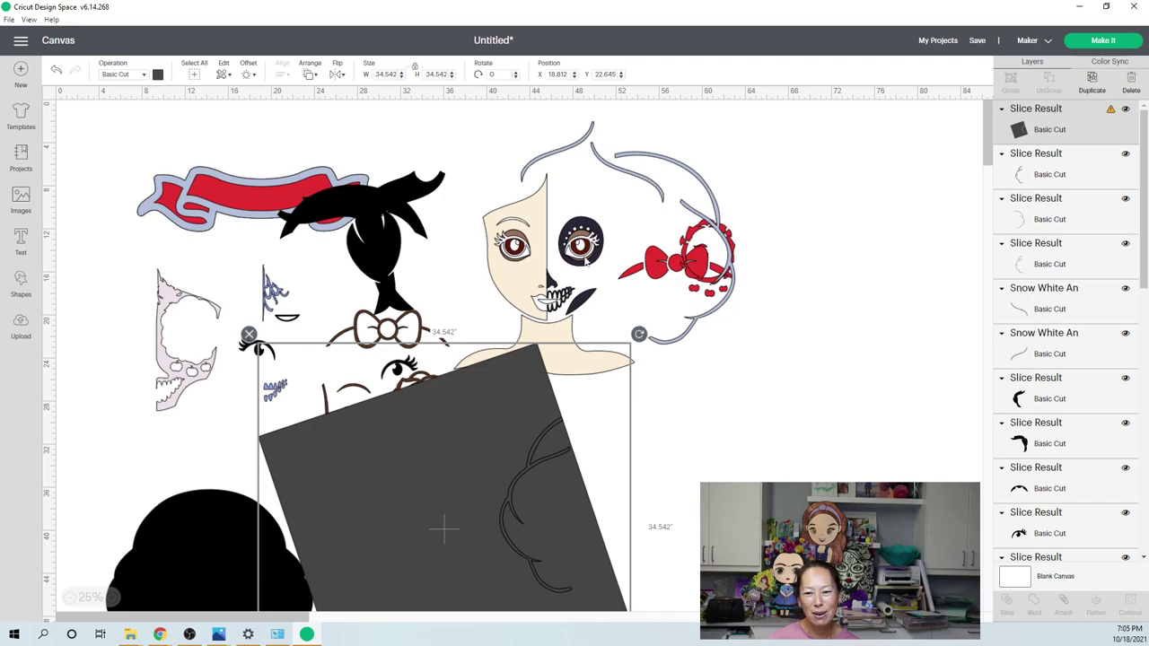
{"action": "left_click_drag", "start_coordinate": [450, 419], "coordinate": [448, 293]}
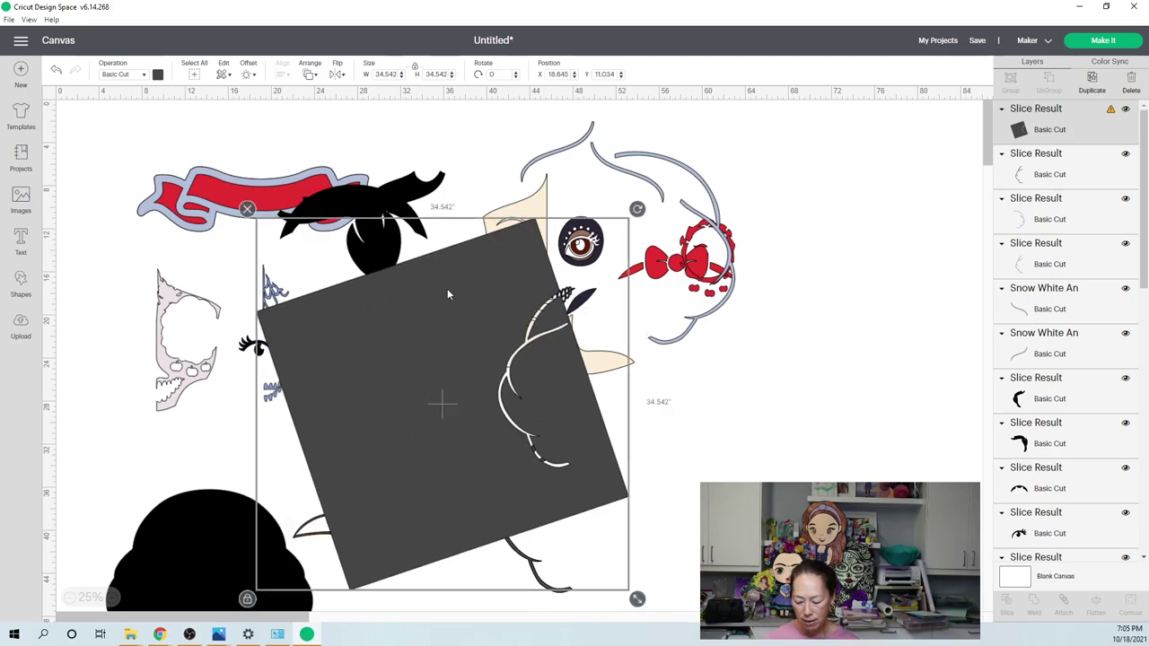
{"action": "key", "text": "Delete"}
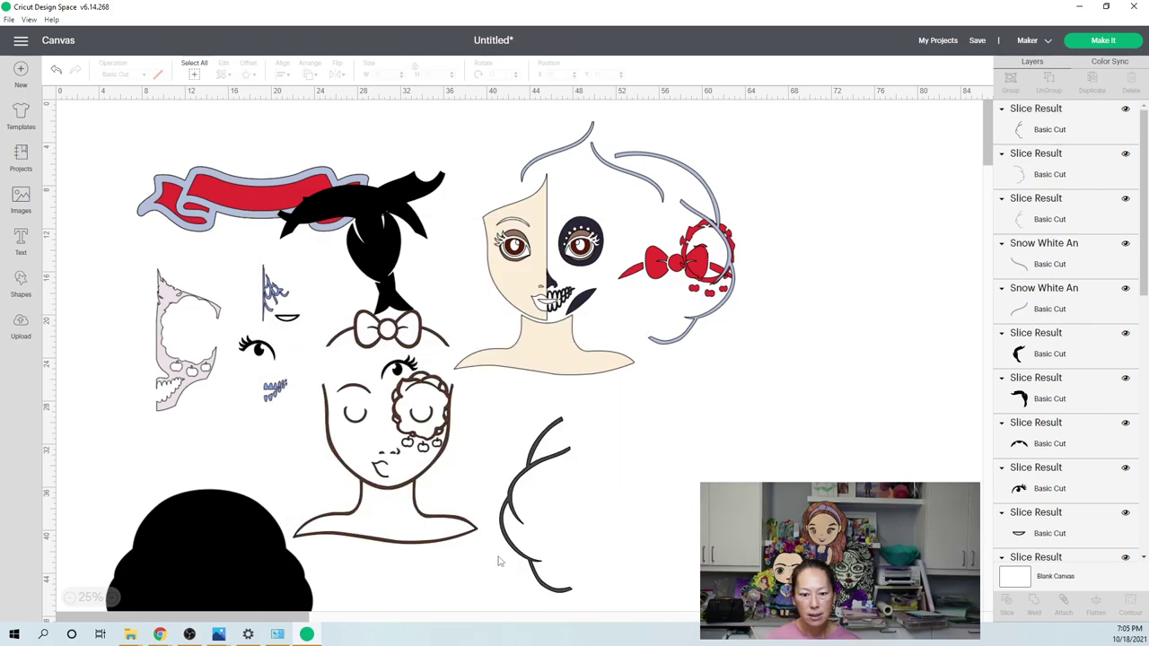
{"action": "left_click", "coordinate": [504, 557]}
{"action": "left_click_drag", "start_coordinate": [519, 492], "coordinate": [491, 492]}
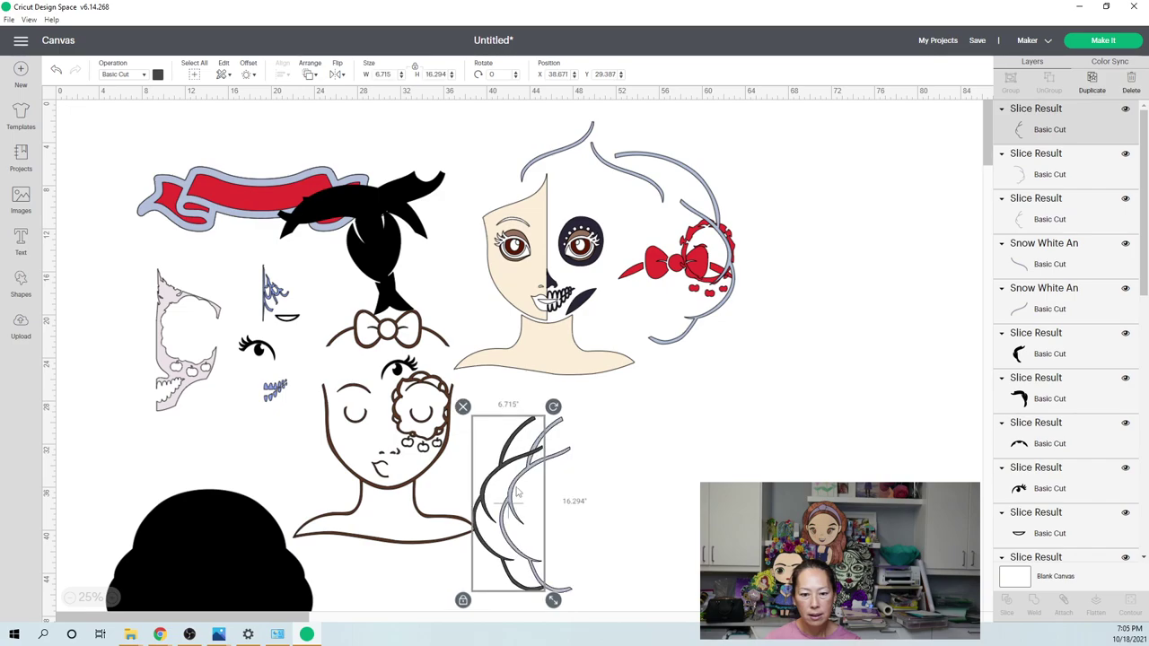
{"action": "key", "text": "Delete"}
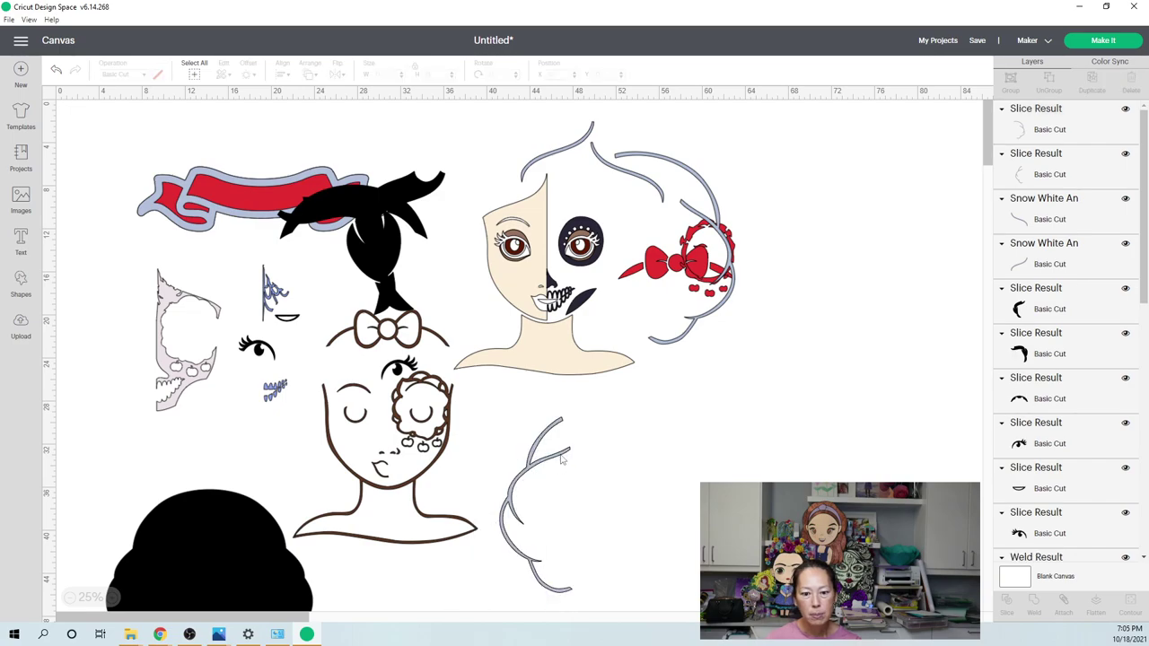
{"action": "left_click", "coordinate": [562, 459]}
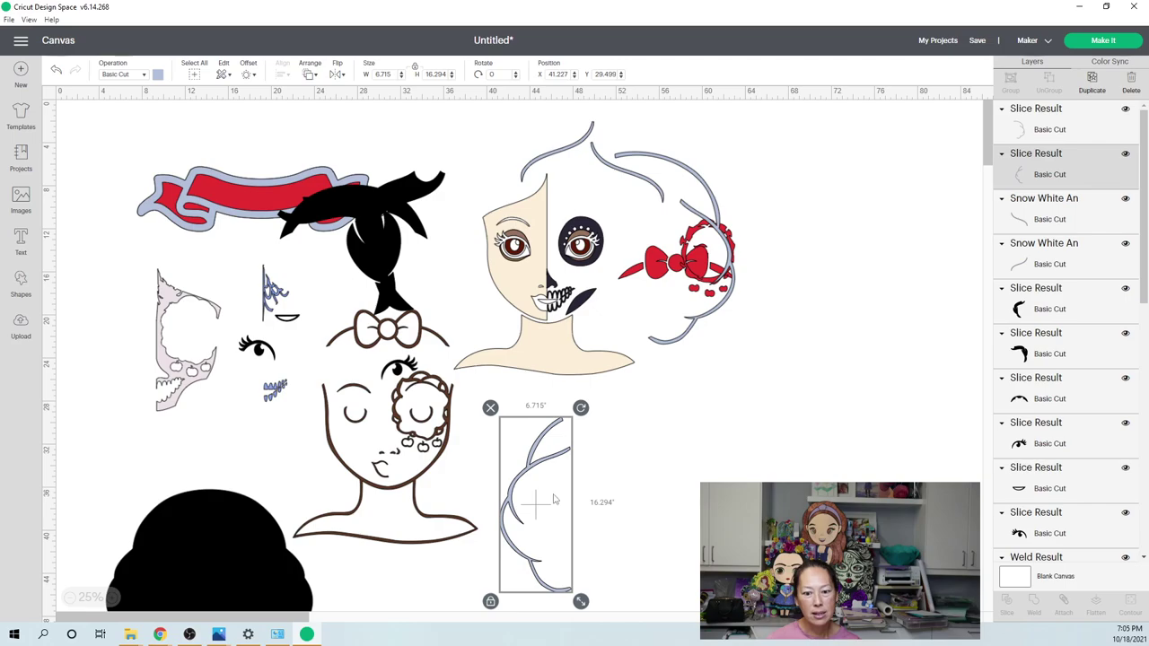
{"action": "left_click_drag", "start_coordinate": [531, 480], "coordinate": [693, 224]}
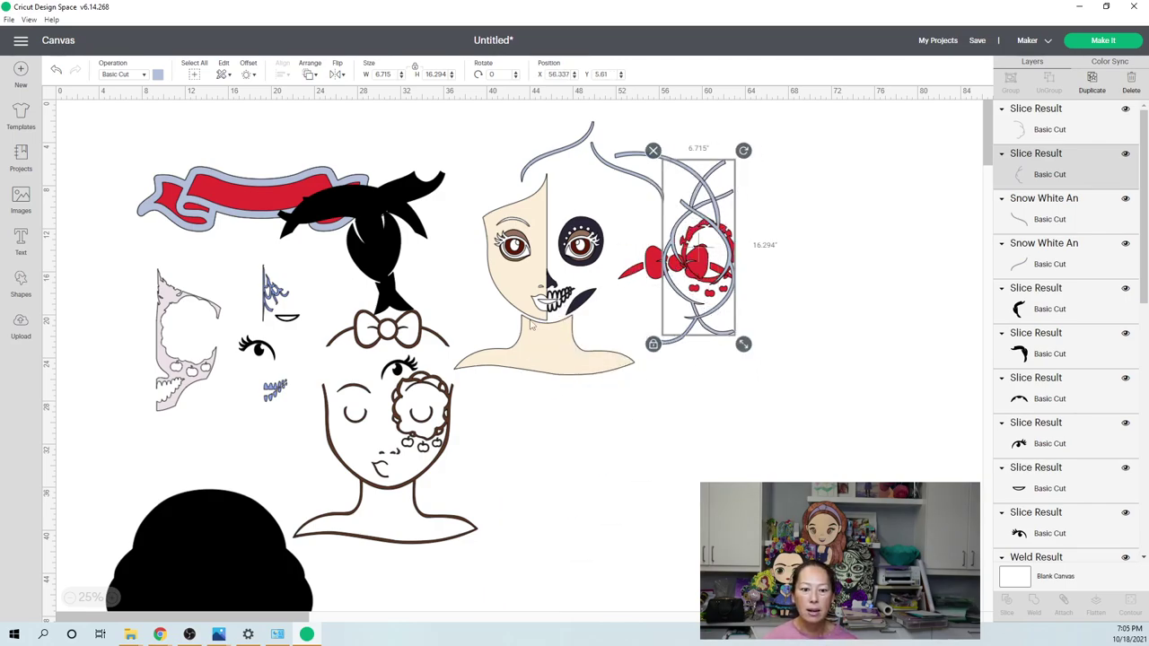
- Separate the face layers by moving the brown outline and skin lower, and the dark skull and eye pieces apart above them
{"action": "left_click", "coordinate": [409, 337]}
{"action": "left_click_drag", "start_coordinate": [408, 338], "coordinate": [461, 477]}
{"action": "left_click_drag", "start_coordinate": [525, 348], "coordinate": [537, 610]}
{"action": "left_click_drag", "start_coordinate": [552, 395], "coordinate": [551, 394]}
{"action": "left_click_drag", "start_coordinate": [590, 236], "coordinate": [489, 155]}
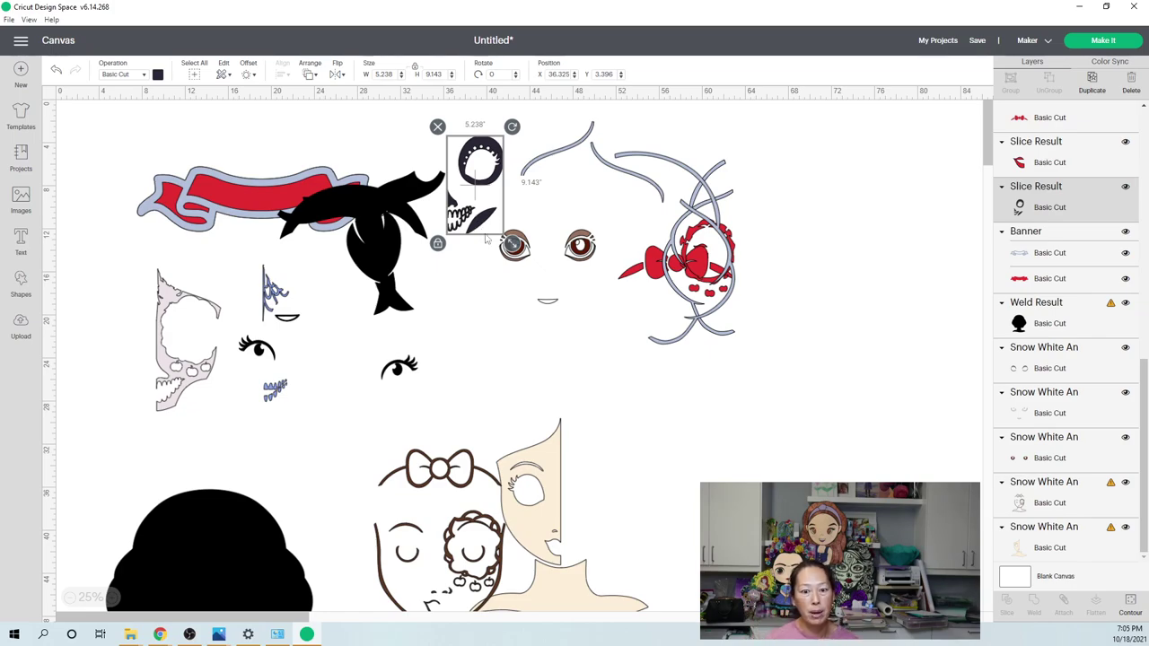
{"action": "left_click_drag", "start_coordinate": [512, 244], "coordinate": [451, 221]}
- Duplicate the skin layer and hide the neck-and-shoulders contour on the copy, keeping only the half face
{"action": "scroll", "coordinate": [552, 384], "scroll_direction": "down", "scroll_amount": 3}
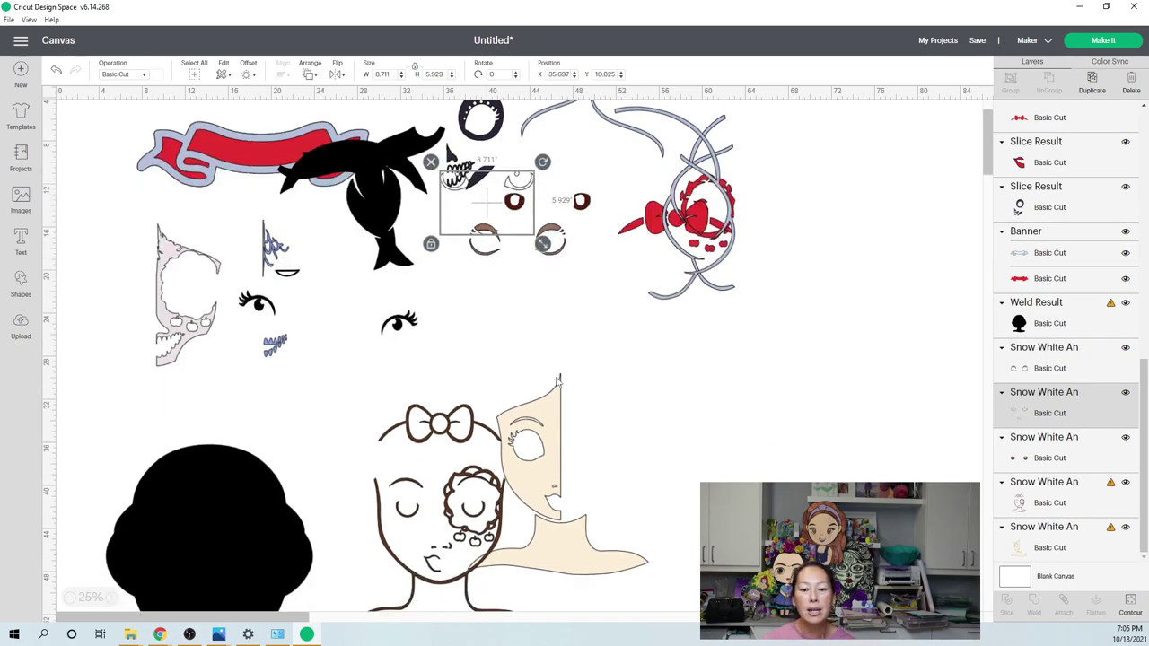
{"action": "scroll", "coordinate": [552, 384], "scroll_direction": "down", "scroll_amount": 2}
{"action": "left_click_drag", "start_coordinate": [541, 399], "coordinate": [541, 281]}
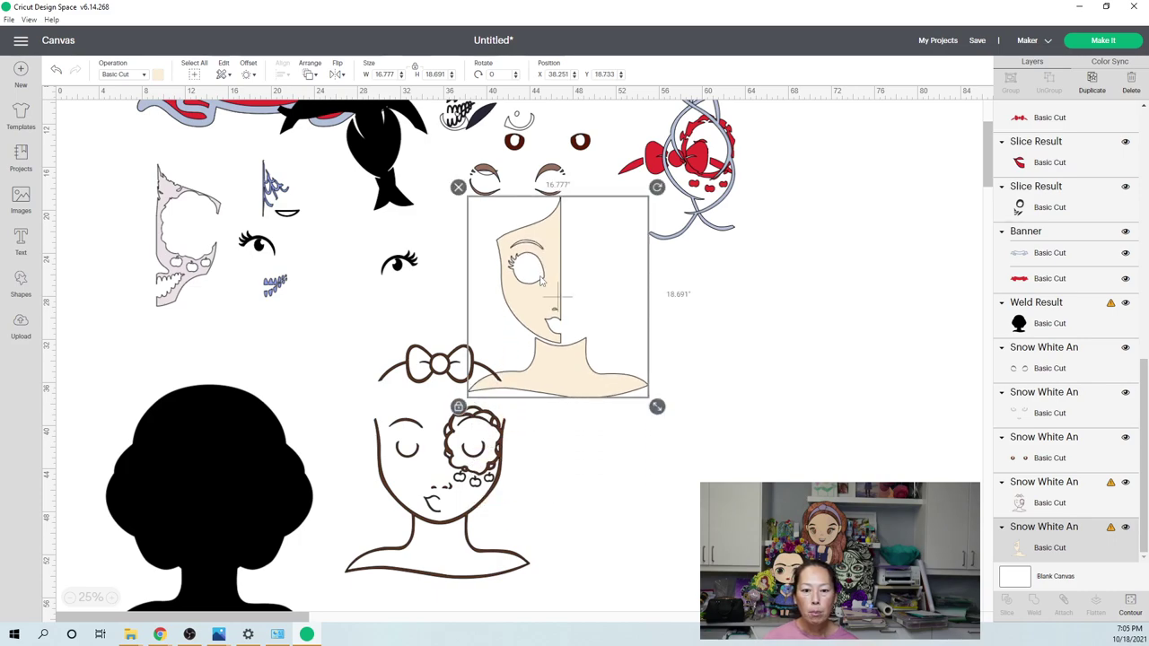
{"action": "key", "text": "ctrl+z"}
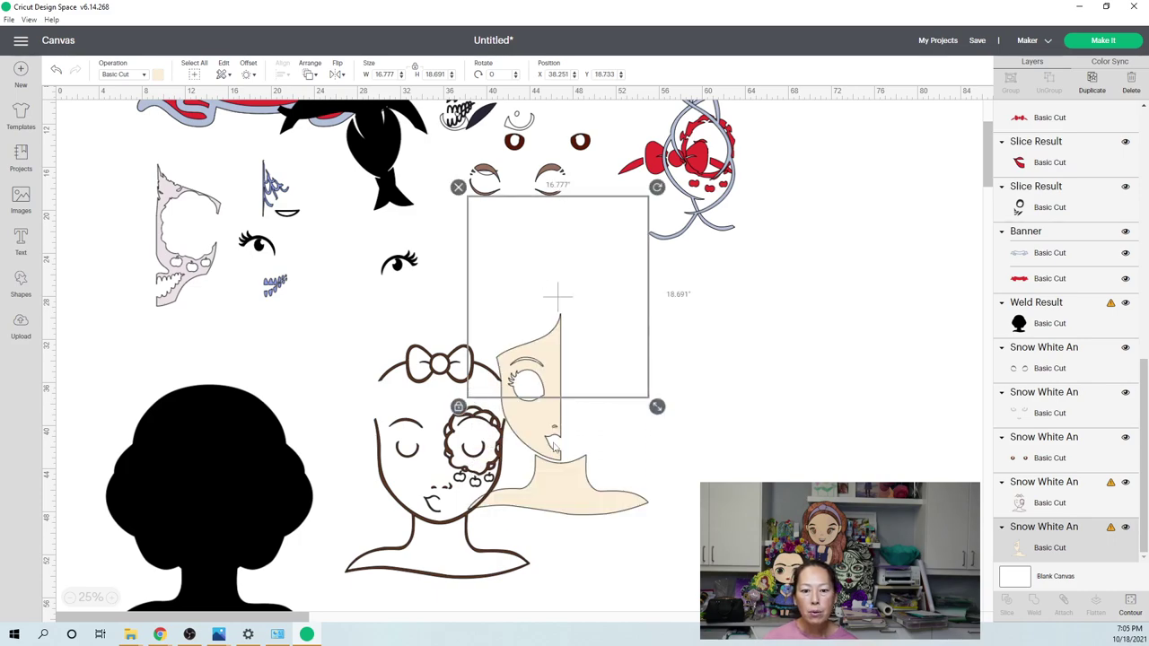
{"action": "left_click", "coordinate": [1092, 80]}
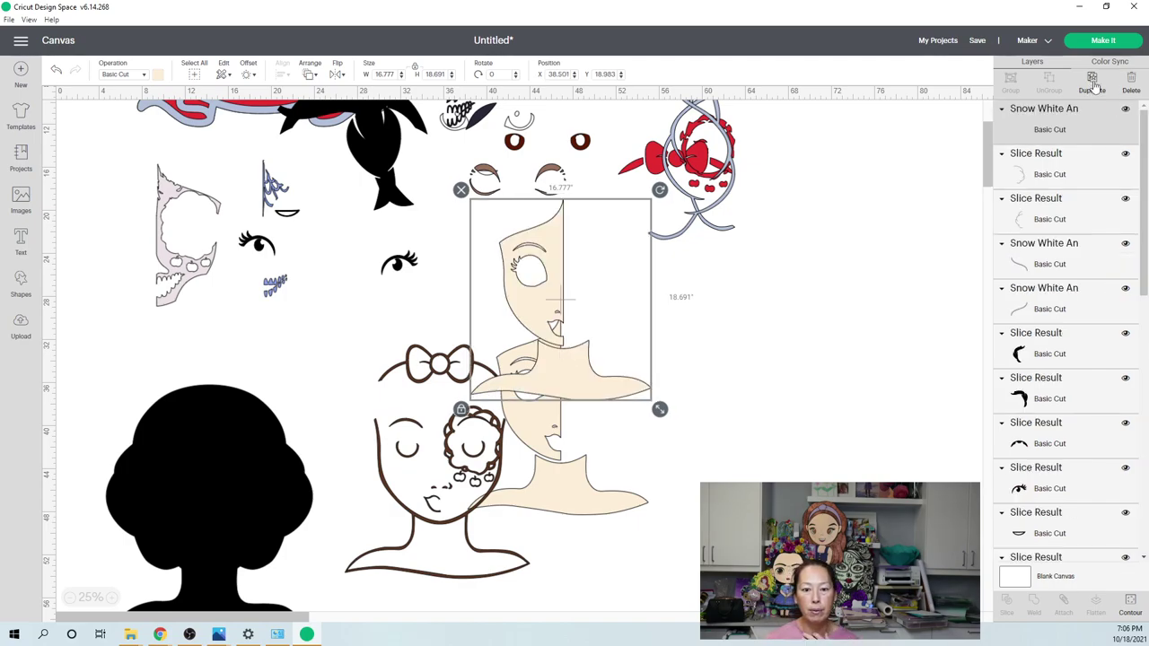
{"action": "left_click", "coordinate": [1131, 602]}
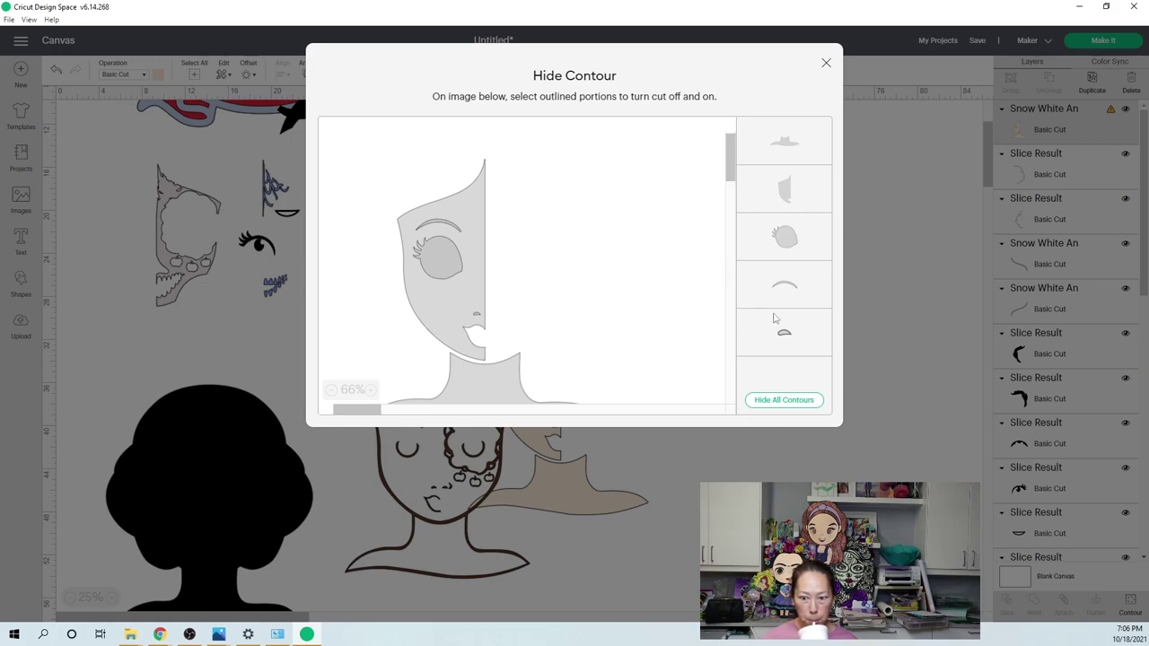
{"action": "left_click", "coordinate": [792, 156]}
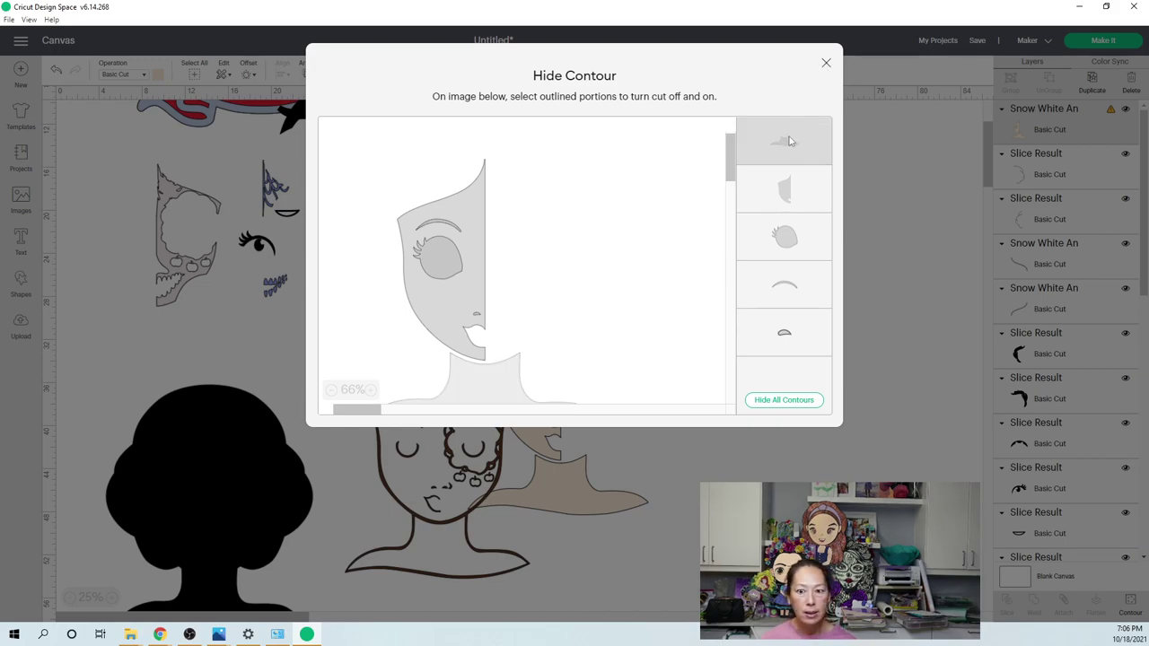
{"action": "left_click", "coordinate": [826, 67]}
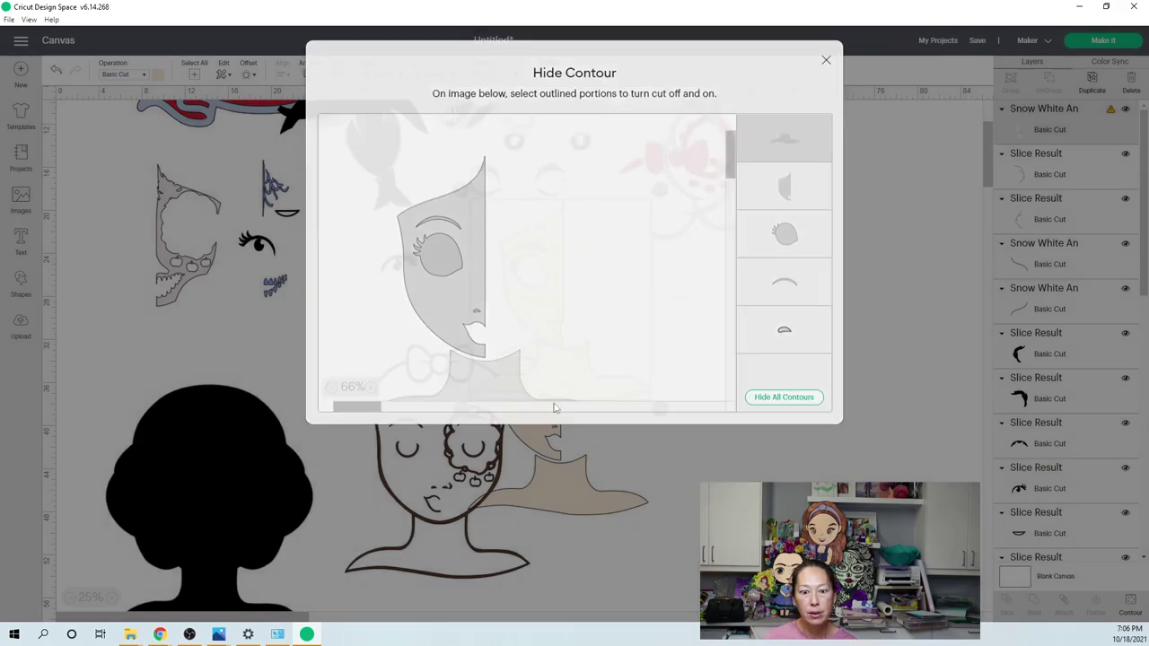
- Rotate the half-face copy in stages to 319.78° and move it up beside the hair outline pieces
{"action": "left_click_drag", "start_coordinate": [555, 281], "coordinate": [622, 287]}
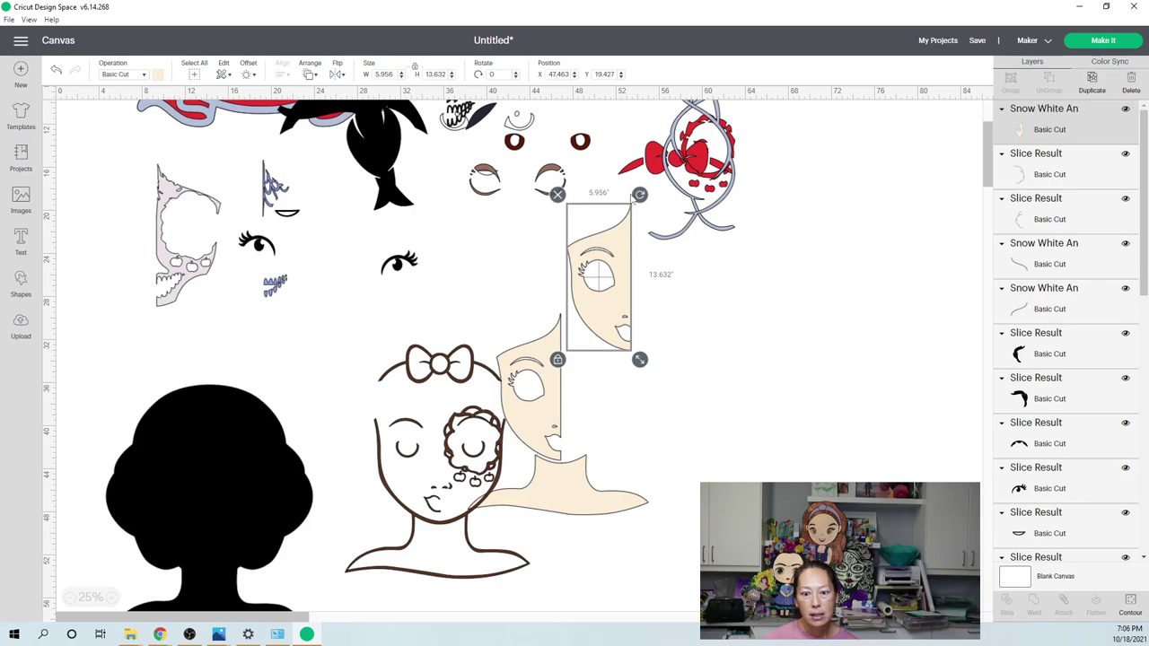
{"action": "left_click_drag", "start_coordinate": [639, 194], "coordinate": [601, 204]}
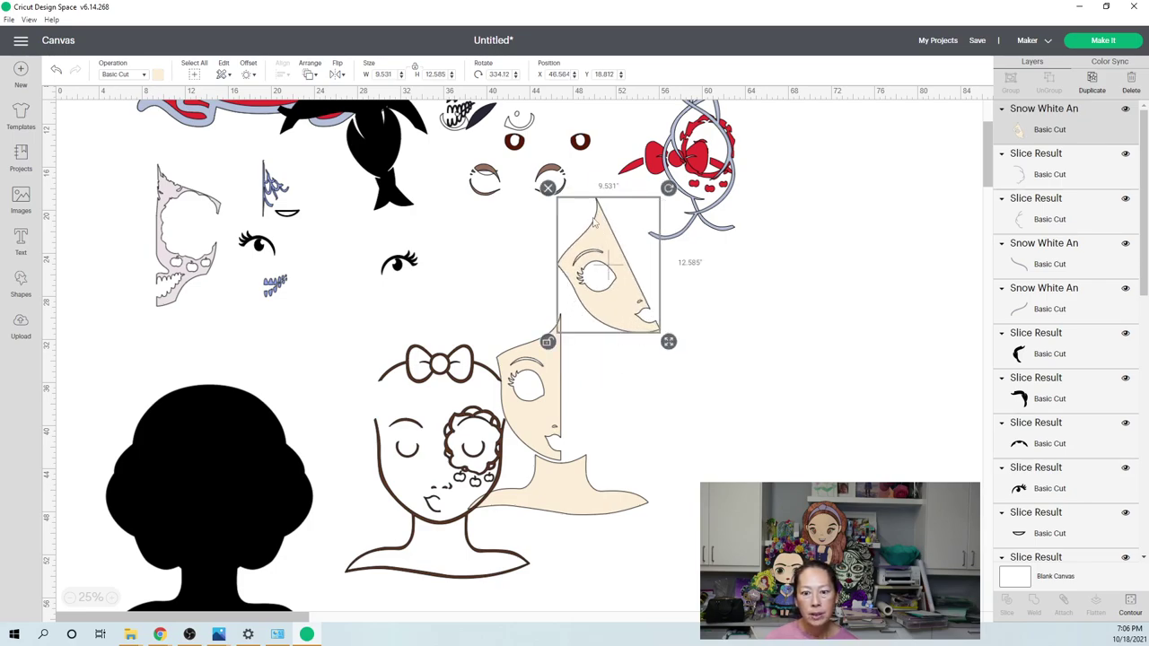
{"action": "left_click_drag", "start_coordinate": [671, 191], "coordinate": [660, 184]}
{"action": "left_click", "coordinate": [663, 209]}
{"action": "left_click", "coordinate": [664, 223]}
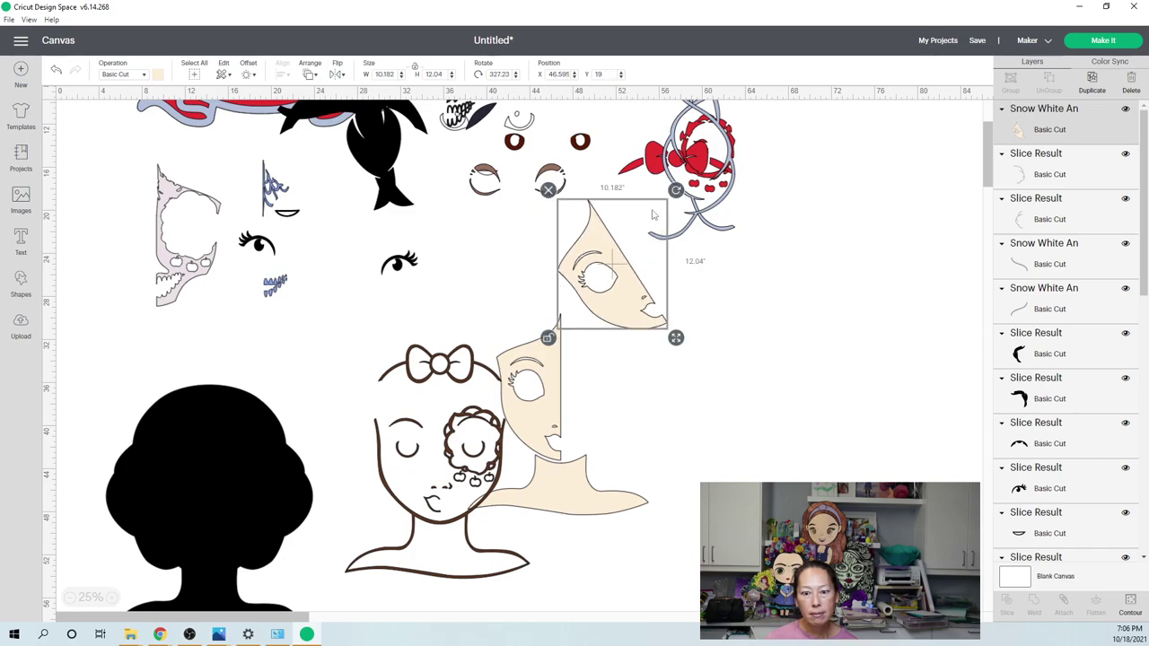
{"action": "left_click_drag", "start_coordinate": [676, 190], "coordinate": [666, 190]}
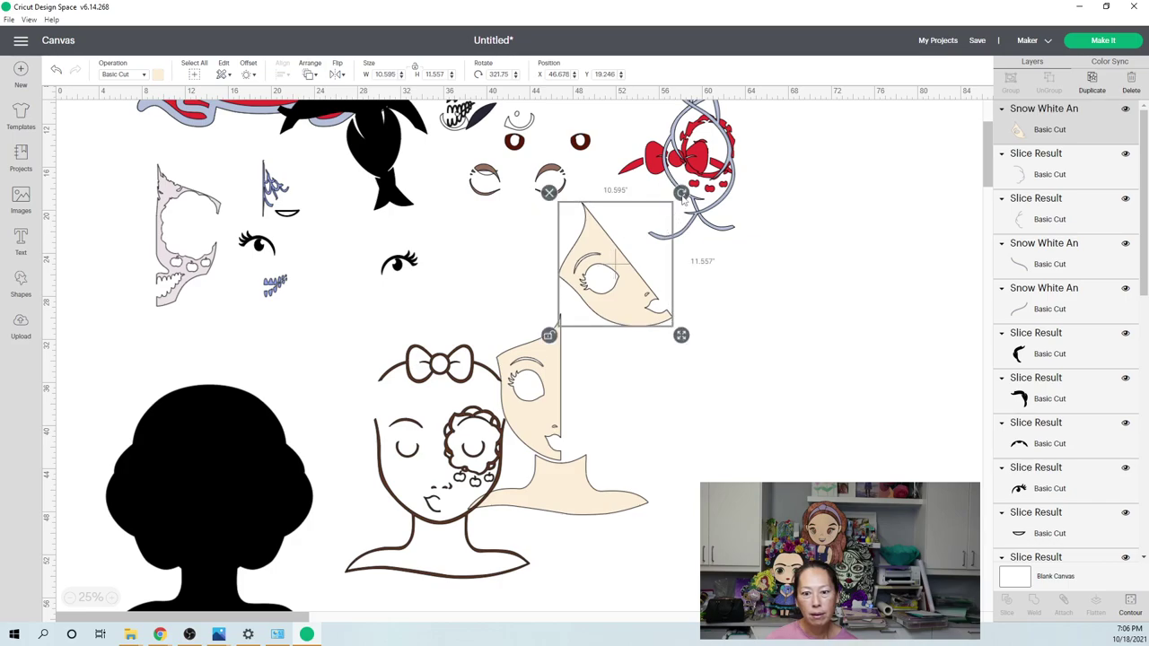
{"action": "left_click_drag", "start_coordinate": [683, 195], "coordinate": [675, 194]}
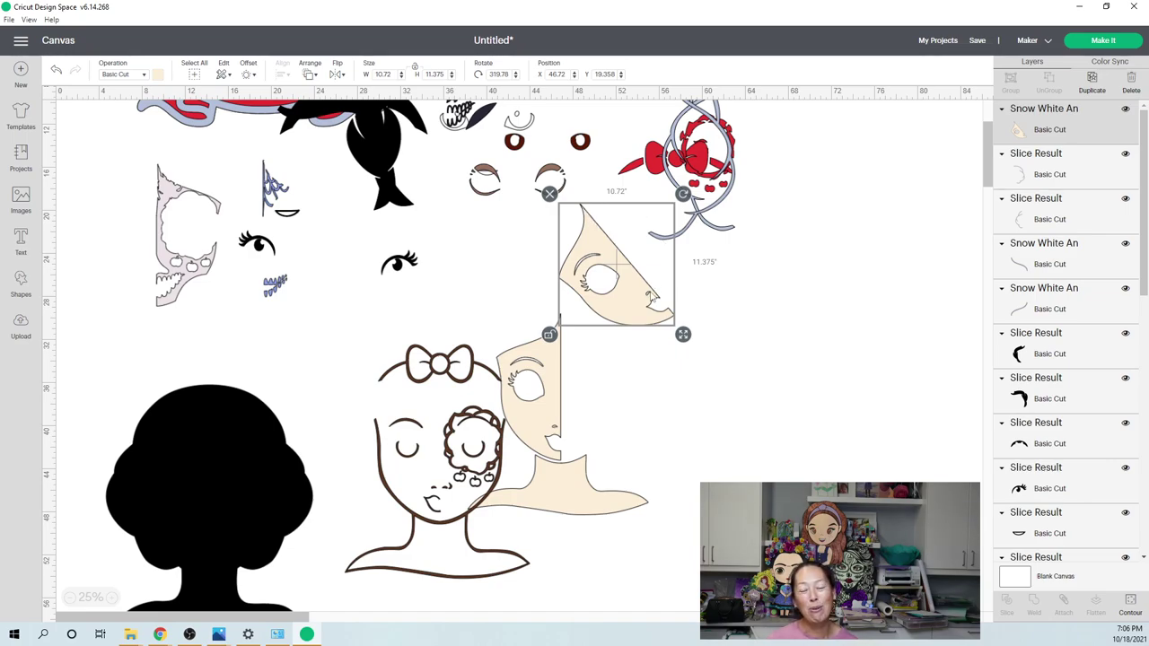
{"action": "left_click_drag", "start_coordinate": [628, 304], "coordinate": [630, 219]}
- Move the original skin layer below the tilted half face and hide all its contours except the neck and shoulders
{"action": "left_click", "coordinate": [552, 404]}
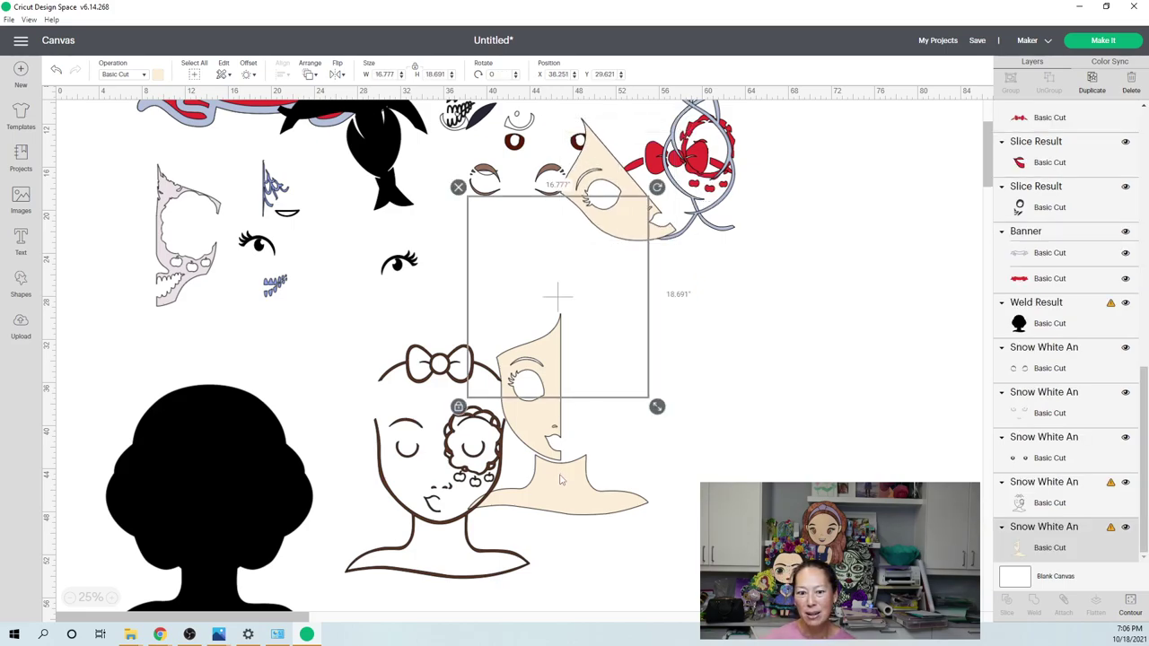
{"action": "left_click_drag", "start_coordinate": [561, 494], "coordinate": [627, 429]}
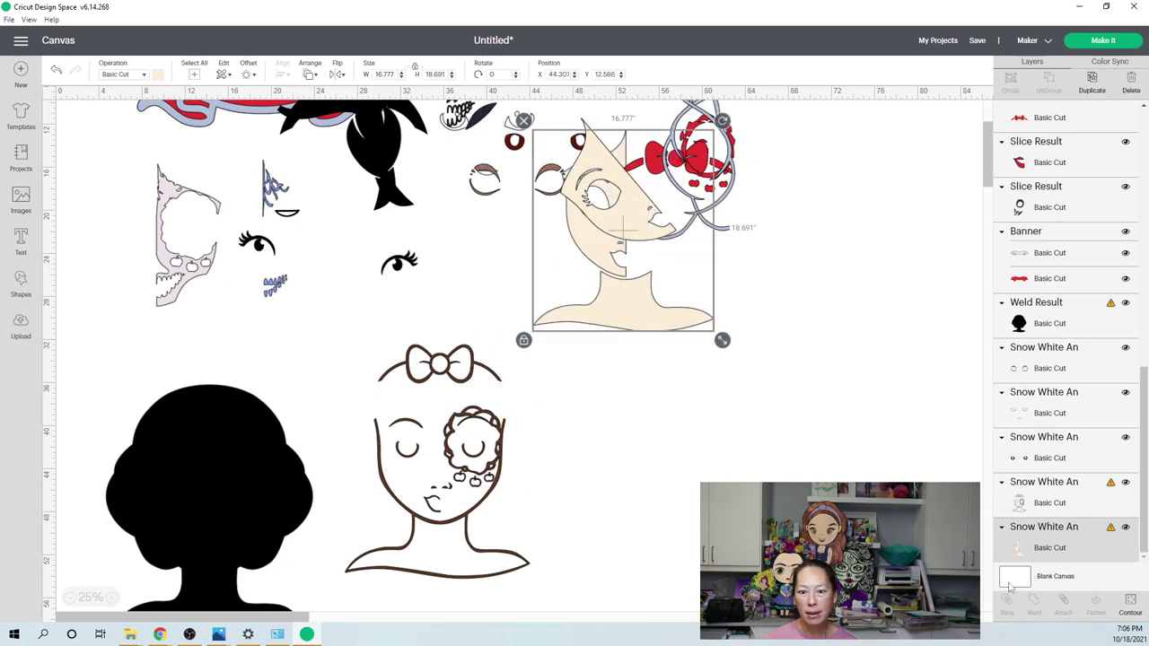
{"action": "left_click", "coordinate": [1129, 608]}
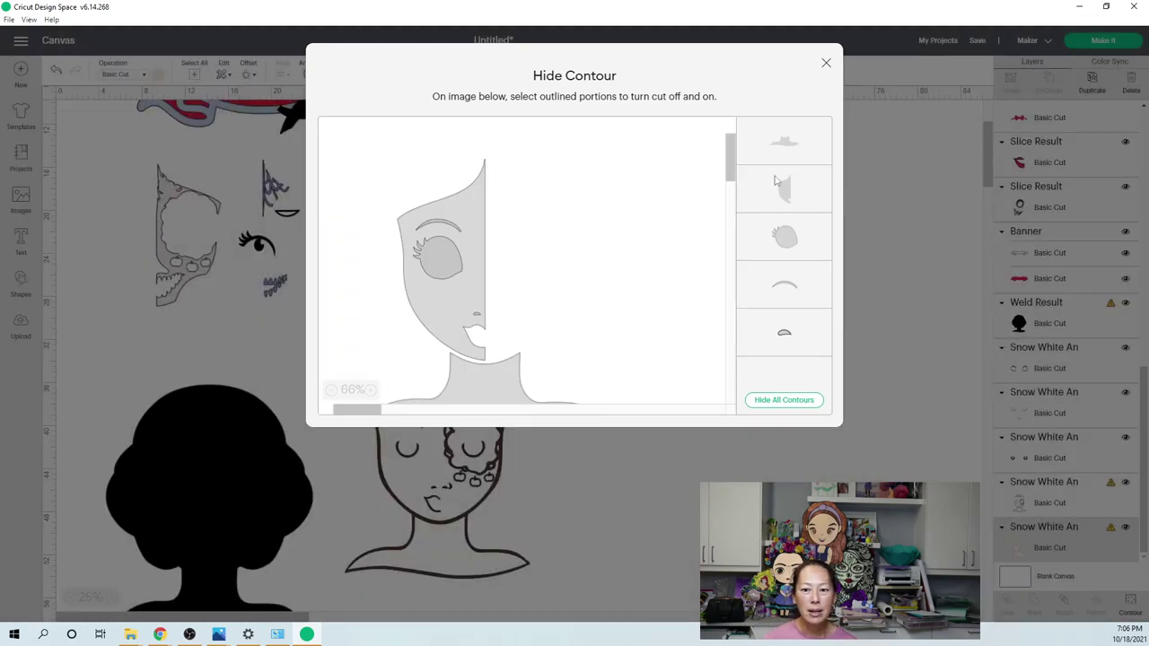
{"action": "left_click", "coordinate": [780, 401]}
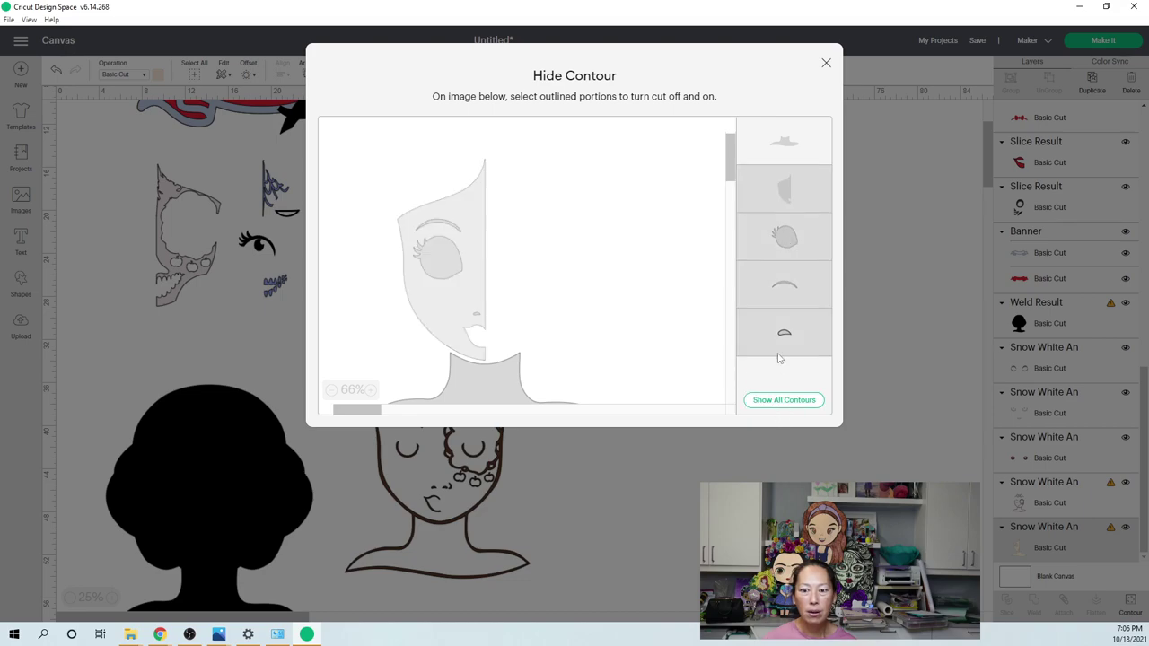
{"action": "left_click", "coordinate": [826, 67]}
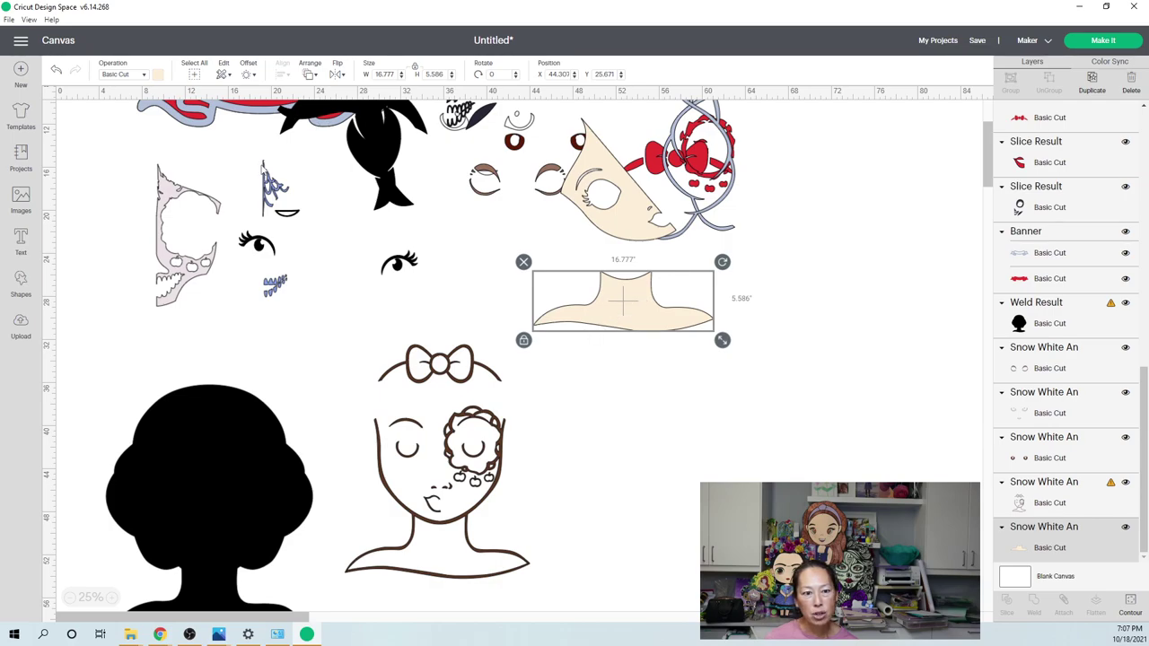
{"action": "key", "text": "Escape"}
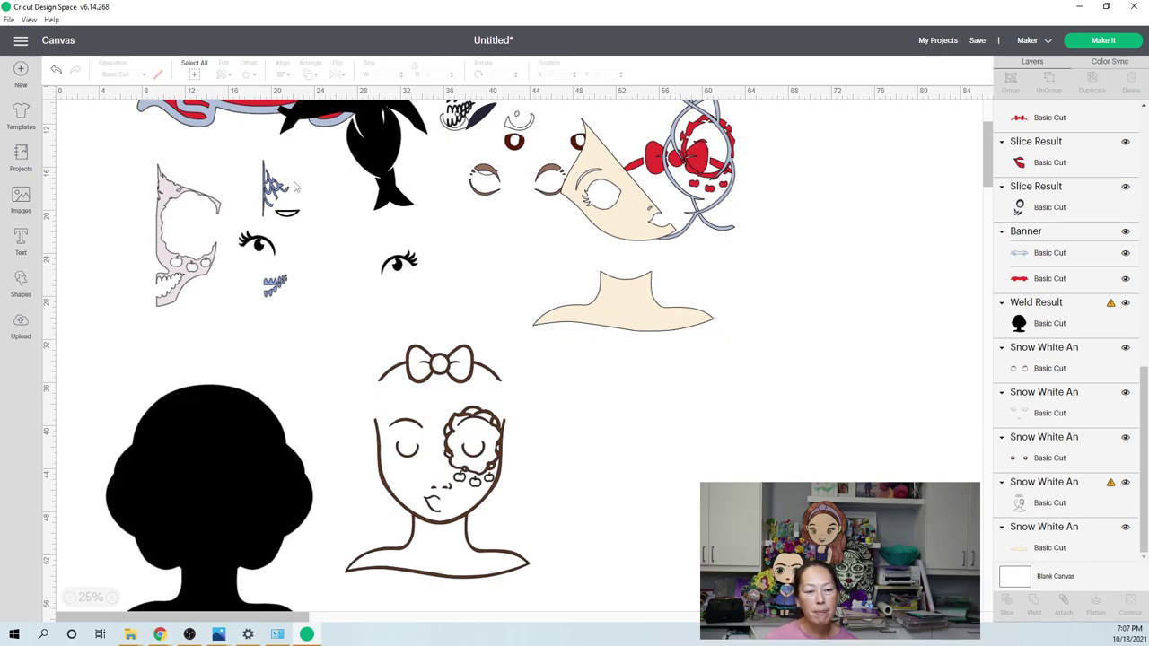
- Move the red and blue banner below the neck-and-shoulders piece, and shift that piece left above it
{"action": "scroll", "coordinate": [295, 186], "scroll_direction": "up", "scroll_amount": 1}
{"action": "left_click_drag", "start_coordinate": [241, 140], "coordinate": [624, 363]}
{"action": "left_click_drag", "start_coordinate": [632, 316], "coordinate": [500, 325]}
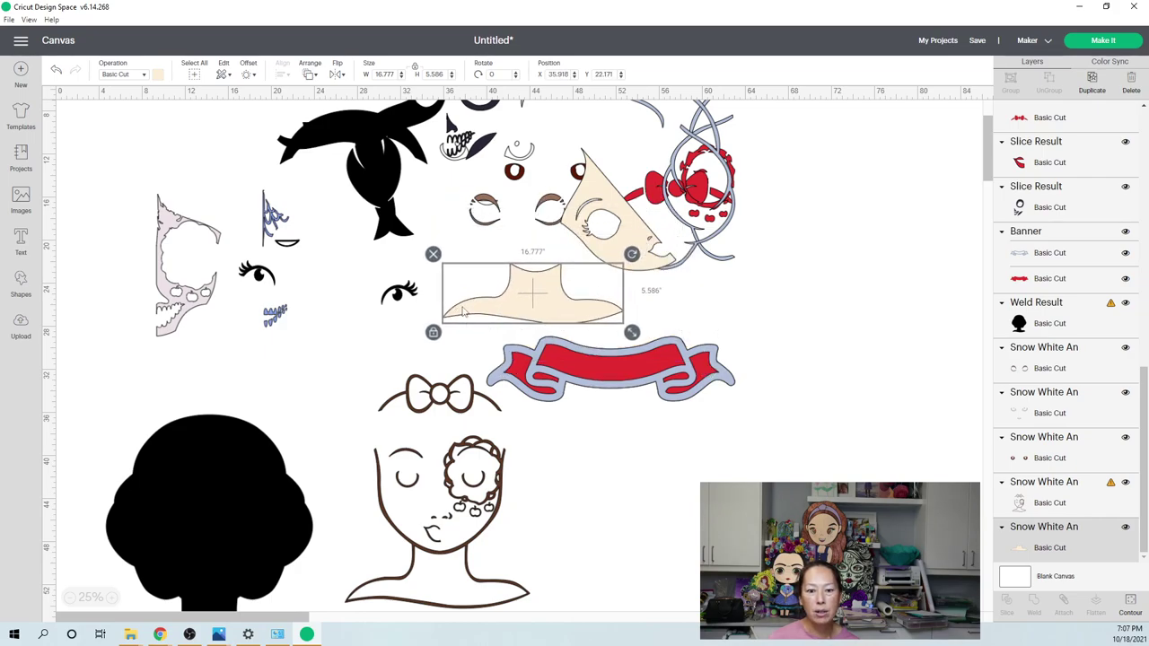
- Add a square shape, place it over the left shoulder of the neck piece, and tilt it to 330.01°
{"action": "left_click", "coordinate": [21, 283]}
{"action": "left_click", "coordinate": [71, 172]}
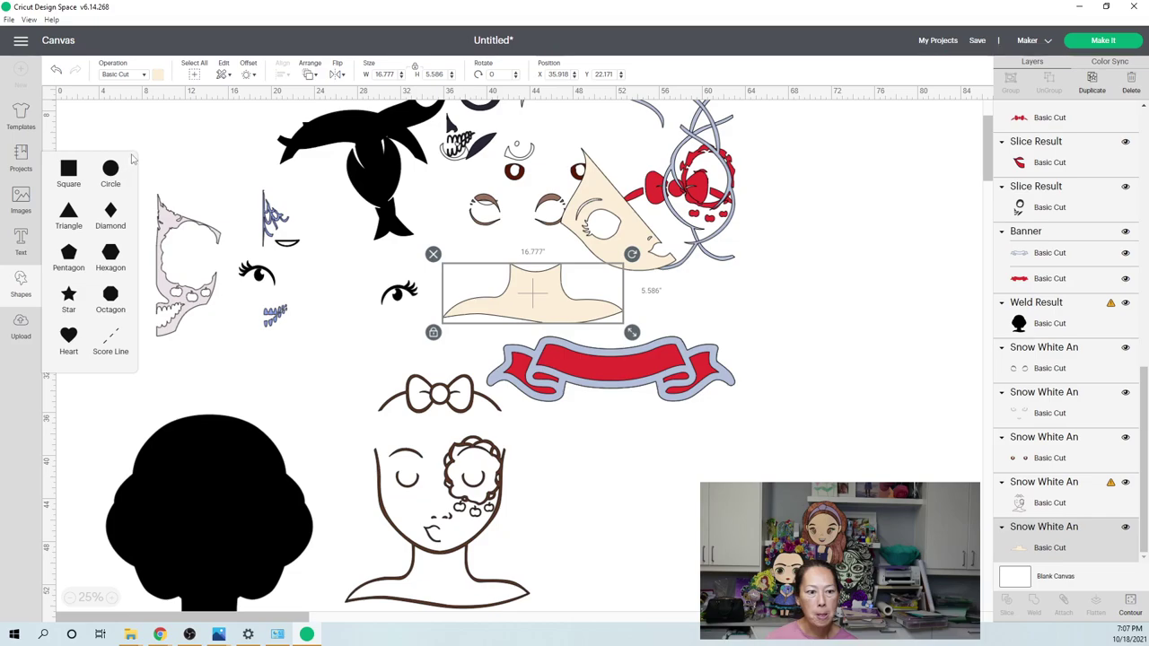
{"action": "left_click_drag", "start_coordinate": [90, 129], "coordinate": [516, 355]}
{"action": "left_click_drag", "start_coordinate": [474, 313], "coordinate": [459, 312]}
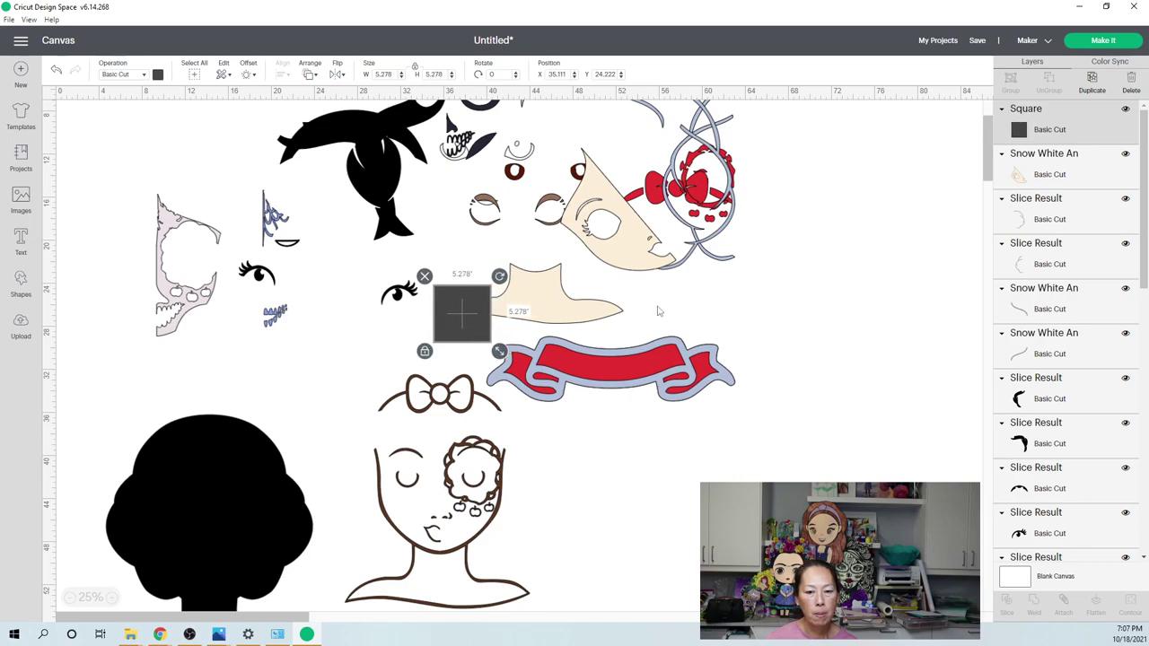
{"action": "left_click", "coordinate": [665, 314]}
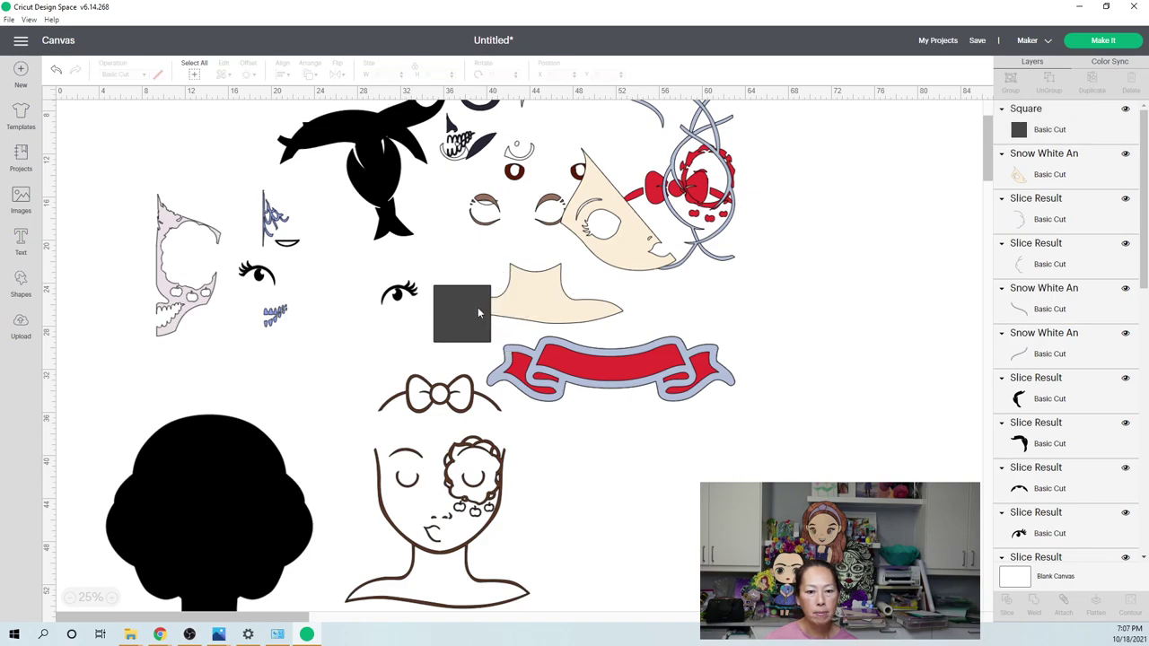
{"action": "left_click", "coordinate": [477, 312]}
{"action": "left_click_drag", "start_coordinate": [499, 274], "coordinate": [482, 260]}
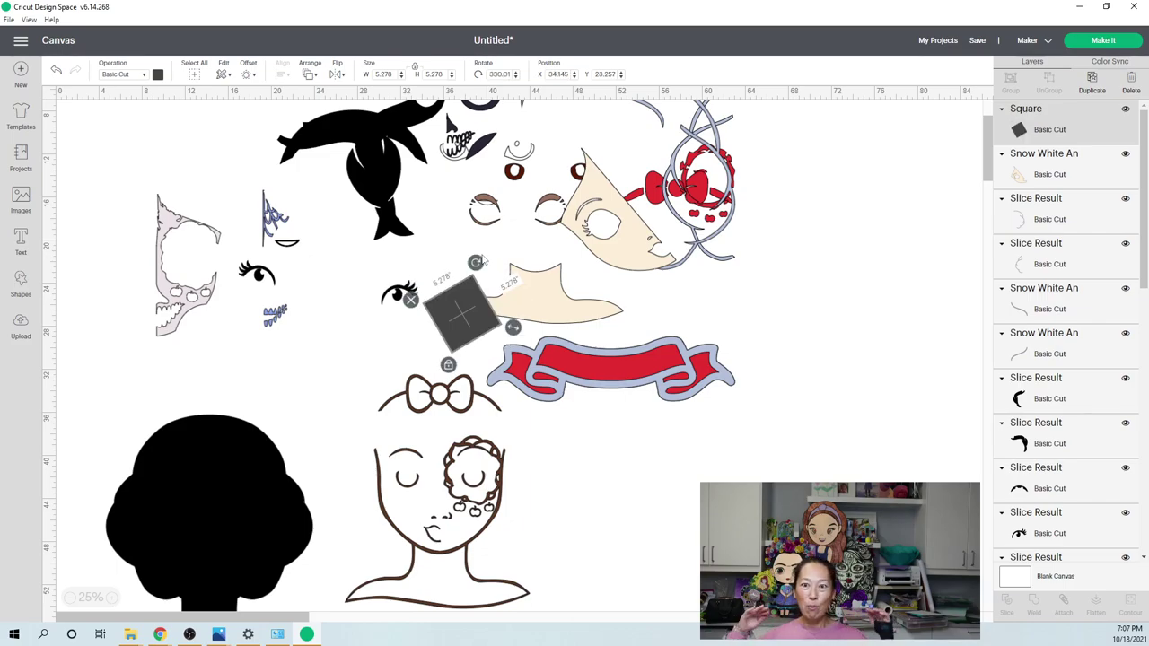
- Slice the left shoulder of the neck-and-shoulders piece with the tilted square, and move the trimmed piece right to about X 47, Y 21.7
{"action": "left_click", "coordinate": [645, 318]}
{"action": "left_click_drag", "start_coordinate": [647, 318], "coordinate": [458, 303]}
{"action": "left_click", "coordinate": [1007, 604]}
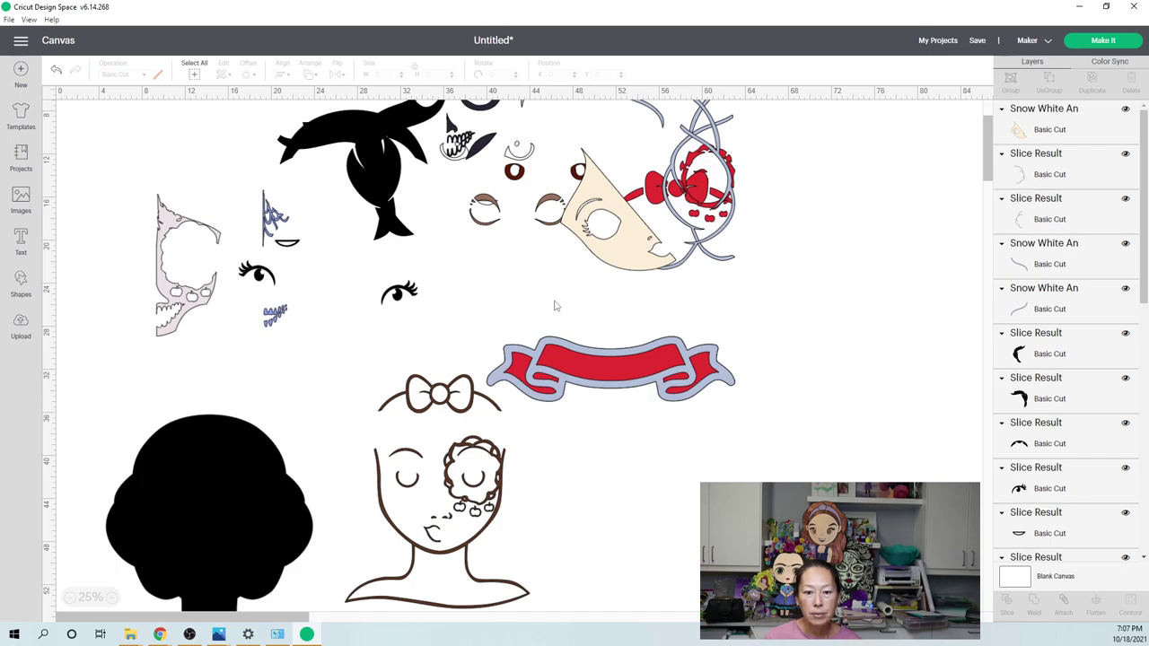
{"action": "left_click_drag", "start_coordinate": [555, 306], "coordinate": [631, 300]}
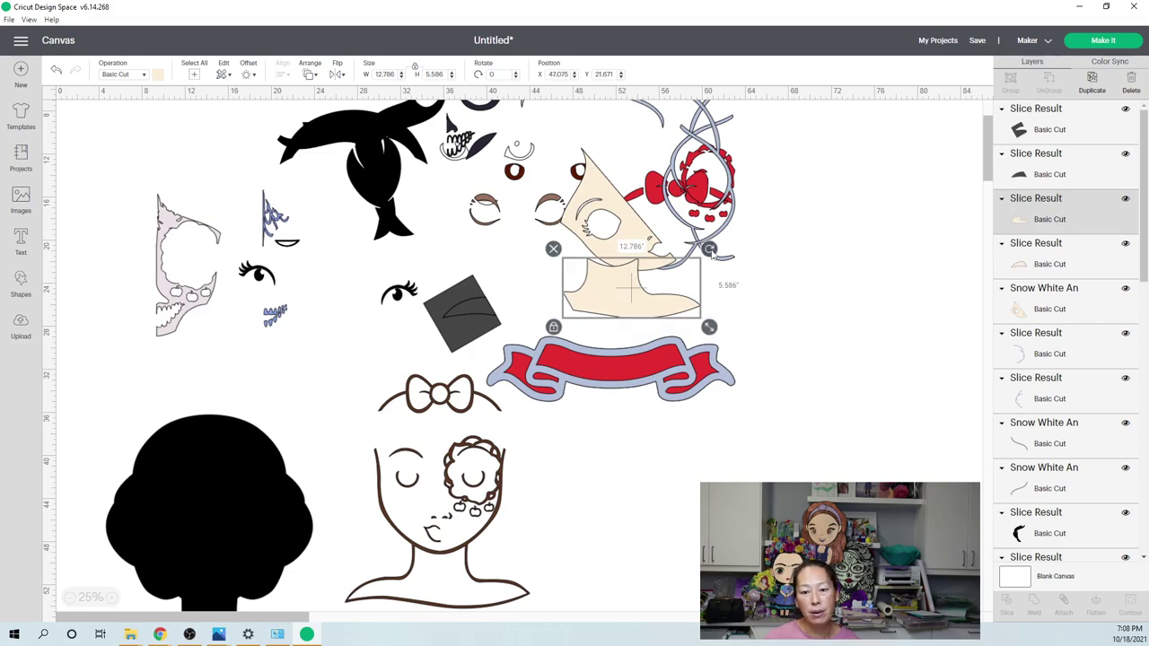
- Delete the leftover square and shoulder slices beside the trimmed neck-and-shoulders piece
{"action": "left_click", "coordinate": [489, 292]}
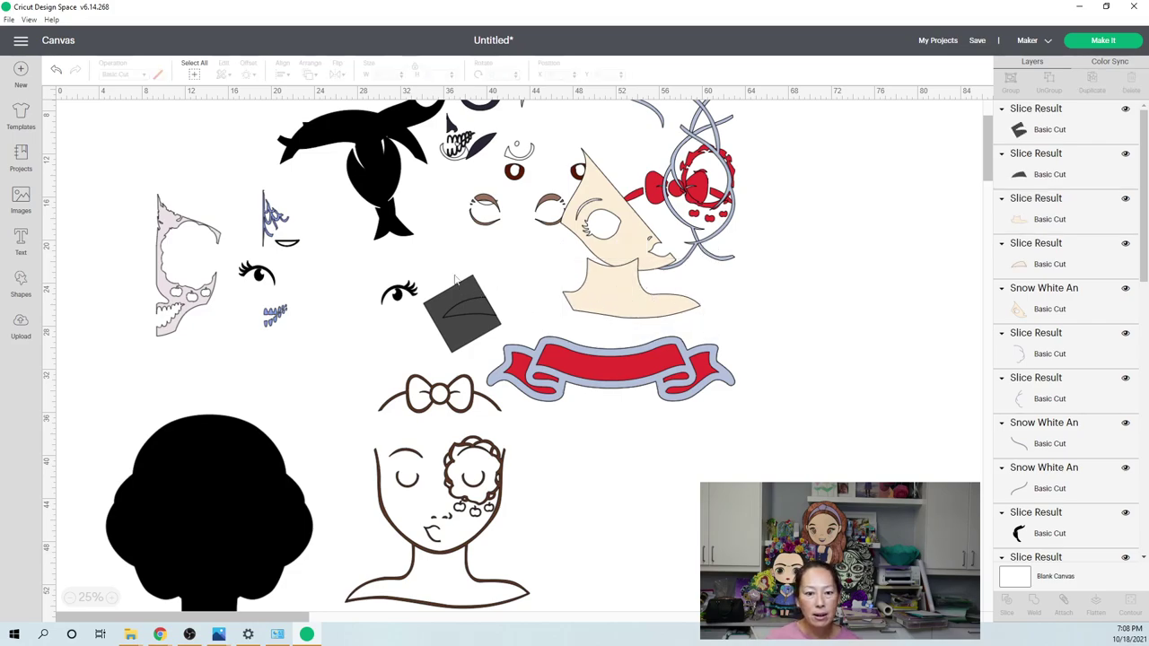
{"action": "left_click", "coordinate": [474, 327]}
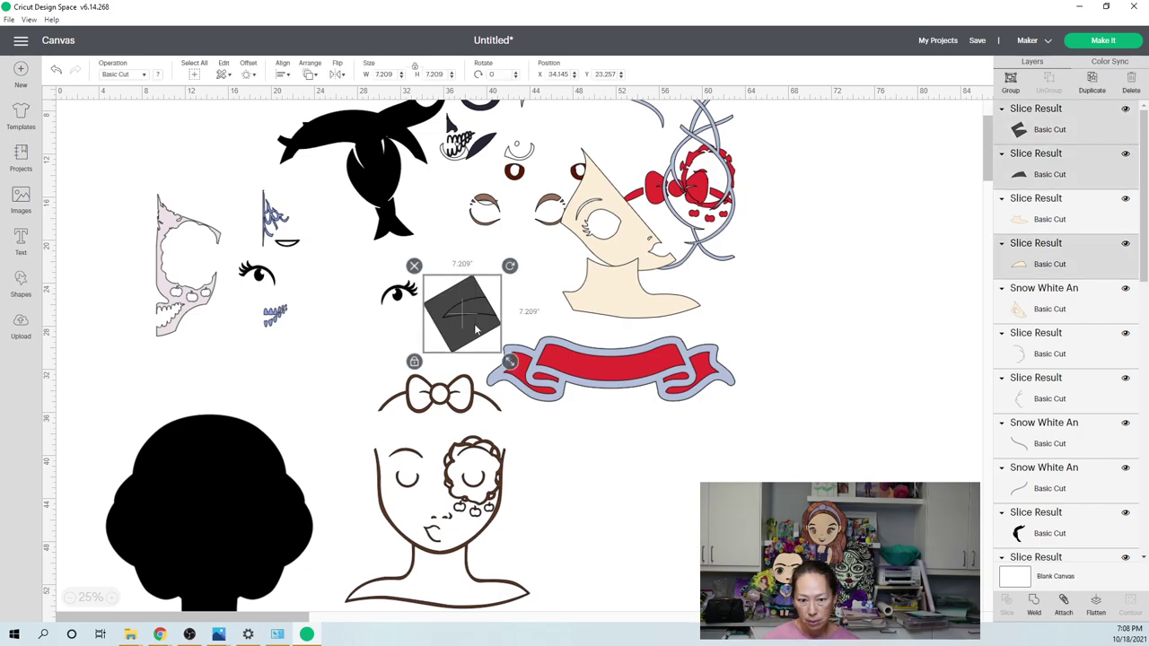
{"action": "key", "text": "Delete"}
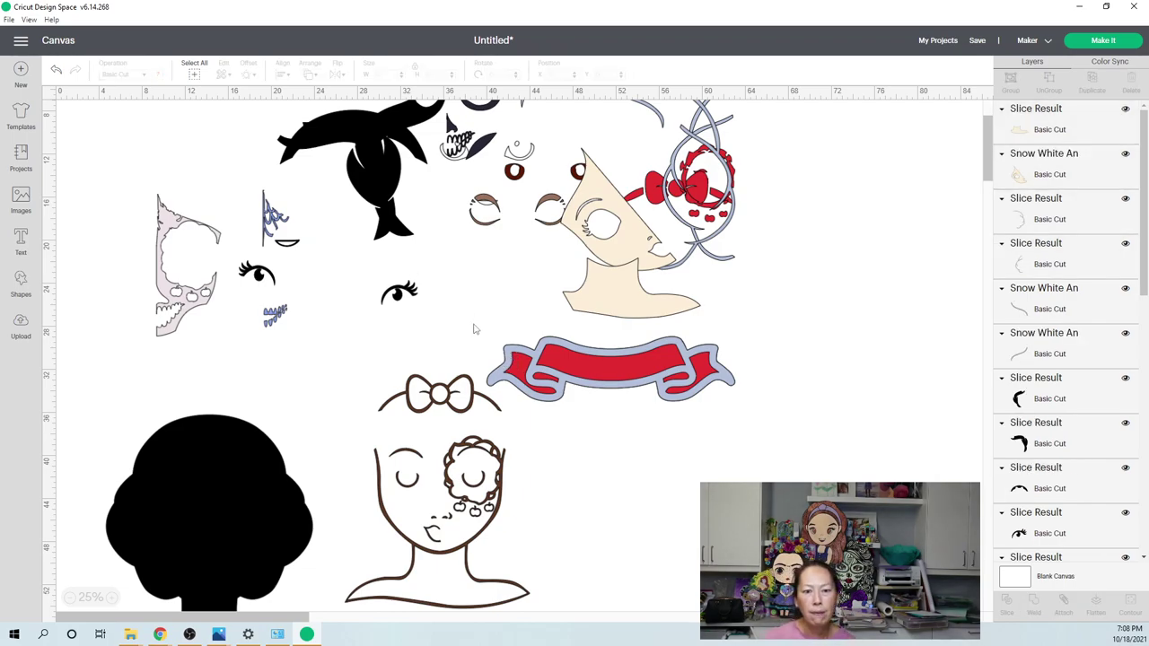
- Move the brown outline layer slightly right and down to about X 31, Y 35.5, farther from the black silhouette
{"action": "scroll", "coordinate": [474, 329], "scroll_direction": "up", "scroll_amount": 1}
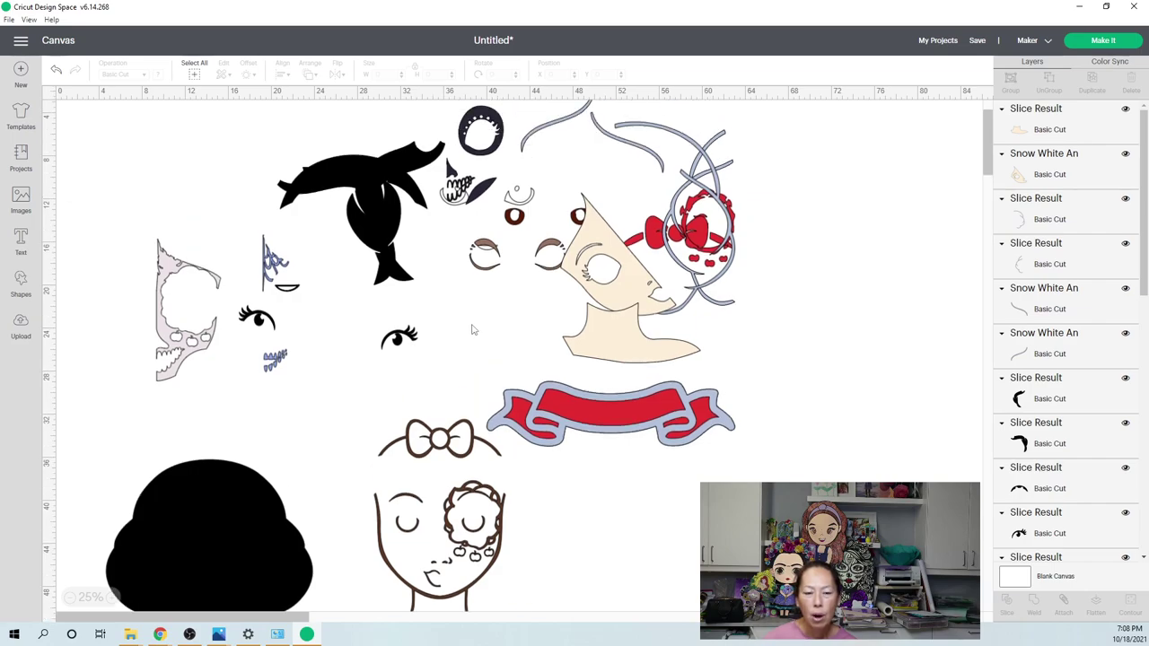
{"action": "scroll", "coordinate": [473, 329], "scroll_direction": "down", "scroll_amount": 2}
{"action": "left_click", "coordinate": [452, 439]}
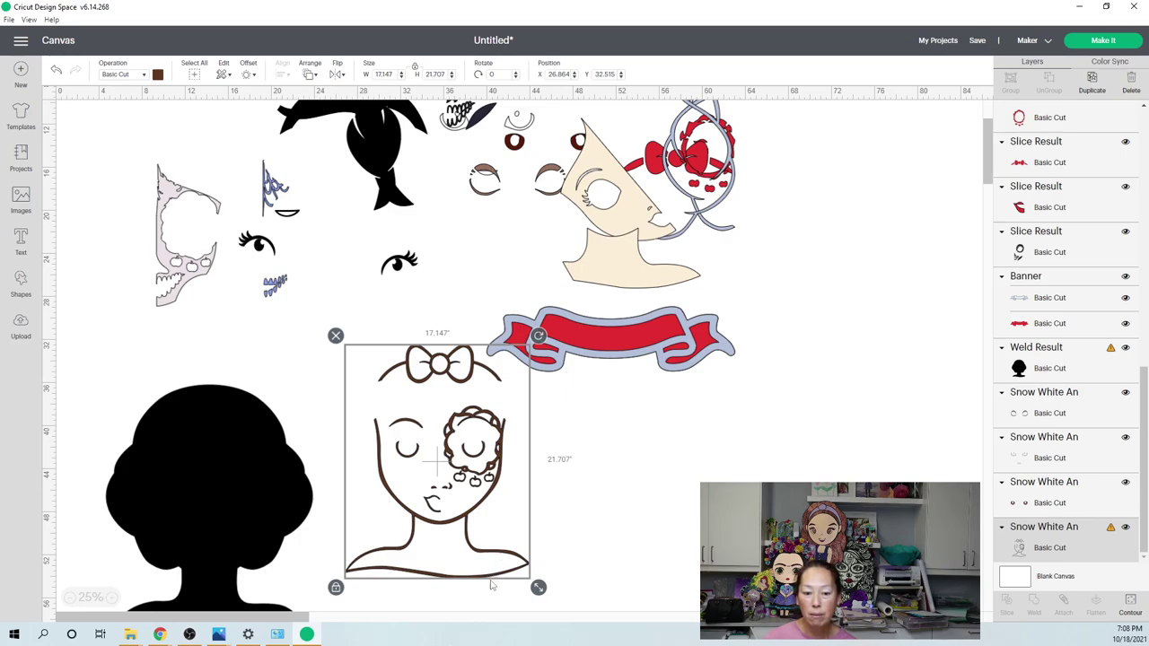
{"action": "mouse_move", "coordinate": [481, 490]}
{"action": "left_mouse_down"}
{"action": "mouse_move", "coordinate": [537, 486]}
{"action": "mouse_move", "coordinate": [524, 523]}
{"action": "left_mouse_up"}
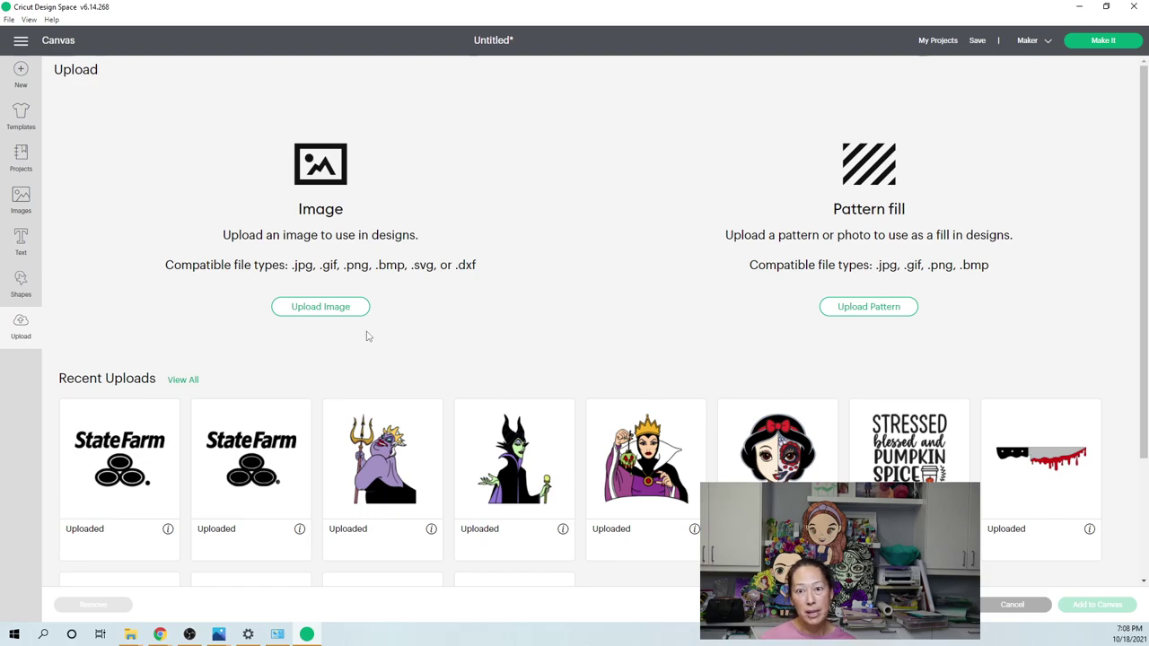
- Find the 3X3 11 Inch Squares grid among all uploaded images and add it to the canvas
{"action": "scroll", "coordinate": [366, 336], "scroll_direction": "down", "scroll_amount": 1}
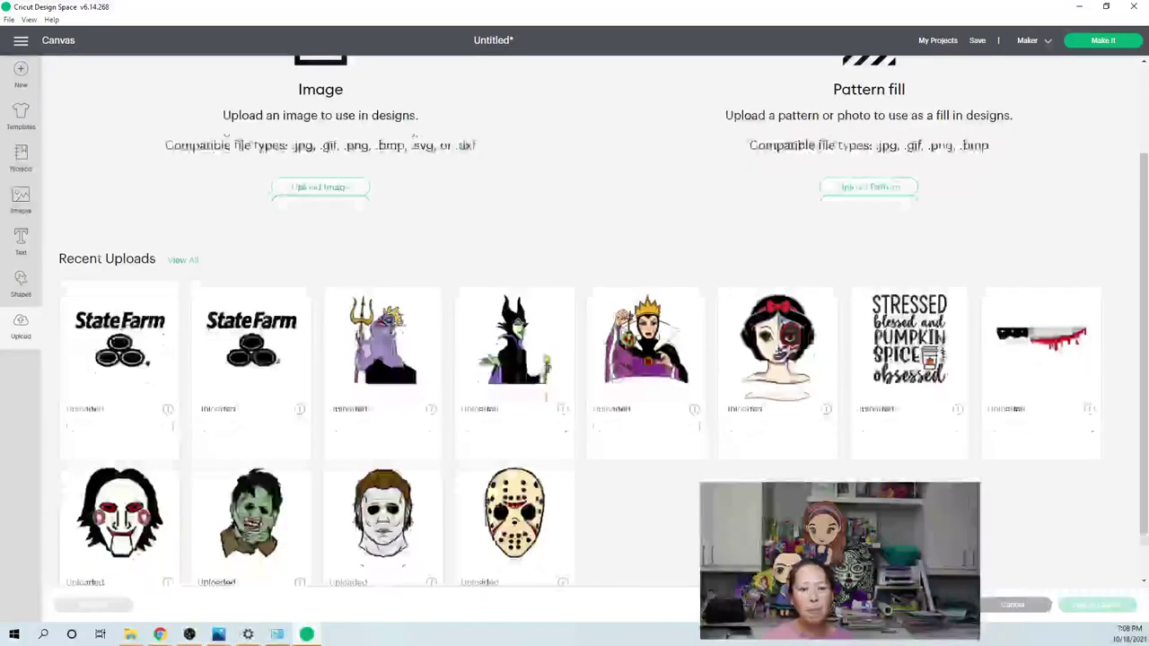
{"action": "left_click", "coordinate": [184, 262]}
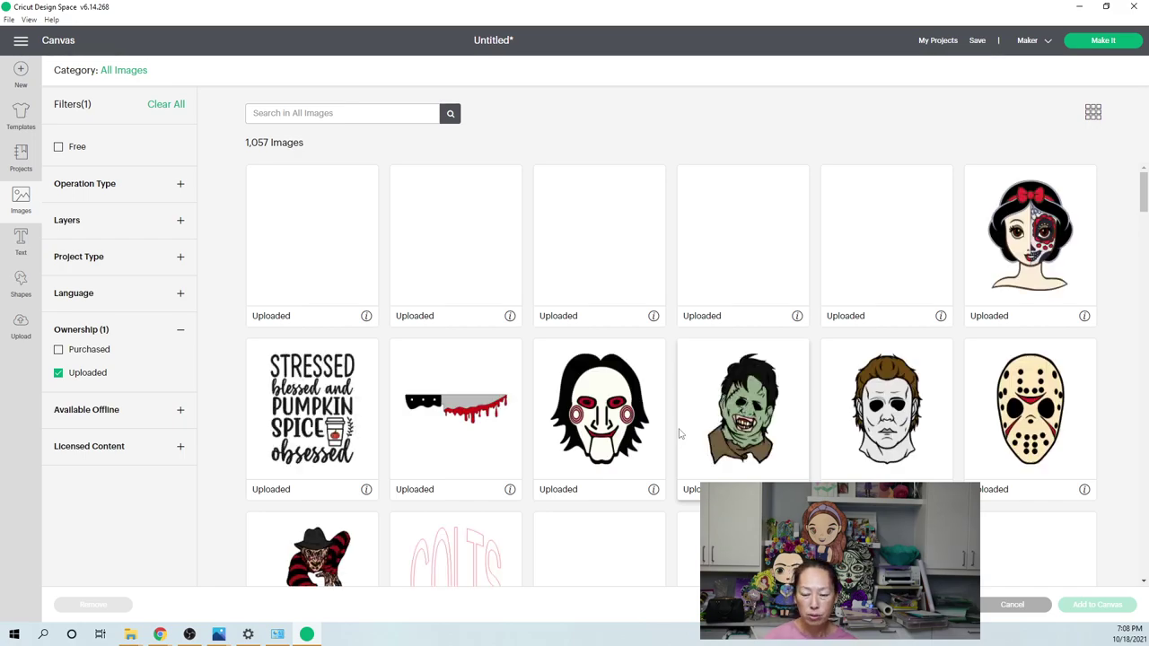
{"action": "scroll", "coordinate": [680, 435], "scroll_direction": "down", "scroll_amount": 5}
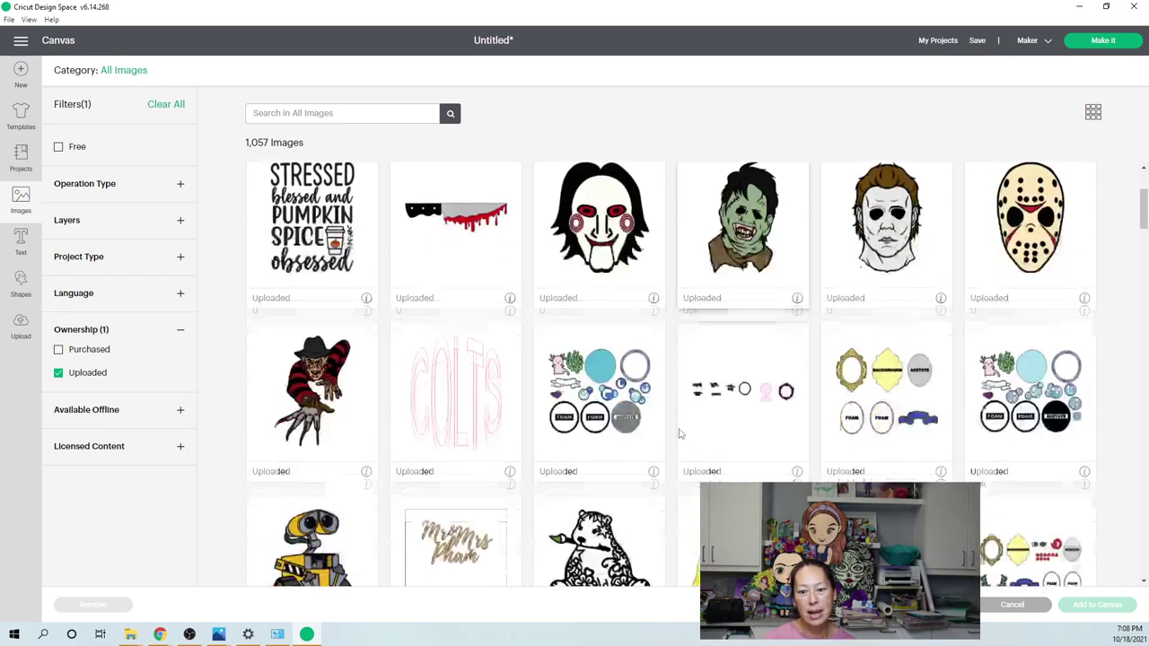
{"action": "scroll", "coordinate": [679, 435], "scroll_direction": "down", "scroll_amount": 3}
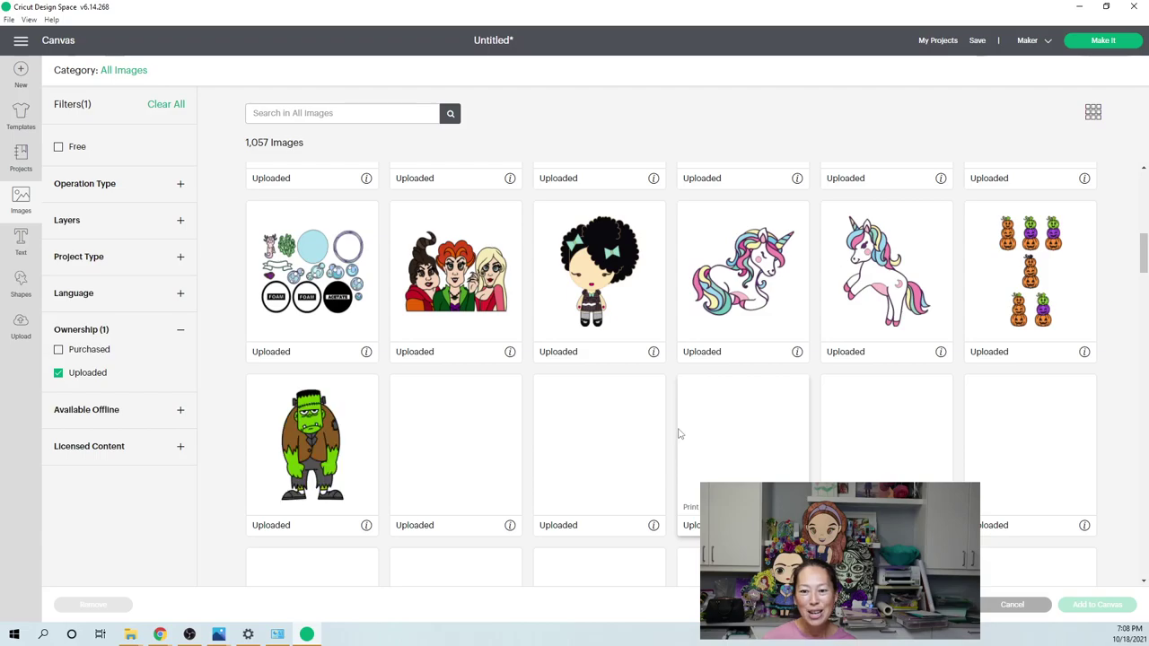
{"action": "scroll", "coordinate": [679, 435], "scroll_direction": "down", "scroll_amount": 4}
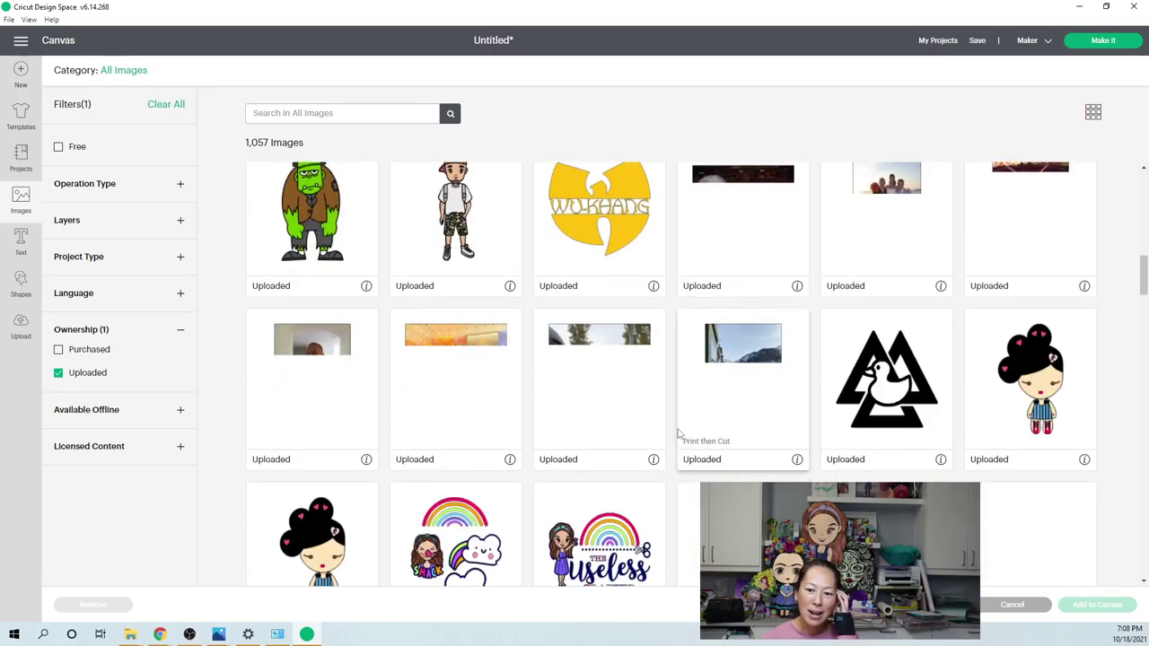
{"action": "scroll", "coordinate": [680, 434], "scroll_direction": "down", "scroll_amount": 3}
{"action": "scroll", "coordinate": [680, 435], "scroll_direction": "down", "scroll_amount": 1}
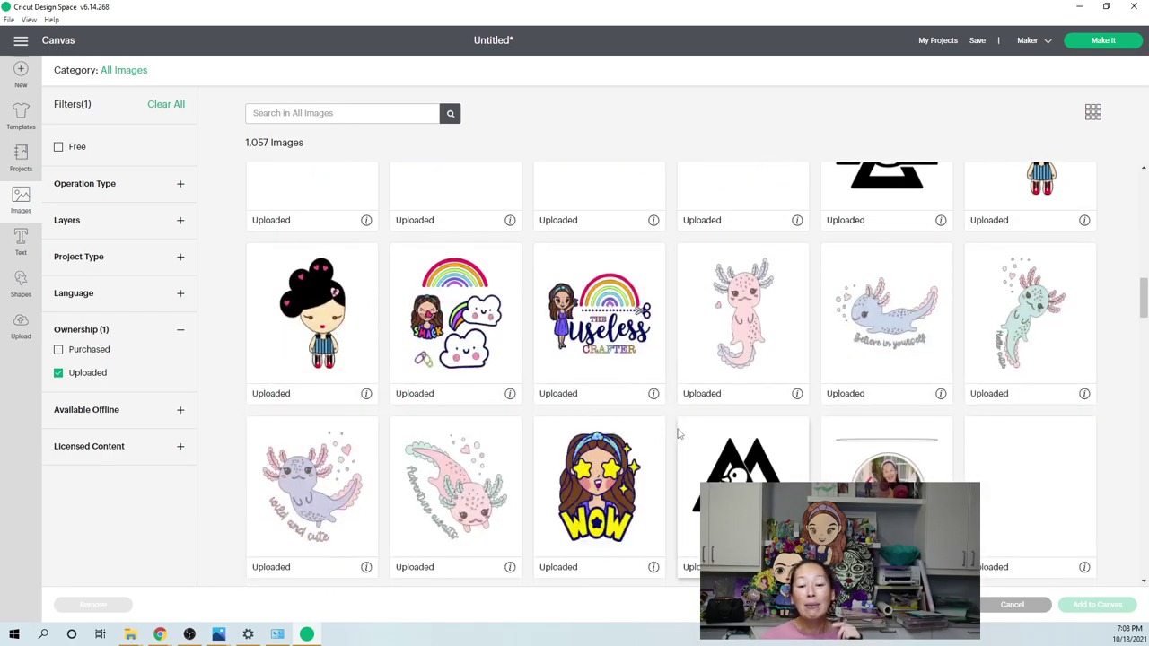
{"action": "scroll", "coordinate": [680, 435], "scroll_direction": "down", "scroll_amount": 2}
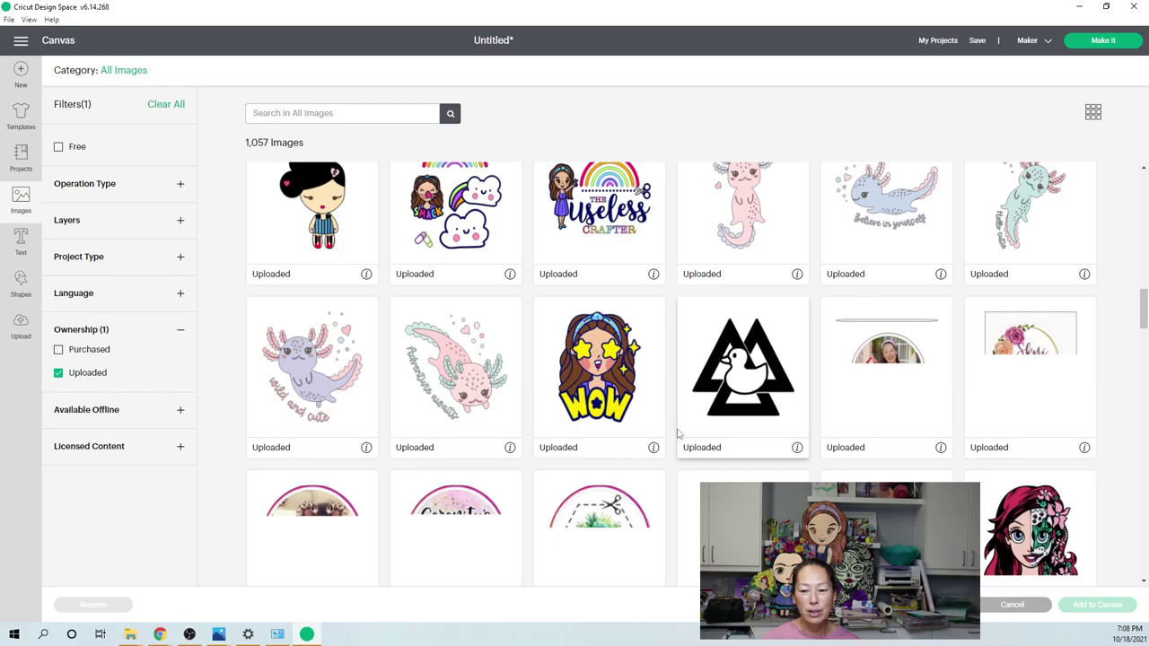
{"action": "scroll", "coordinate": [680, 434], "scroll_direction": "down", "scroll_amount": 5}
{"action": "scroll", "coordinate": [680, 434], "scroll_direction": "down", "scroll_amount": 12}
{"action": "scroll", "coordinate": [680, 435], "scroll_direction": "down", "scroll_amount": 6}
{"action": "scroll", "coordinate": [679, 434], "scroll_direction": "down", "scroll_amount": 5}
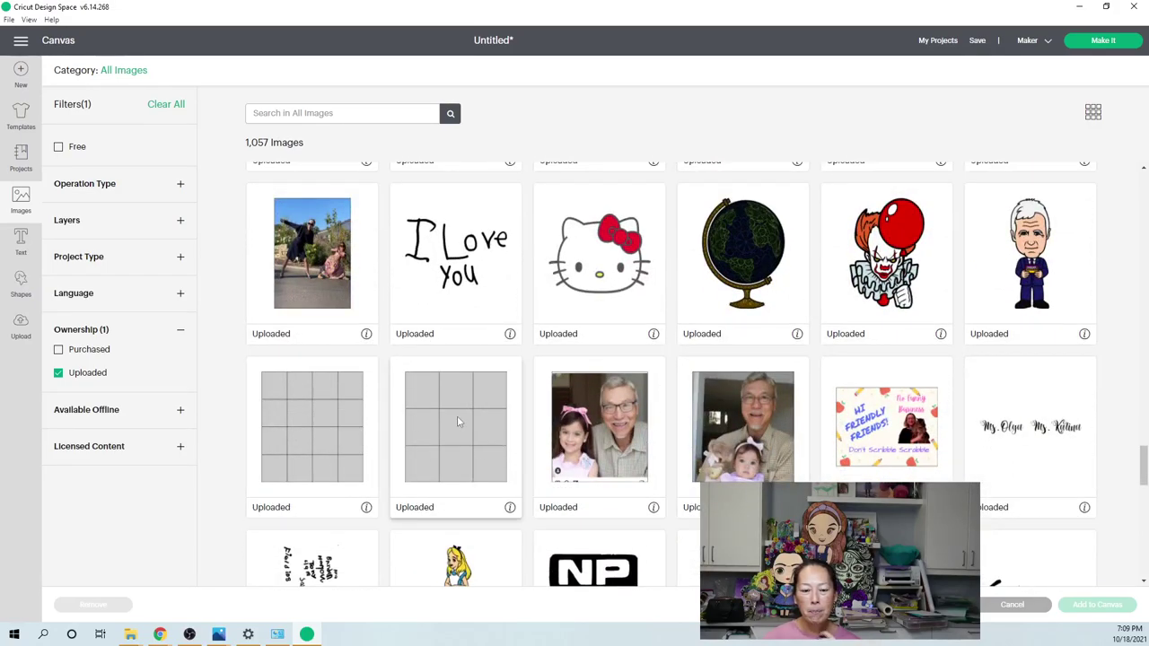
{"action": "left_click", "coordinate": [457, 418]}
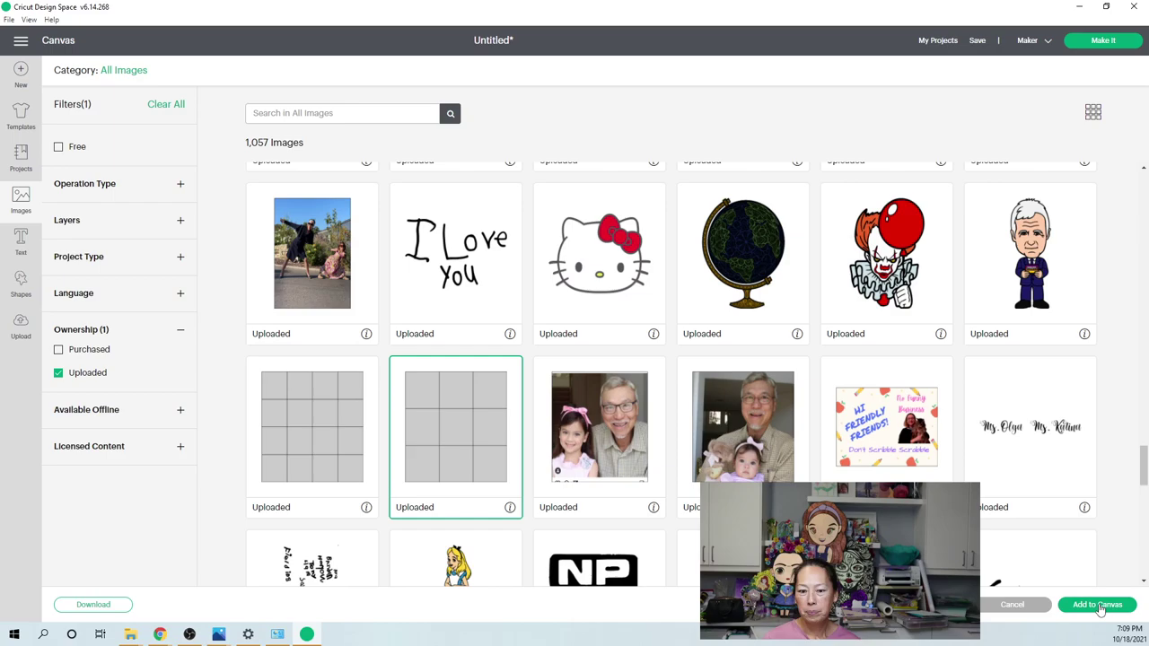
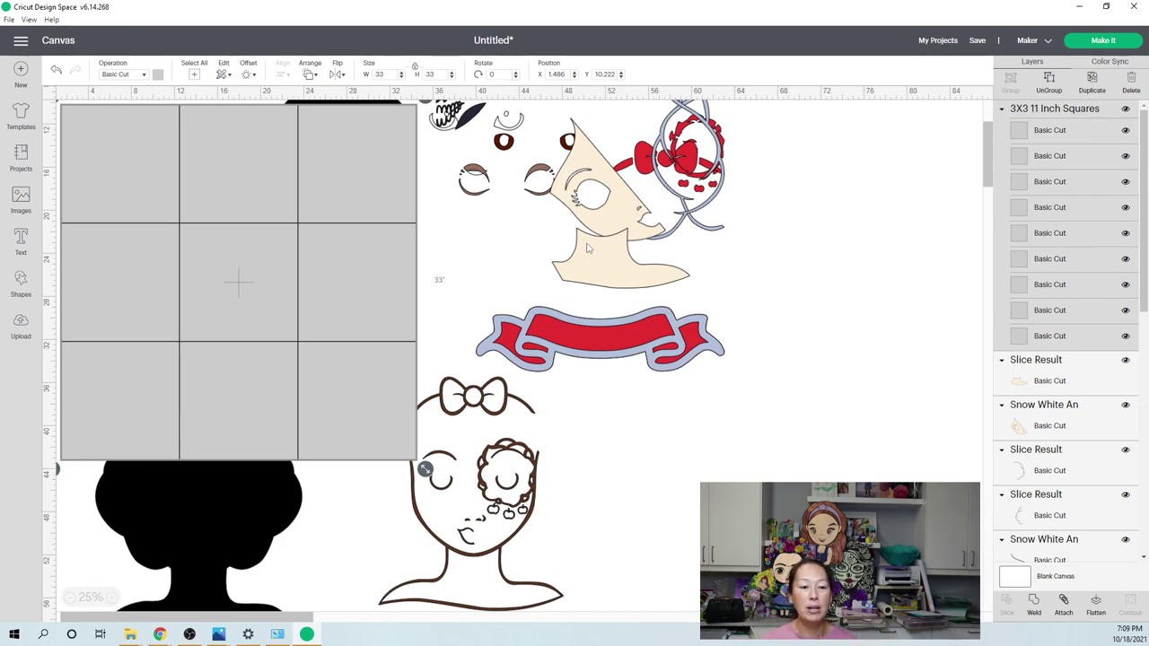
- Move the brown outline layer right, below the banner at about X 46, Y 34, and place the square grid over the black silhouette
{"action": "left_click", "coordinate": [511, 439]}
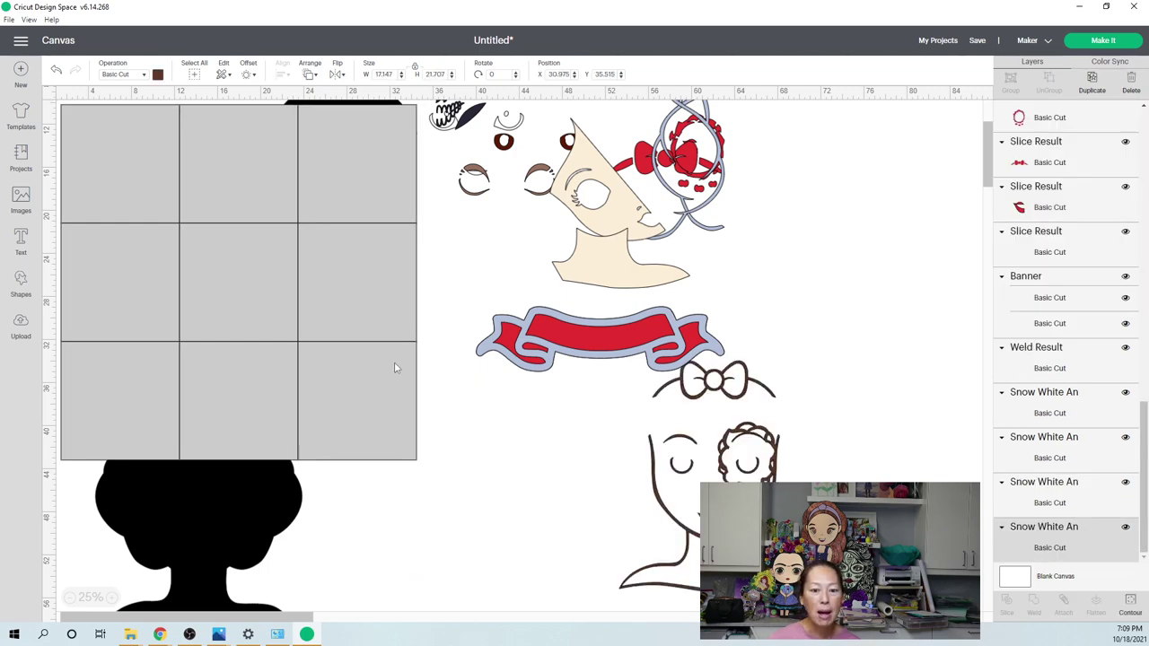
{"action": "scroll", "coordinate": [313, 267], "scroll_direction": "down", "scroll_amount": 3}
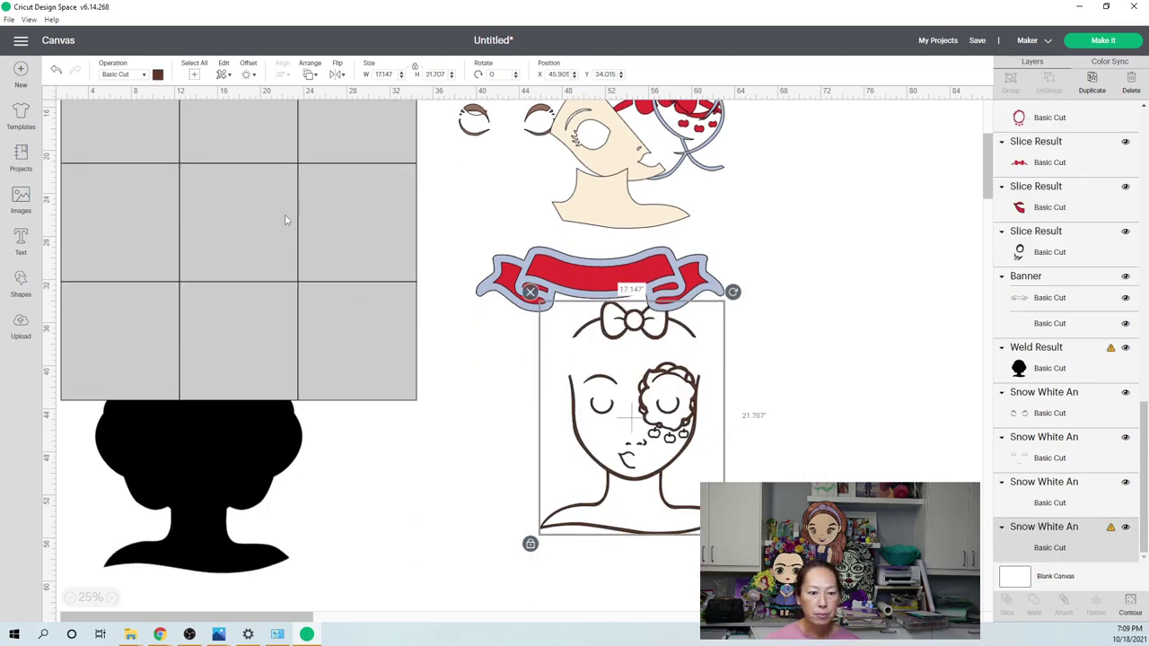
{"action": "left_click_drag", "start_coordinate": [277, 159], "coordinate": [302, 403]}
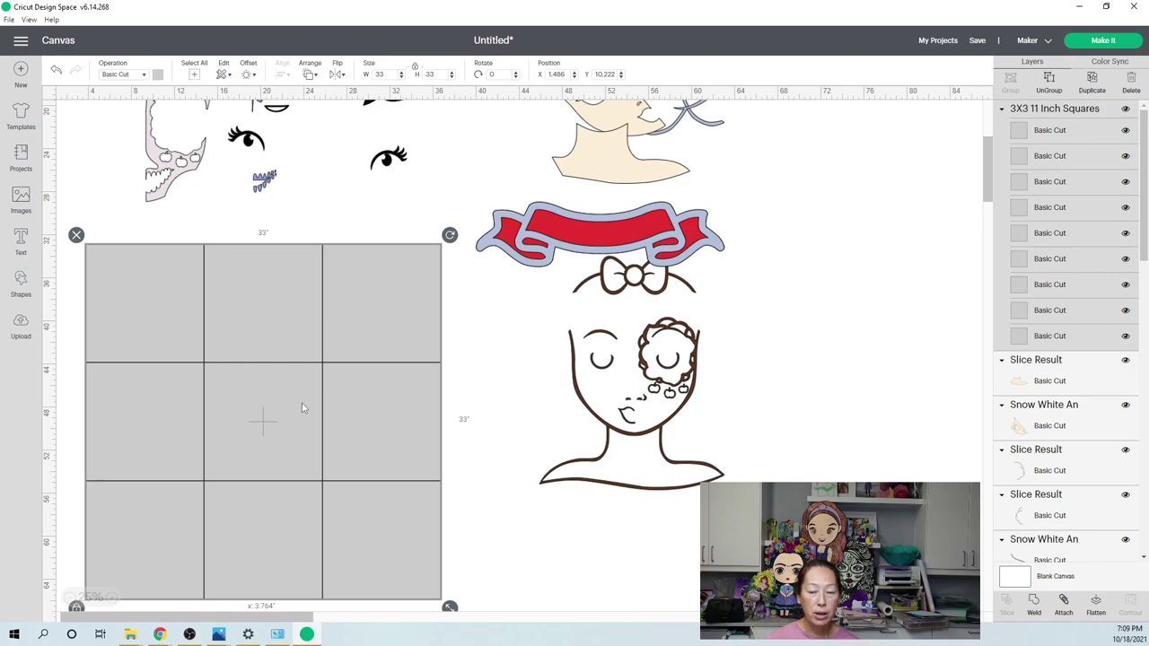
- Set the square grid's position to X 4, Y 30 and ungroup its squares
{"action": "left_click", "coordinate": [554, 74]}
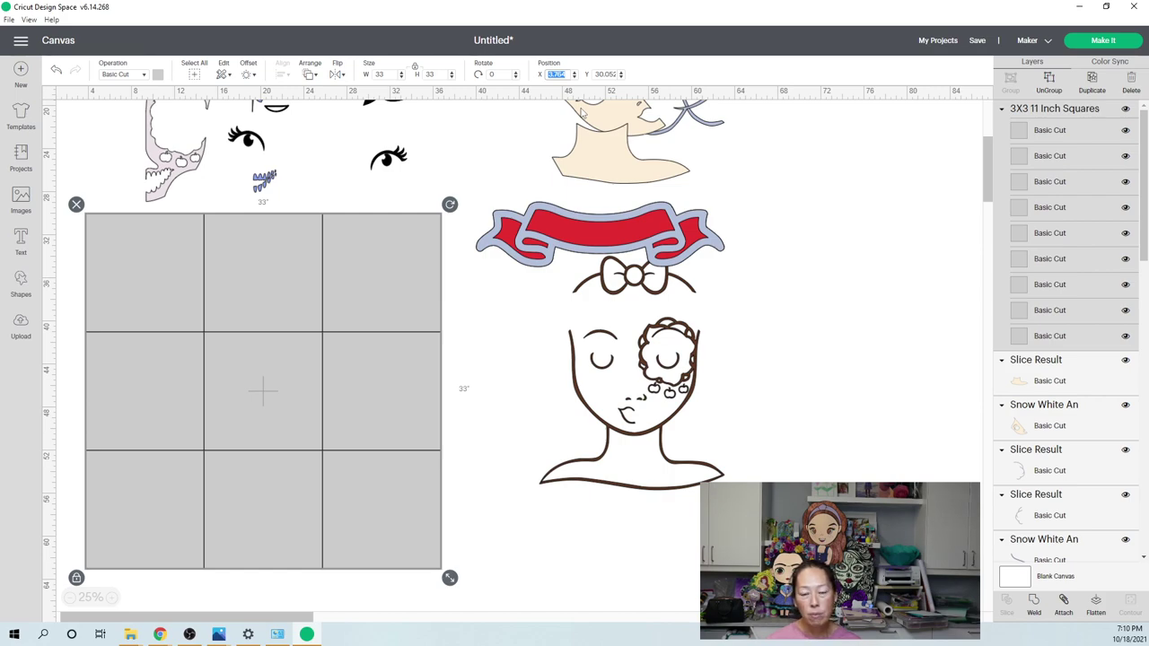
{"action": "type", "text": "4"}
{"action": "key", "text": "Tab"}
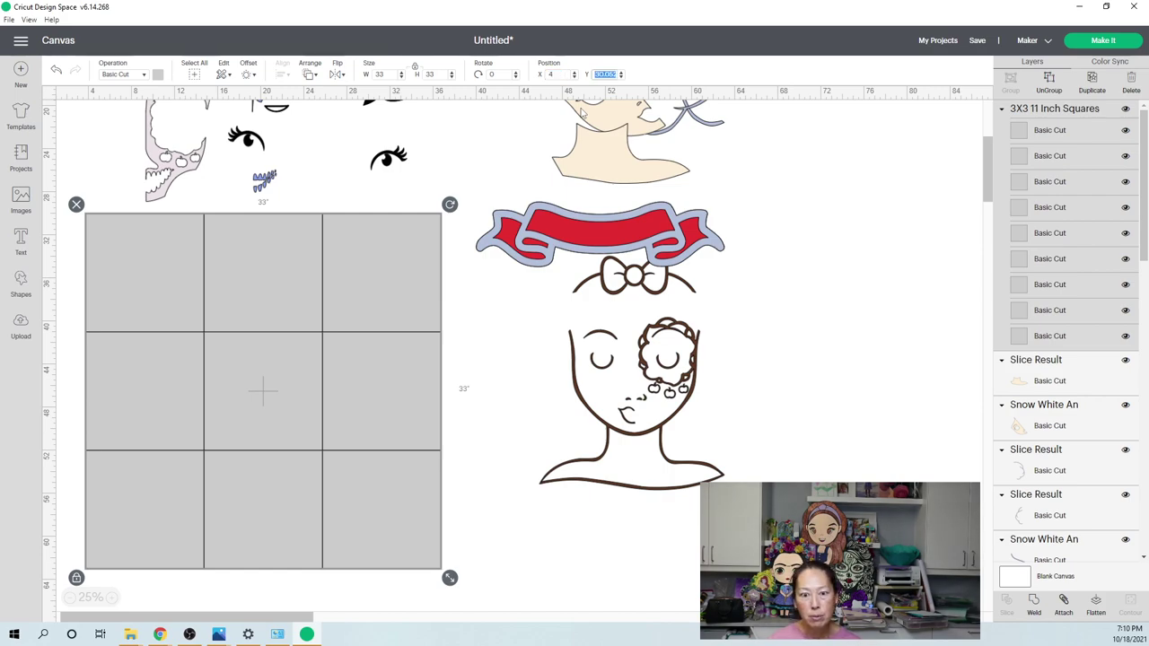
{"action": "type", "text": "30"}
{"action": "key", "text": "Return"}
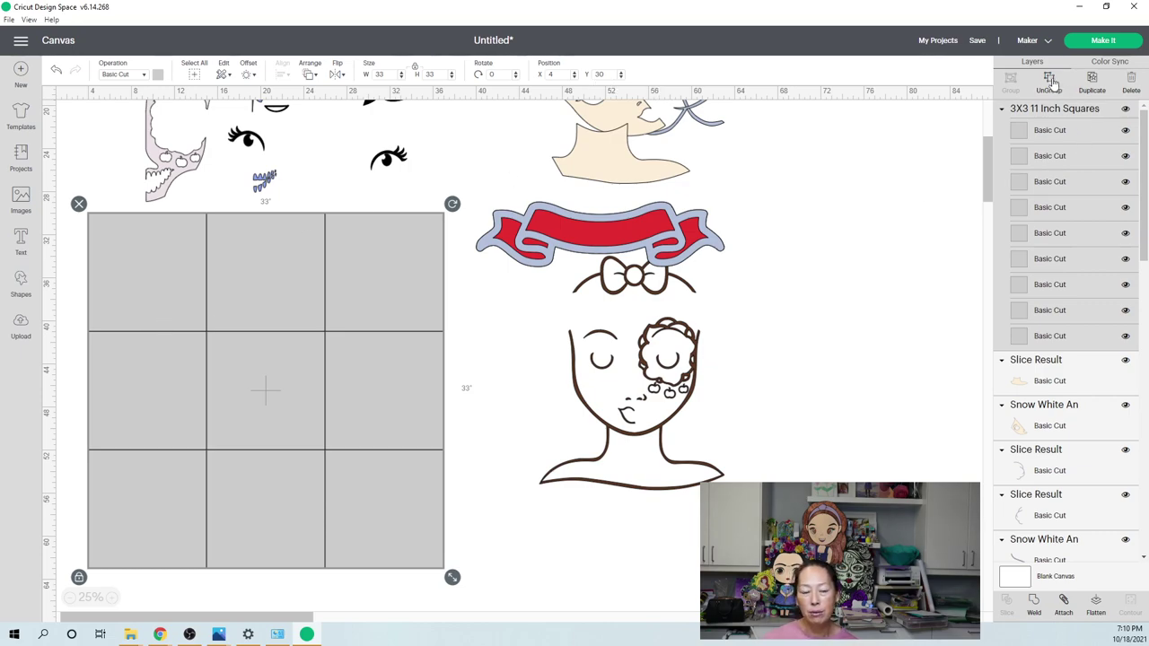
{"action": "key", "text": "ctrl+shift+g"}
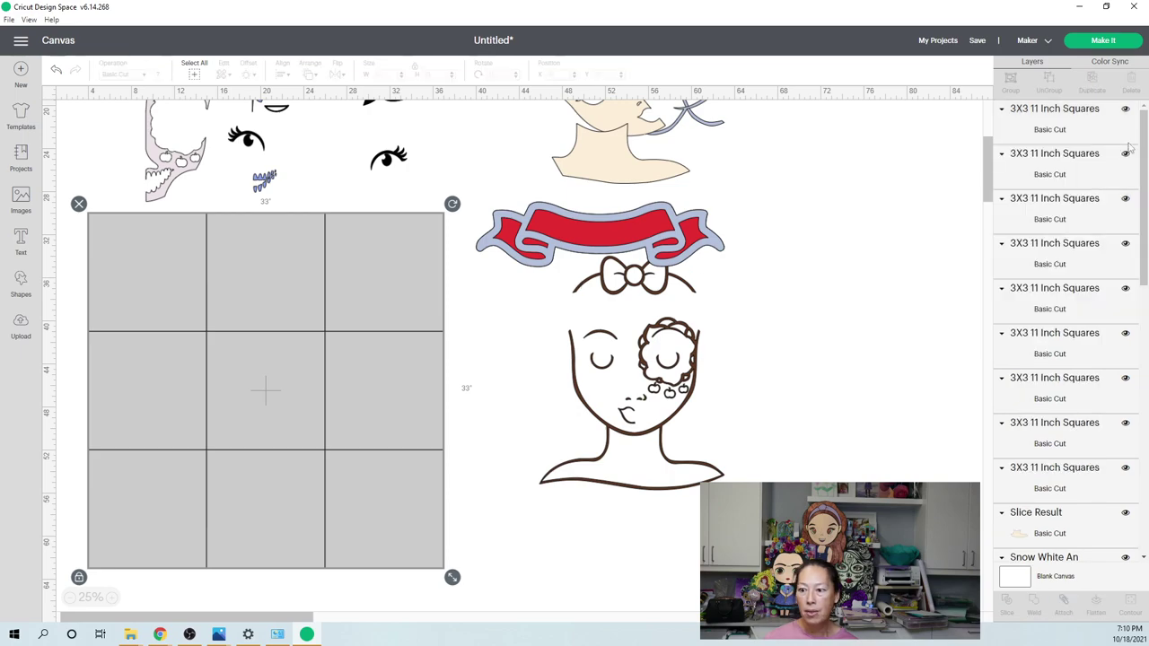
- Bring the black silhouette to the front of the squares and move it up within the grid to about X 5.8, Y 32.6
{"action": "left_click_drag", "start_coordinate": [1146, 182], "coordinate": [1147, 593]}
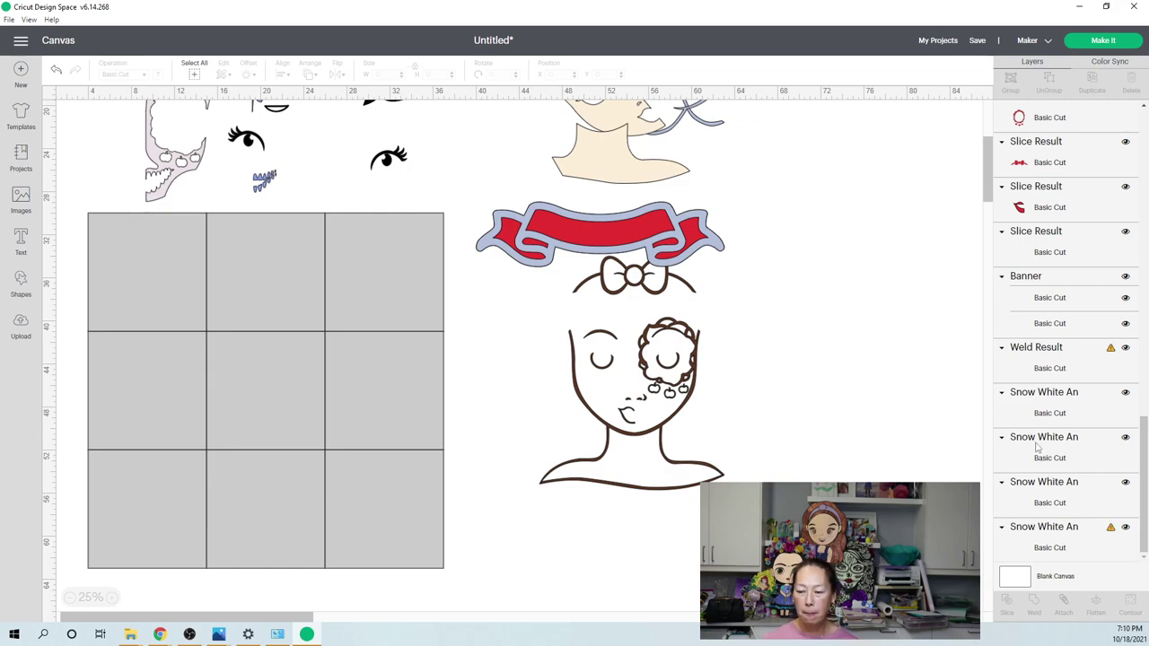
{"action": "left_click", "coordinate": [1056, 368]}
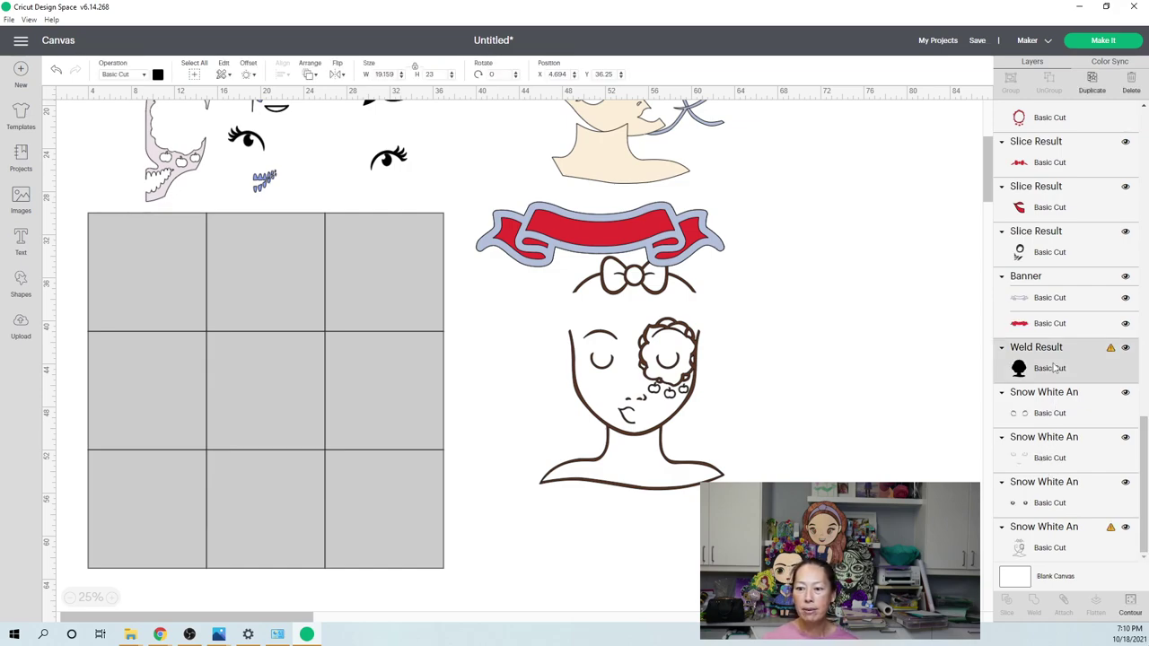
{"action": "left_click", "coordinate": [309, 77]}
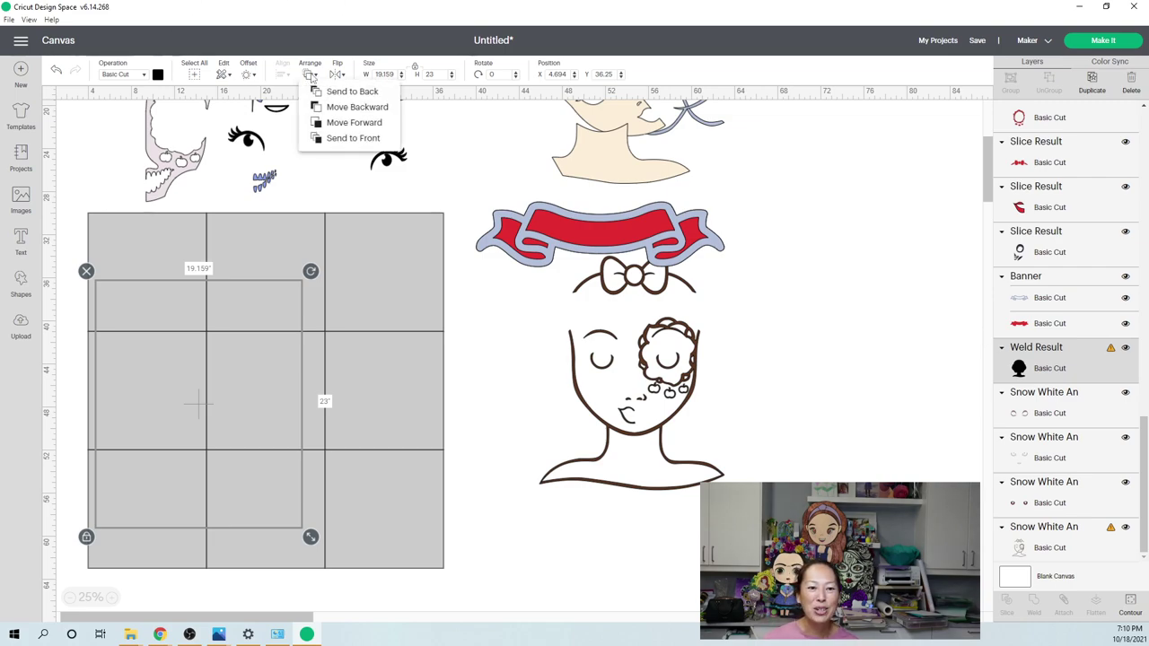
{"action": "left_click", "coordinate": [339, 137]}
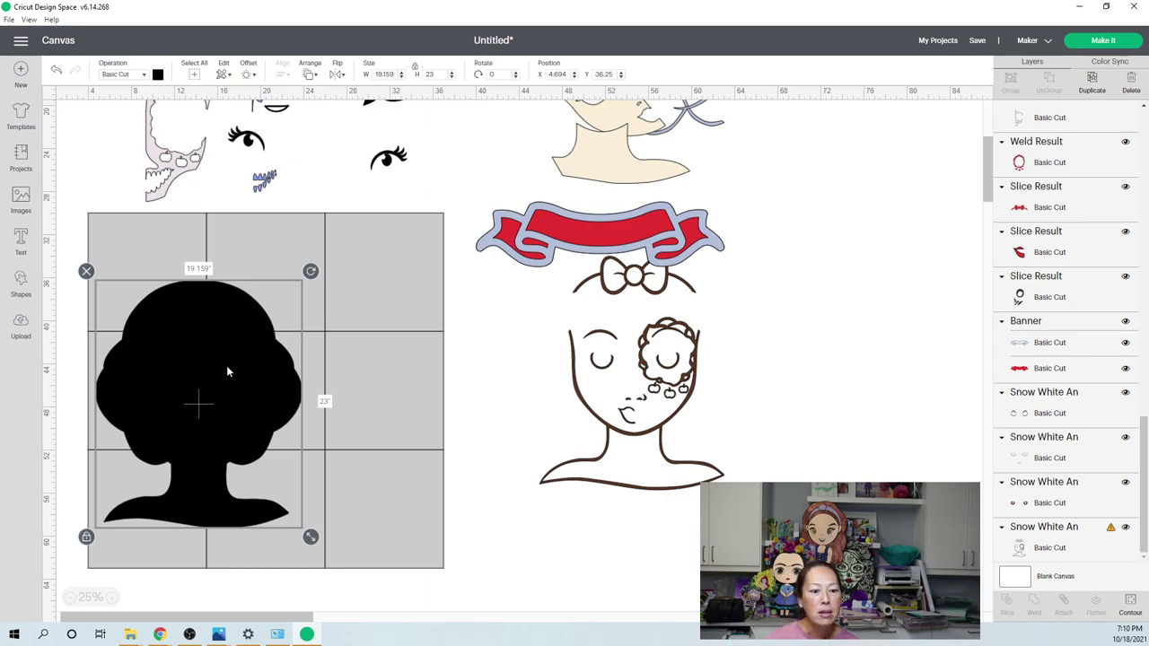
{"action": "left_click_drag", "start_coordinate": [226, 366], "coordinate": [239, 331]}
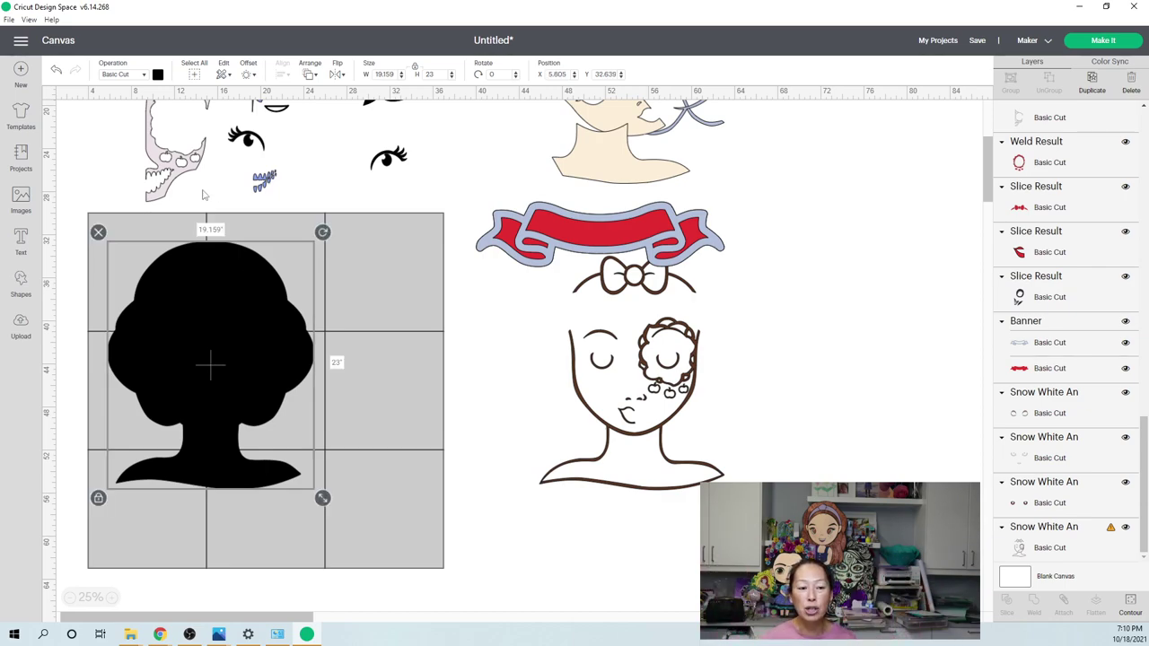
- Slice the black silhouette with the upper-left square of the grid
{"action": "left_click", "coordinate": [67, 241]}
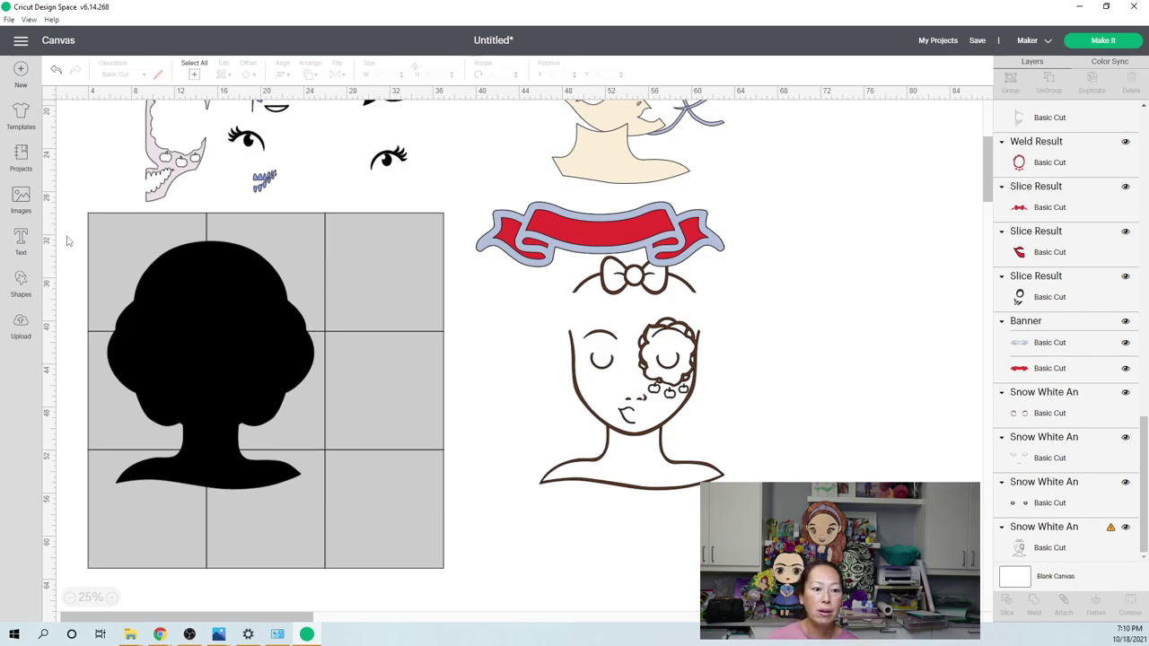
{"action": "left_click_drag", "start_coordinate": [64, 226], "coordinate": [167, 298]}
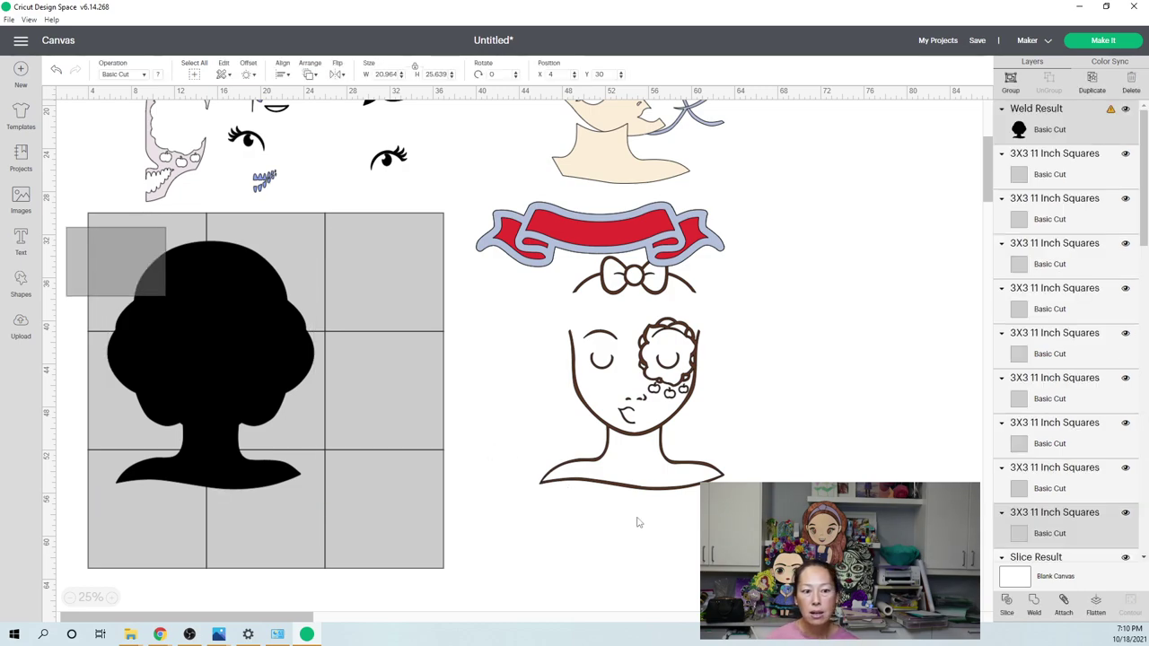
{"action": "left_click", "coordinate": [1011, 611]}
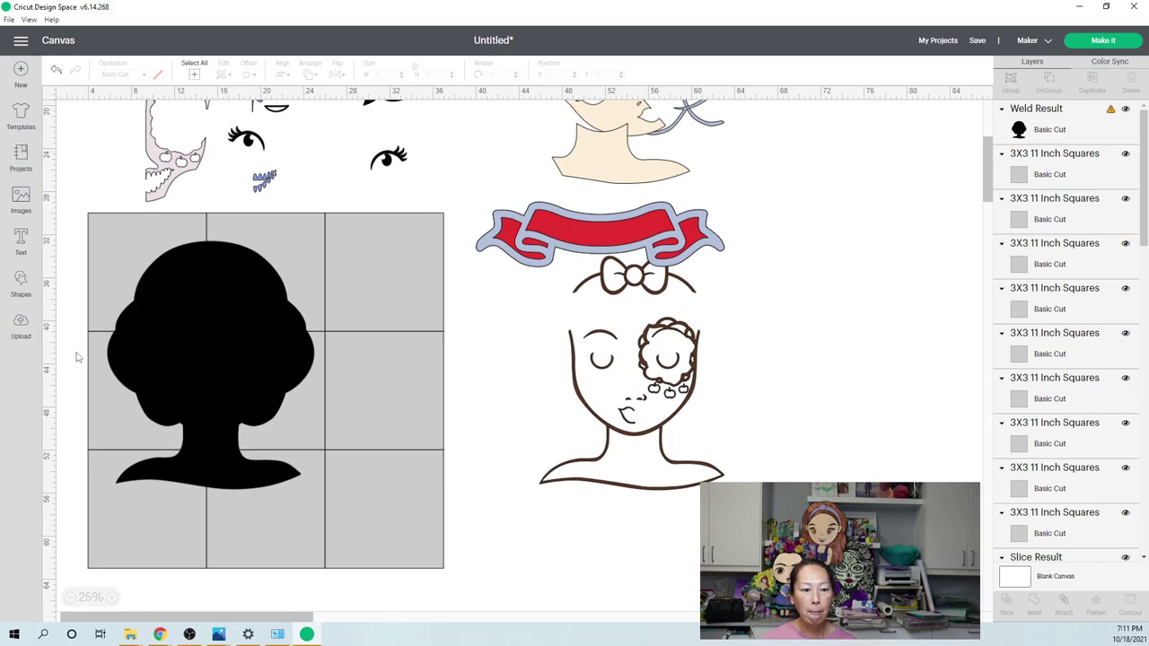
{"action": "key", "text": "ctrl+z"}
{"action": "left_click_drag", "start_coordinate": [75, 352], "coordinate": [141, 389]}
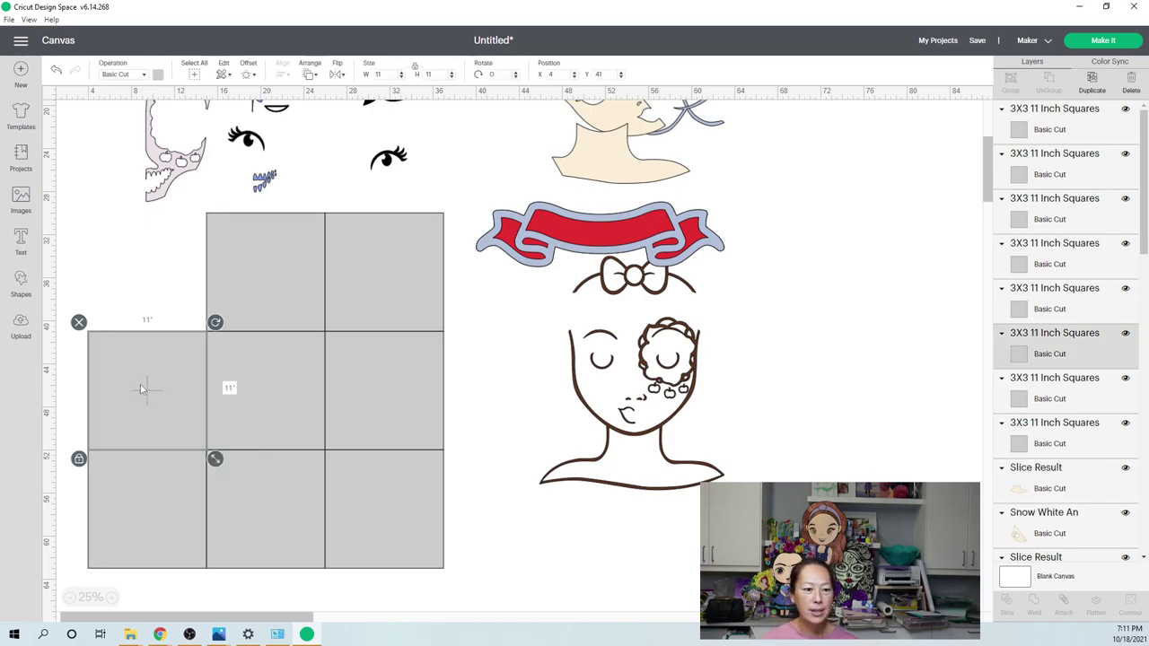
{"action": "key", "text": "ctrl+z"}
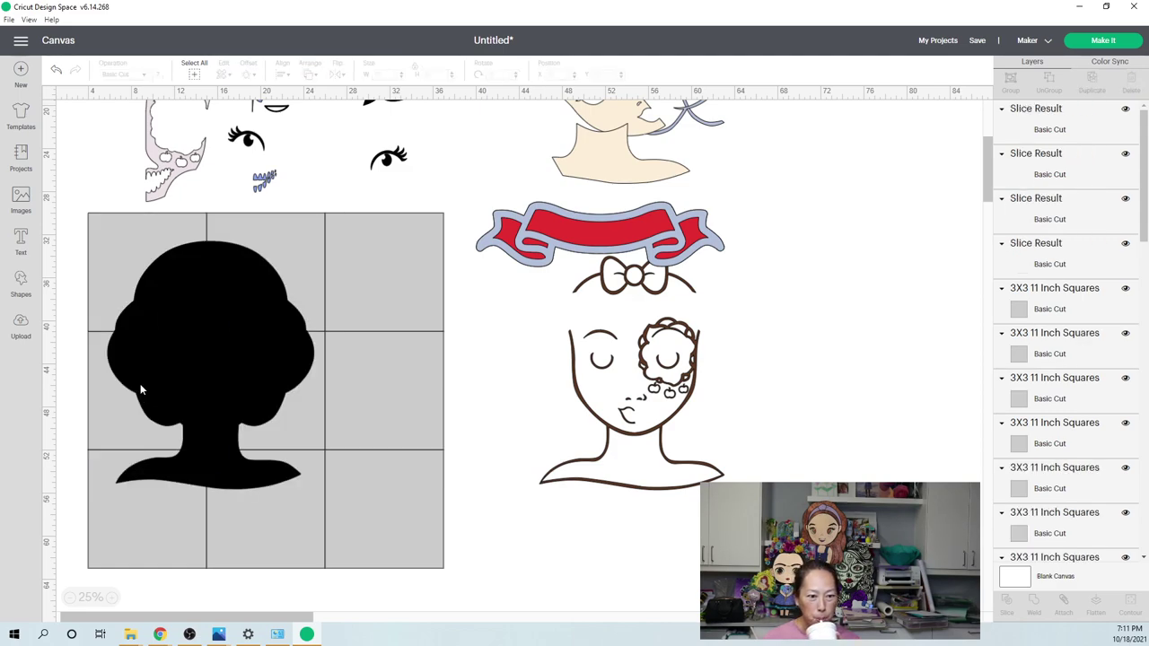
- Slice the black silhouette with the middle-left square and then with the lower-left square of the grid
{"action": "left_click_drag", "start_coordinate": [60, 353], "coordinate": [142, 377]}
{"action": "left_click_drag", "start_coordinate": [218, 429], "coordinate": [220, 433]}
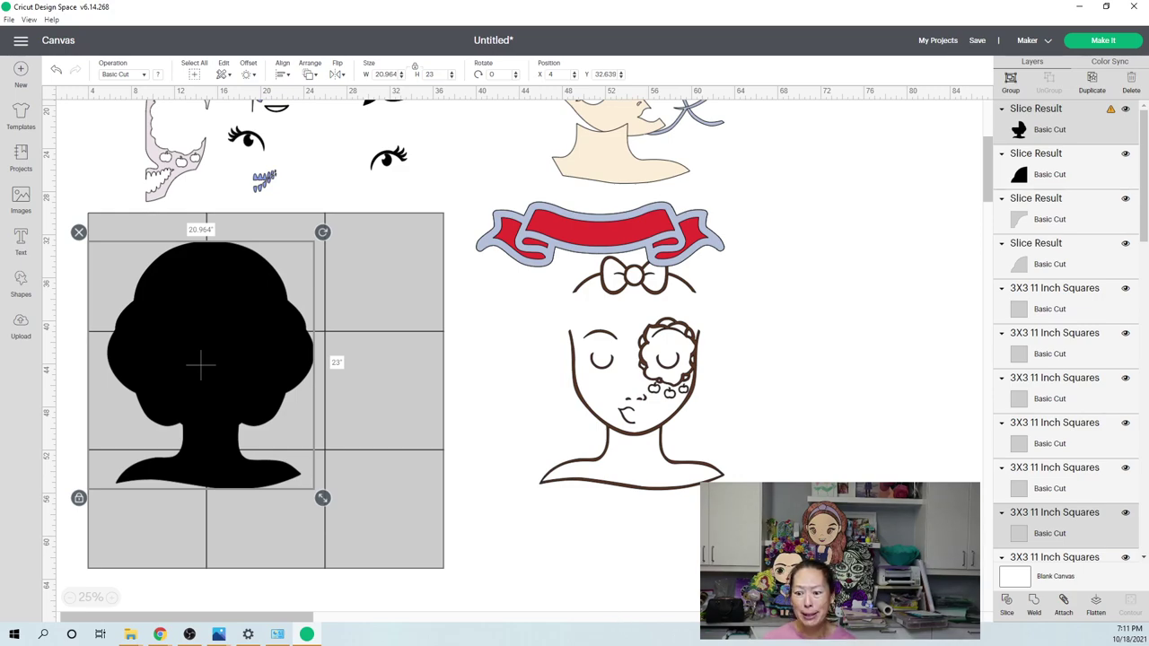
{"action": "left_click", "coordinate": [86, 426]}
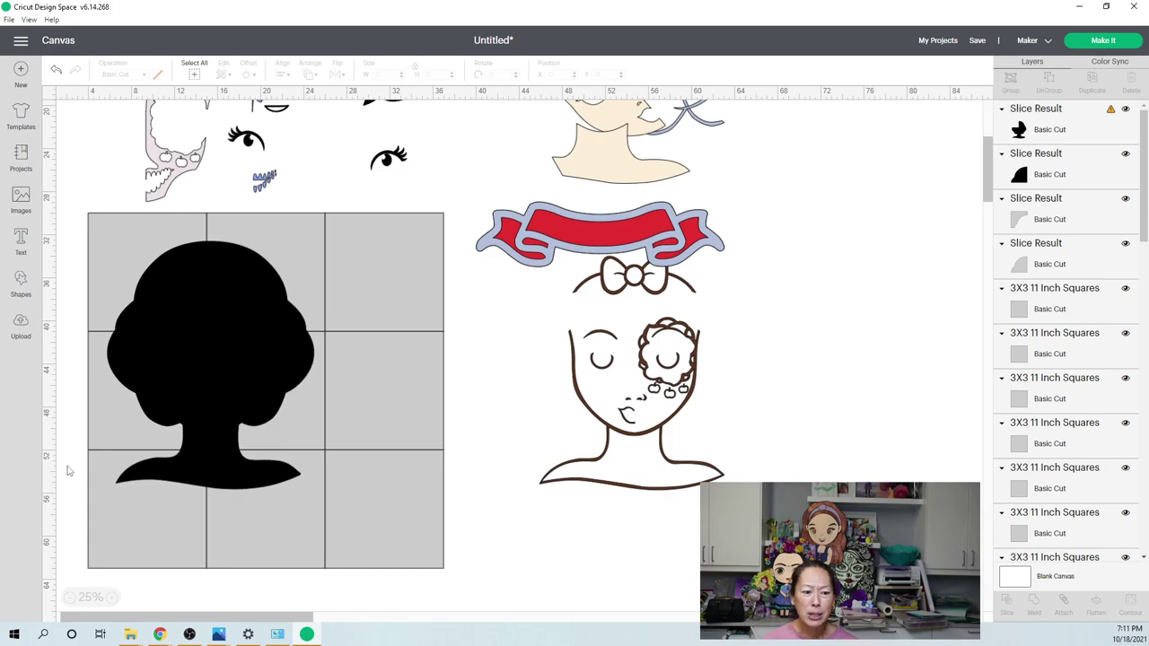
{"action": "left_click_drag", "start_coordinate": [141, 487], "coordinate": [151, 490]}
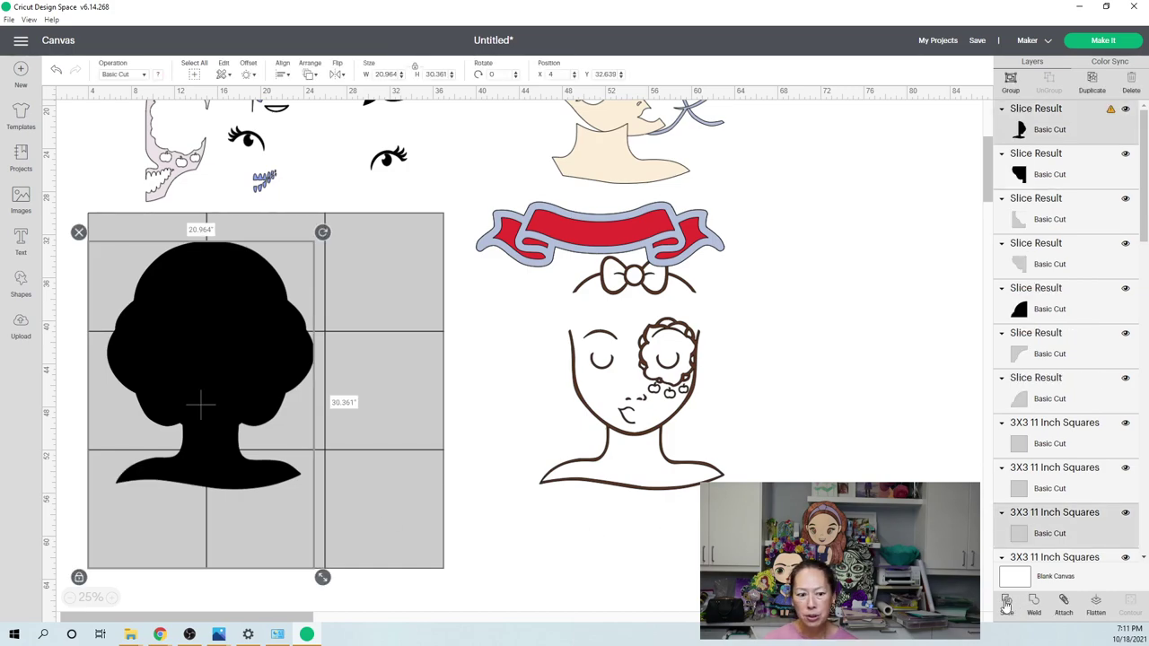
{"action": "left_click", "coordinate": [503, 408]}
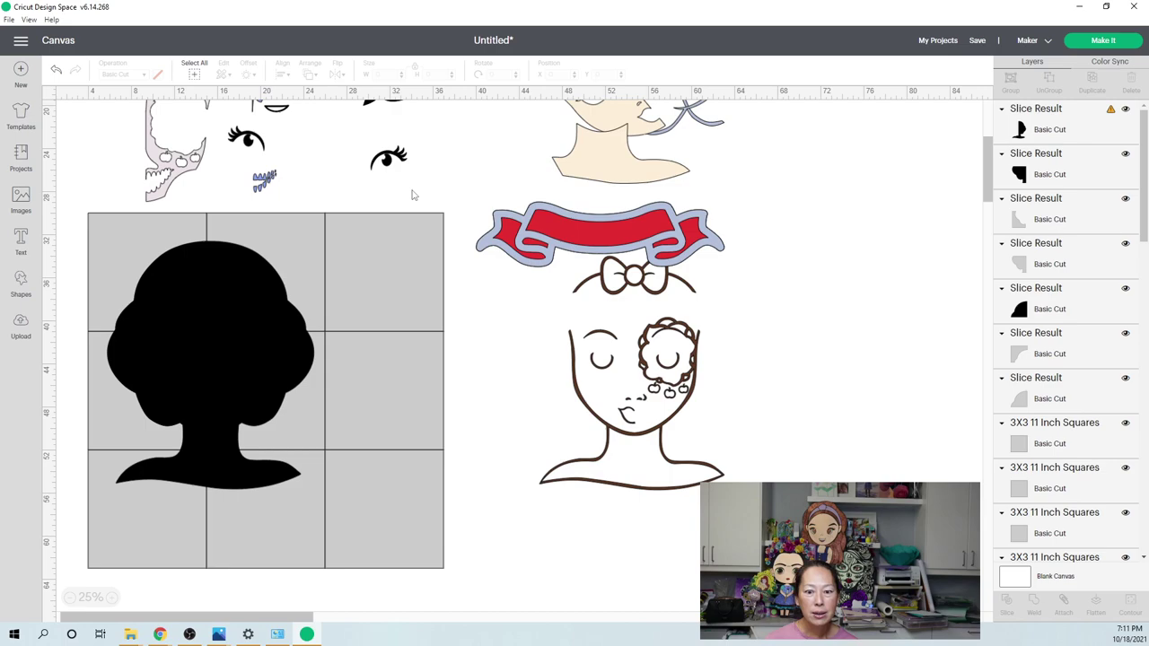
{"action": "key", "text": "ctrl+z"}
{"action": "key", "text": "ctrl+z"}
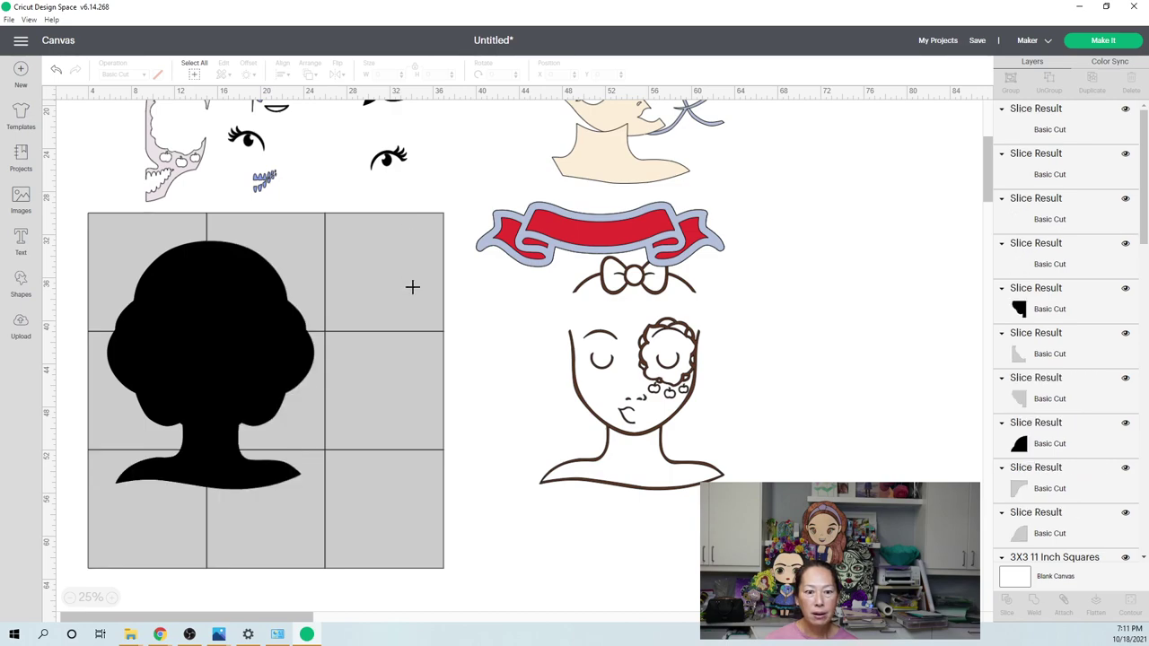
- Move the grid's right column of squares to about X 33.4, Y 30 and slice the silhouette with the second column's upper and middle squares
{"action": "left_click_drag", "start_coordinate": [424, 458], "coordinate": [427, 536]}
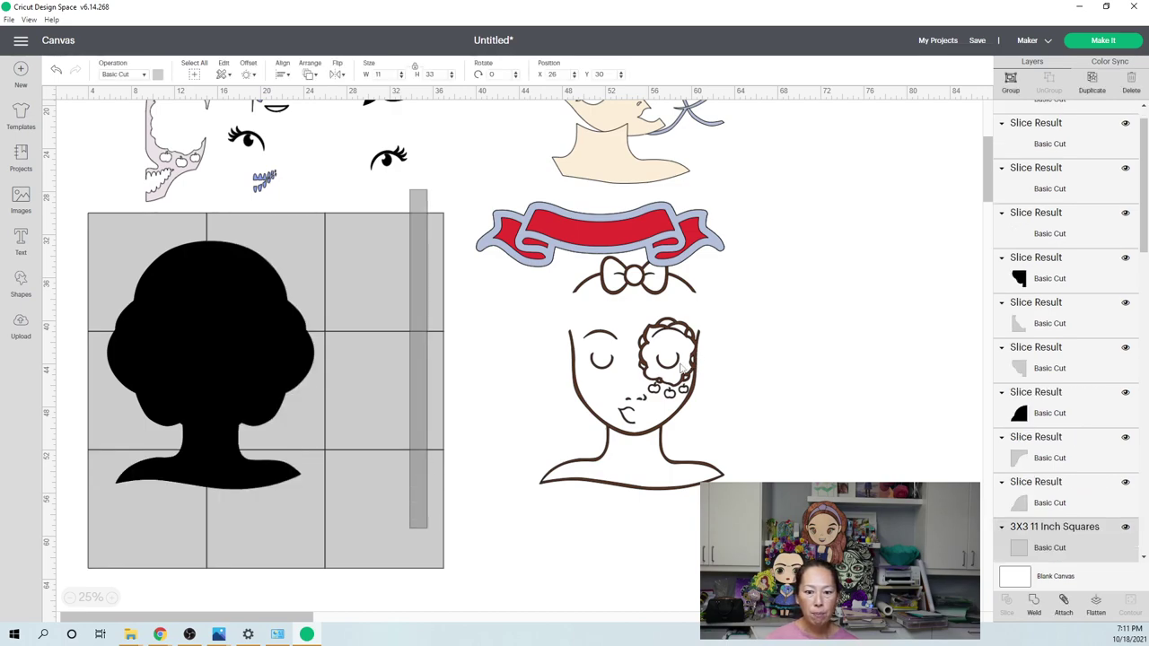
{"action": "mouse_move", "coordinate": [387, 248]}
{"action": "left_mouse_down"}
{"action": "mouse_move", "coordinate": [548, 349]}
{"action": "mouse_move", "coordinate": [688, 360]}
{"action": "mouse_move", "coordinate": [697, 380]}
{"action": "mouse_move", "coordinate": [466, 392]}
{"action": "mouse_move", "coordinate": [468, 245]}
{"action": "left_mouse_up"}
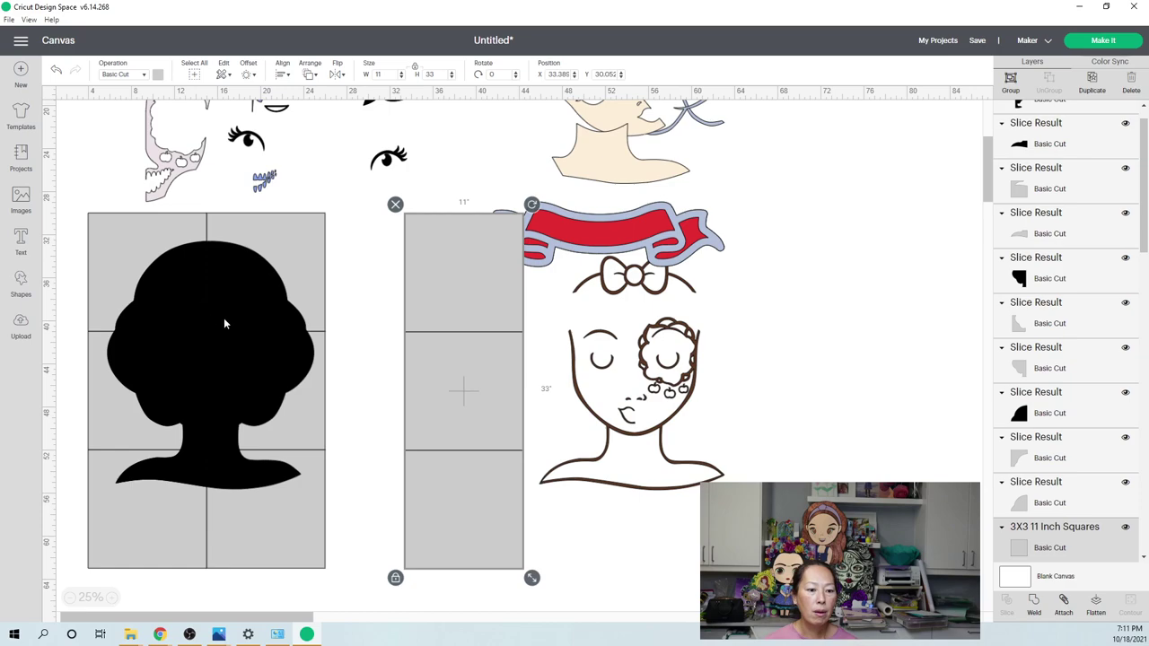
{"action": "left_click", "coordinate": [341, 250]}
{"action": "left_click_drag", "start_coordinate": [341, 250], "coordinate": [264, 309]}
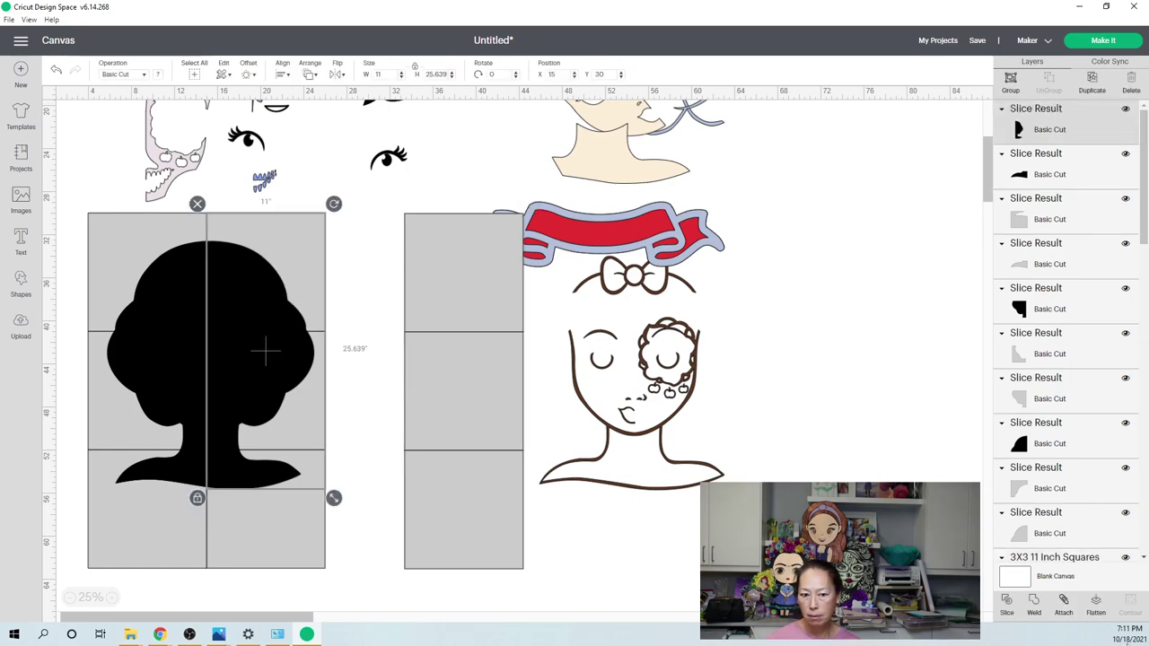
{"action": "left_click", "coordinate": [335, 361]}
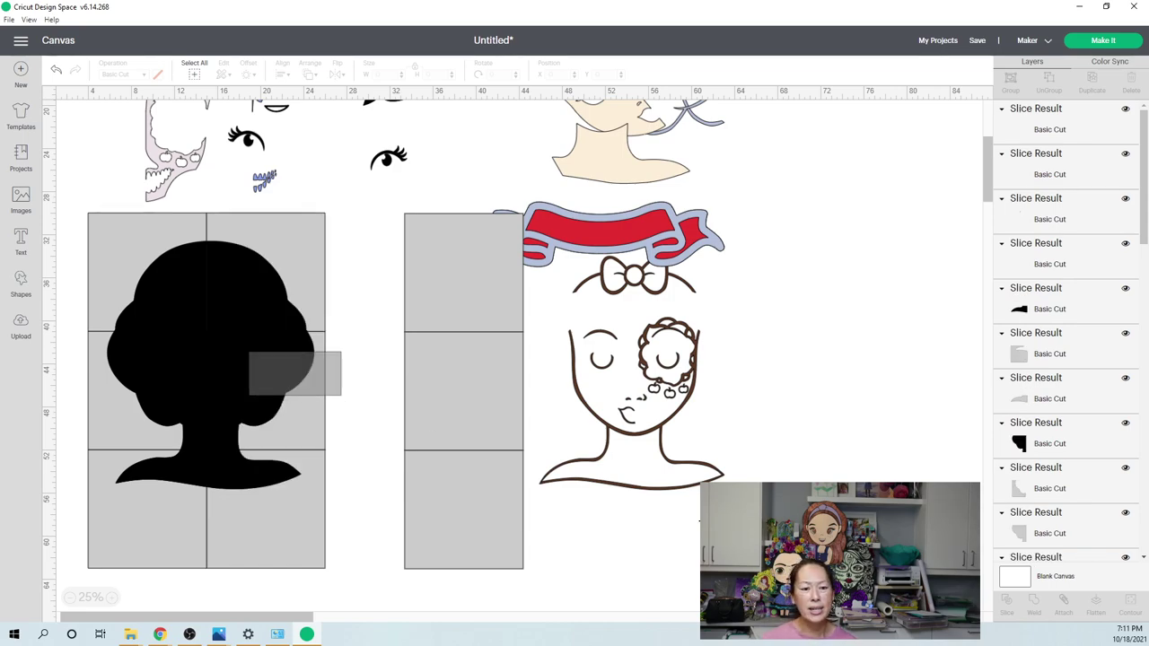
{"action": "left_click", "coordinate": [325, 477]}
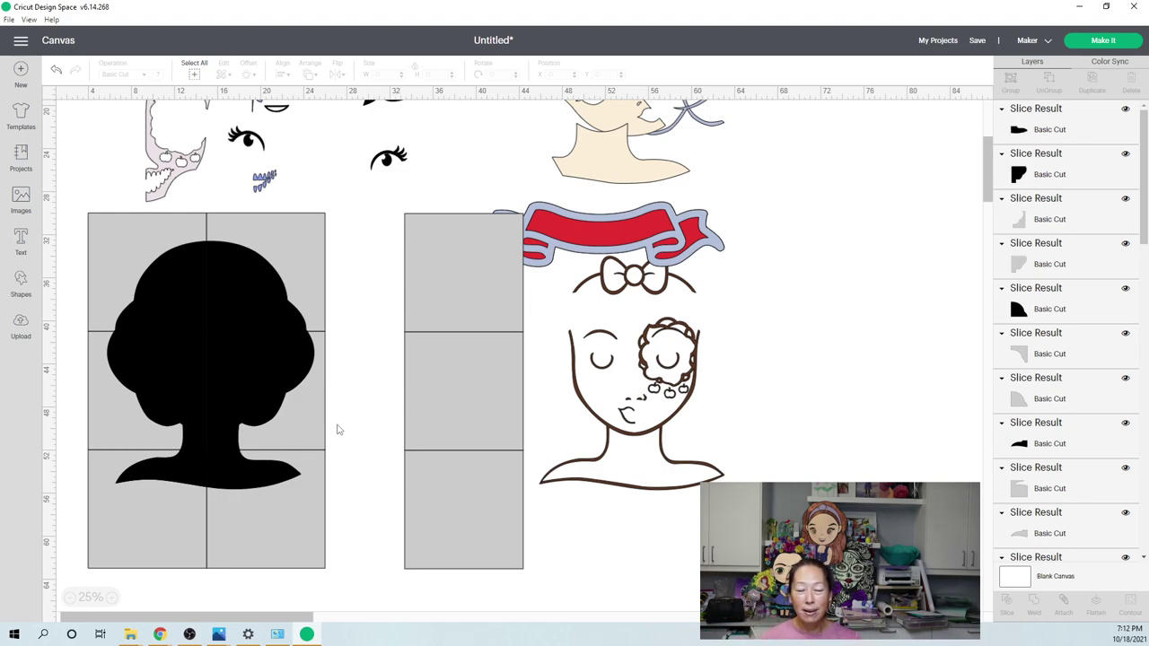
- Move the two upper silhouette pieces up out of the grid and delete the upper two squares with their leftover cutouts
{"action": "left_click", "coordinate": [267, 293]}
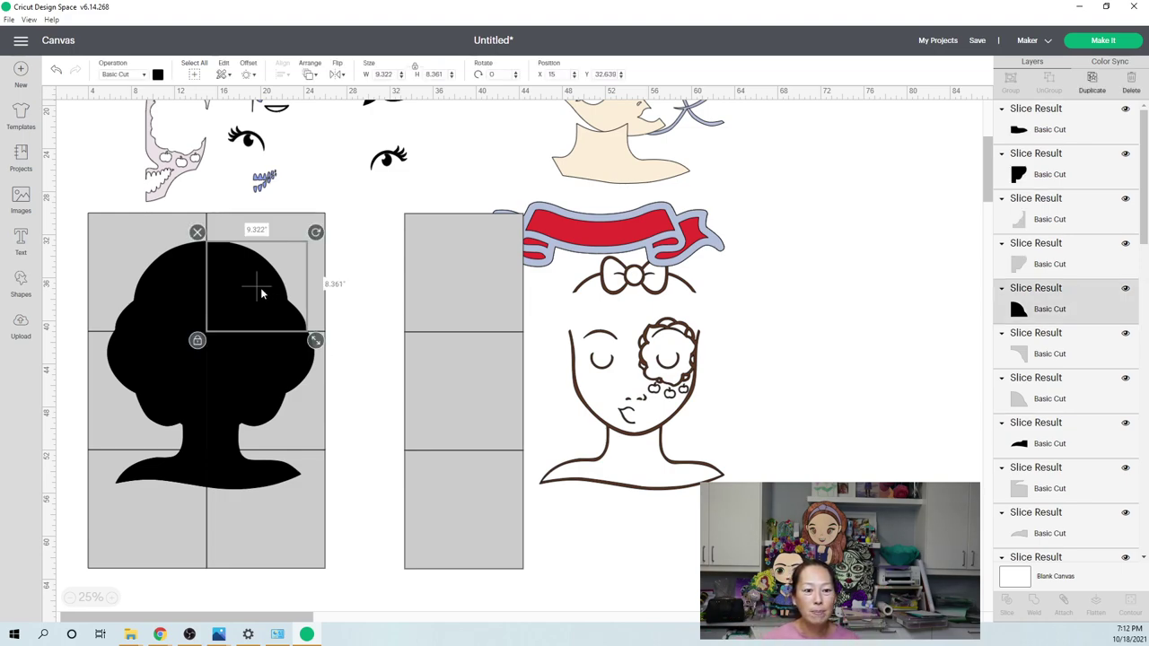
{"action": "left_click_drag", "start_coordinate": [252, 294], "coordinate": [340, 193]}
{"action": "left_click_drag", "start_coordinate": [184, 274], "coordinate": [286, 166]}
{"action": "left_click_drag", "start_coordinate": [359, 250], "coordinate": [156, 260]}
{"action": "key", "text": "Delete"}
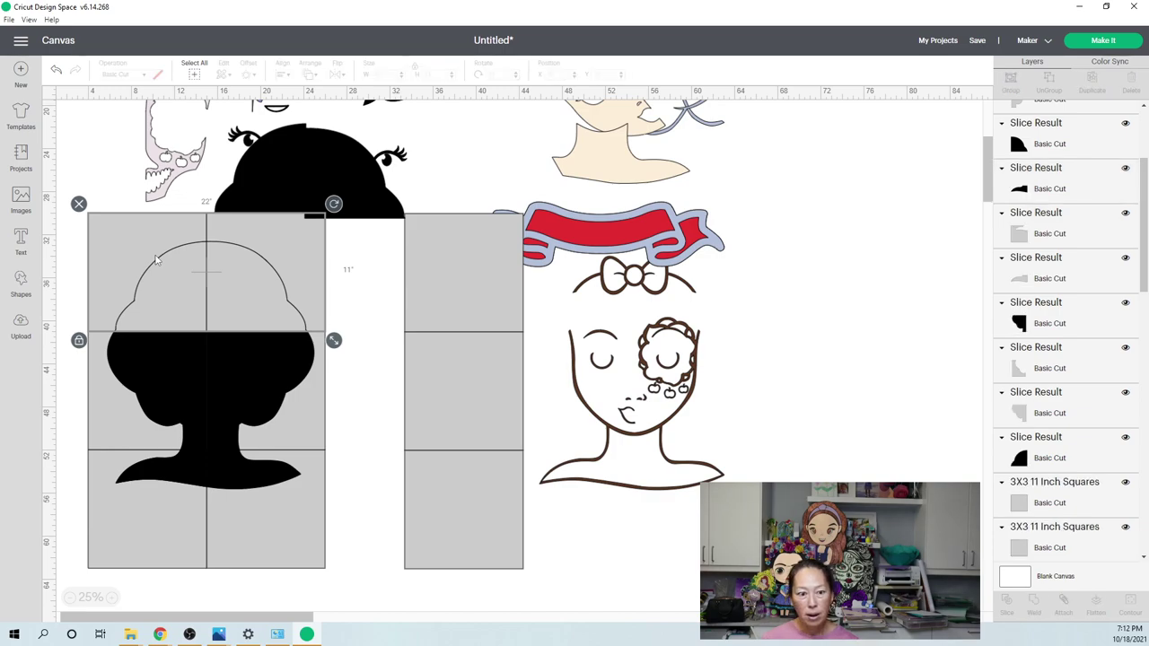
- Move the two middle silhouette pieces up below the hair pieces and delete the middle two squares with their leftover cutouts
{"action": "left_click_drag", "start_coordinate": [251, 370], "coordinate": [340, 259]}
{"action": "left_click_drag", "start_coordinate": [188, 358], "coordinate": [269, 266]}
{"action": "left_click_drag", "start_coordinate": [351, 390], "coordinate": [111, 391]}
{"action": "key", "text": "Delete"}
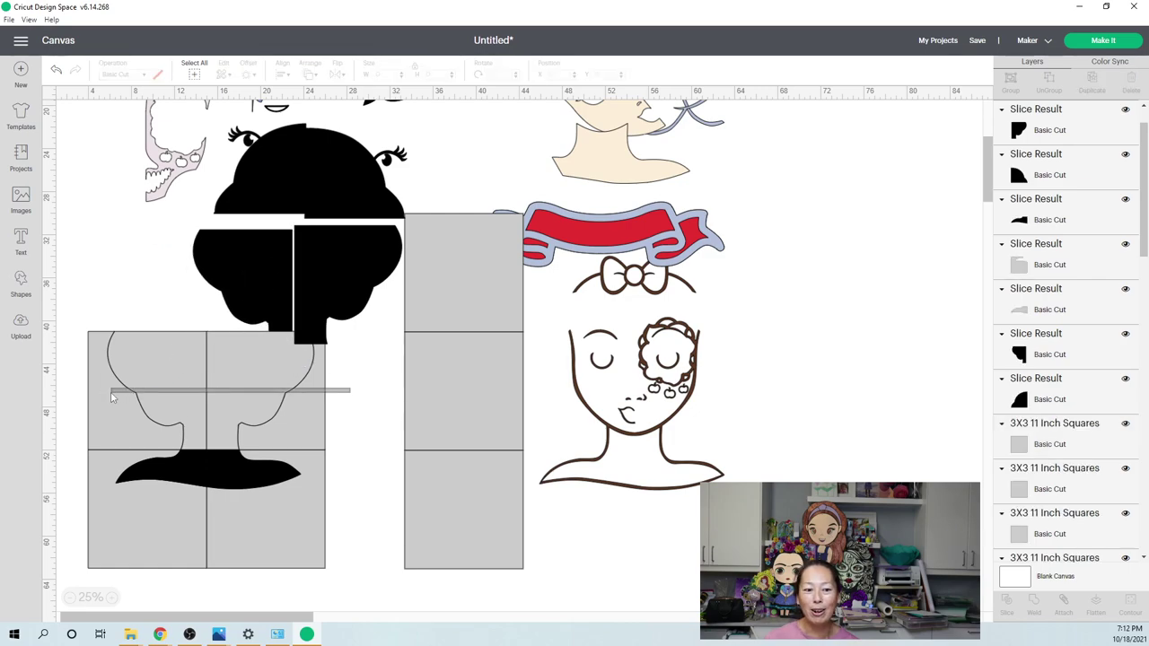
- Move the two shoulder pieces up below the other silhouette pieces and delete the lower two squares with their leftovers
{"action": "left_click_drag", "start_coordinate": [165, 466], "coordinate": [252, 379]}
{"action": "left_click_drag", "start_coordinate": [237, 465], "coordinate": [308, 373]}
{"action": "left_click_drag", "start_coordinate": [290, 582], "coordinate": [140, 471]}
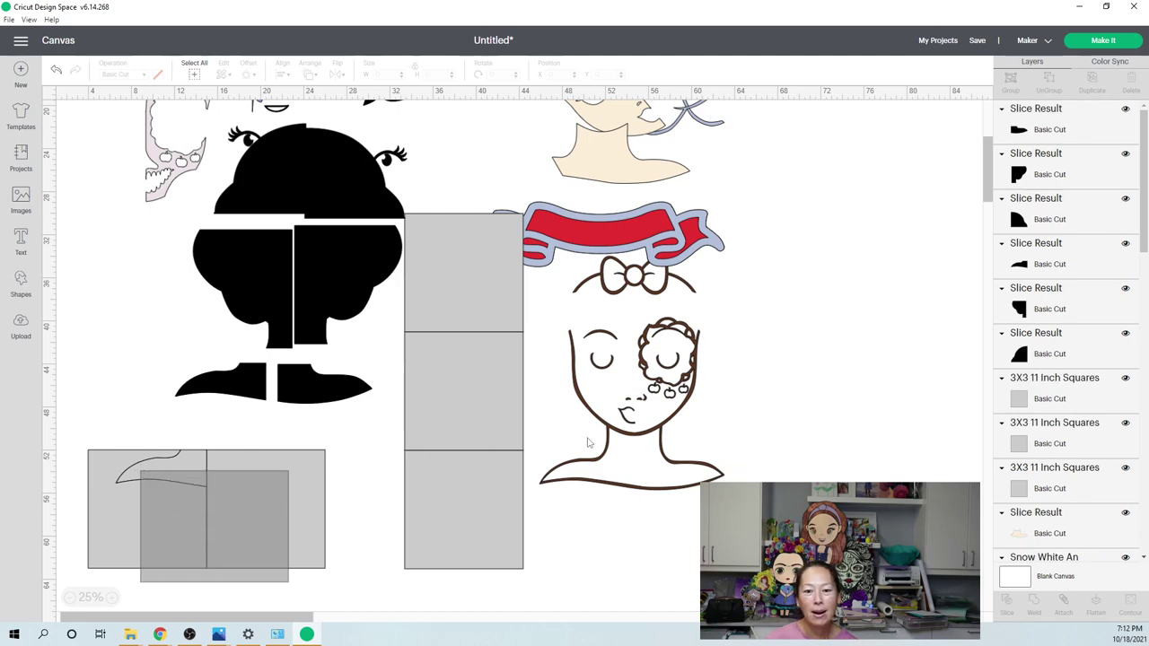
{"action": "key", "text": "Delete"}
- Move the brown outline layer straight down below the banner to about X 45.9, Y 39.7
{"action": "left_click_drag", "start_coordinate": [648, 416], "coordinate": [699, 456]}
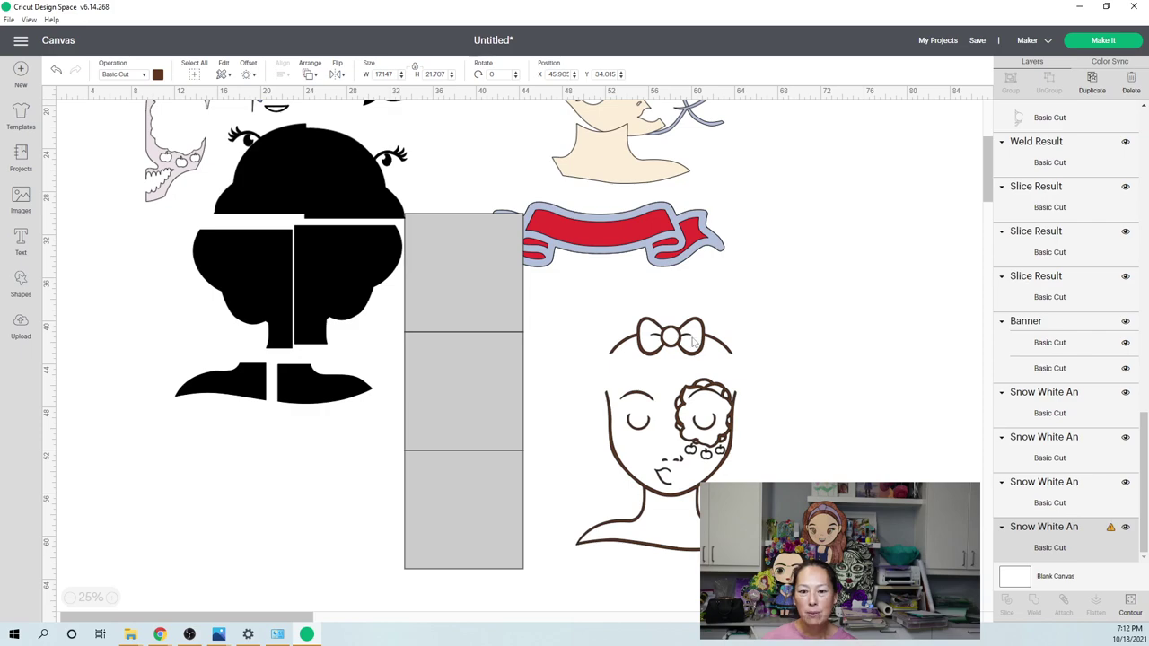
{"action": "left_click", "coordinate": [633, 355]}
{"action": "left_click_drag", "start_coordinate": [633, 355], "coordinate": [596, 355]}
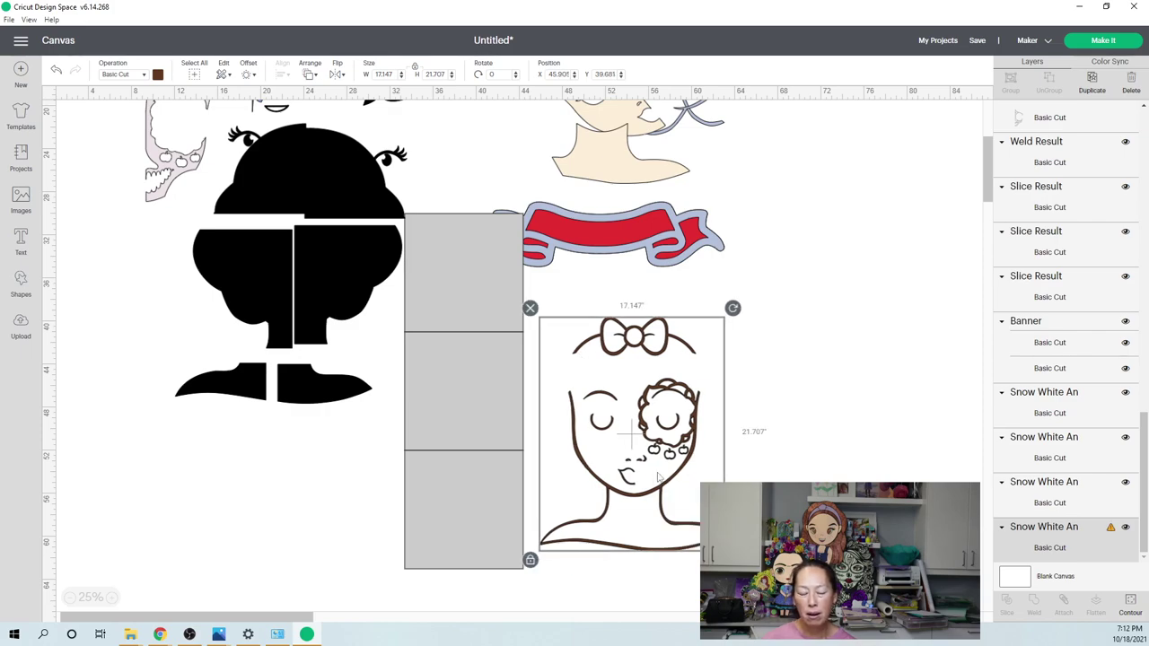
- Enlarge one spare square to about 17.17 inches, place it over the bow at about X 45.9, Y 27.3, and slice the brown outline with it
{"action": "left_click", "coordinate": [418, 260]}
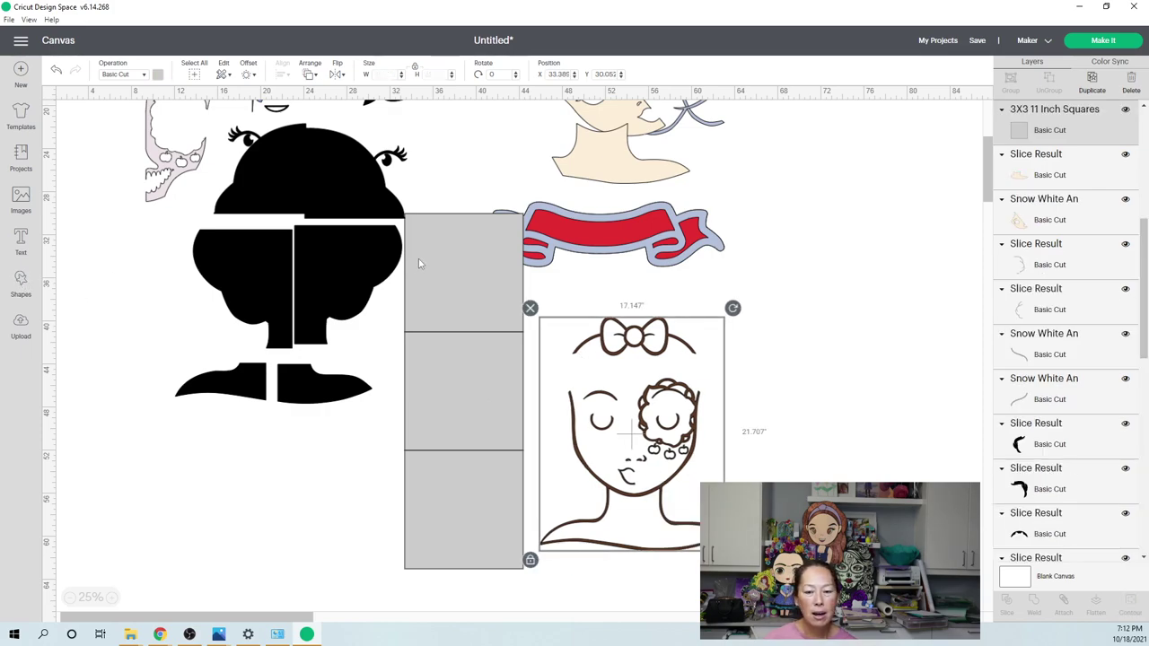
{"action": "left_click_drag", "start_coordinate": [419, 263], "coordinate": [544, 275]}
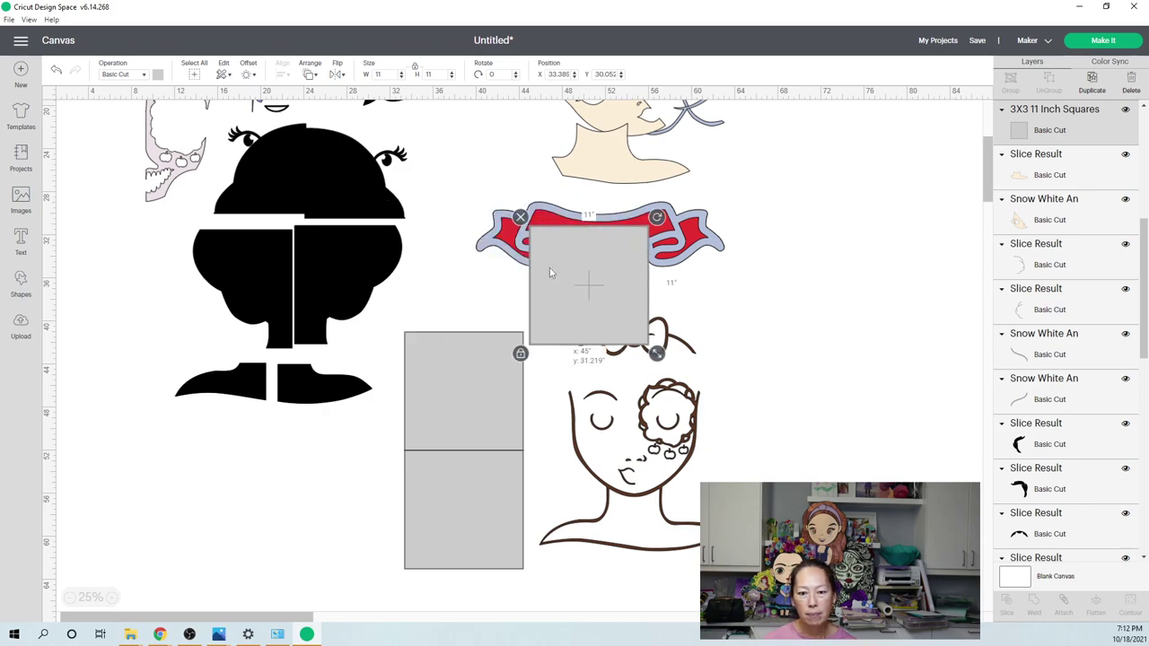
{"action": "left_click_drag", "start_coordinate": [656, 352], "coordinate": [721, 418]}
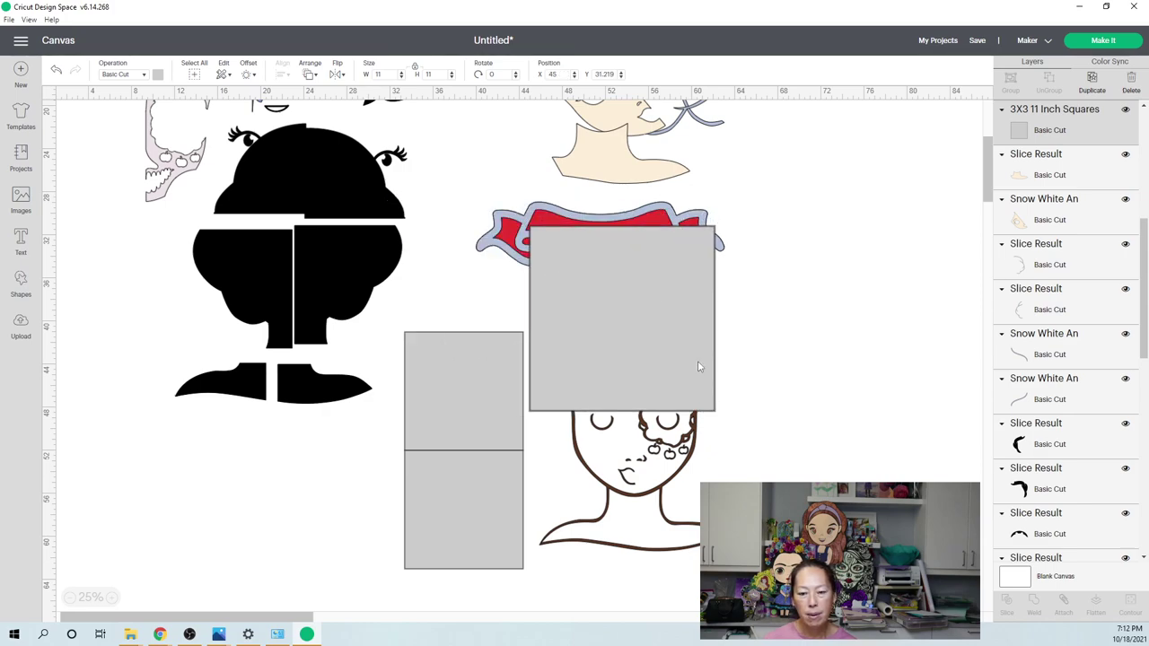
{"action": "left_click_drag", "start_coordinate": [704, 356], "coordinate": [714, 314]}
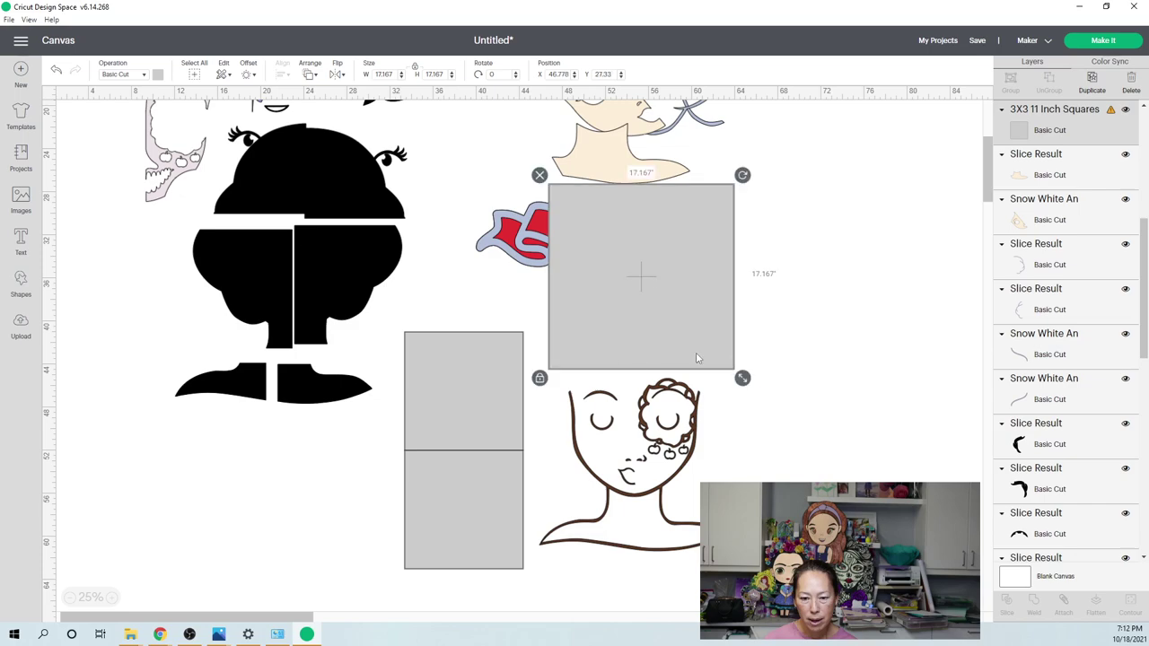
{"action": "left_click_drag", "start_coordinate": [684, 584], "coordinate": [719, 405]}
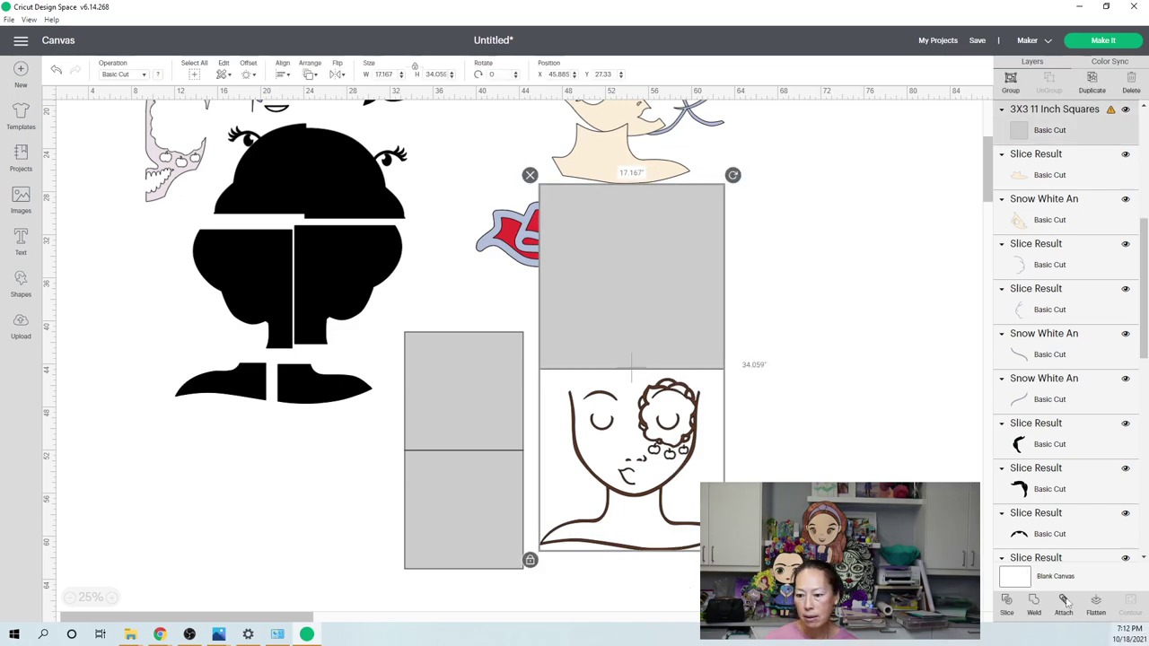
{"action": "left_click", "coordinate": [1007, 602]}
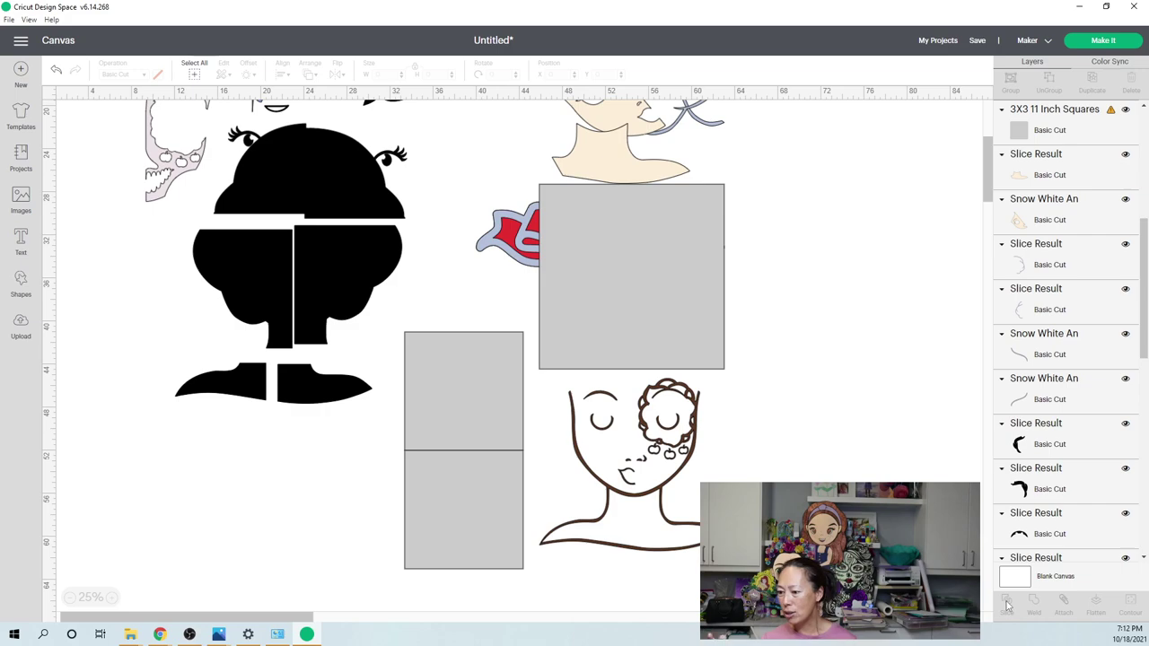
- Delete the leftover large square and gray bow copy, and move the brown bow below the banner to about X 51.6, Y 35.1
{"action": "left_click", "coordinate": [620, 248]}
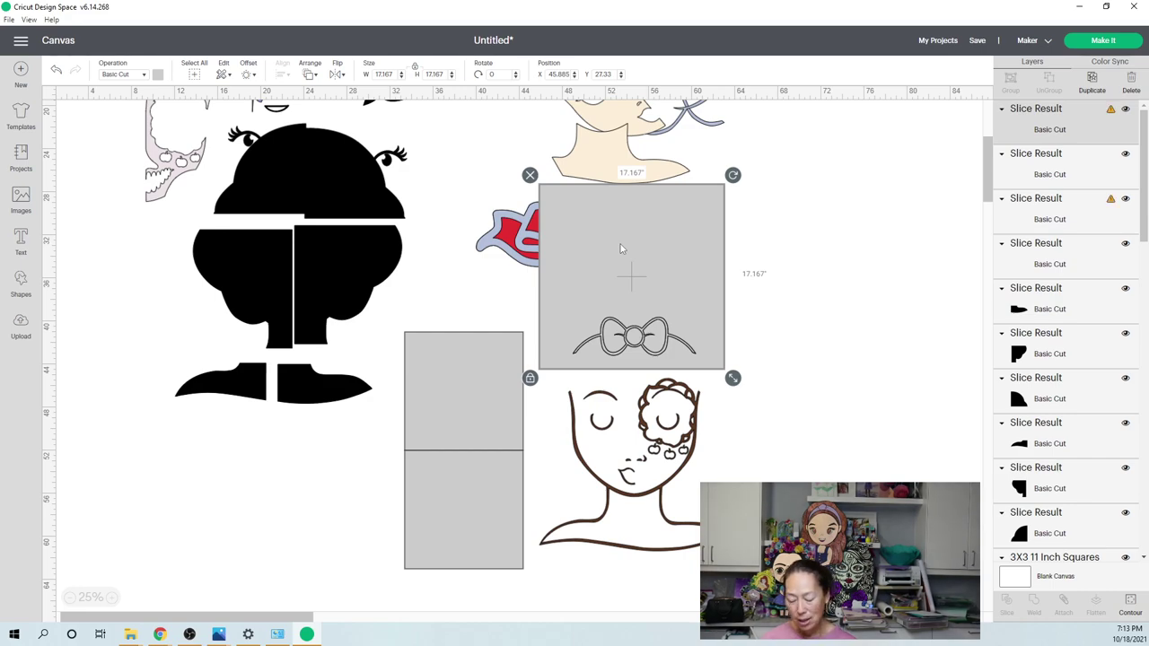
{"action": "key", "text": "Delete"}
{"action": "left_click_drag", "start_coordinate": [650, 345], "coordinate": [727, 294]}
{"action": "left_click", "coordinate": [718, 312]}
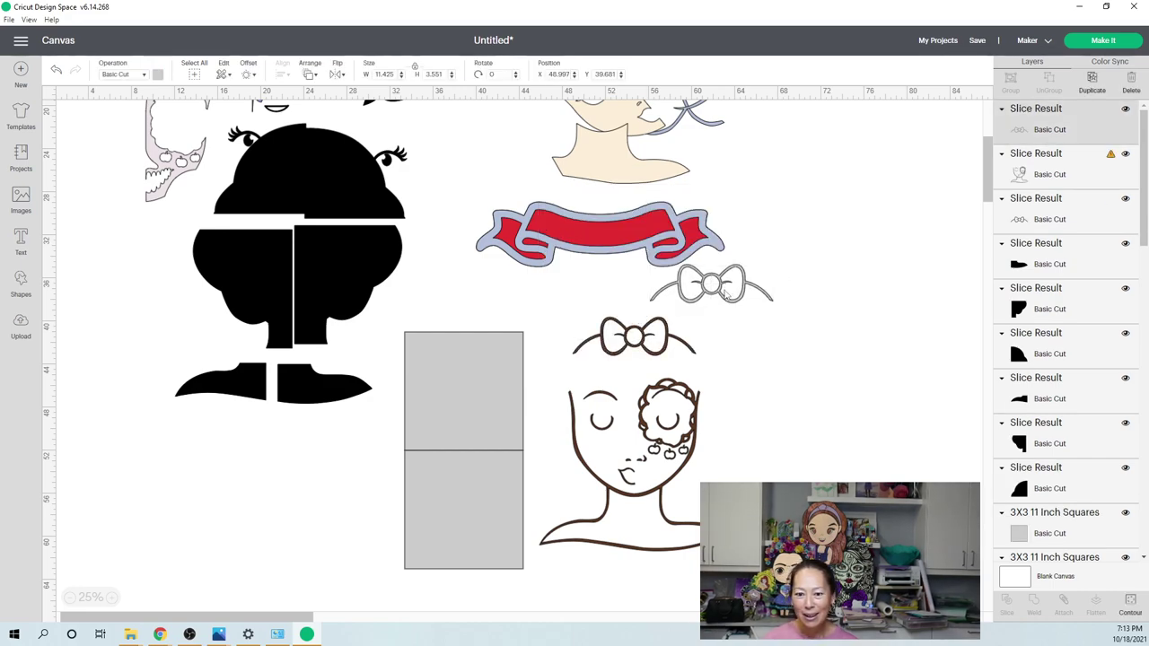
{"action": "left_click", "coordinate": [656, 339]}
{"action": "left_click_drag", "start_coordinate": [660, 343], "coordinate": [720, 288]}
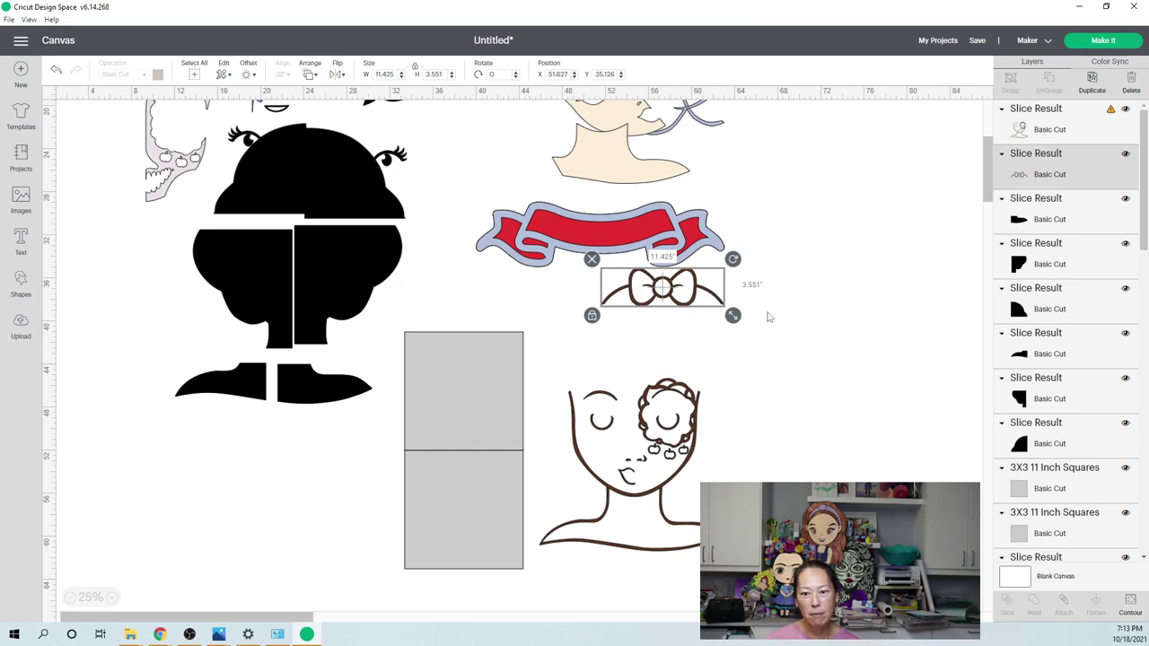
- Move the brown face outline over the two remaining squares to about X 37.2, Y 43.4 and slice it with the upper square
{"action": "mouse_move", "coordinate": [696, 451]}
{"action": "left_mouse_down"}
{"action": "mouse_move", "coordinate": [678, 418]}
{"action": "mouse_move", "coordinate": [674, 430]}
{"action": "mouse_move", "coordinate": [605, 417]}
{"action": "mouse_move", "coordinate": [601, 429]}
{"action": "left_mouse_up"}
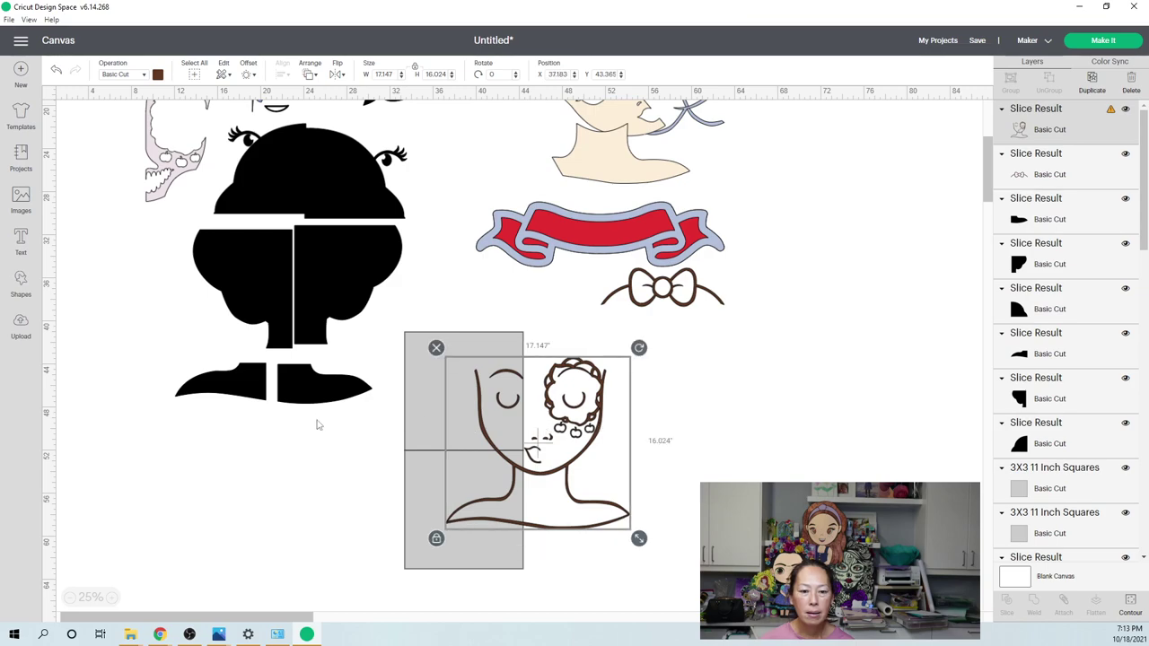
{"action": "left_click_drag", "start_coordinate": [365, 425], "coordinate": [500, 406]}
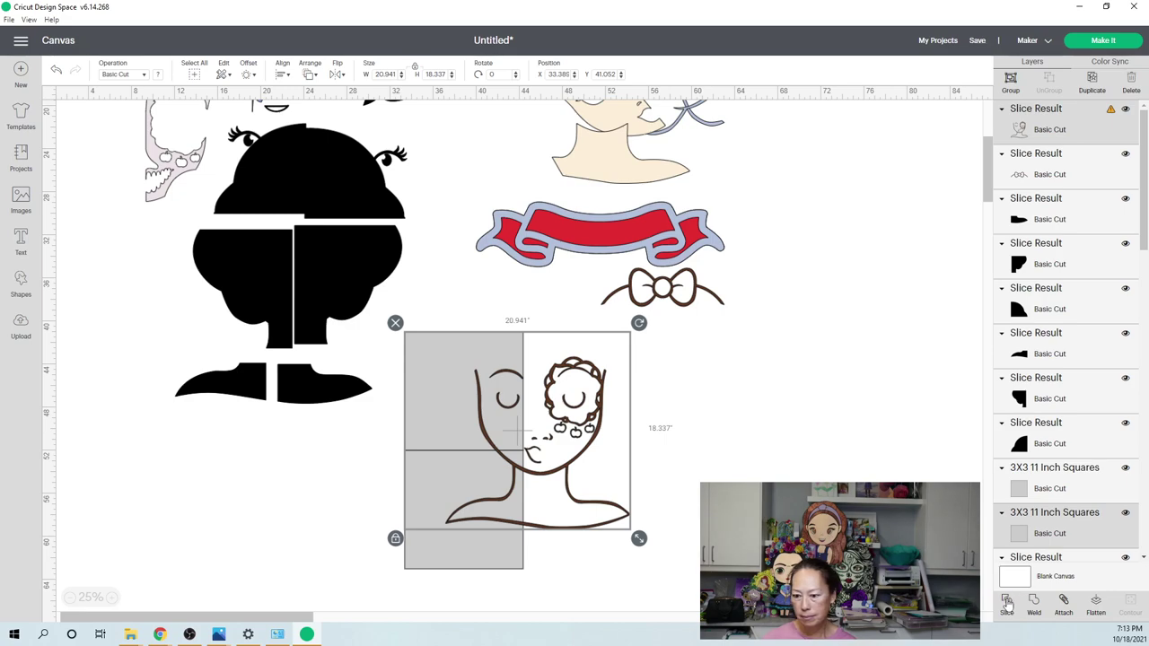
{"action": "left_click", "coordinate": [378, 523]}
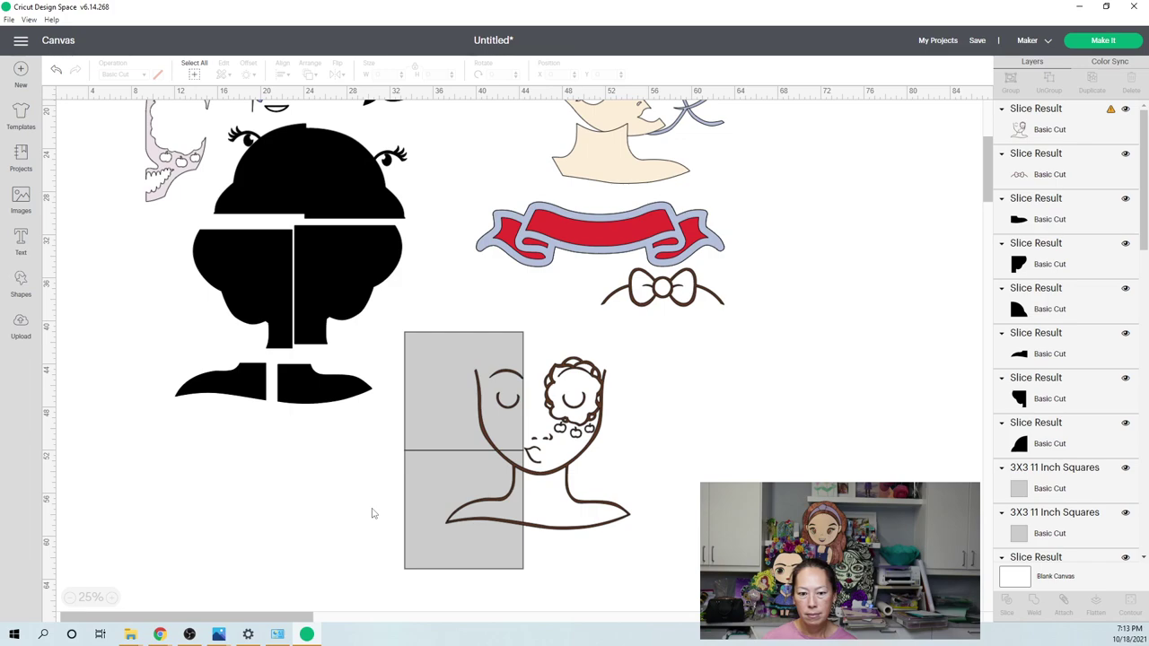
{"action": "key", "text": "ctrl+z"}
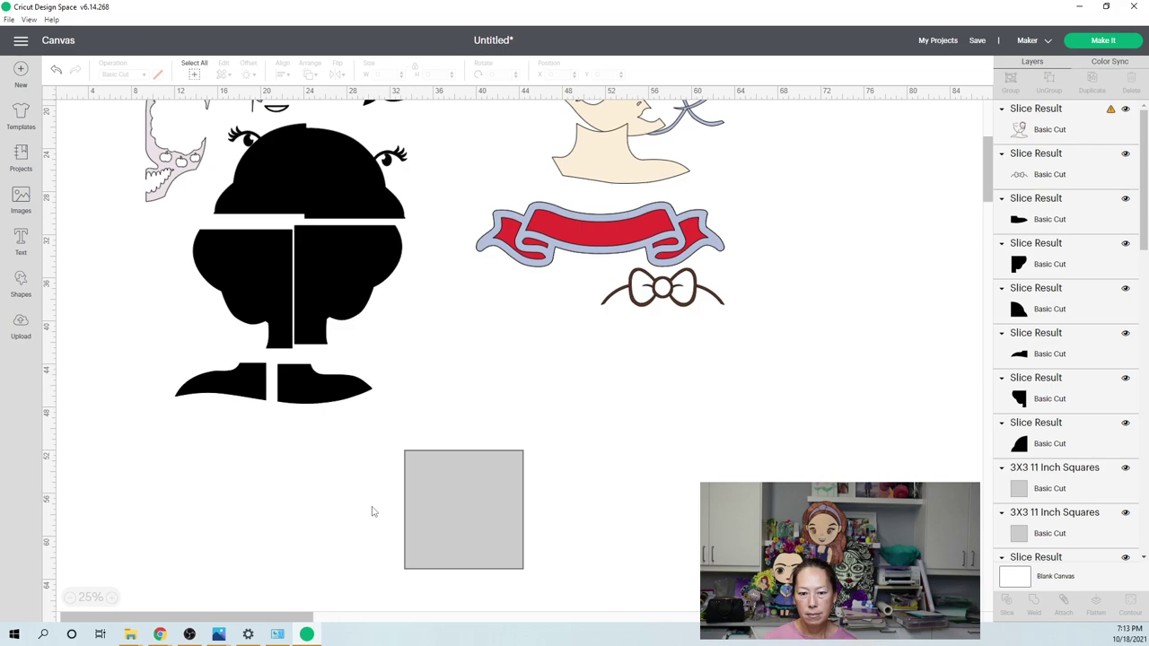
{"action": "key", "text": "ctrl+y"}
- Slice the face outline with the lower square and move its right half away to about X 49.3, Y 43.1
{"action": "left_click_drag", "start_coordinate": [371, 506], "coordinate": [493, 531]}
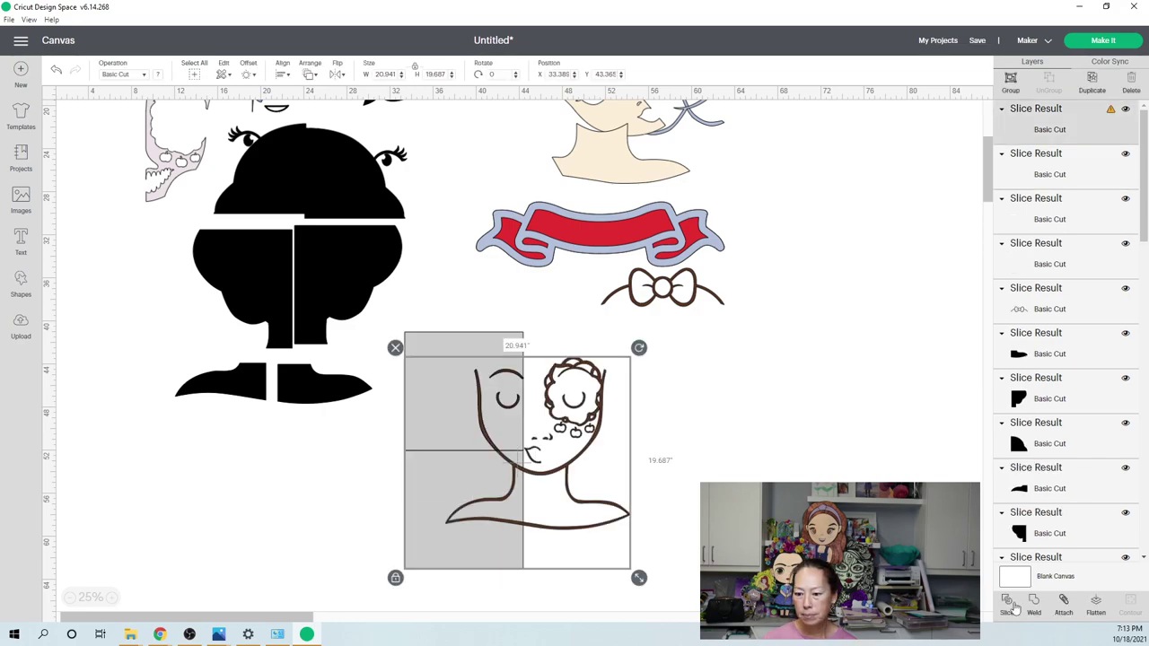
{"action": "left_click", "coordinate": [690, 455]}
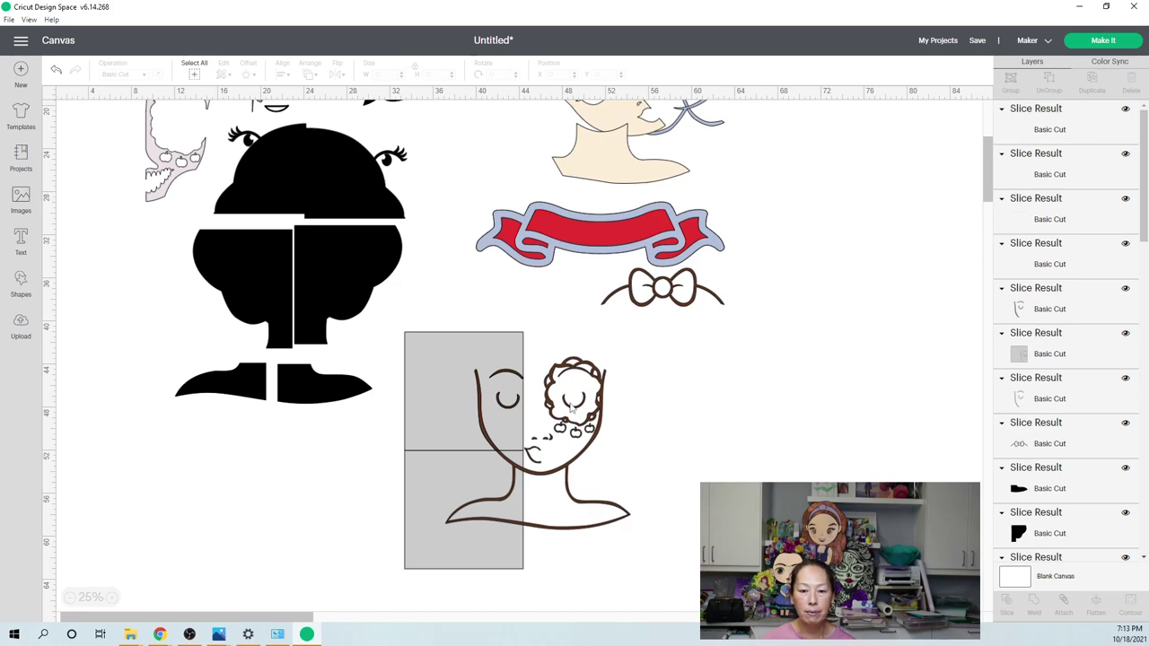
{"action": "left_click", "coordinate": [571, 407]}
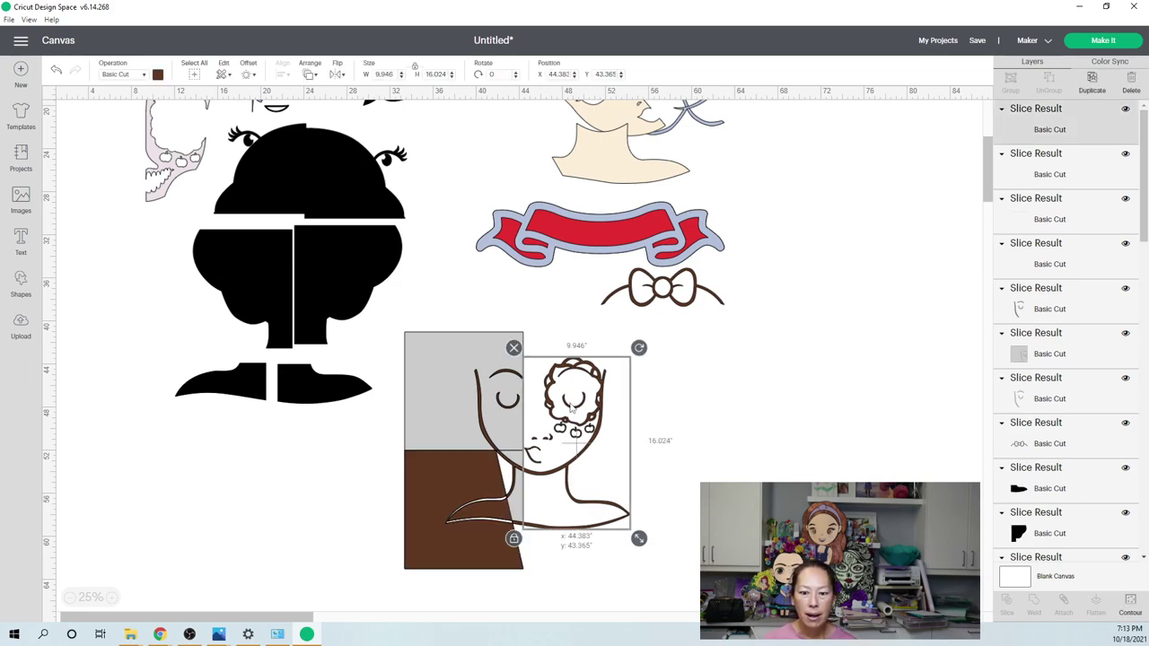
{"action": "left_click_drag", "start_coordinate": [571, 406], "coordinate": [616, 426]}
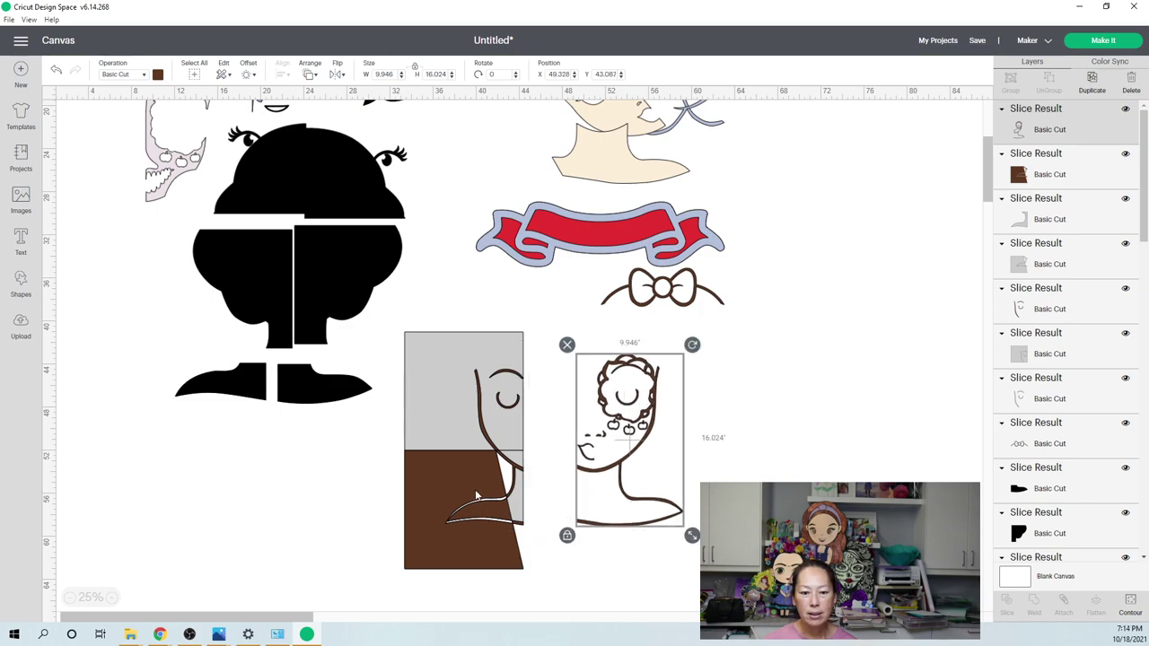
- Move the brown lower-left slice result and the gray leftover squares to the left, away from the remaining outline pieces
{"action": "left_click_drag", "start_coordinate": [473, 490], "coordinate": [350, 493]}
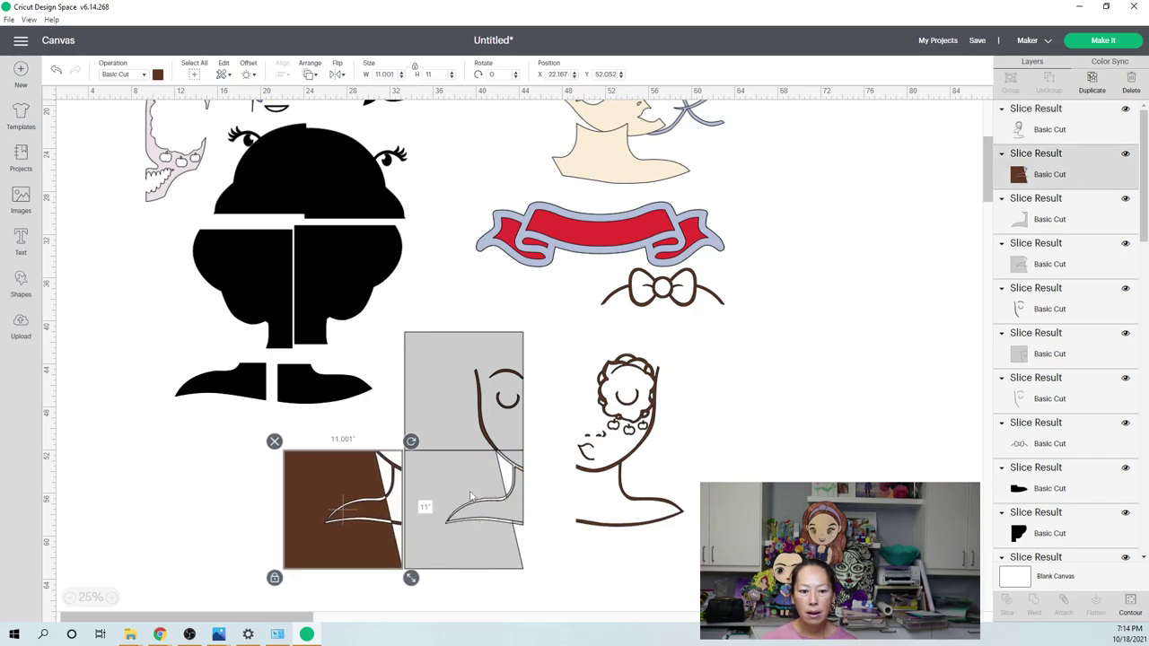
{"action": "left_click_drag", "start_coordinate": [516, 498], "coordinate": [523, 585]}
{"action": "left_click_drag", "start_coordinate": [359, 519], "coordinate": [295, 510]}
{"action": "left_click", "coordinate": [515, 474]}
{"action": "left_click_drag", "start_coordinate": [515, 475], "coordinate": [491, 520]}
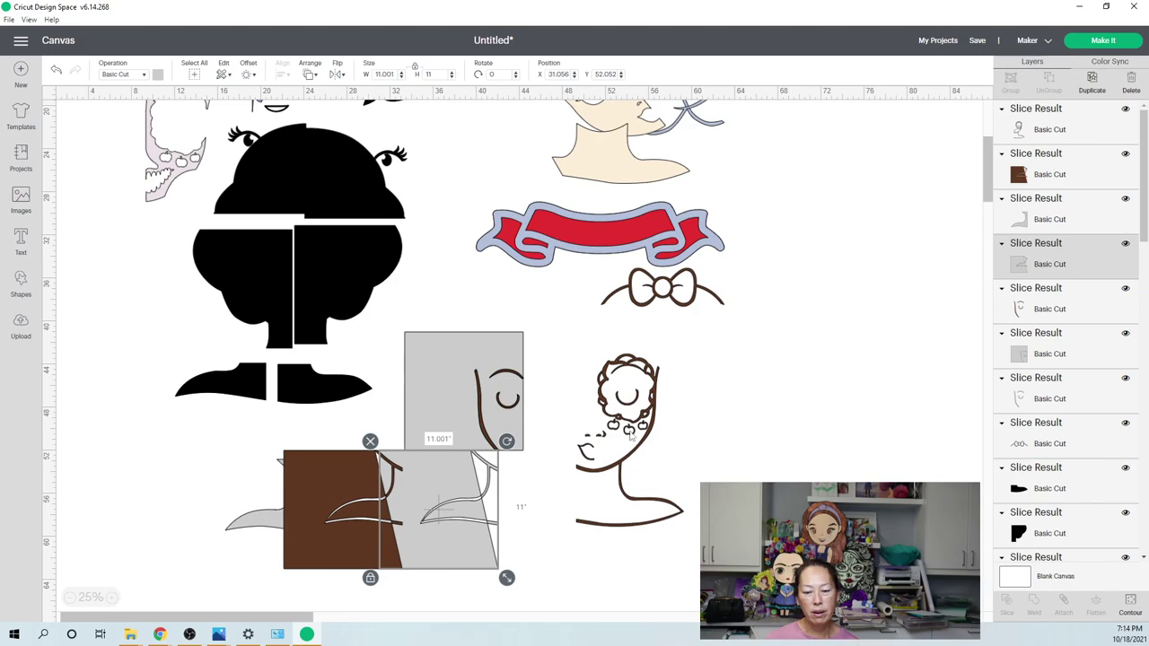
{"action": "left_click_drag", "start_coordinate": [462, 393], "coordinate": [347, 507]}
- Move the brown left-face piece up below the banner and delete its gray copy, the leftover squares and the brown lower-left slice result
{"action": "left_click", "coordinate": [482, 404]}
{"action": "left_click_drag", "start_coordinate": [482, 404], "coordinate": [480, 304]}
{"action": "left_click_drag", "start_coordinate": [463, 419], "coordinate": [509, 421]}
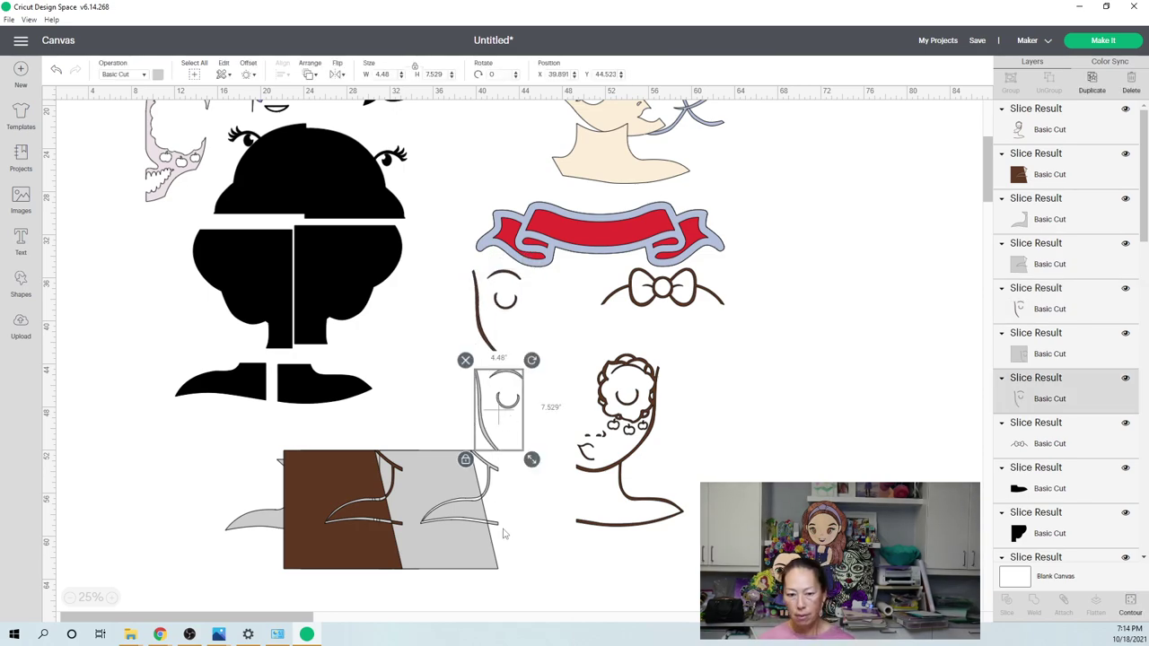
{"action": "key", "text": "Delete"}
{"action": "left_click_drag", "start_coordinate": [513, 586], "coordinate": [291, 462]}
{"action": "key", "text": "Delete"}
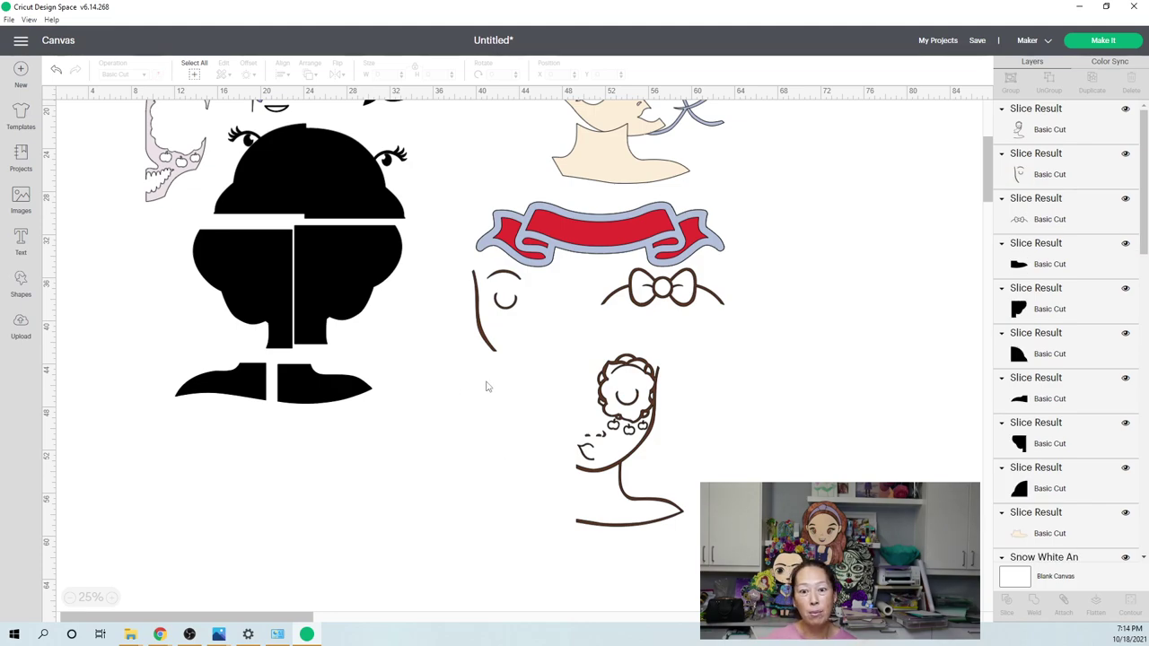
{"action": "scroll", "coordinate": [567, 392], "scroll_direction": "up", "scroll_amount": 3}
{"action": "scroll", "coordinate": [568, 393], "scroll_direction": "up", "scroll_amount": 2}
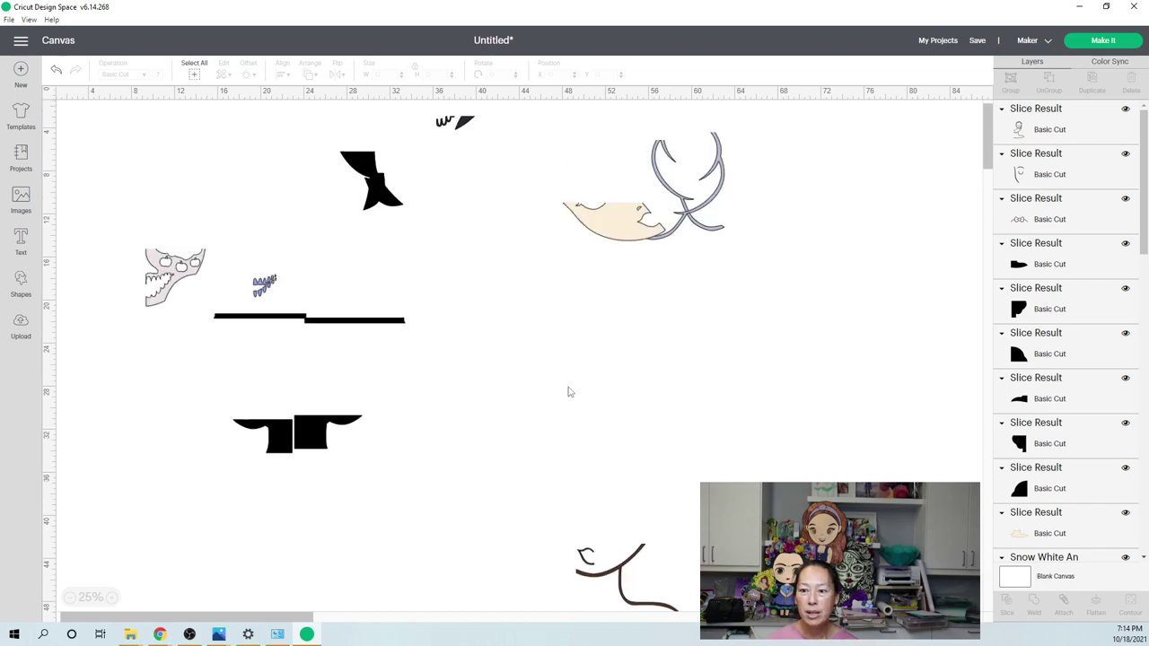
{"action": "scroll", "coordinate": [568, 393], "scroll_direction": "up", "scroll_amount": 1}
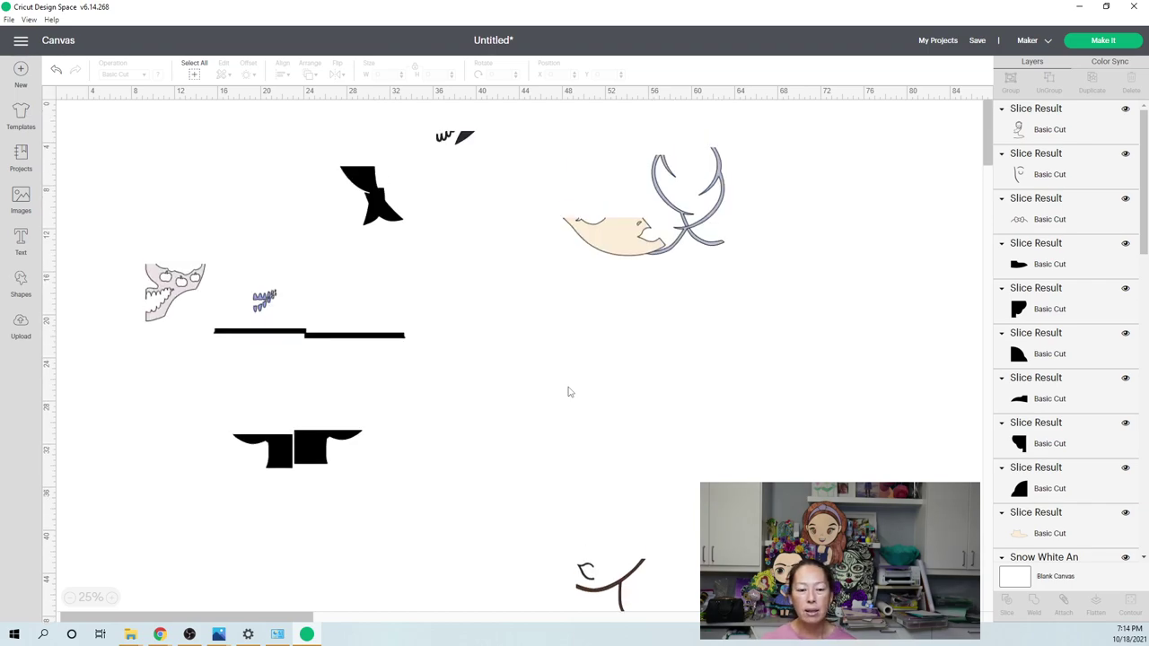